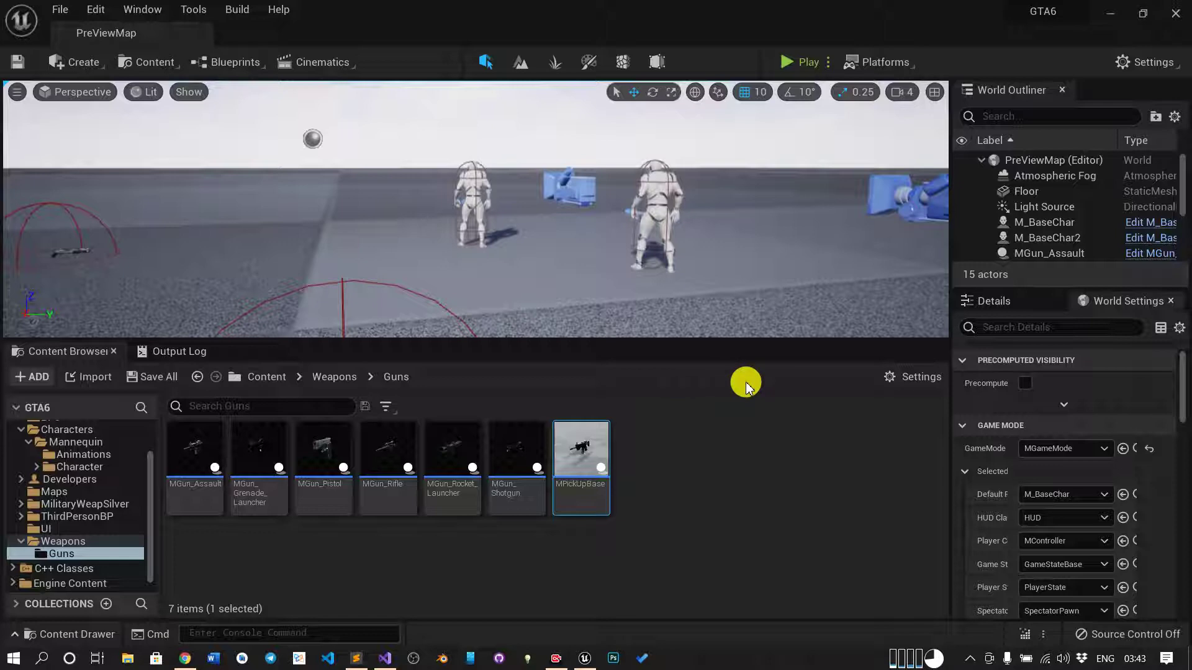
- Test-play the level, then show the AnimStarterPack folder's 63 animations in the Content Browser
click(828, 60)
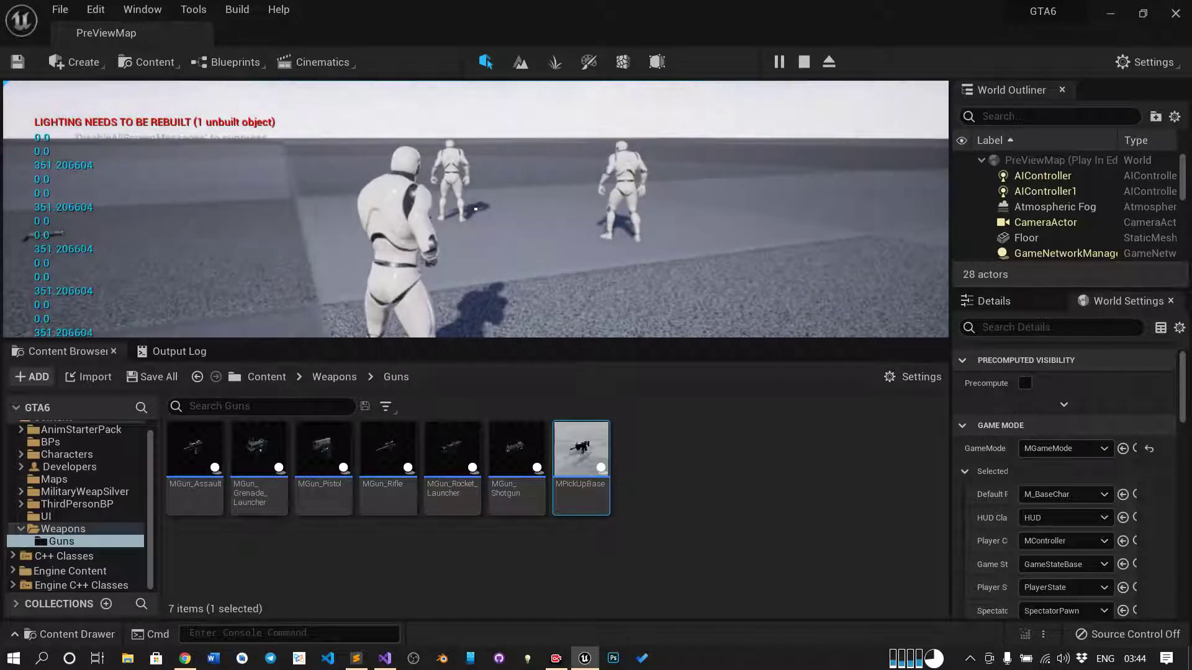
key(Escape)
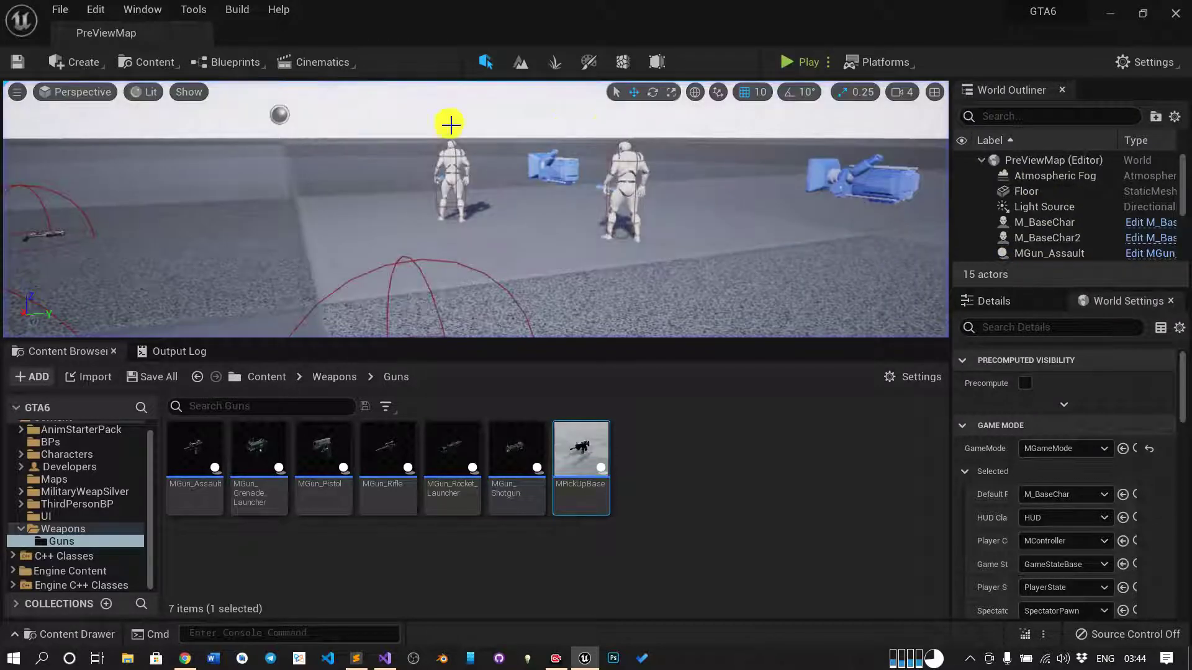
scroll(54, 537, up, 1)
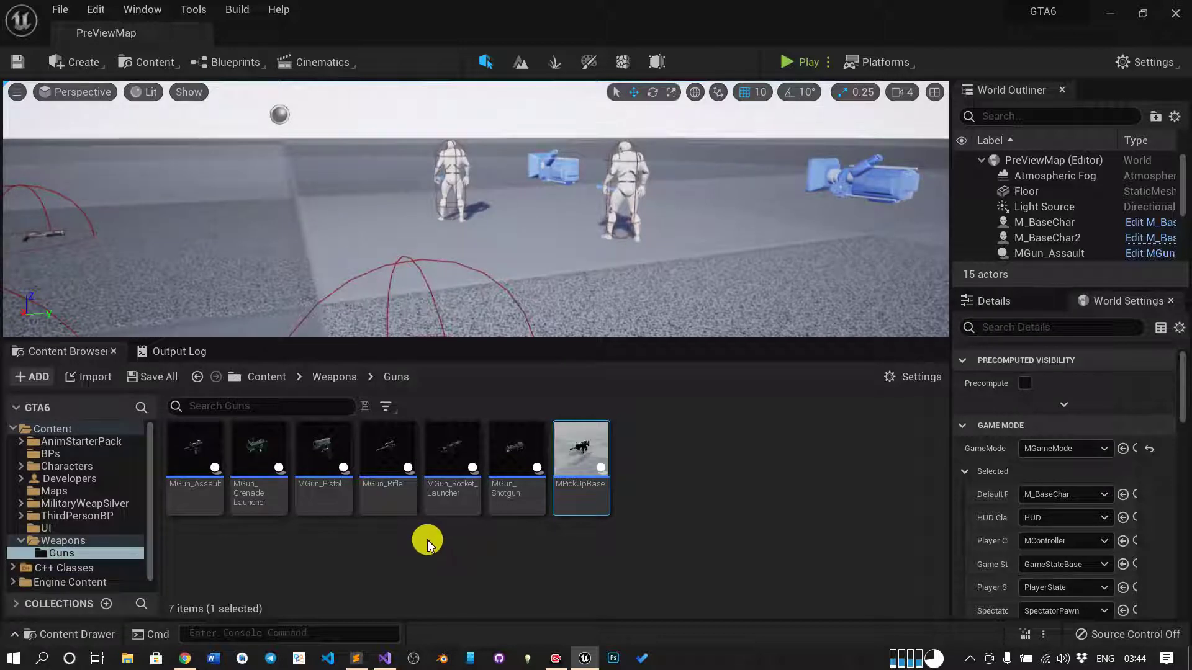
click(81, 442)
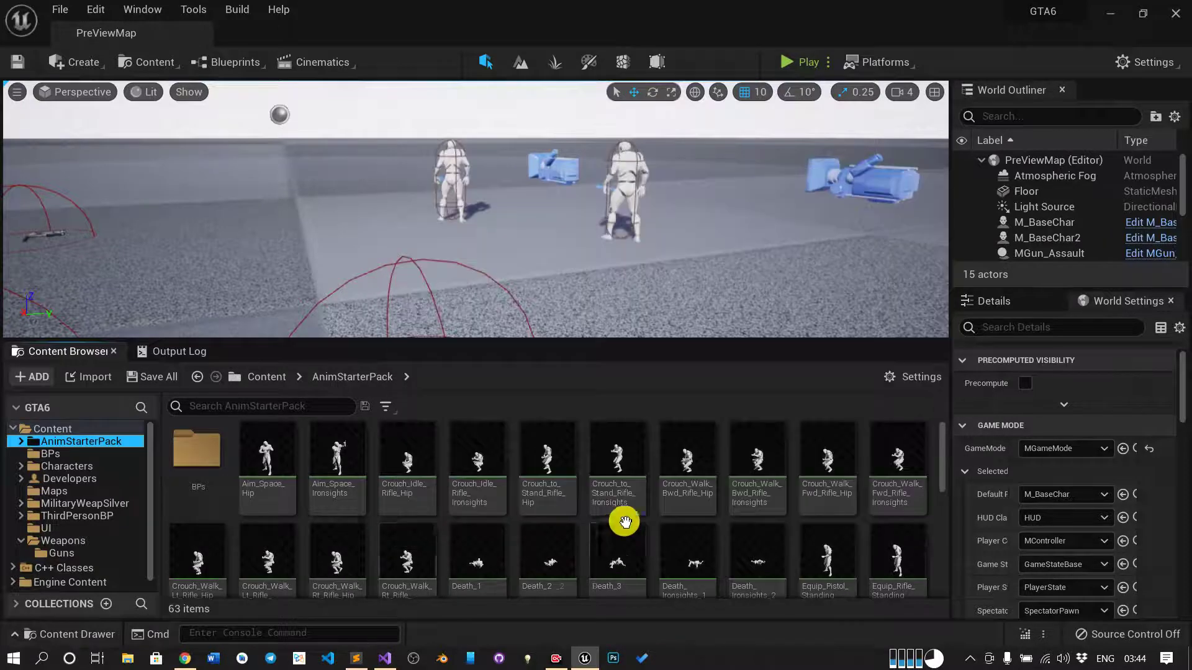
- Copy the Idle_Rifle_Hip animation into the BPs folder
scroll(667, 542, down, 2)
scroll(866, 559, up, 1)
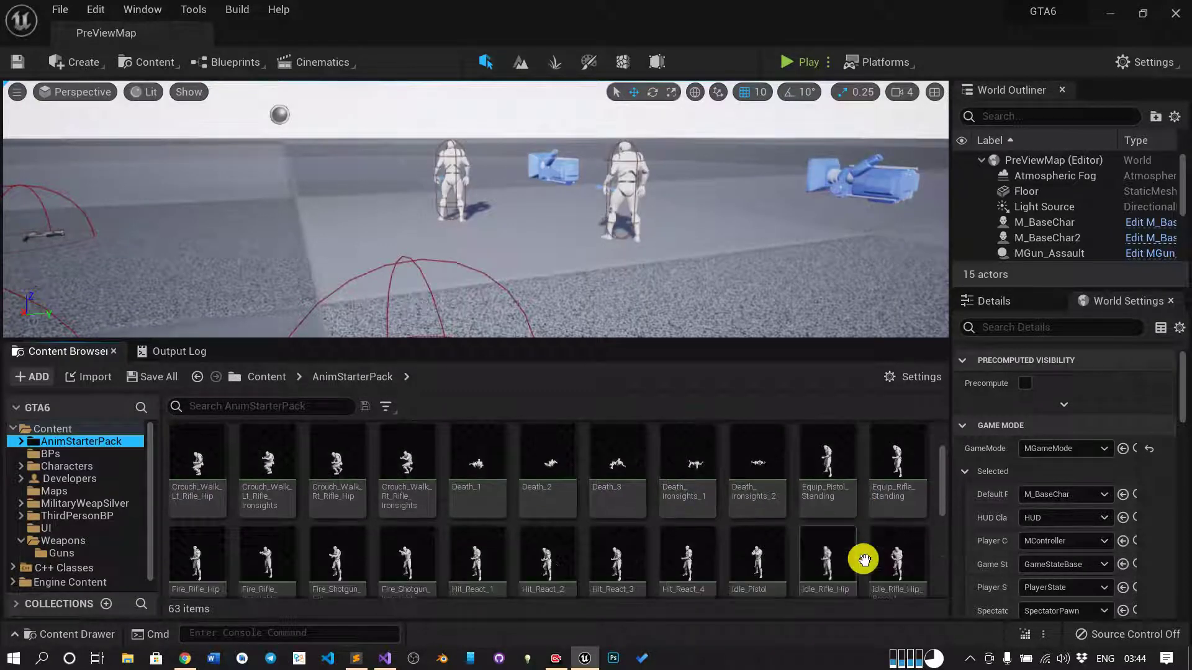
scroll(596, 596, down, 1)
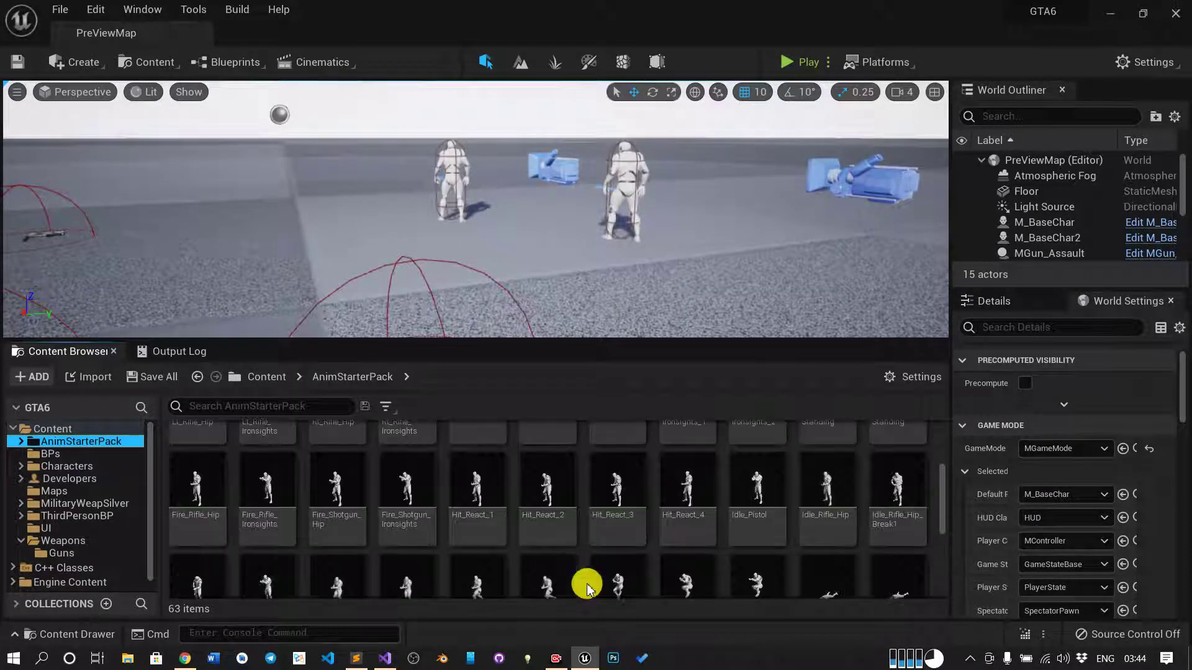
click(837, 522)
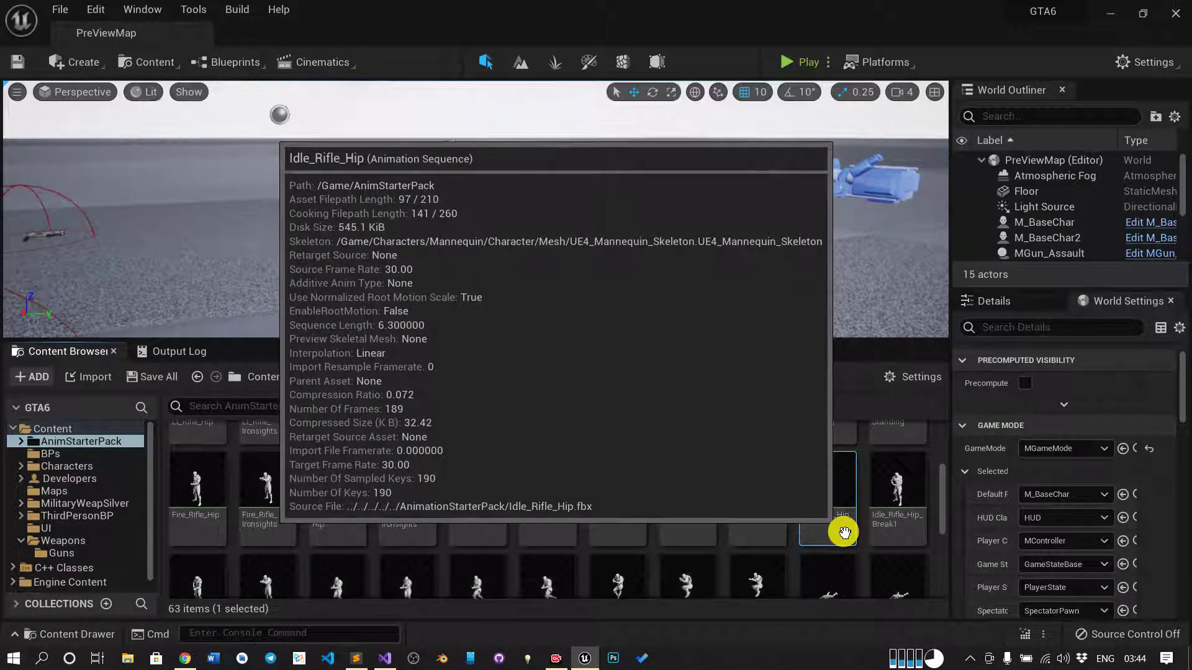
scroll(807, 535, up, 1)
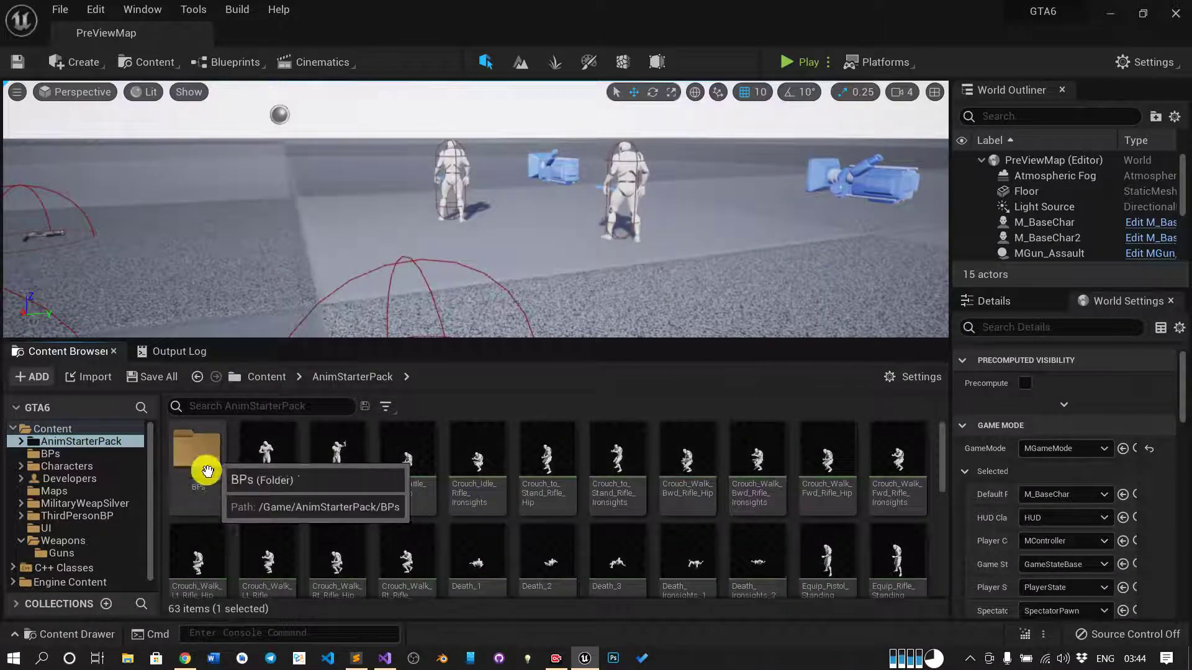
click(193, 490)
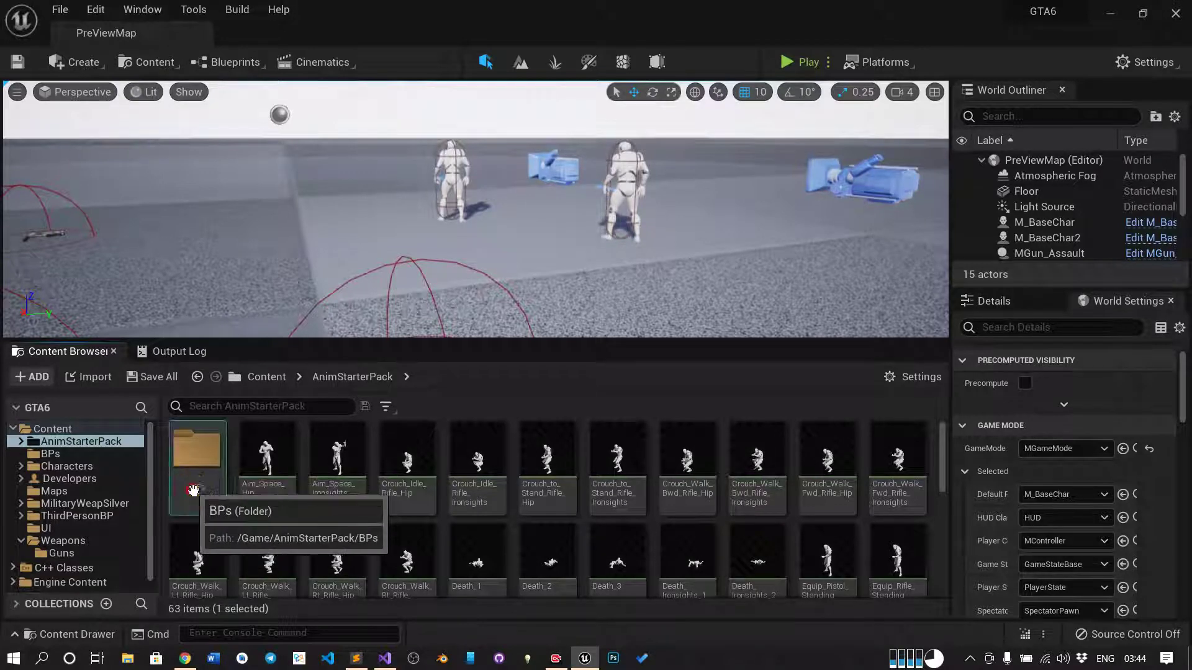
double_click(193, 490)
key(ctrl+v)
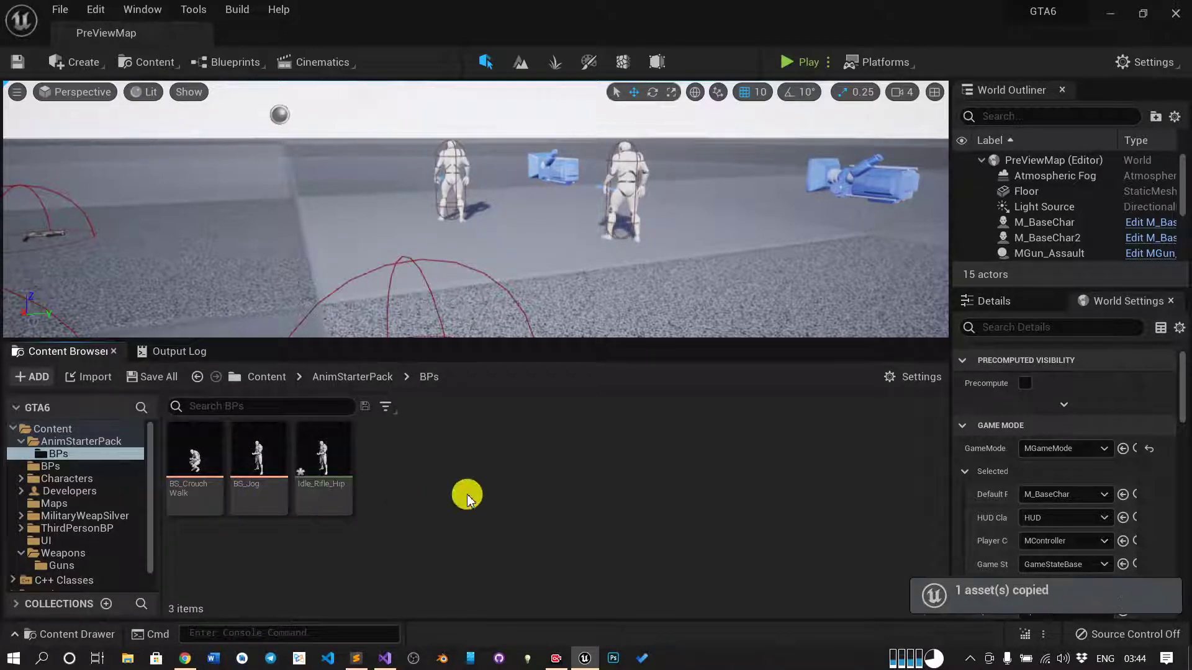
- Copy Aim_Space_Ironsights into BPs, then test-play the level again
click(352, 377)
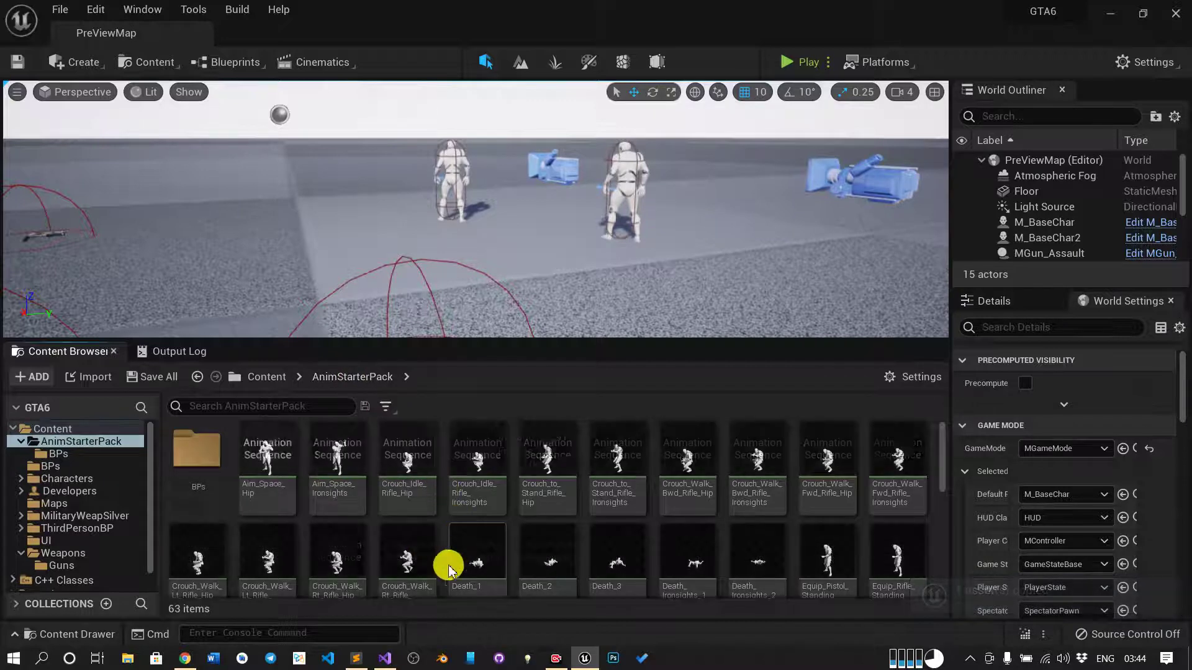
click(340, 493)
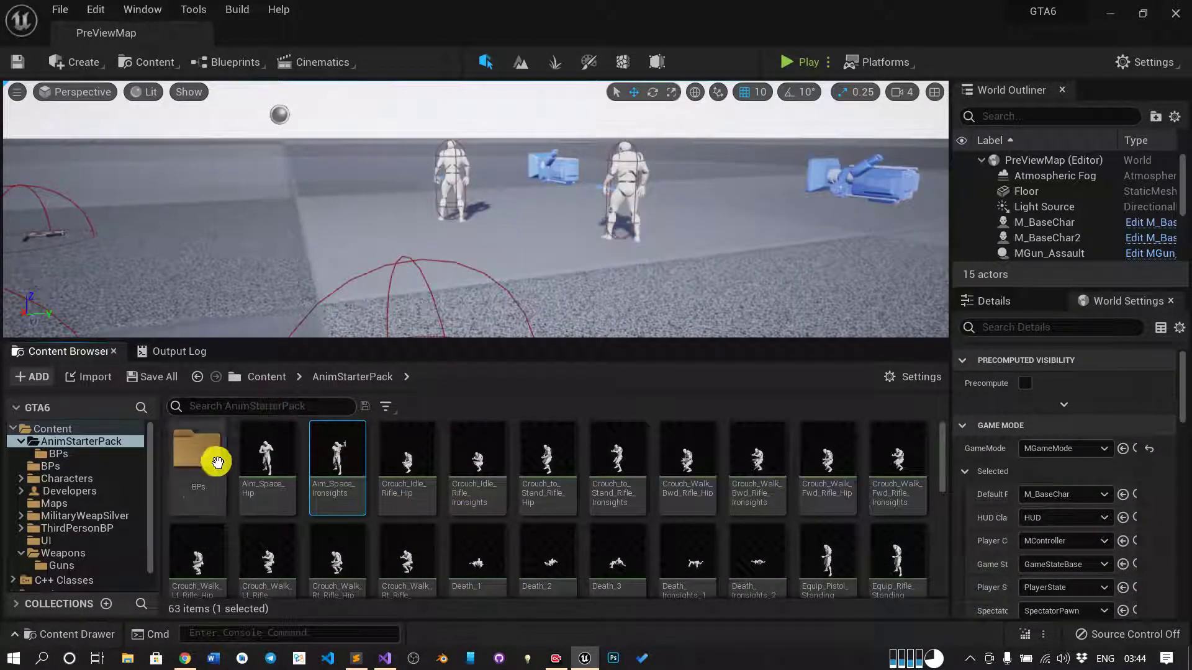
drag(217, 462, 474, 502)
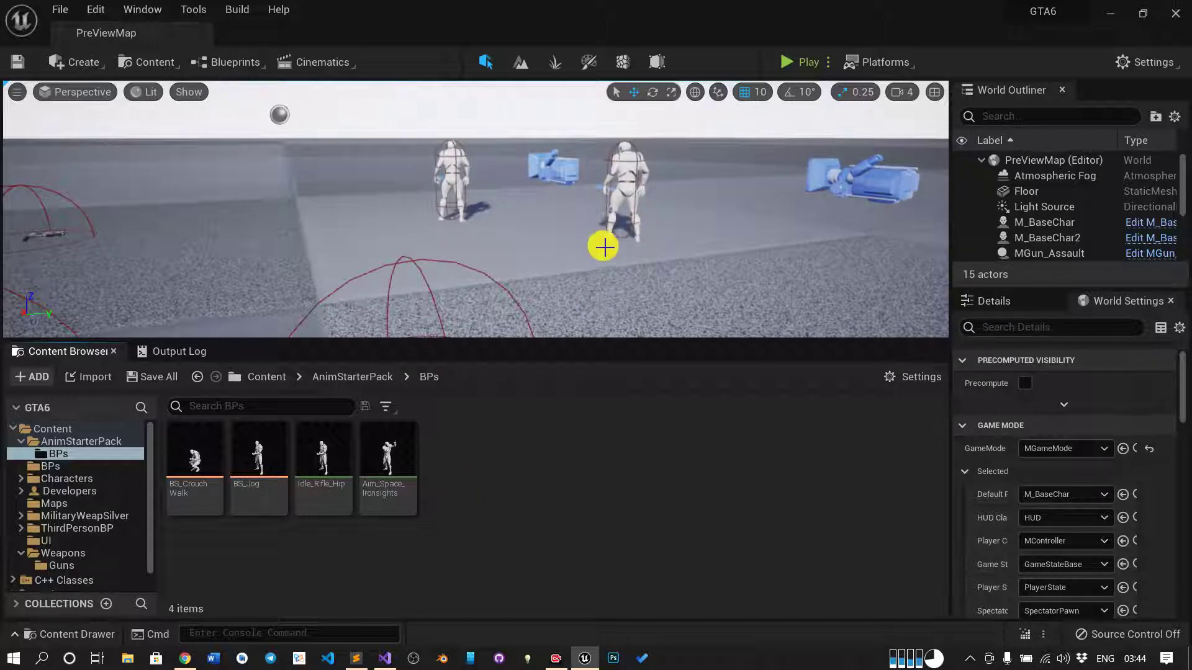
click(792, 61)
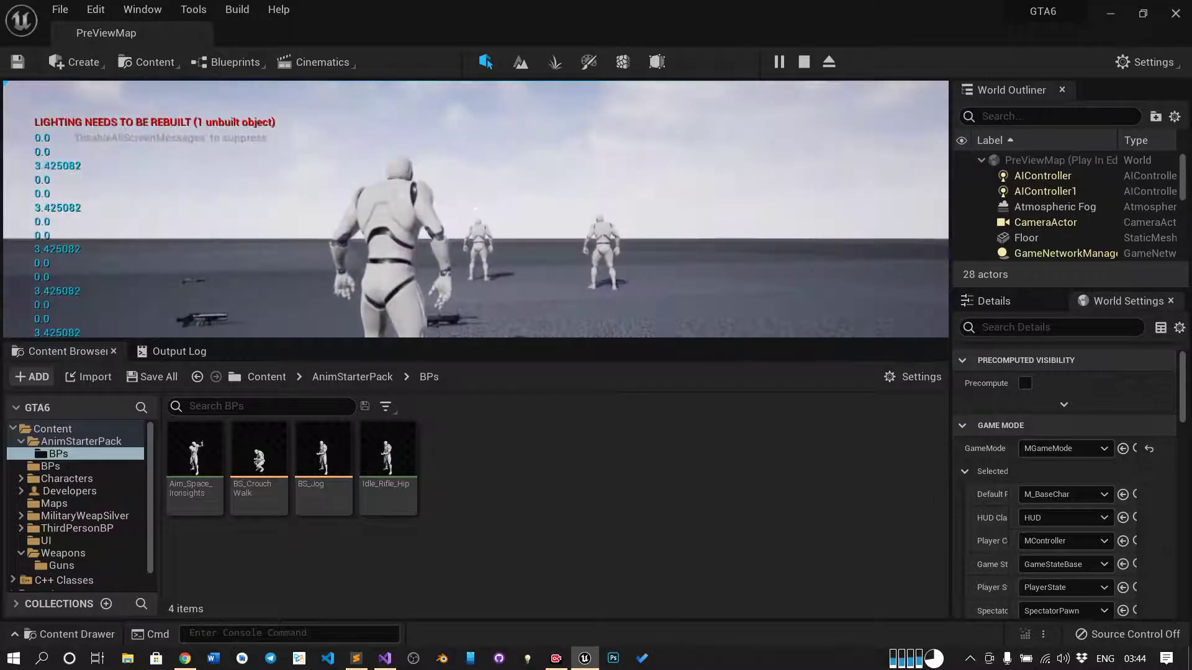
key(Escape)
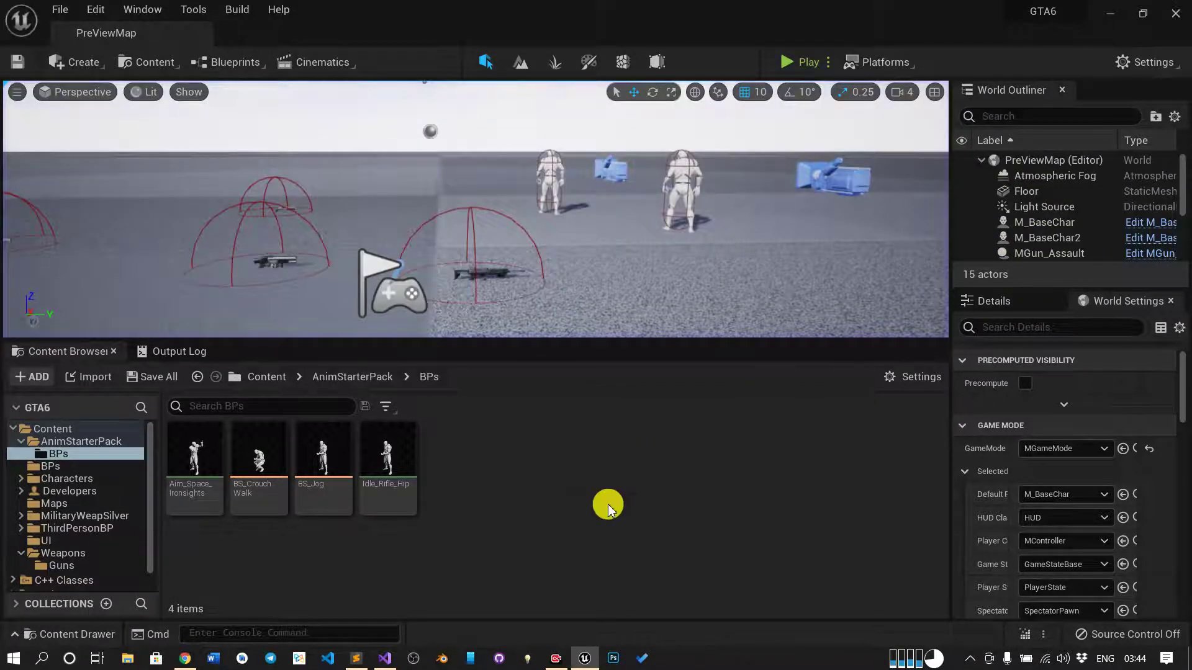
- Add an Aim Offset 1D asset on UE4_Mannequin_Skeleton and name it BS_Aim_offset
right_click(608, 509)
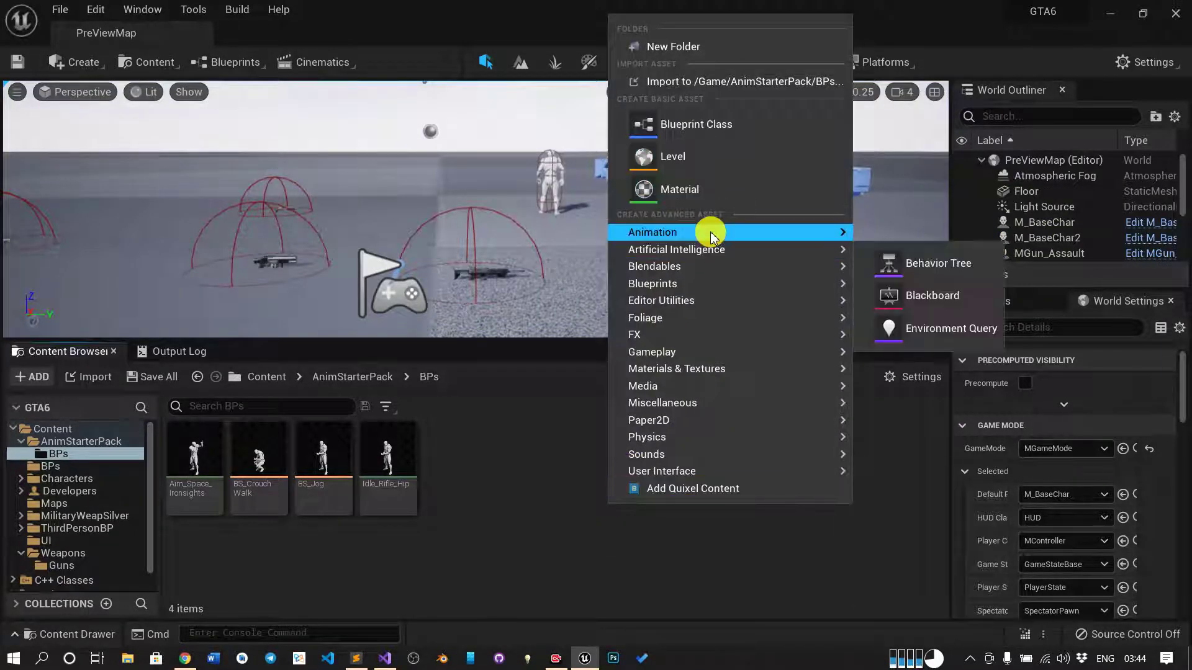
mouse_move(713, 236)
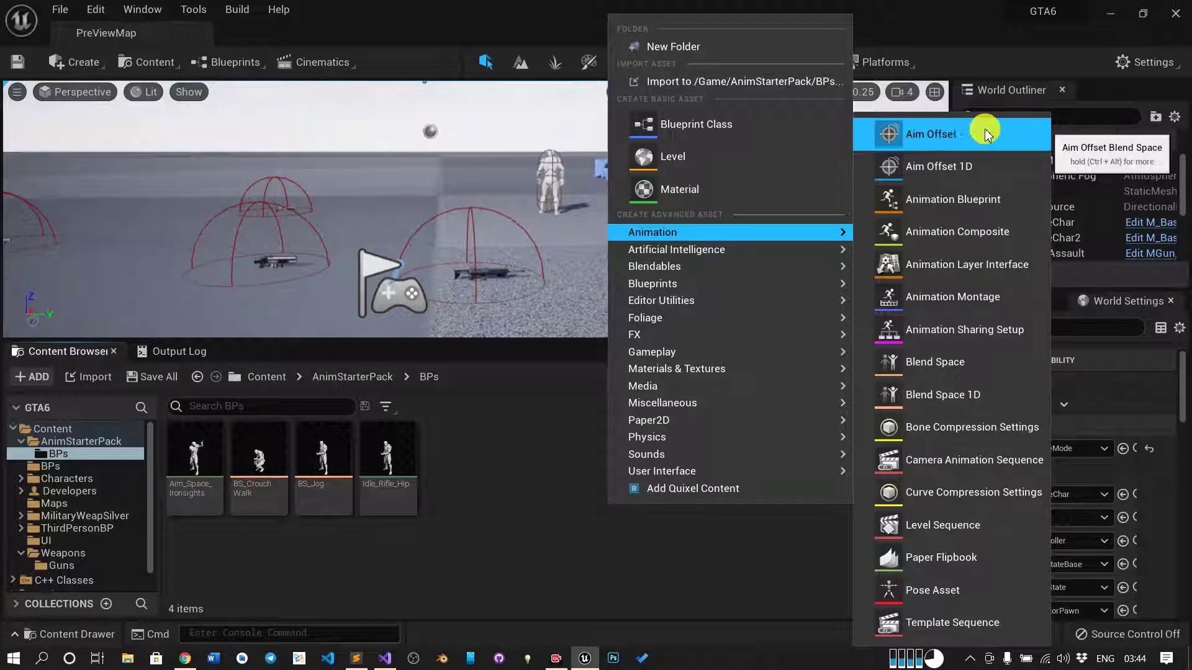
click(950, 168)
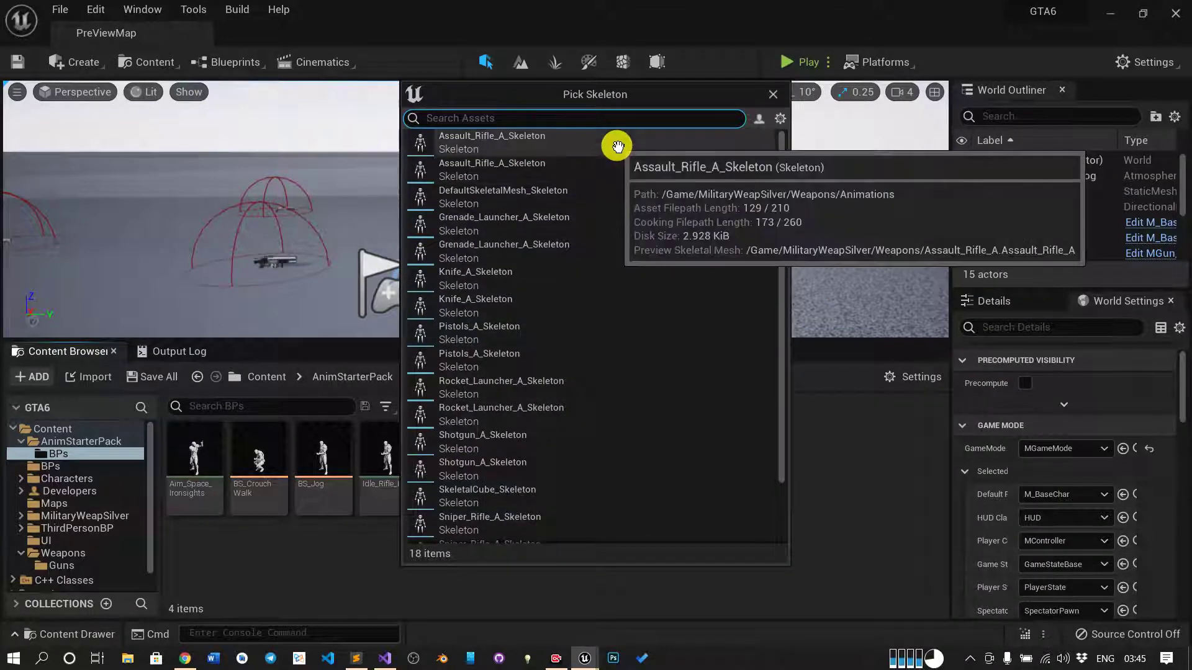
text(ue)
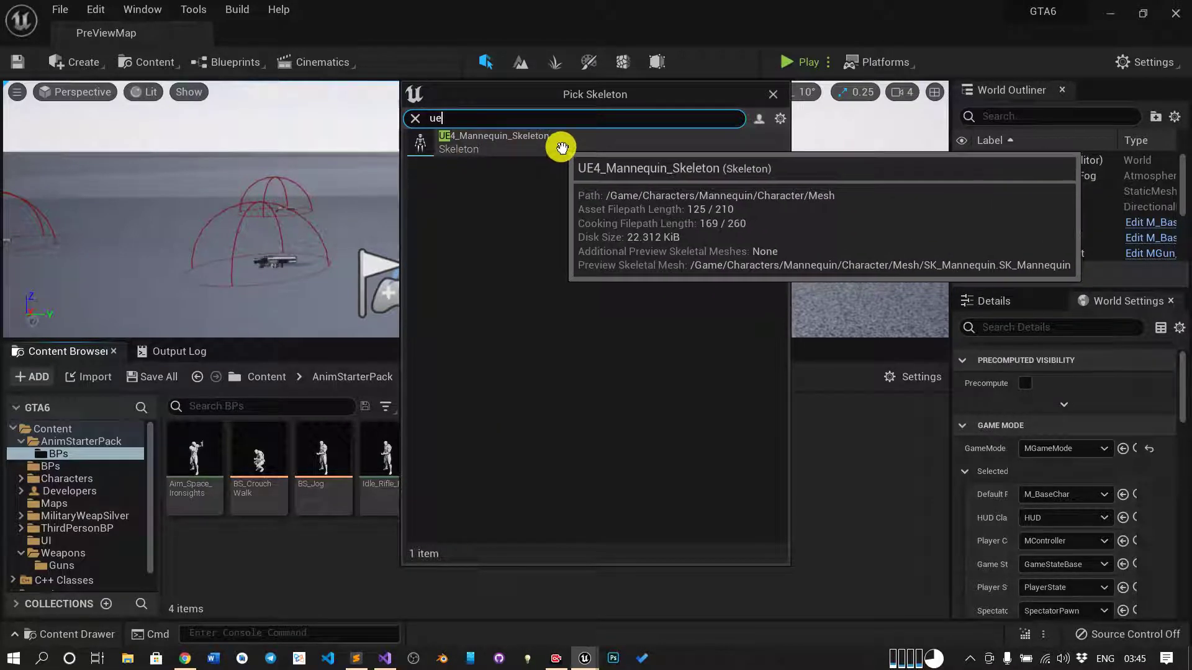
click(558, 149)
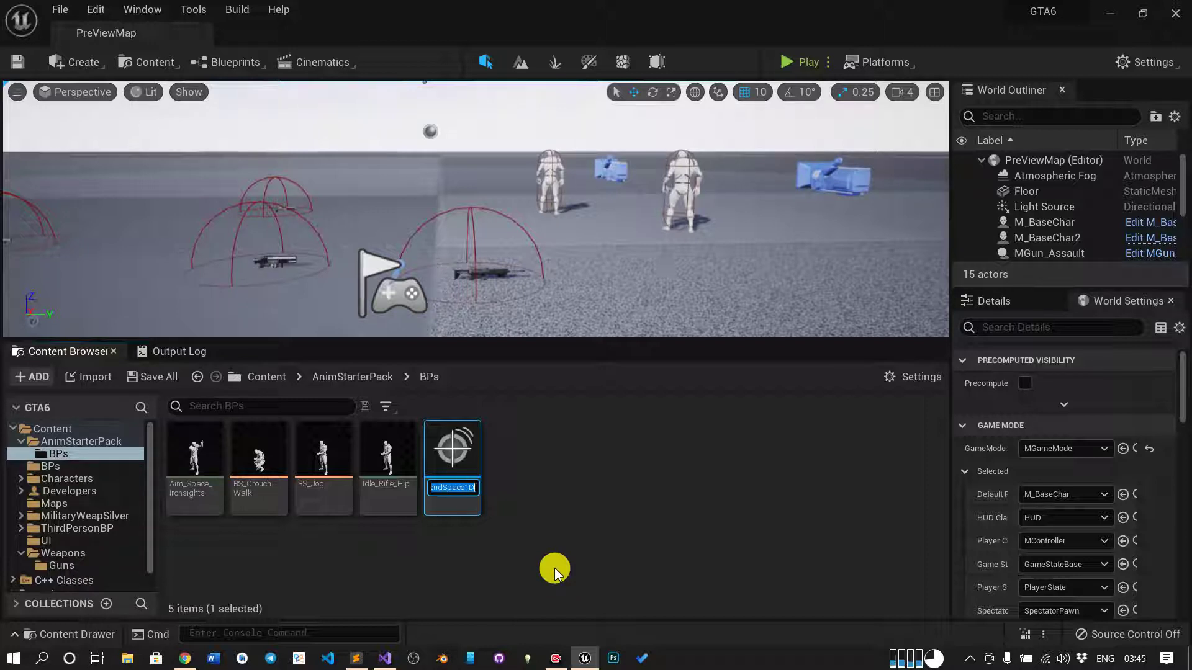
key(BackSpace)
key(BackSpace)
key(BackSpace)
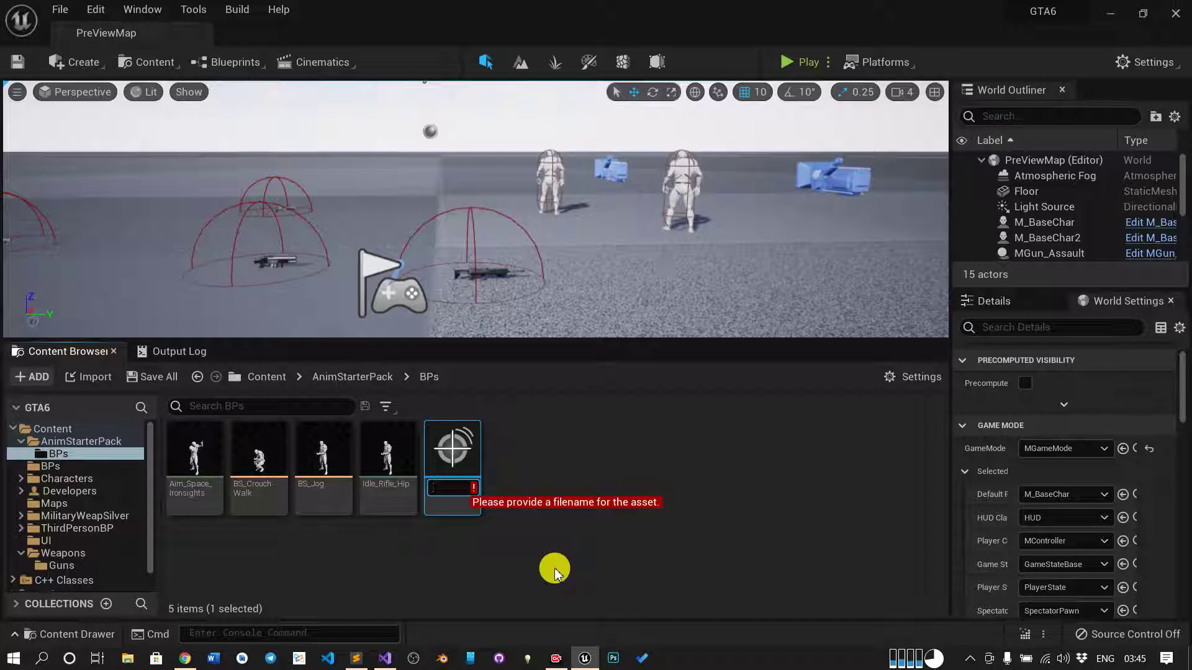
text(BS_Aim_of)
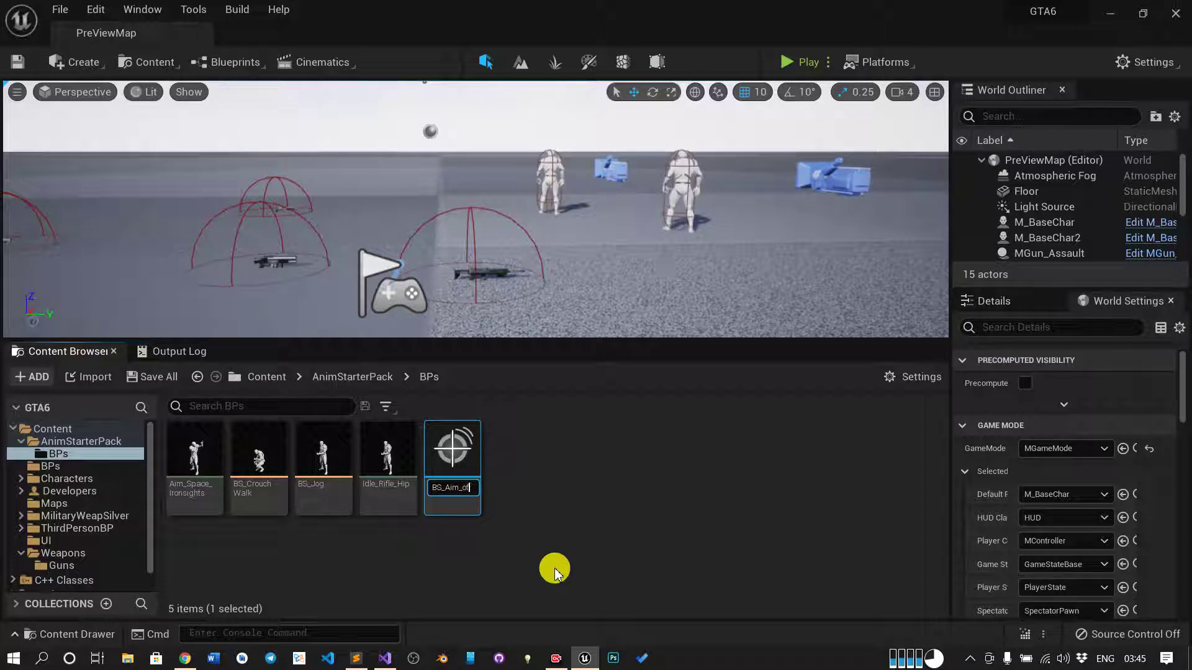
text(fset)
key(Return)
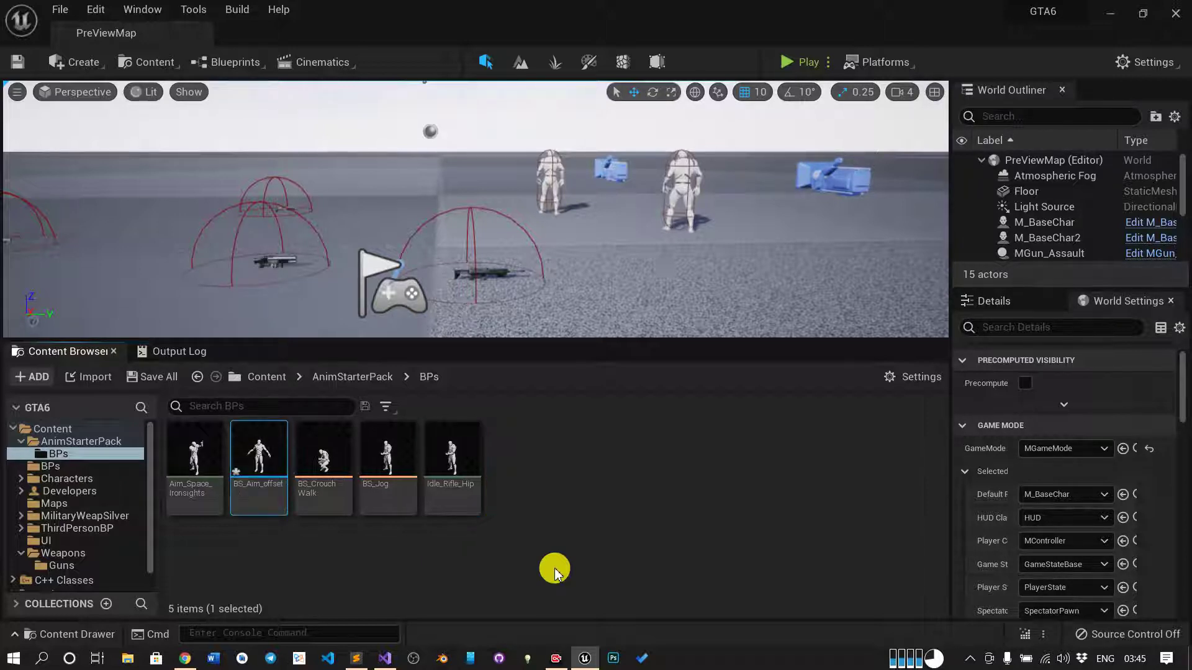
- Open the BS_Aim_offset blend space and save it
double_click(232, 464)
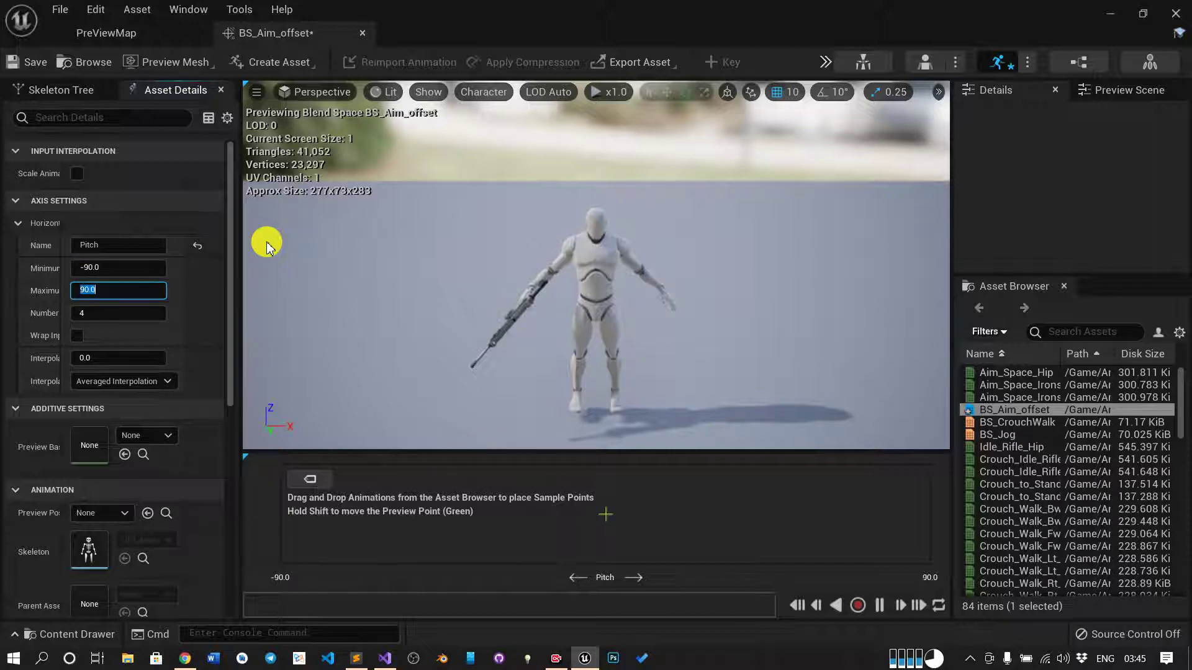
click(25, 62)
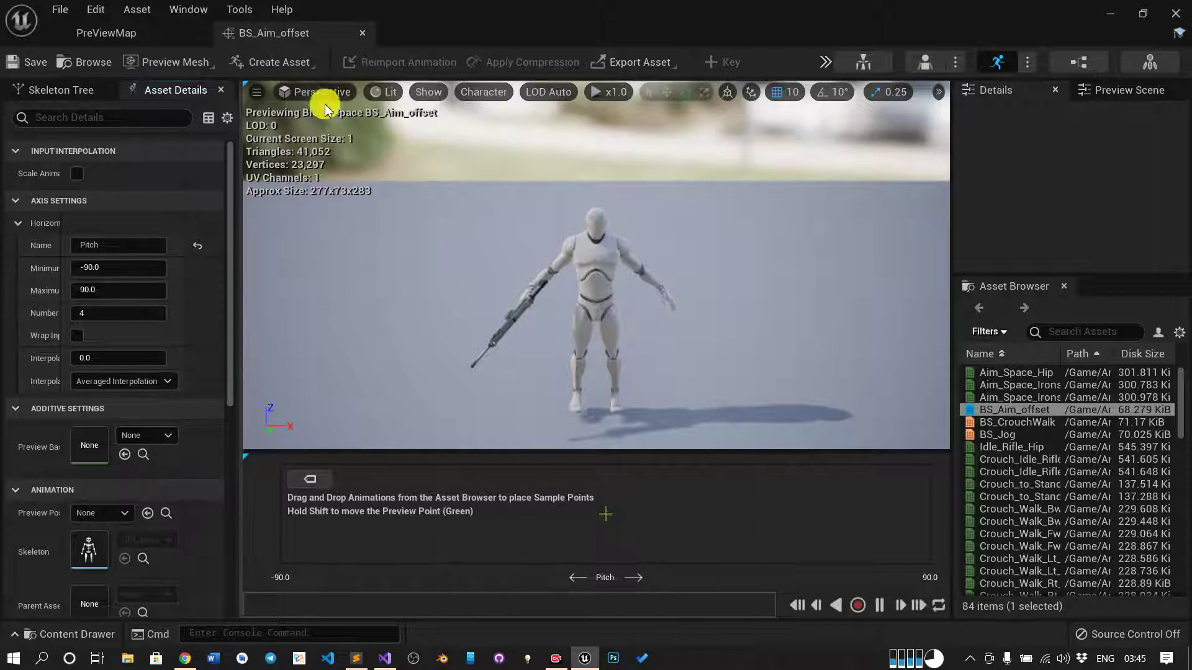
click(186, 33)
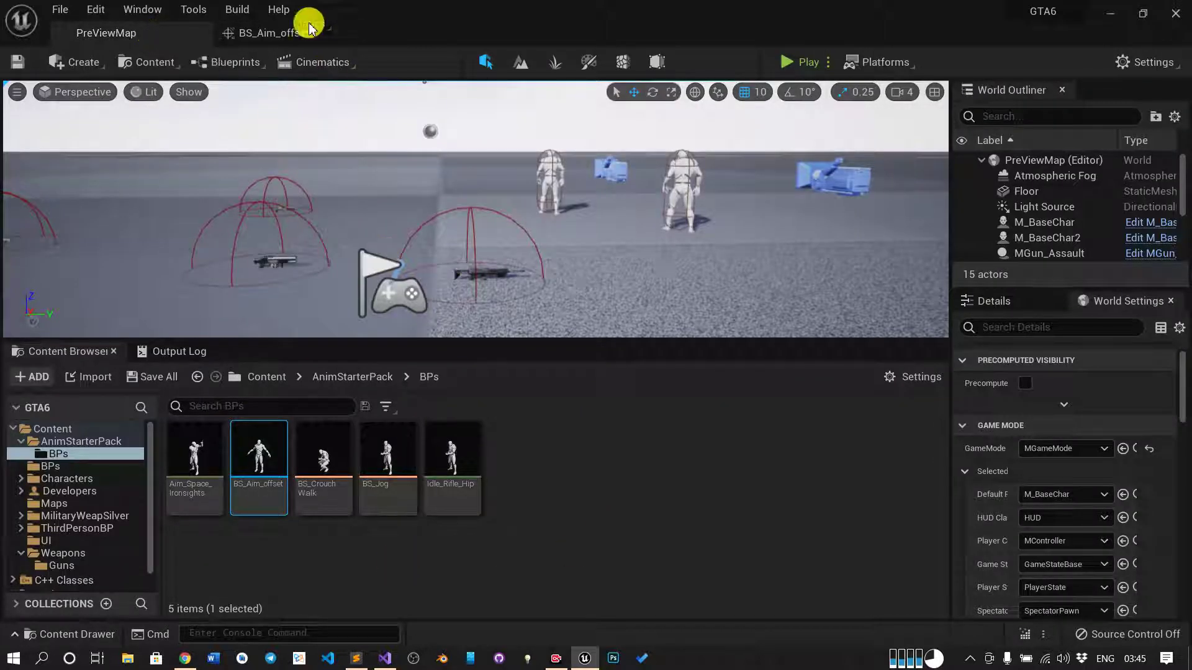
click(282, 28)
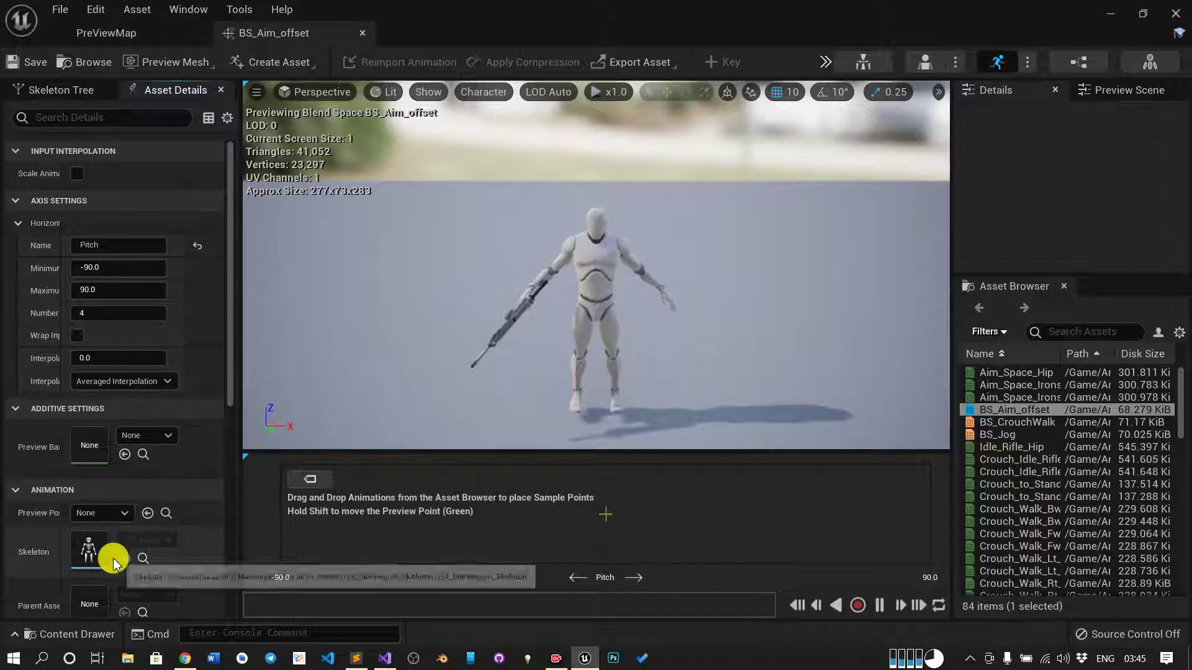
click(140, 33)
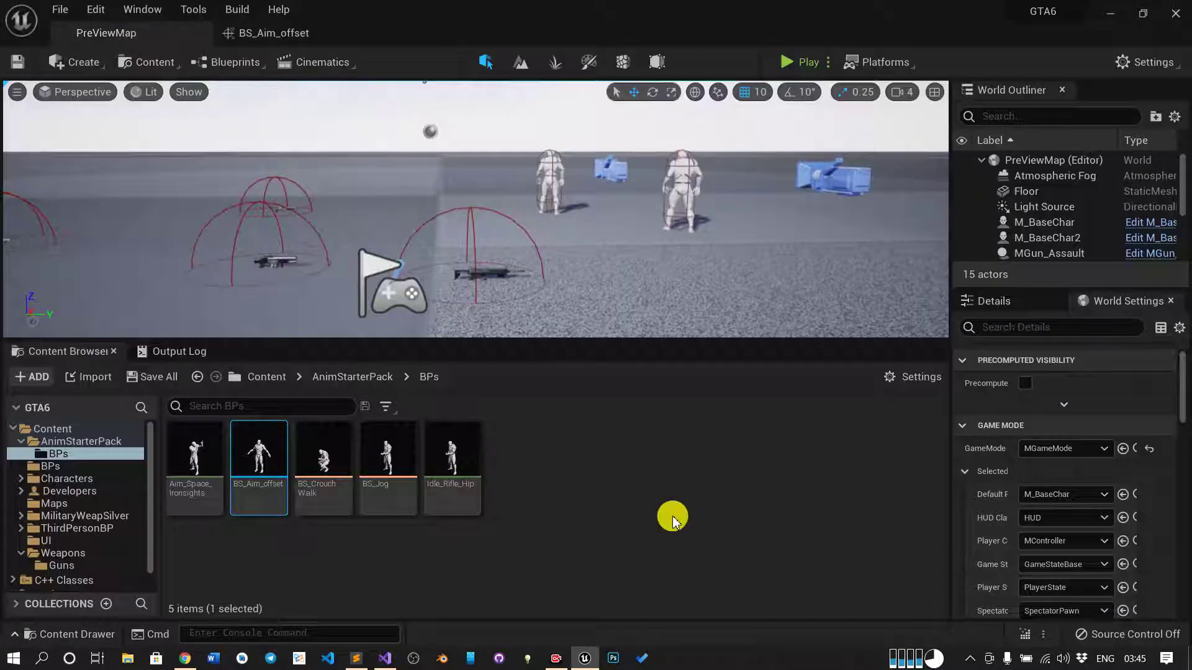
- Use Idle_Rifle_Hip as BS_Aim_offset's preview base pose, then return to PreViewMap
right_click(651, 513)
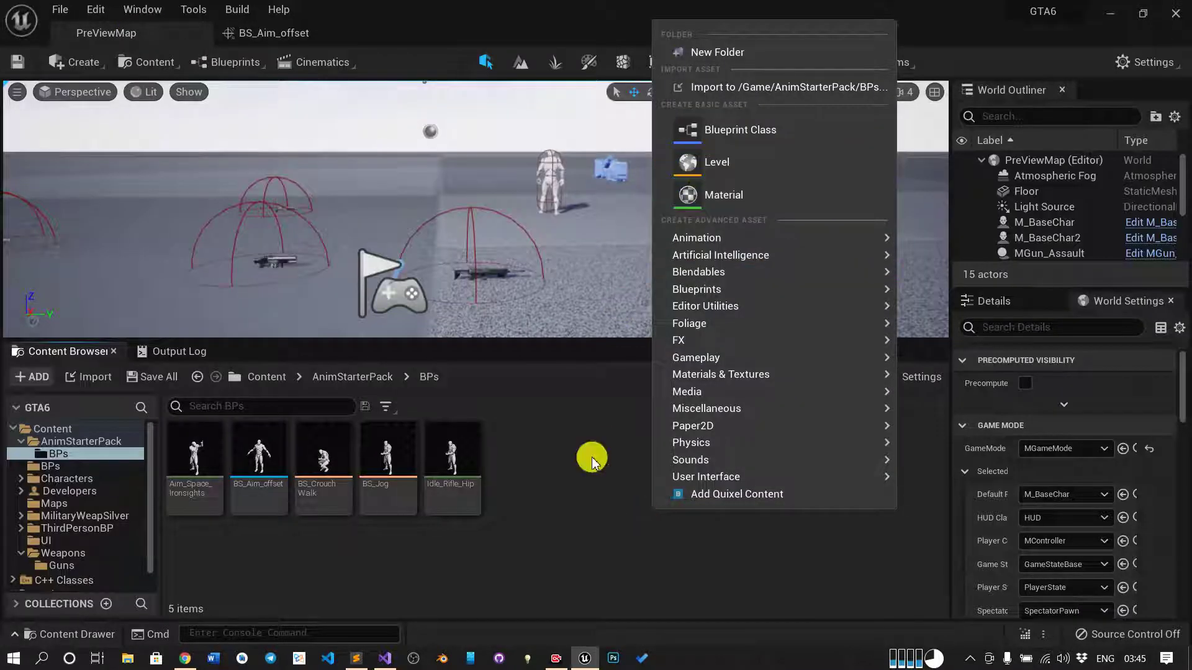
click(534, 501)
click(446, 480)
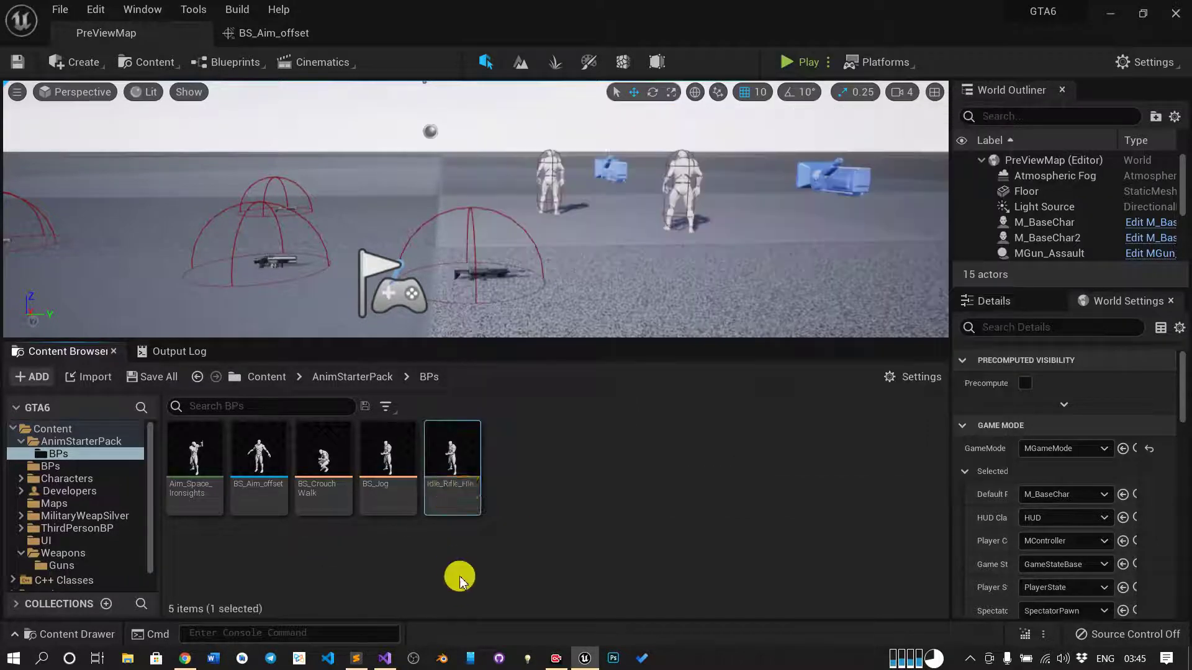
click(279, 34)
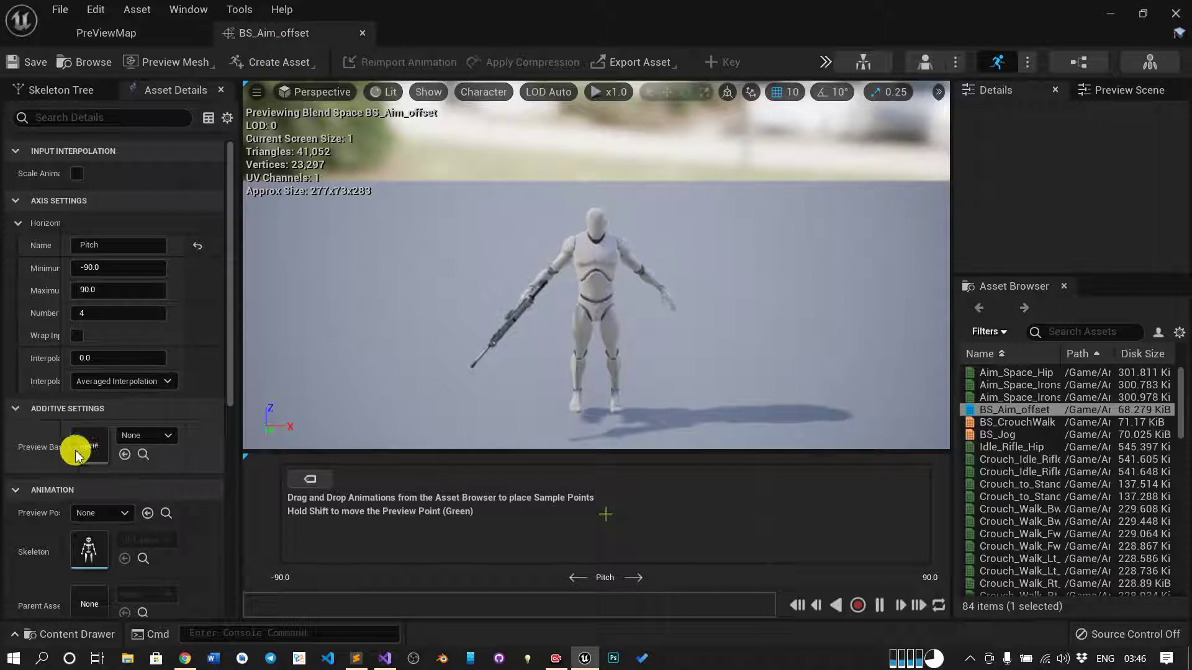
click(126, 457)
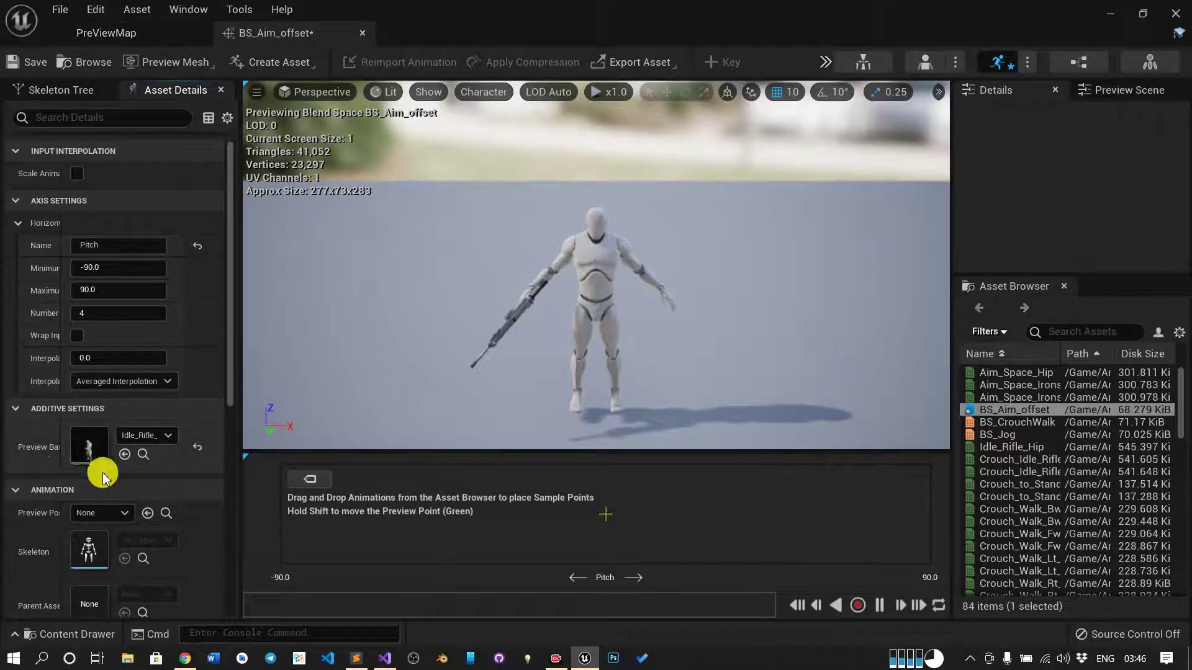
click(106, 33)
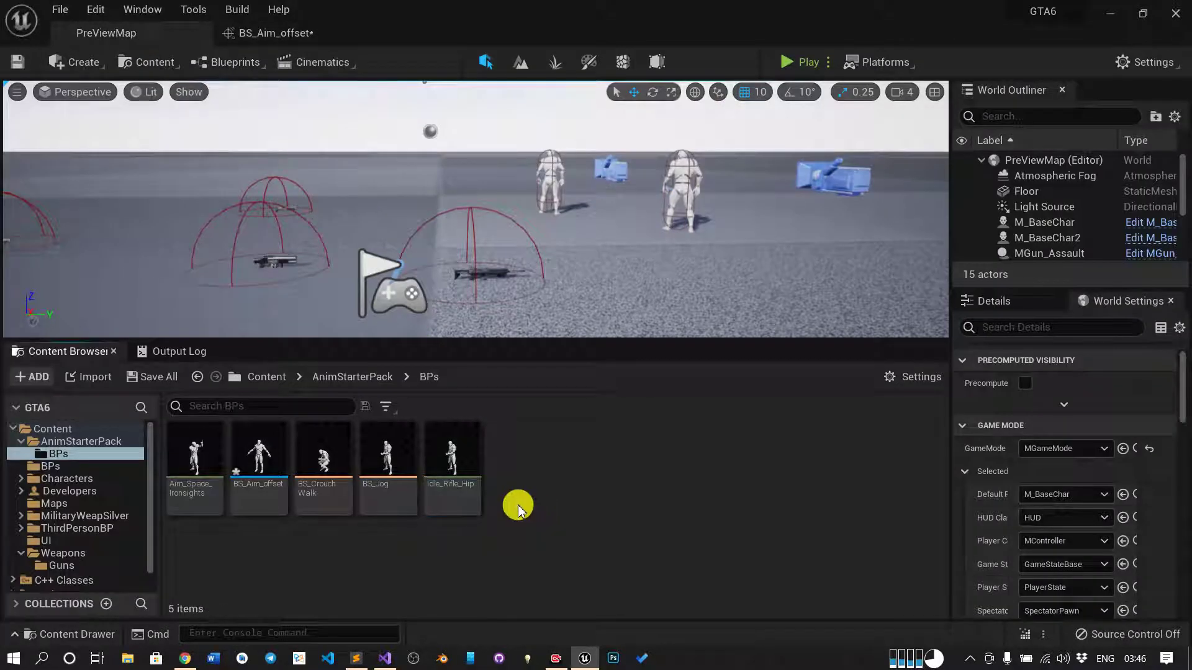
double_click(249, 487)
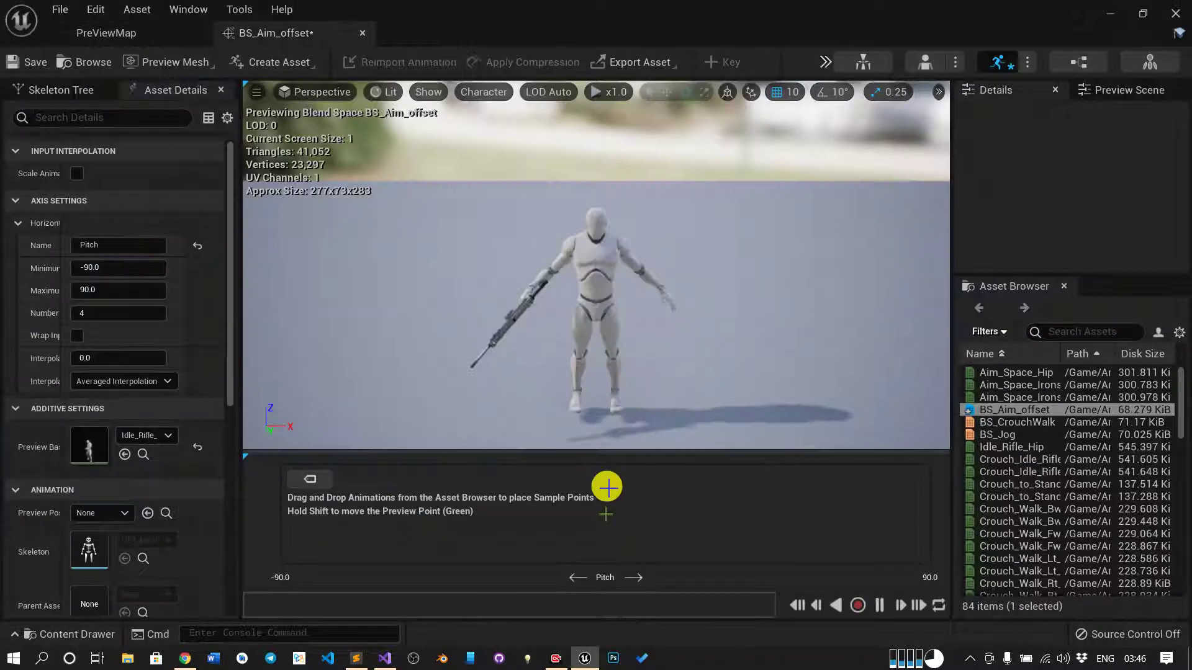
click(166, 40)
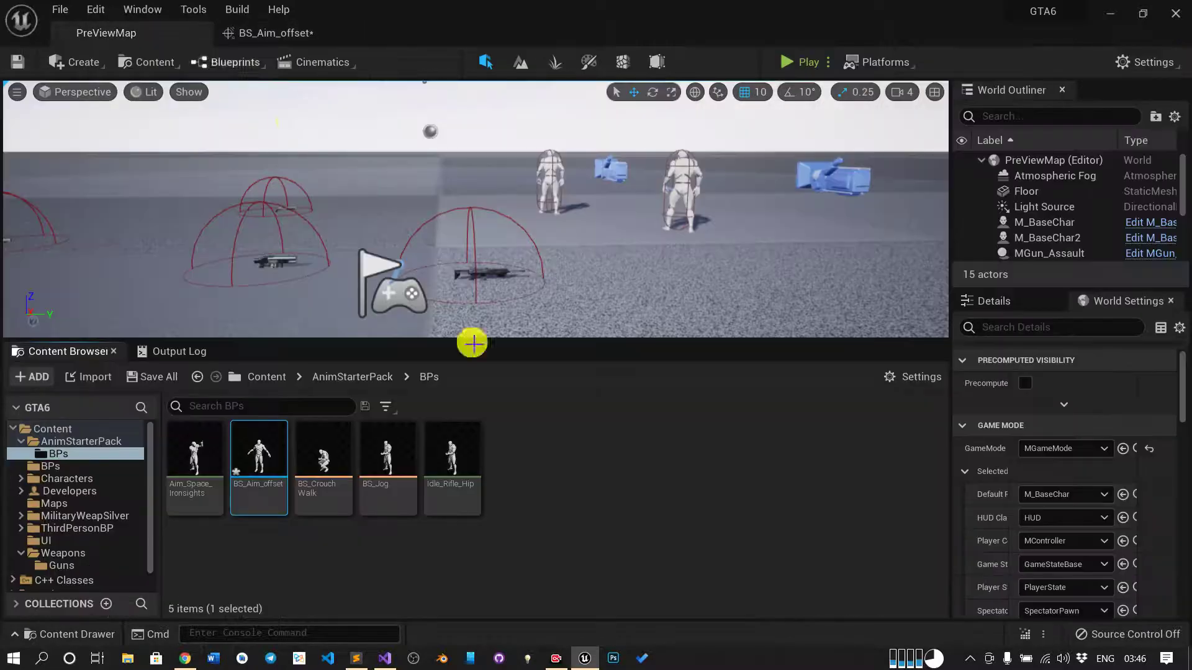
- Save Aim_Space_Ironsights' raised-rifle pose as animation offset_up in AnimStarterPack/BPs
double_click(194, 478)
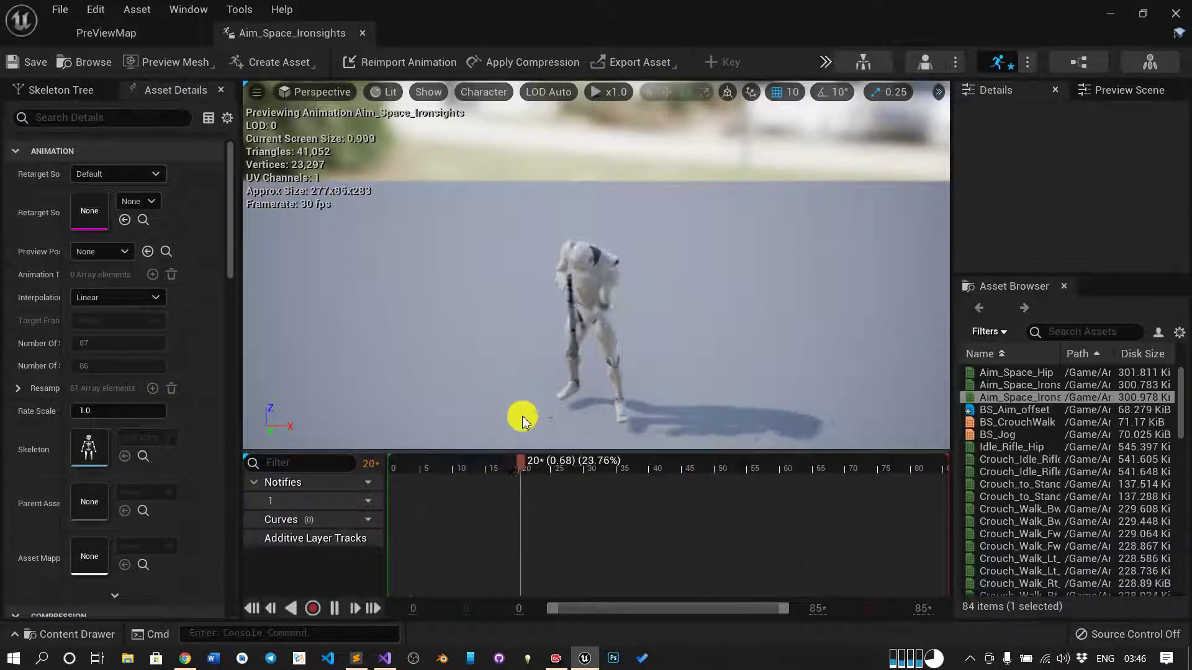
mouse_move(577, 466)
mouse_down()
mouse_move(392, 466)
mouse_move(464, 457)
mouse_up()
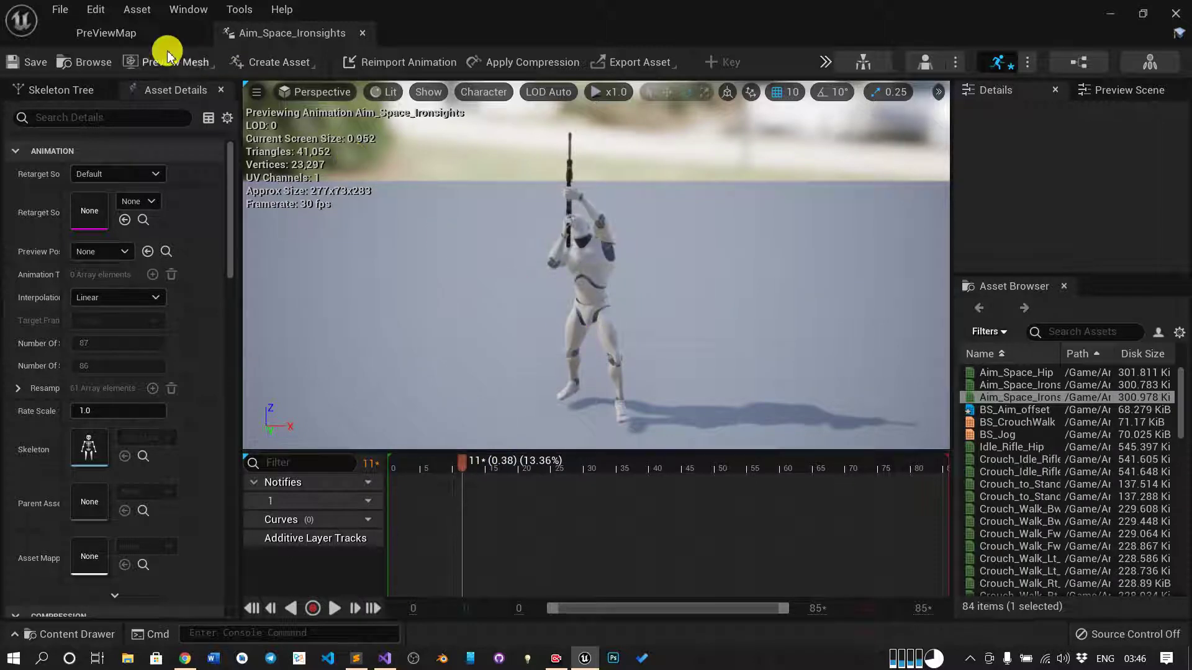
click(273, 63)
mouse_move(296, 107)
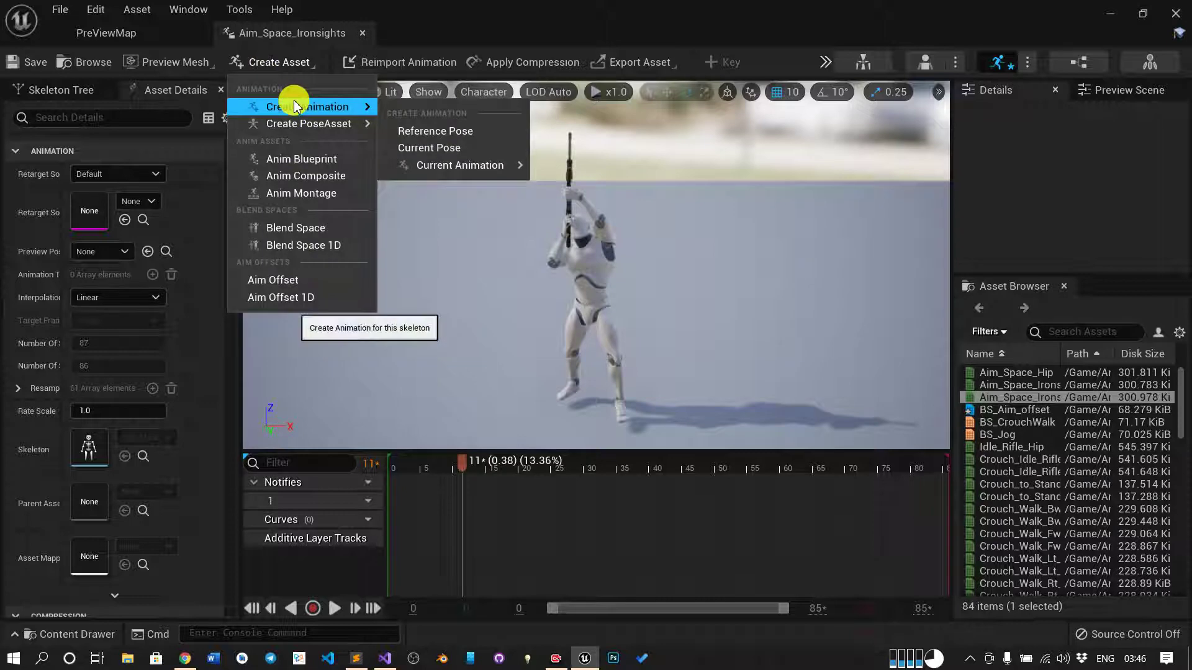
click(451, 148)
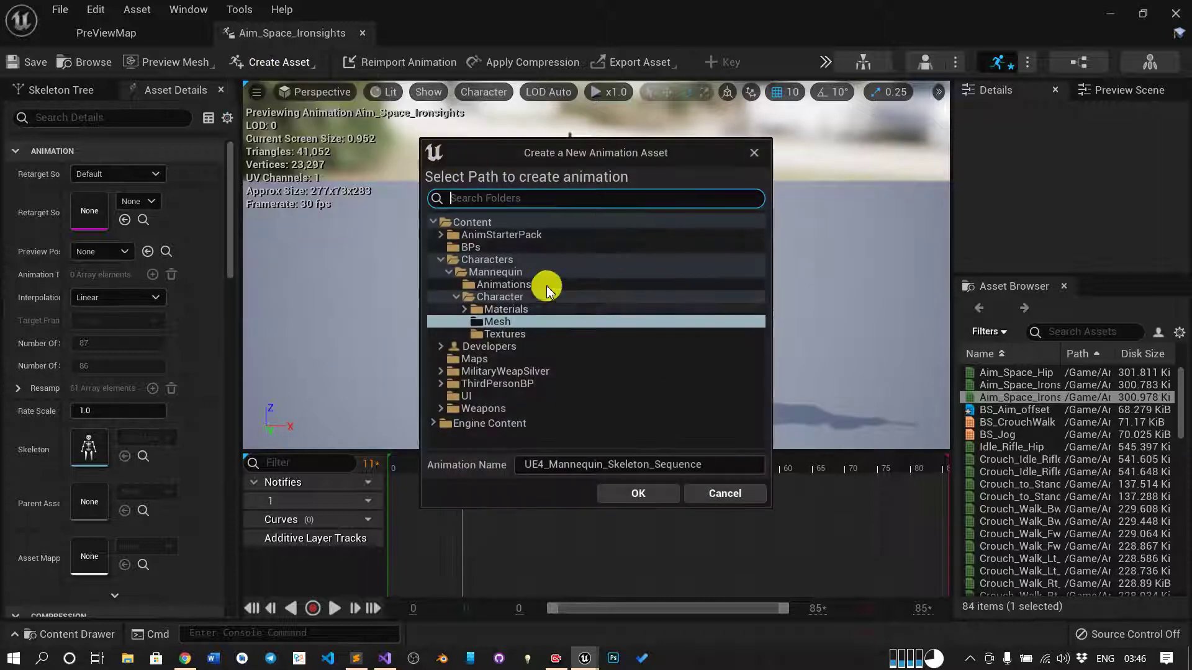
click(441, 235)
click(473, 247)
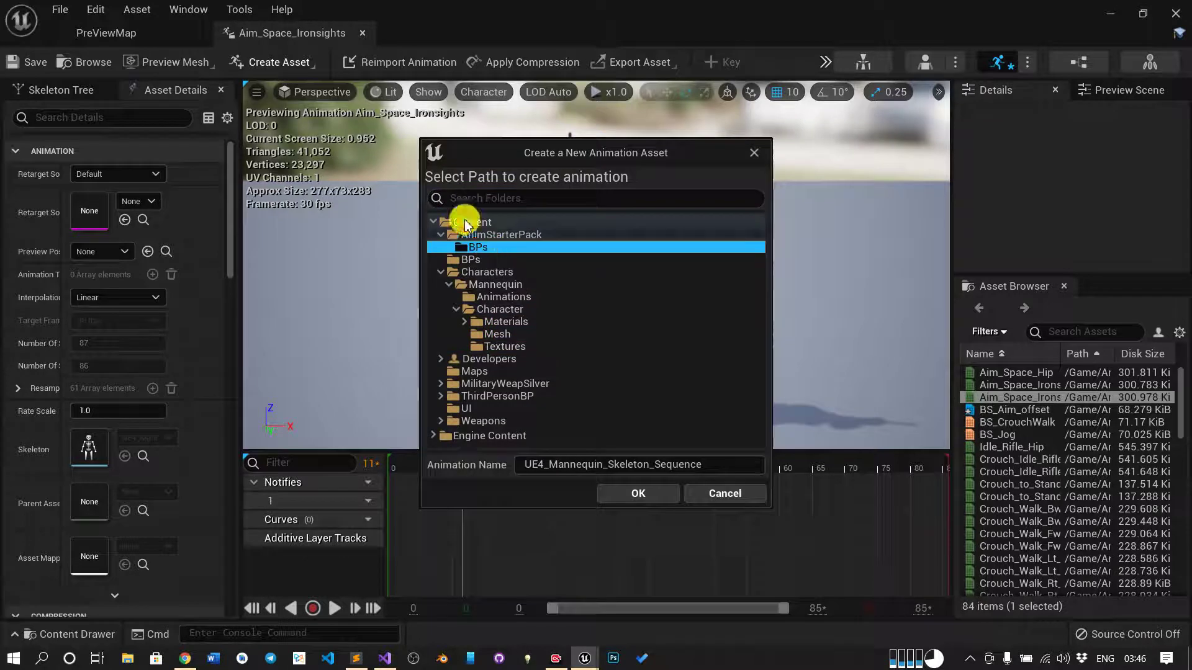
click(718, 465)
double_click(718, 465)
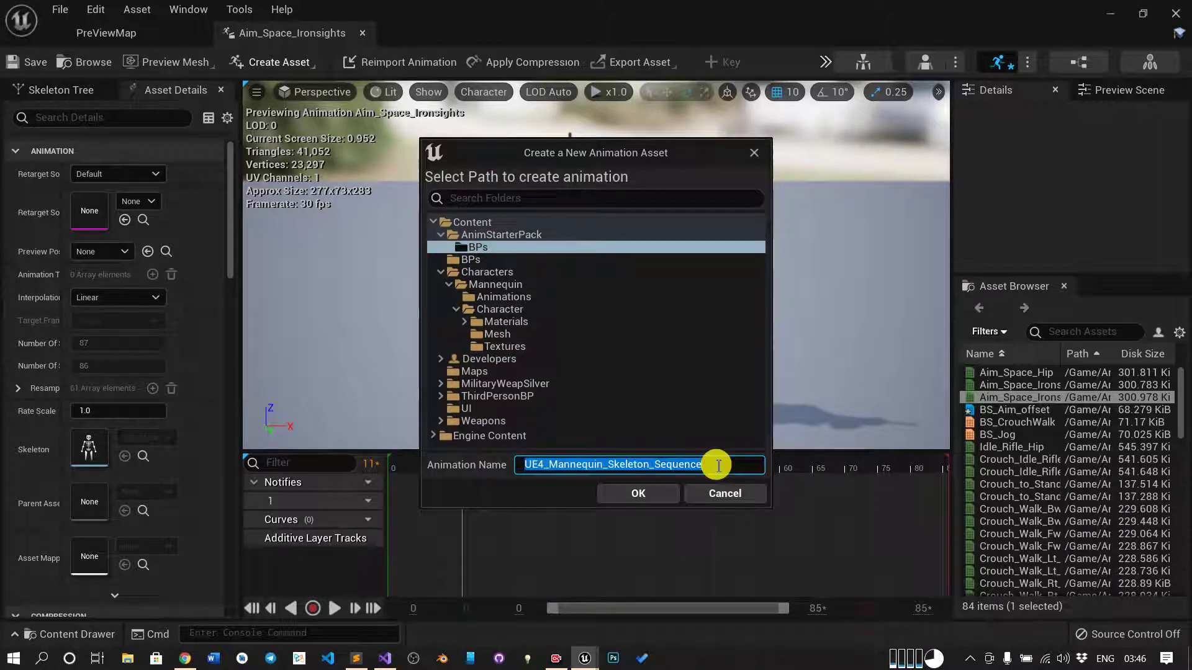
text(U)
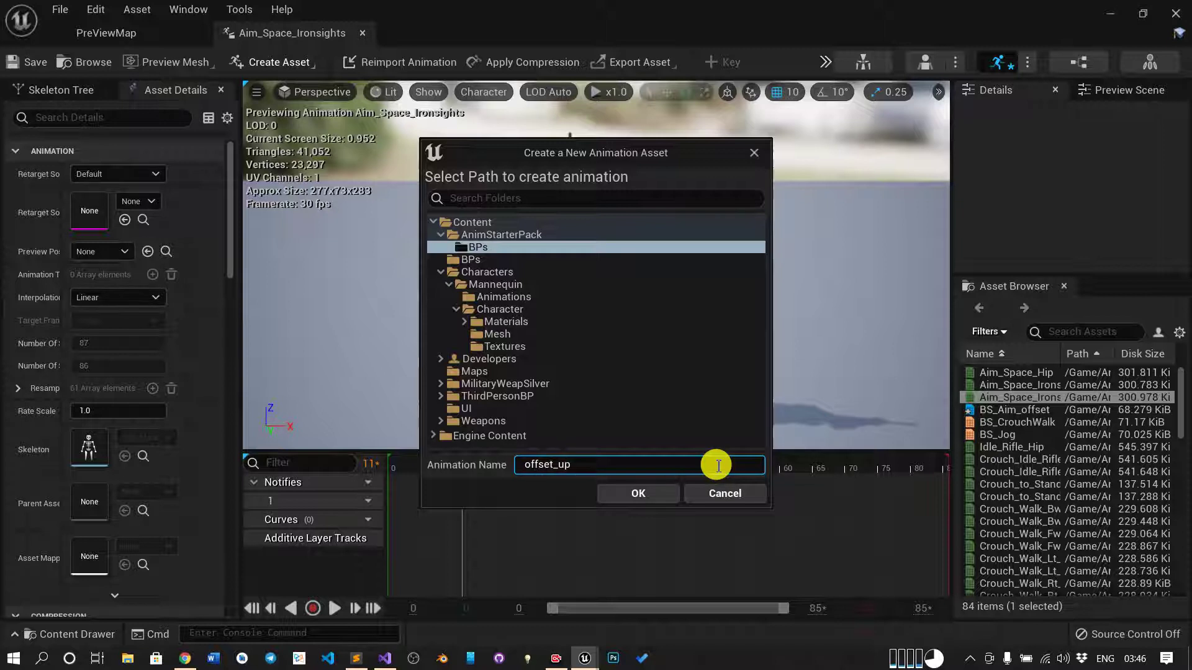
click(643, 493)
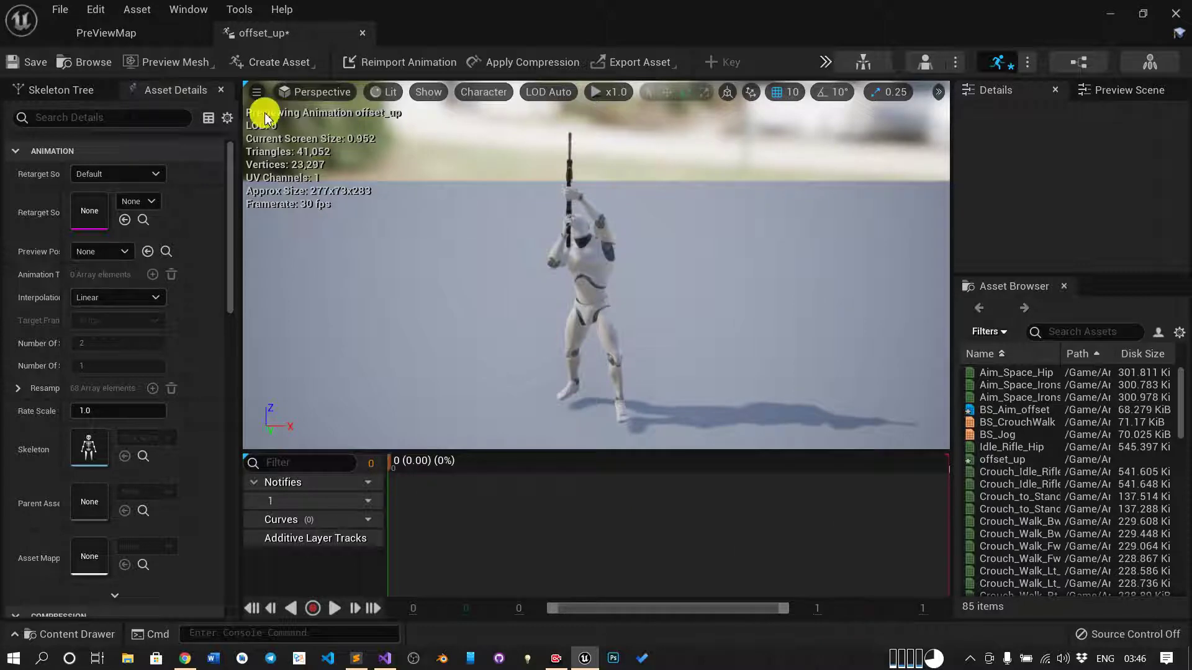
- Reopen Aim_Space_Ironsights and hold it at frame 21 with the rifle lowered
click(38, 64)
click(159, 32)
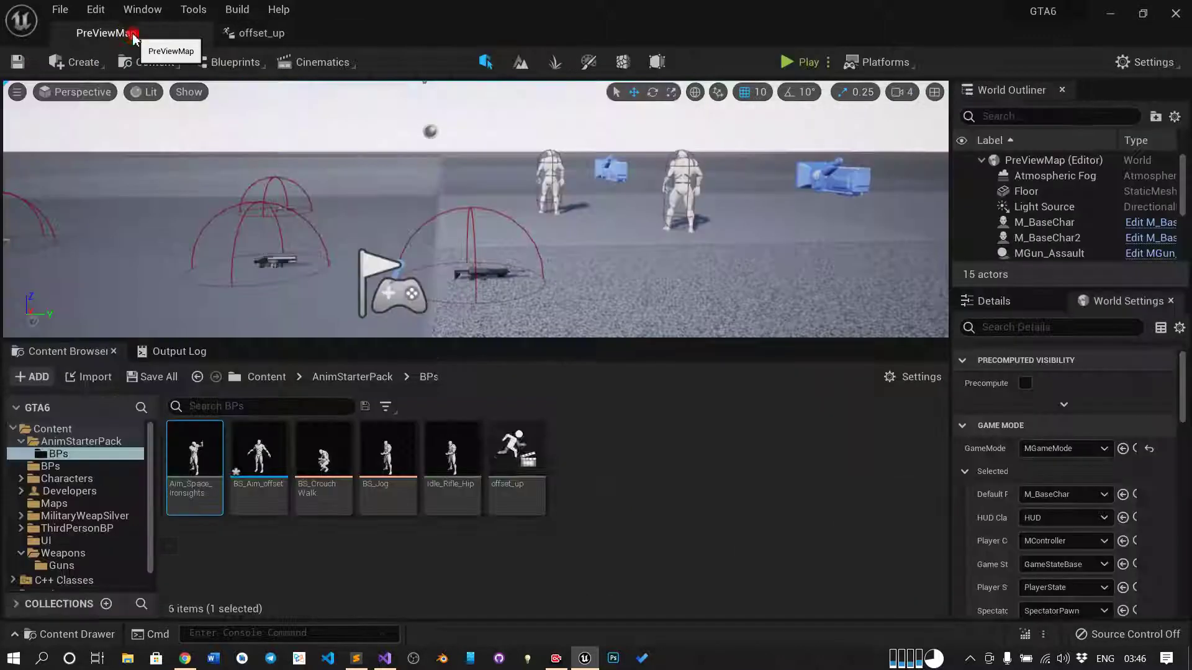
double_click(194, 460)
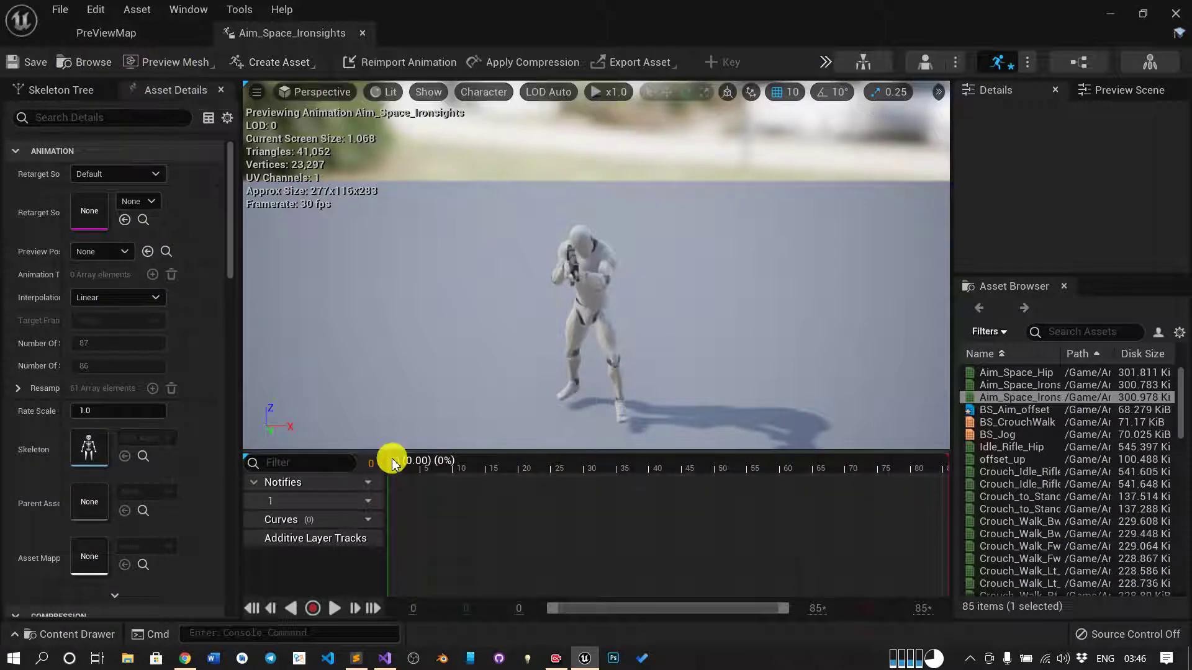
drag(393, 462, 448, 463)
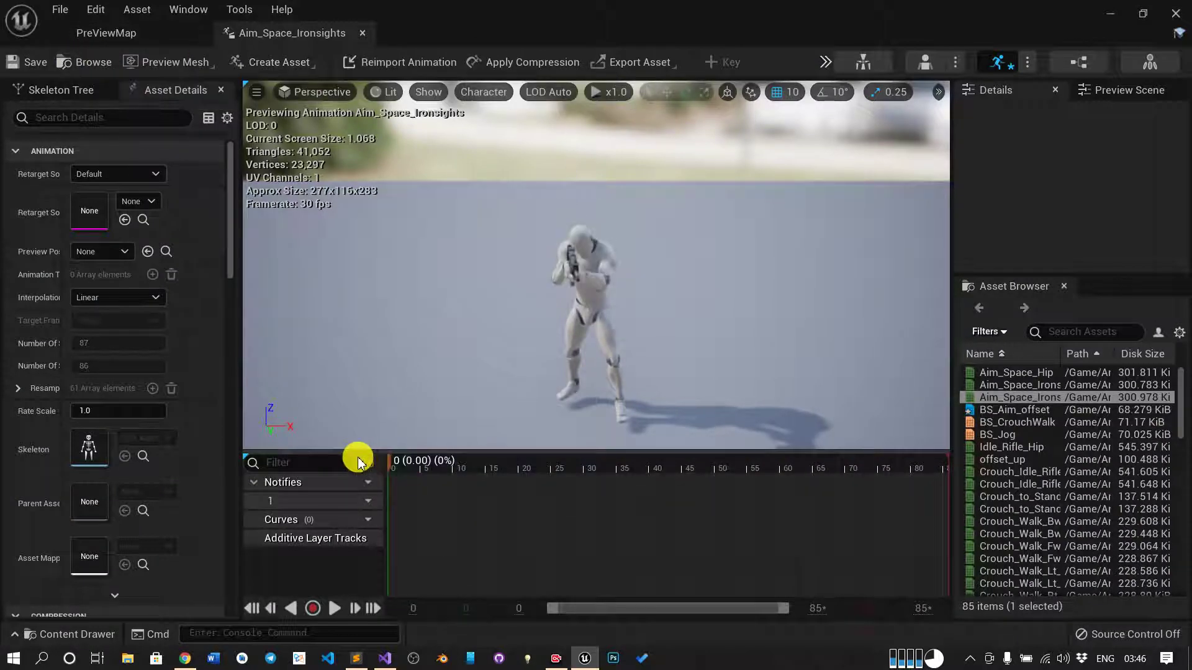
mouse_move(407, 462)
mouse_down()
mouse_move(428, 458)
mouse_move(377, 462)
mouse_move(529, 453)
mouse_up()
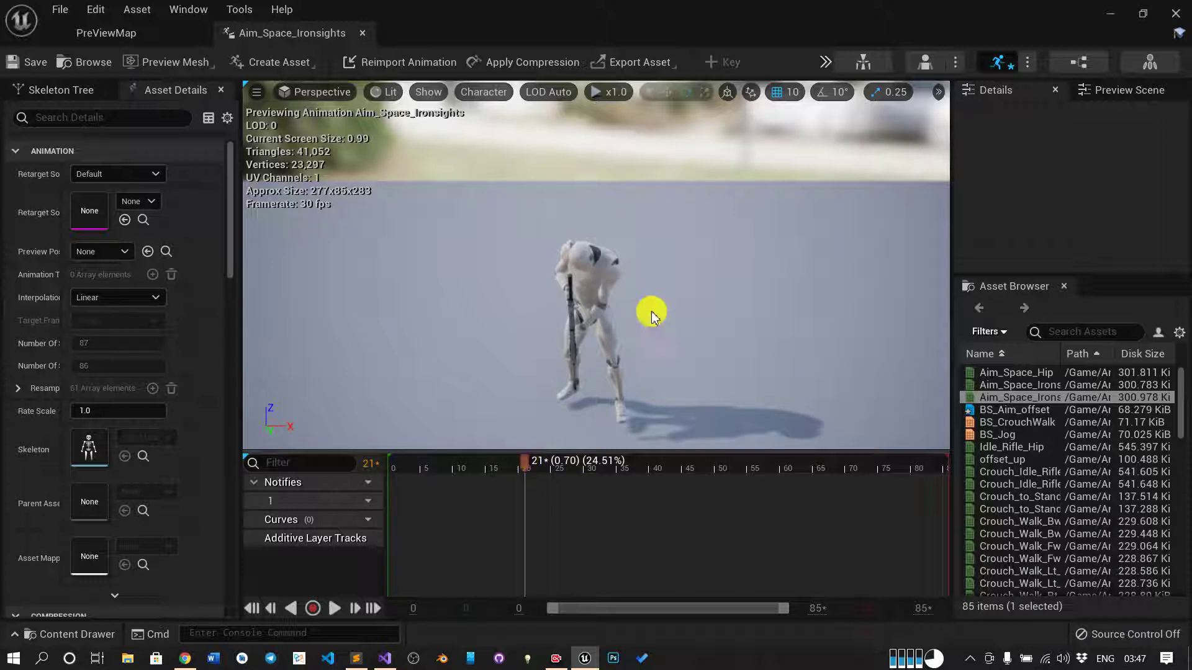
click(274, 66)
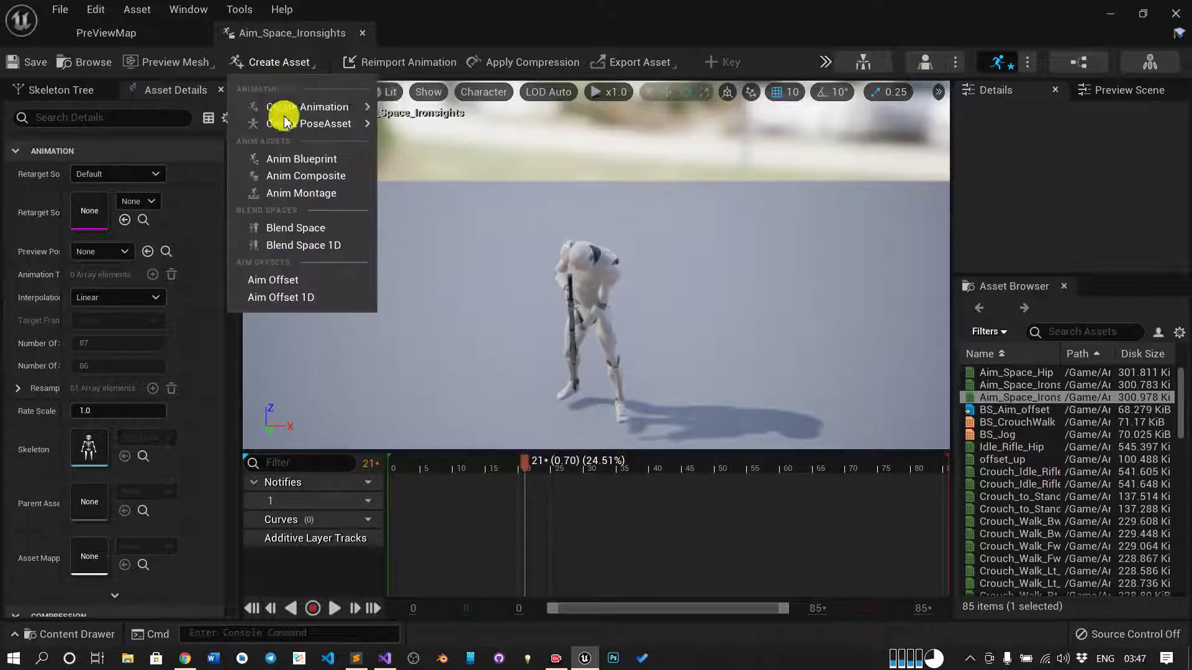
- Create offset_down from the current pose in AnimStarterPack/BPs and return to PreViewMap
mouse_move(285, 106)
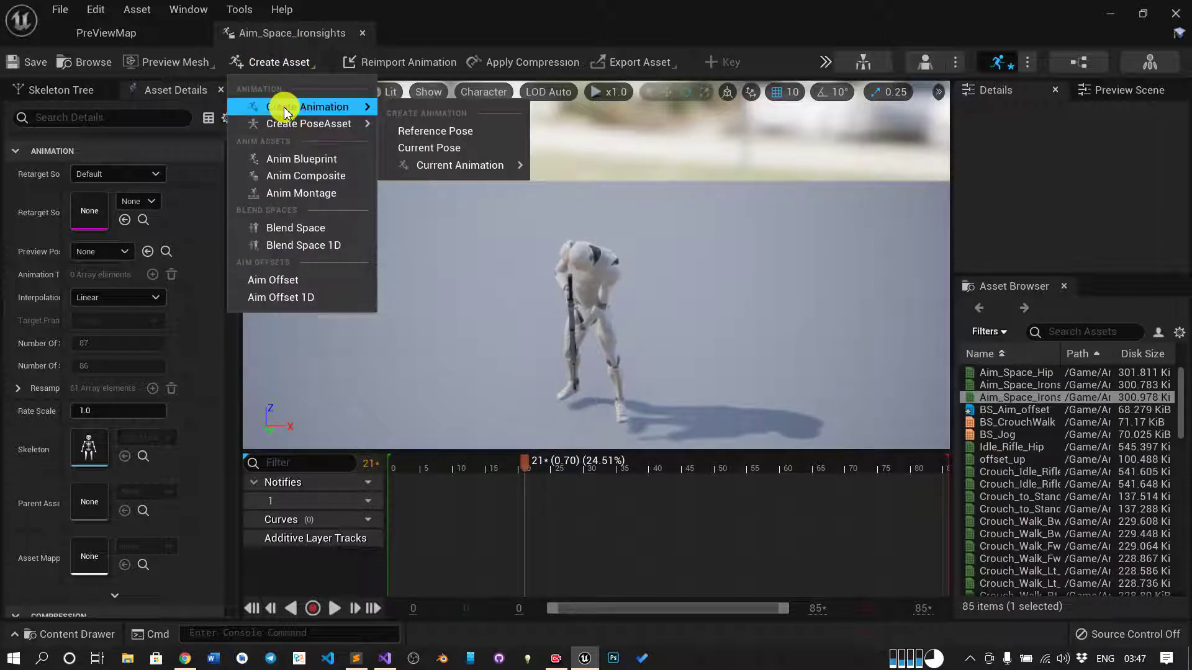
click(441, 147)
click(468, 247)
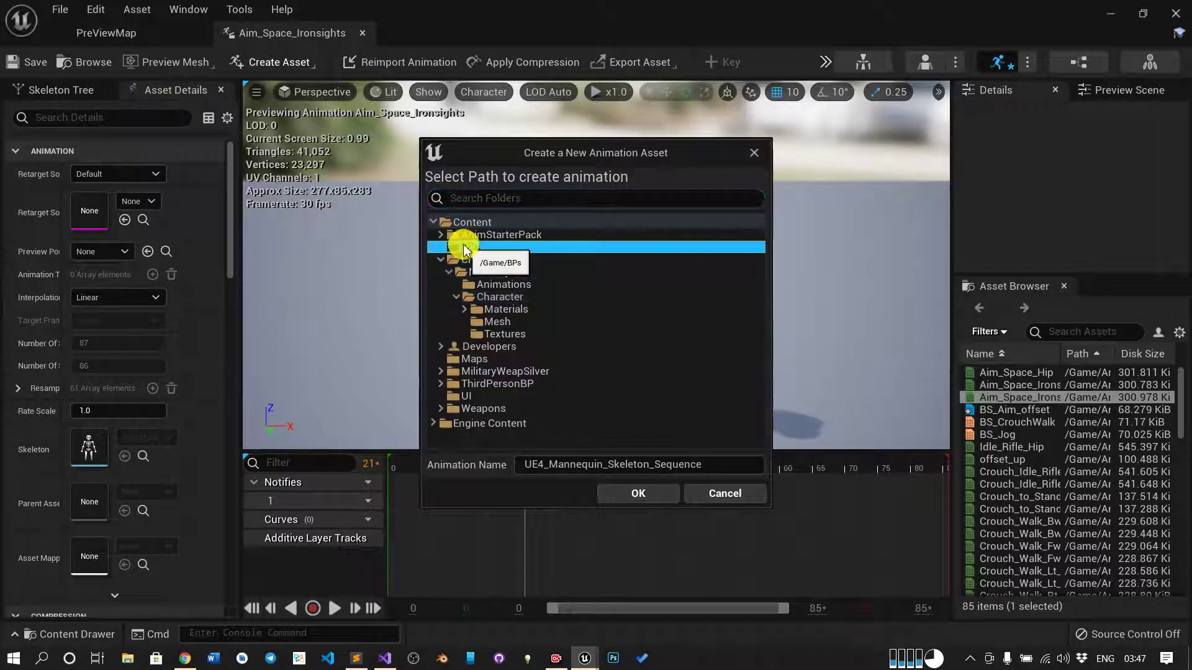
click(441, 234)
click(497, 247)
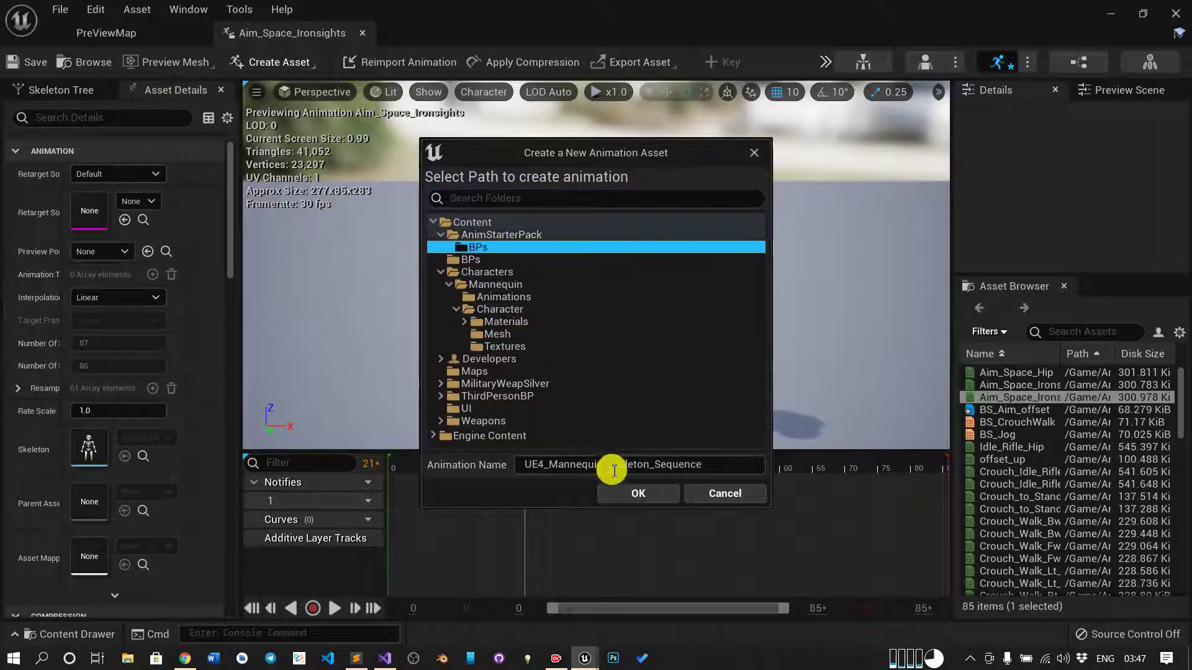
click(704, 465)
text(offset_down)
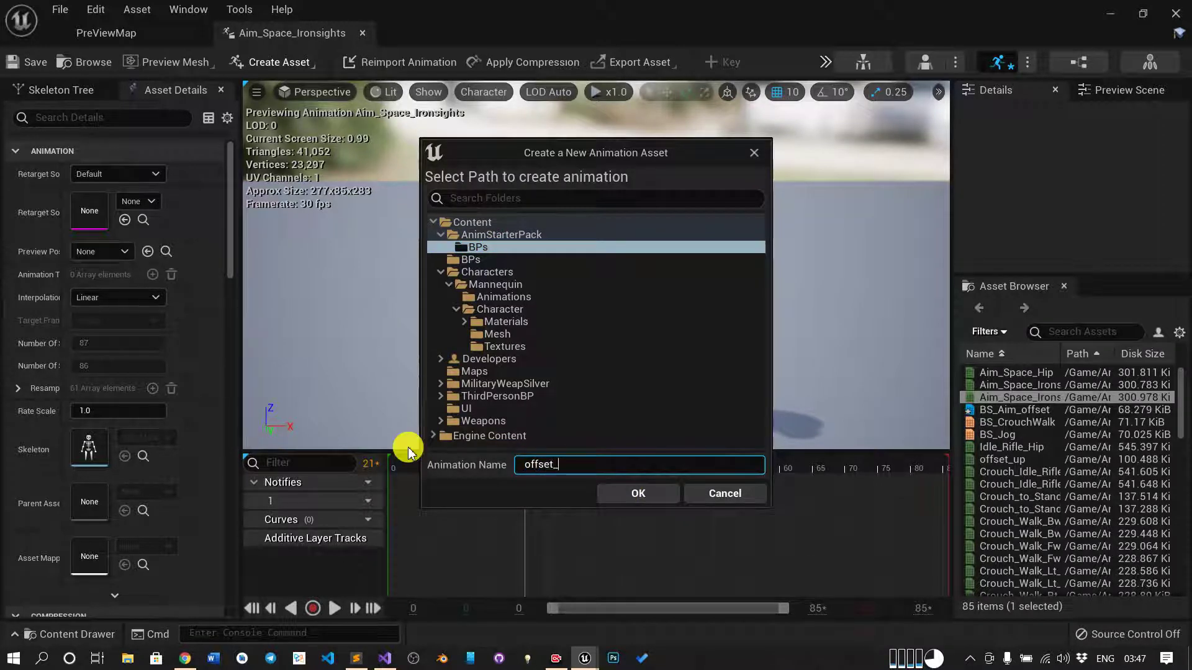
click(673, 493)
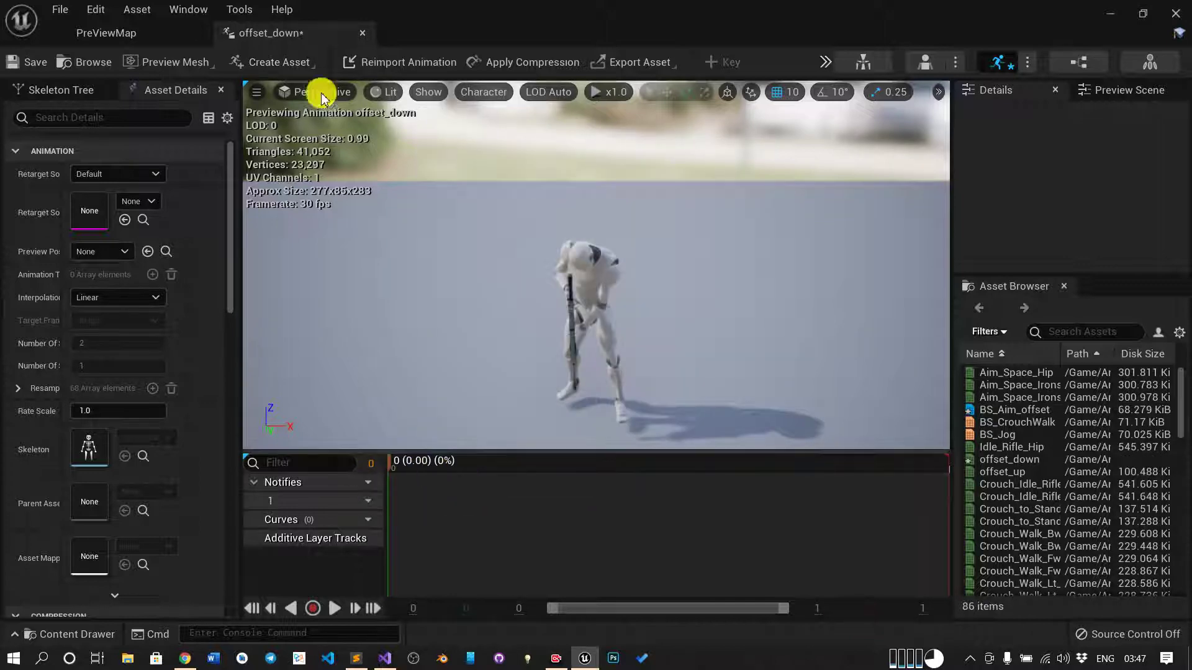
click(56, 33)
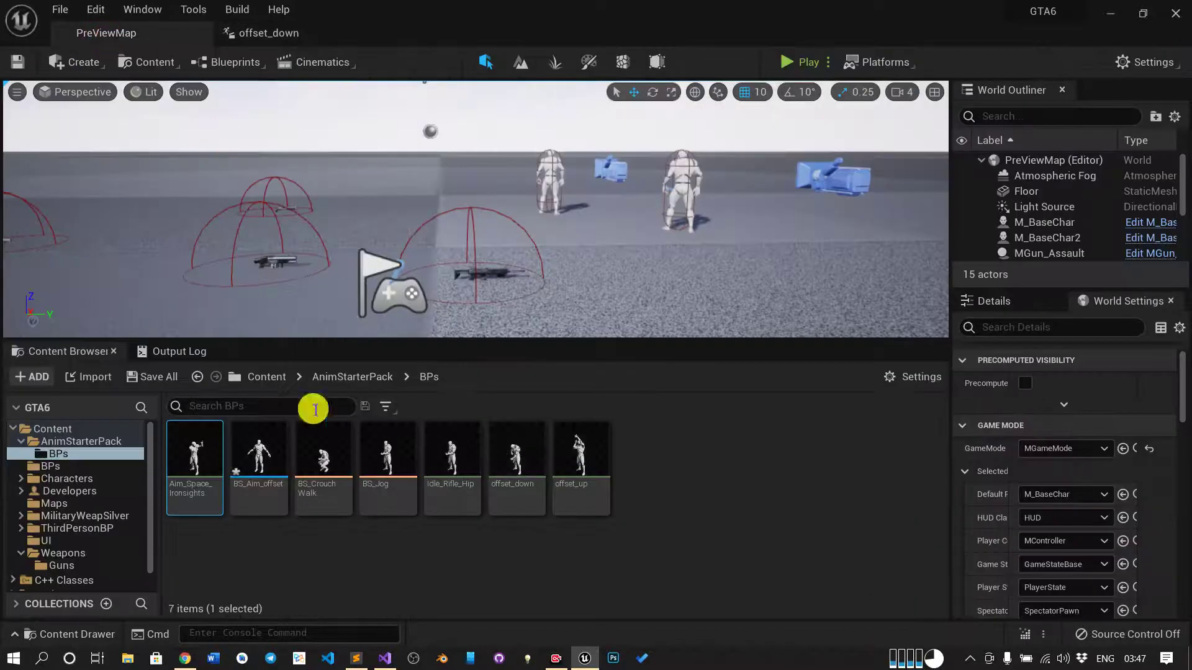
- Create offset_center from Aim_Space_Ironsights' reference pose in AnimStarterPack/BPs
double_click(194, 460)
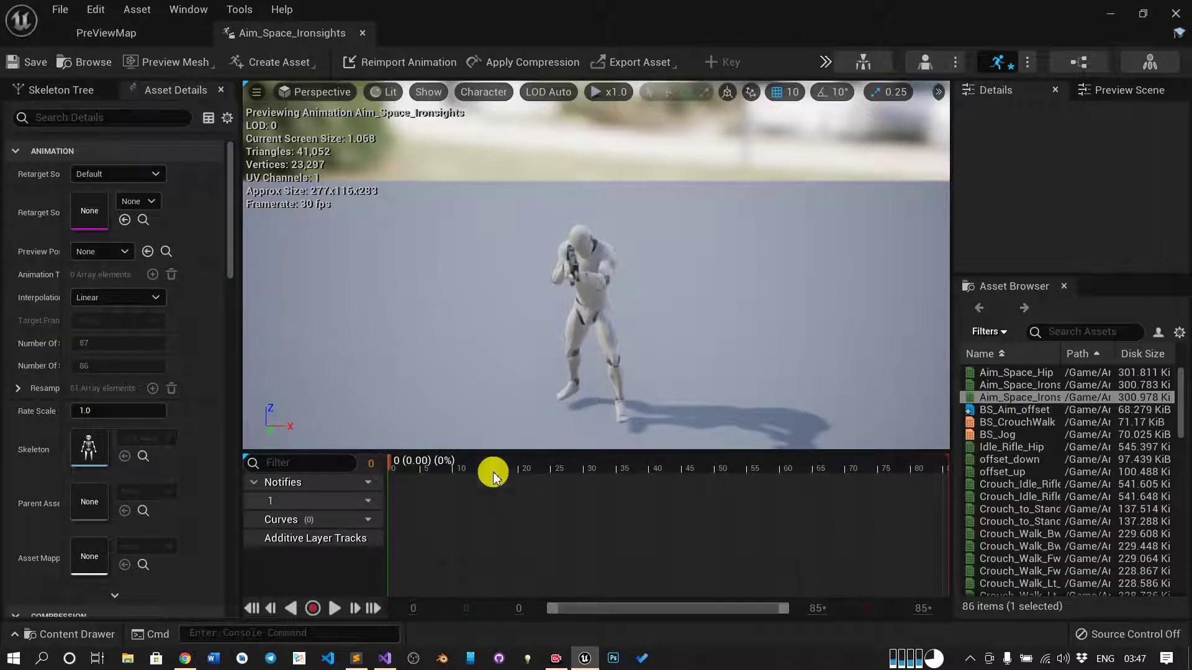
click(267, 61)
mouse_move(307, 108)
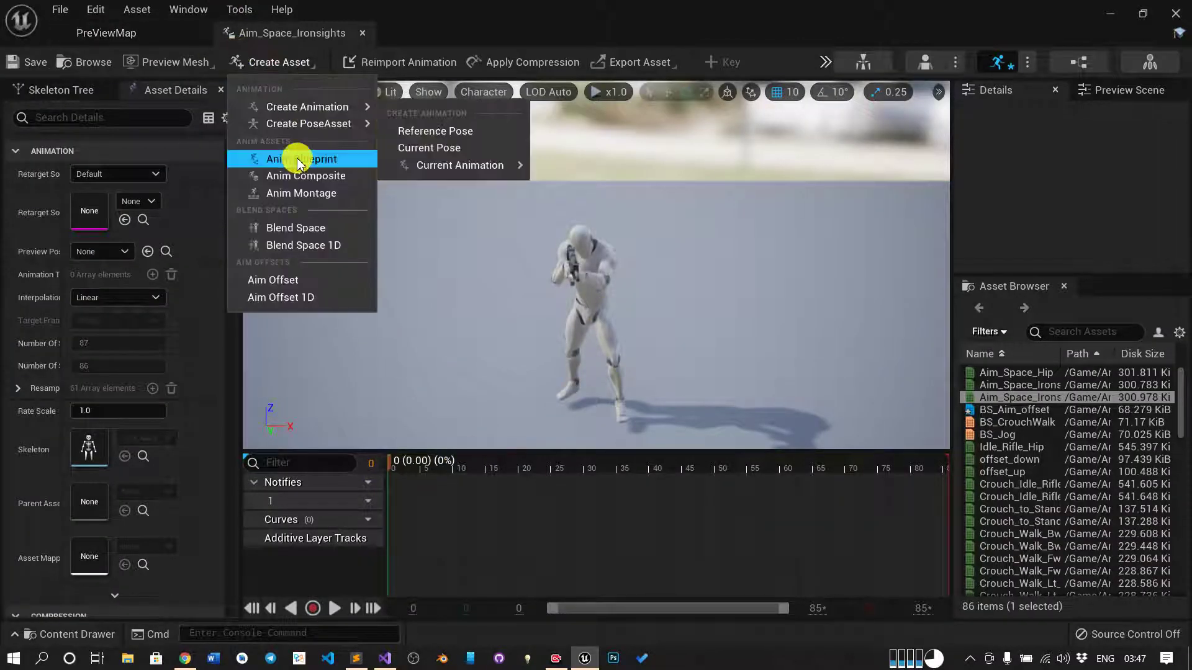
click(412, 130)
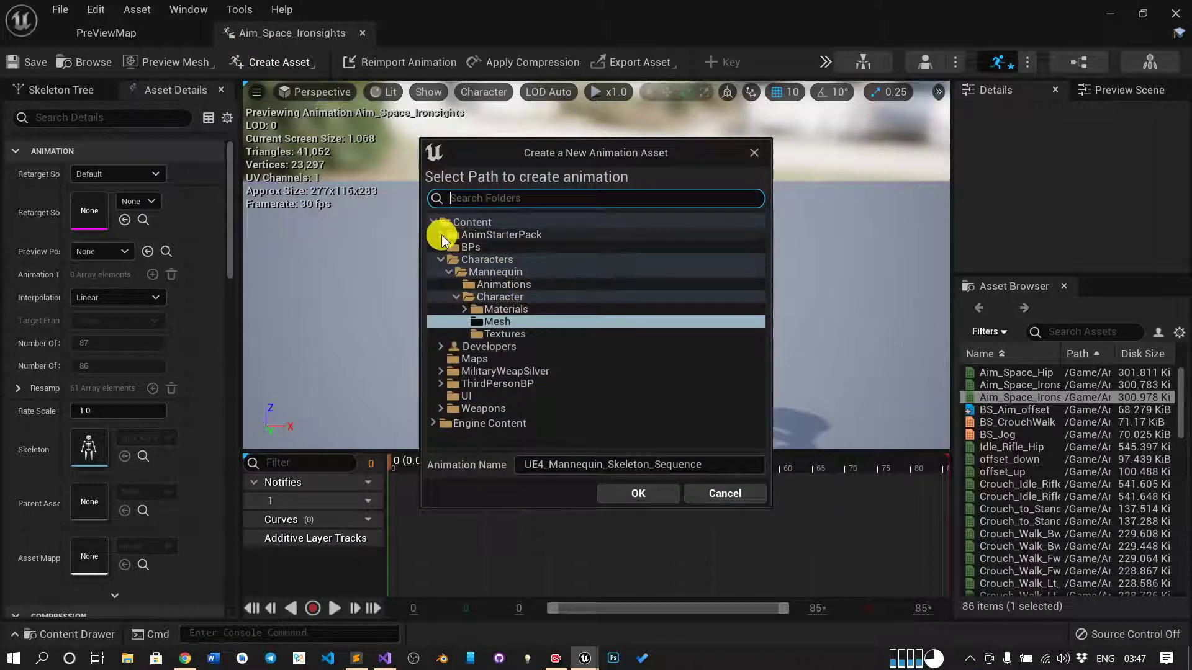
click(442, 236)
click(478, 247)
click(723, 470)
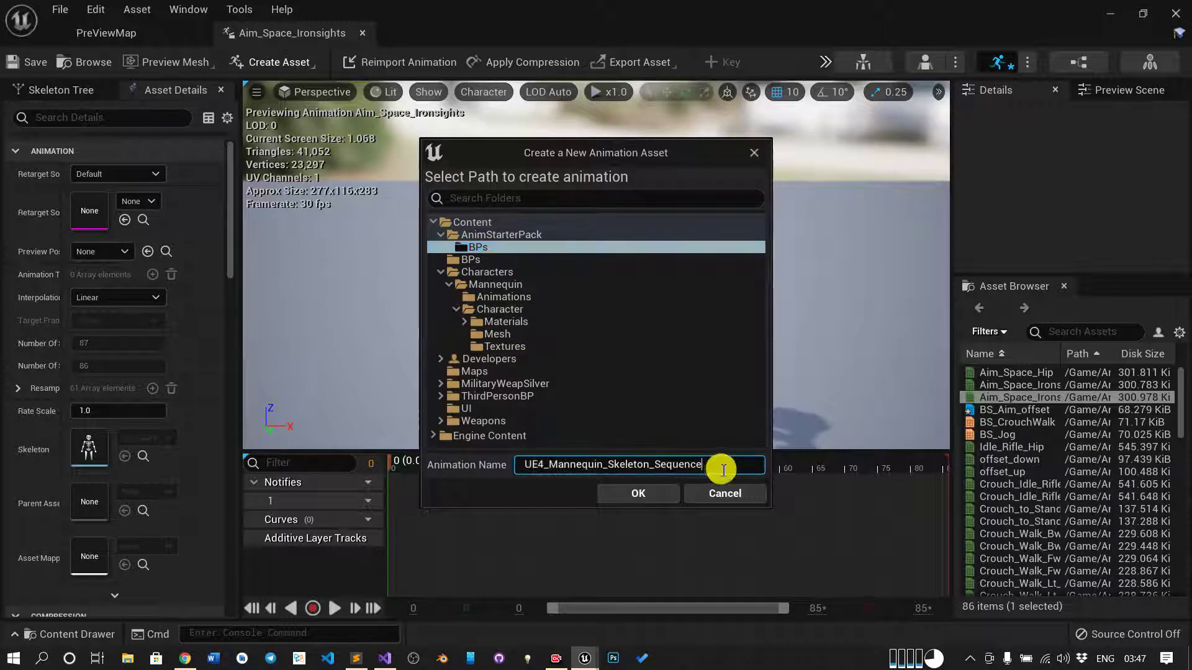
key(ctrl+a)
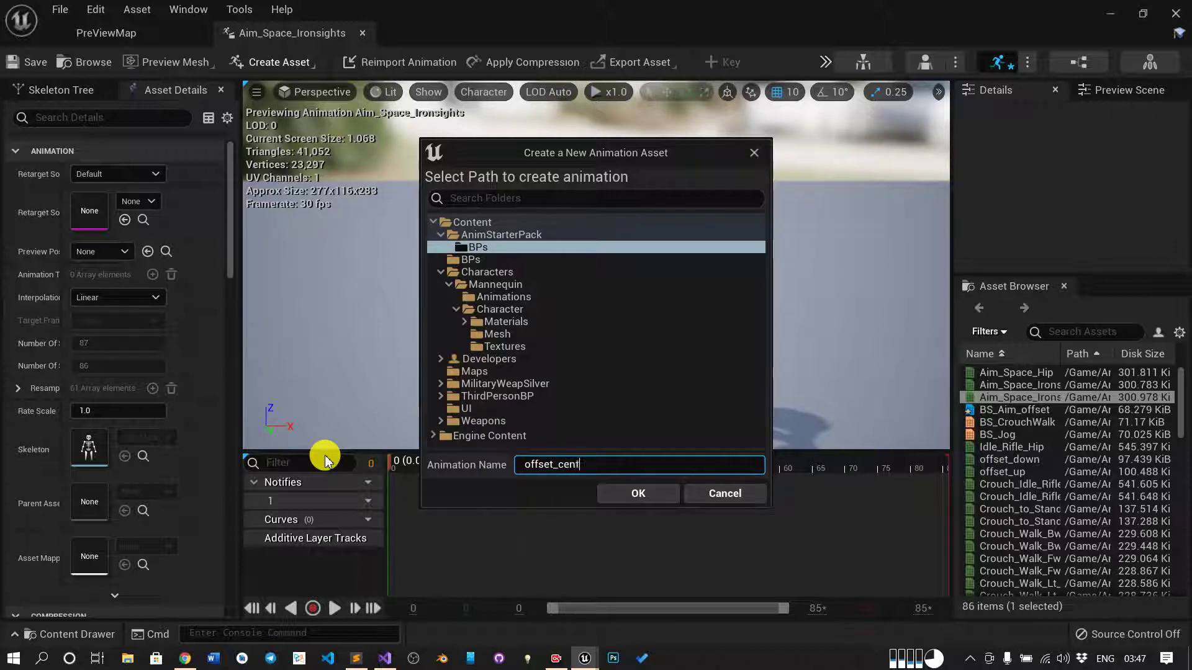
click(655, 496)
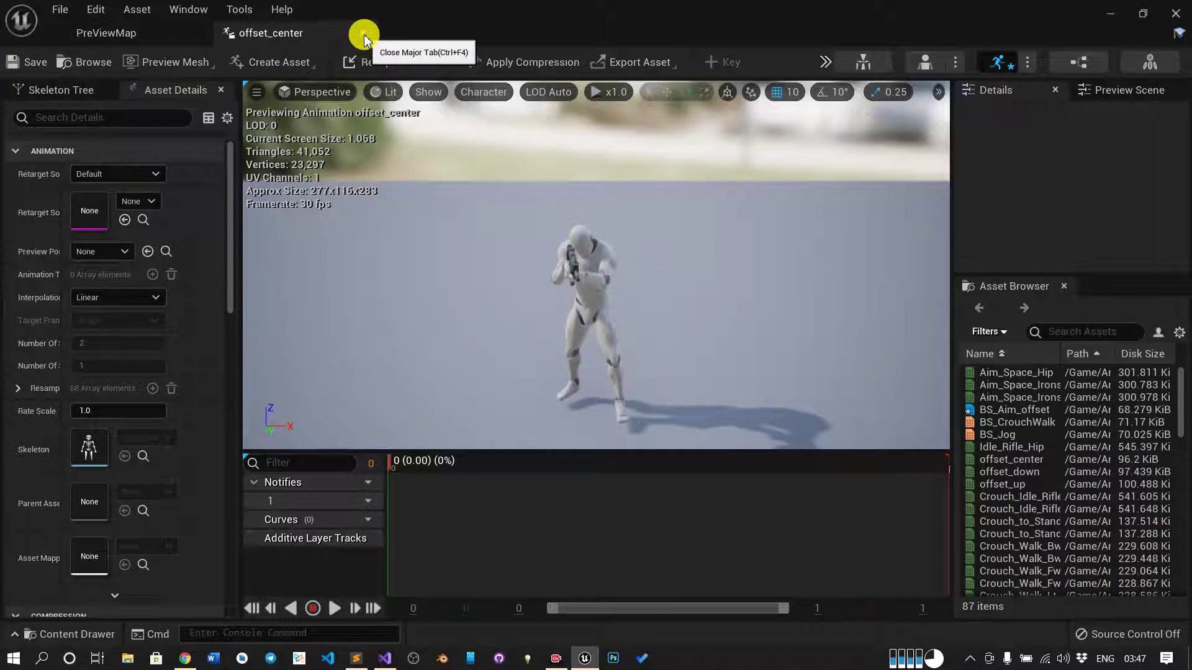
click(120, 32)
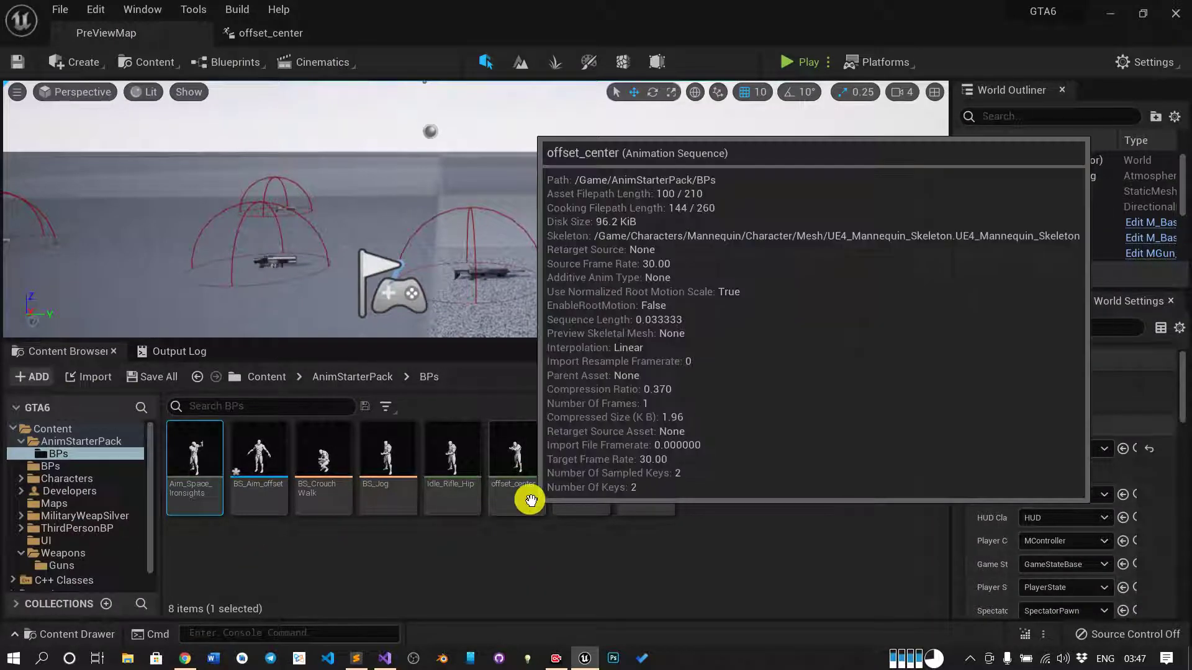
- Open offset_center and set its Additive Anim Type to Mesh Space
click(531, 497)
click(584, 504)
click(656, 507)
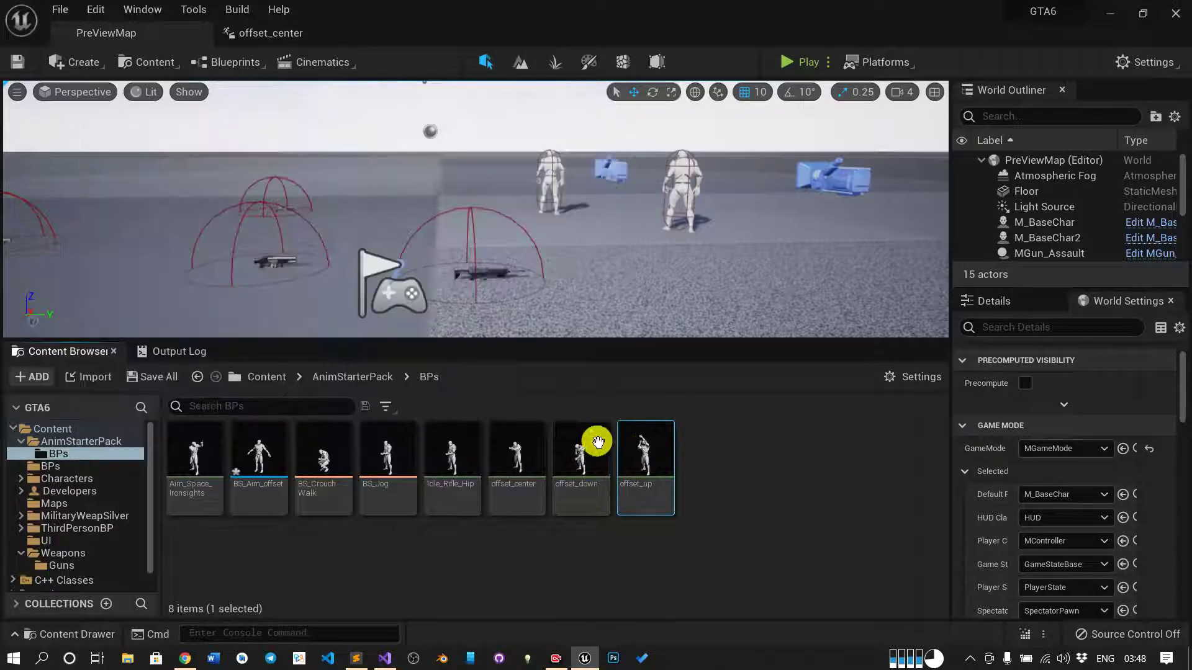
double_click(526, 470)
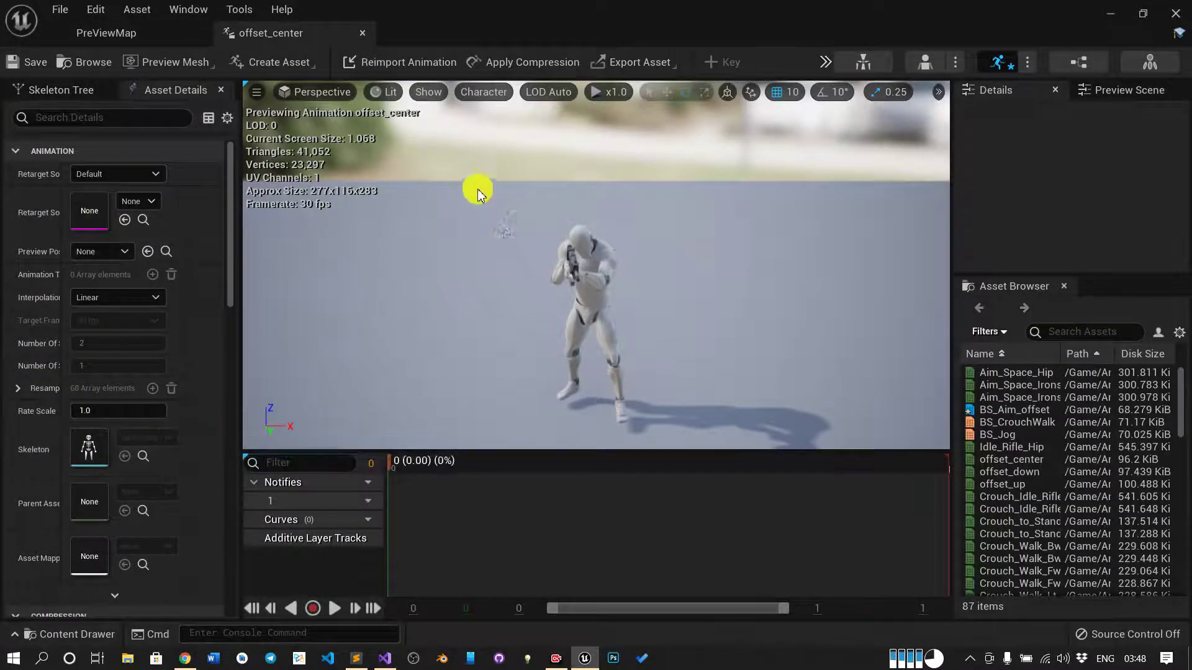
scroll(54, 327, down, 5)
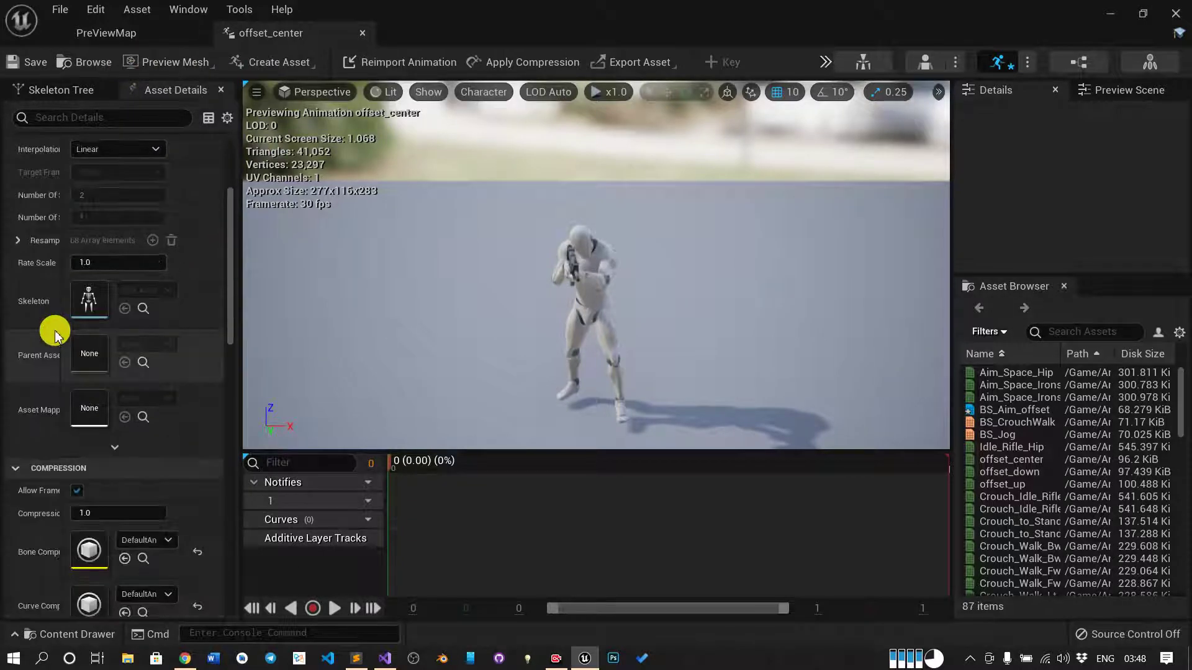
scroll(48, 325, down, 3)
scroll(59, 329, down, 4)
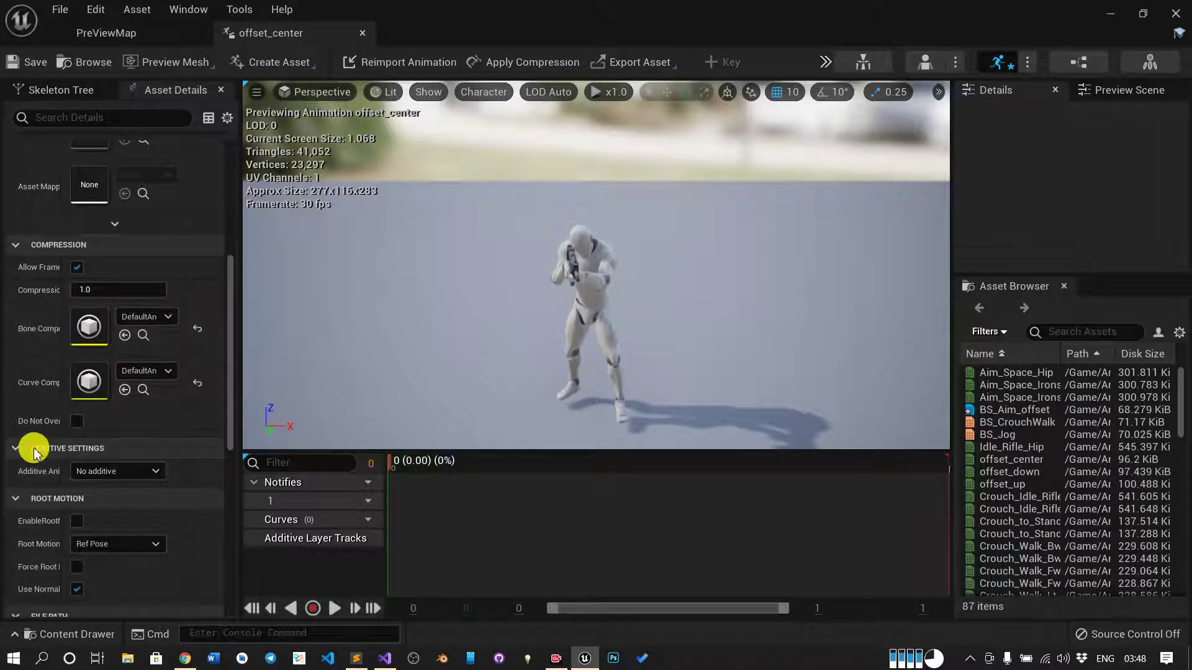
click(109, 473)
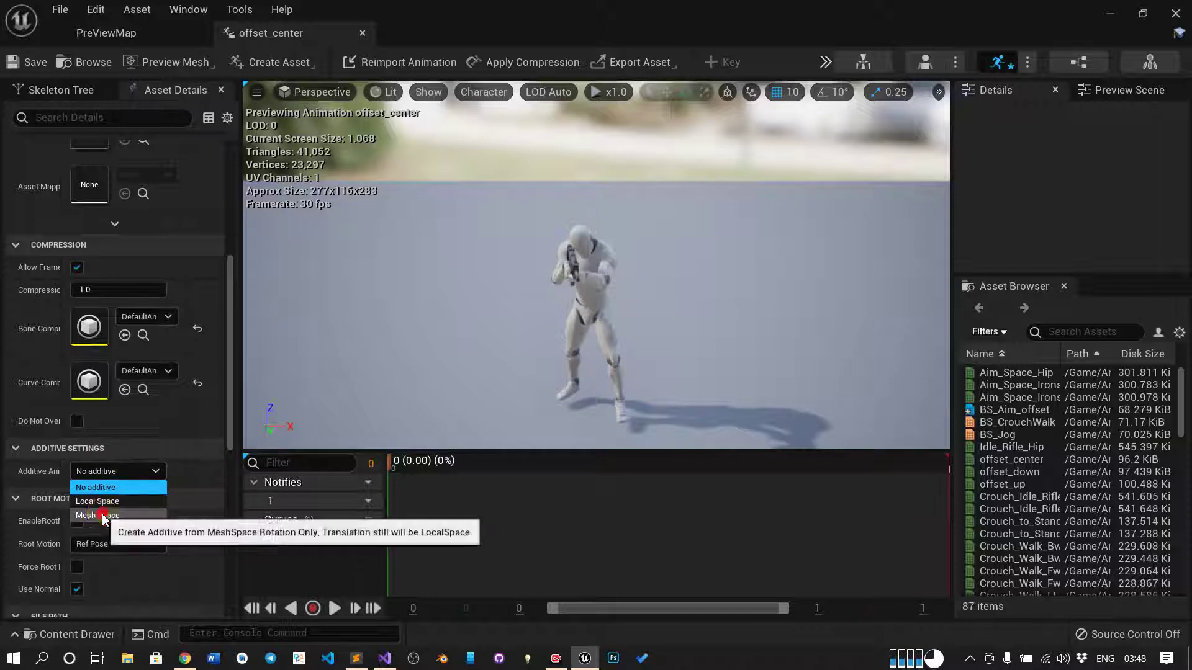
click(99, 515)
scroll(120, 491, down, 1)
- Base offset_center on an Idle_Rifle_Hip frame, save it, and filter assets by 'off'
click(136, 448)
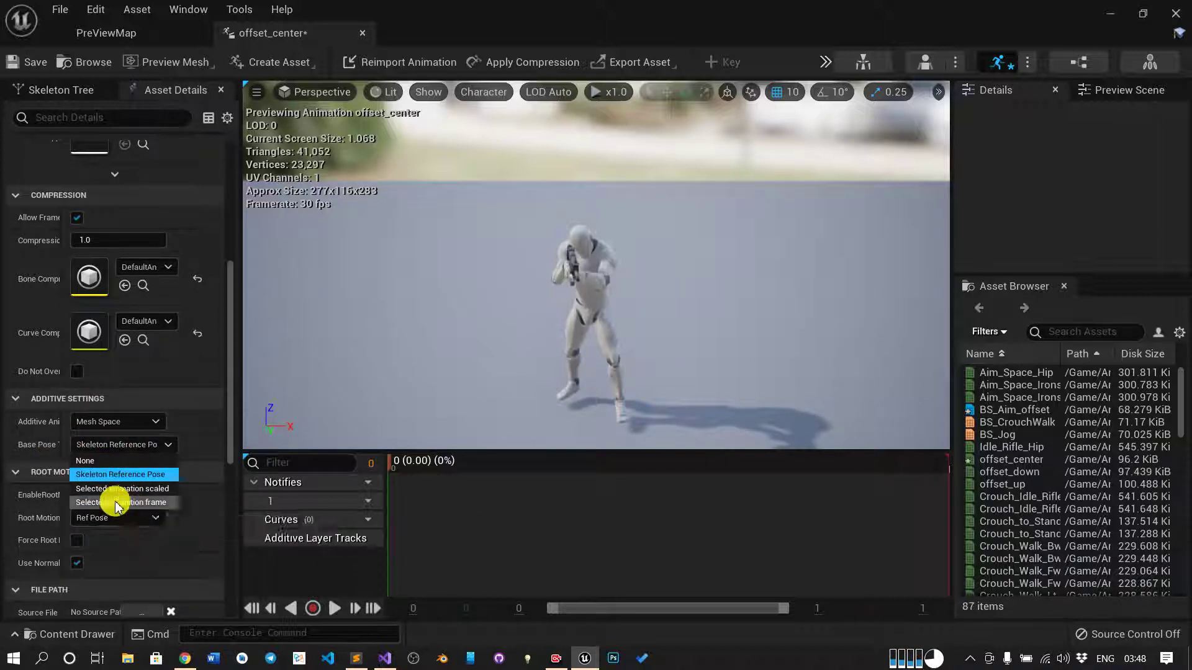
key(Escape)
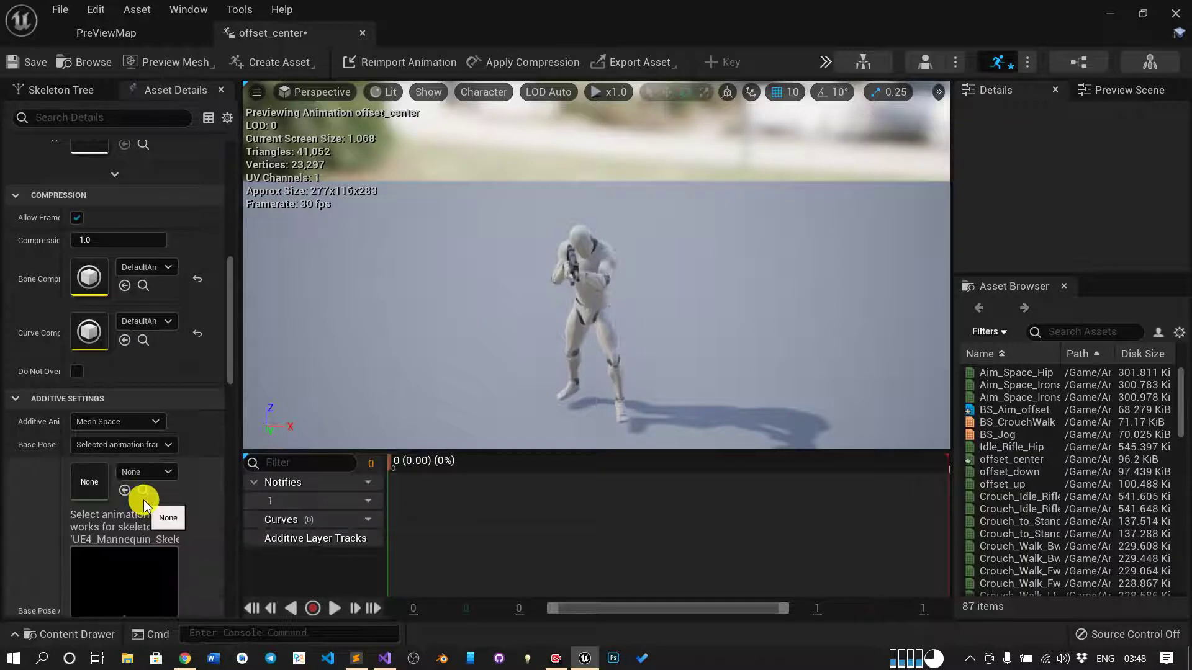
click(106, 33)
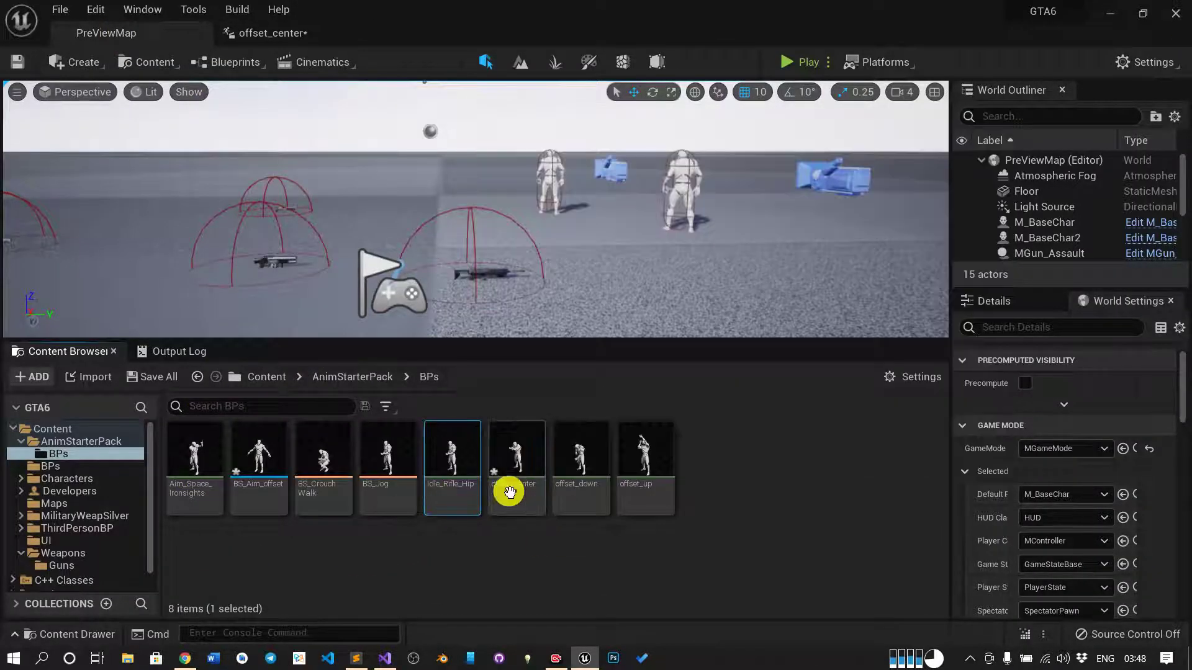
click(468, 483)
click(275, 33)
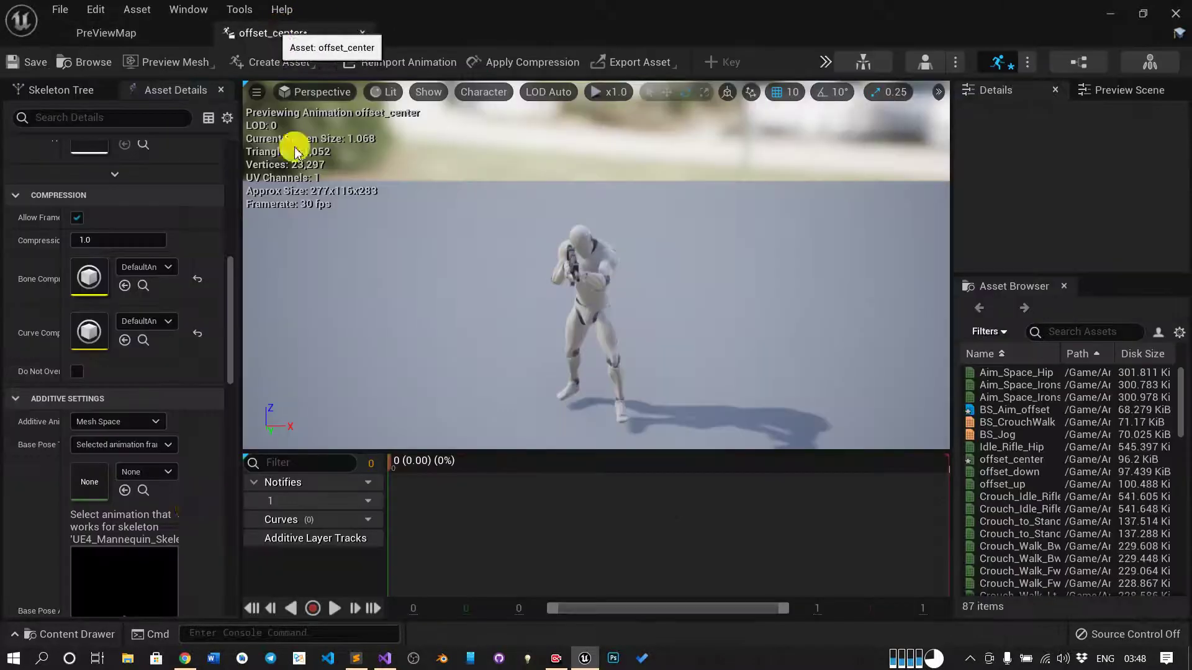
click(121, 491)
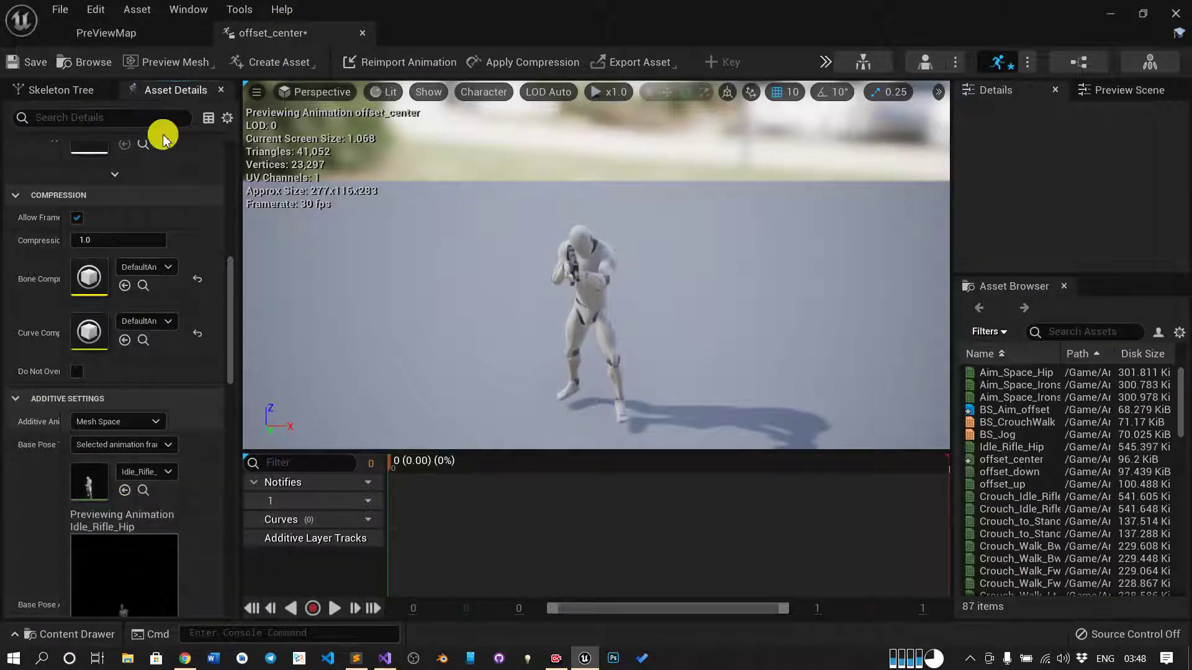
click(20, 62)
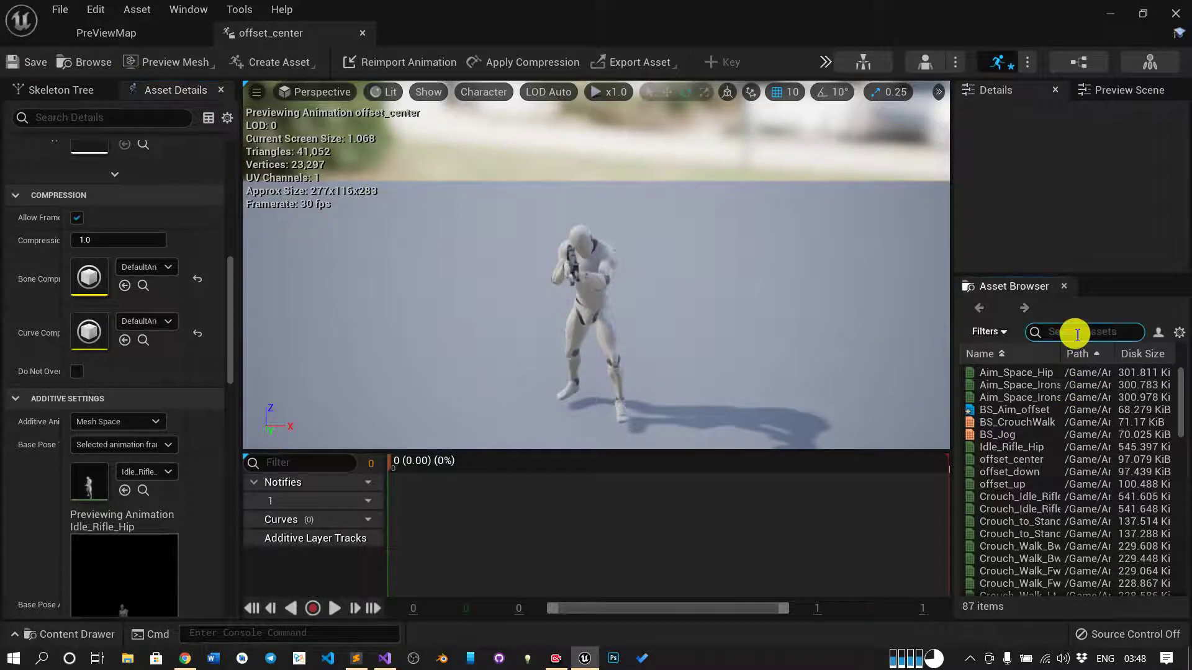
text(off)
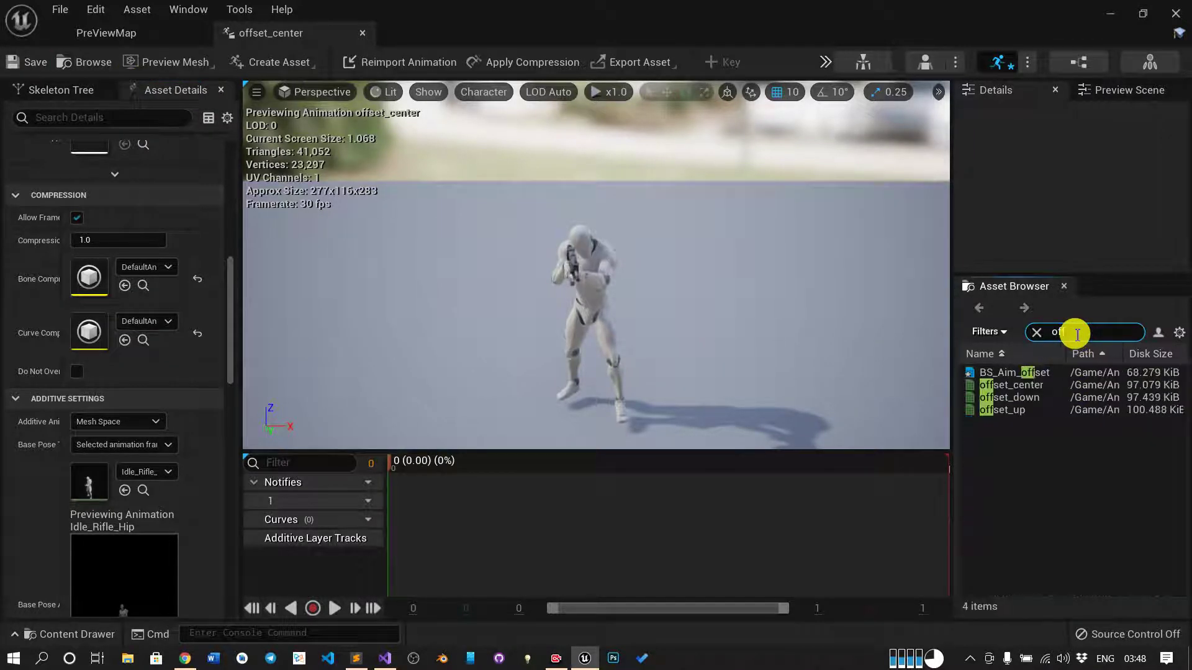
- Open offset_down and set its Additive Anim Type to Mesh Space
click(1038, 401)
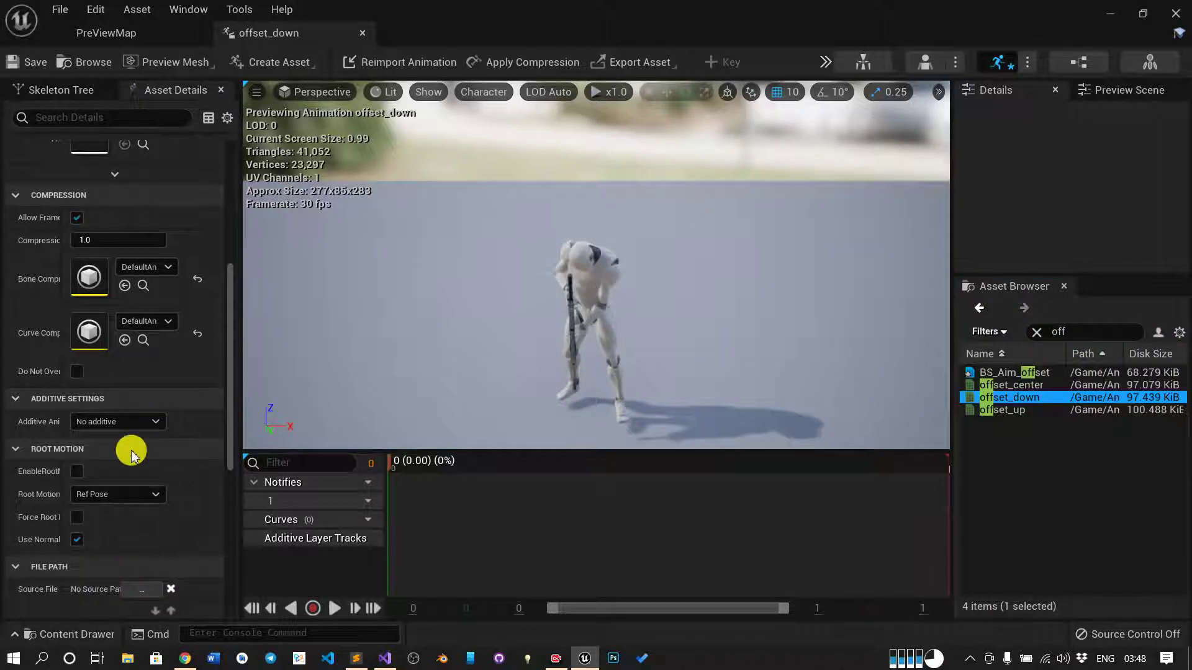
click(126, 430)
click(43, 425)
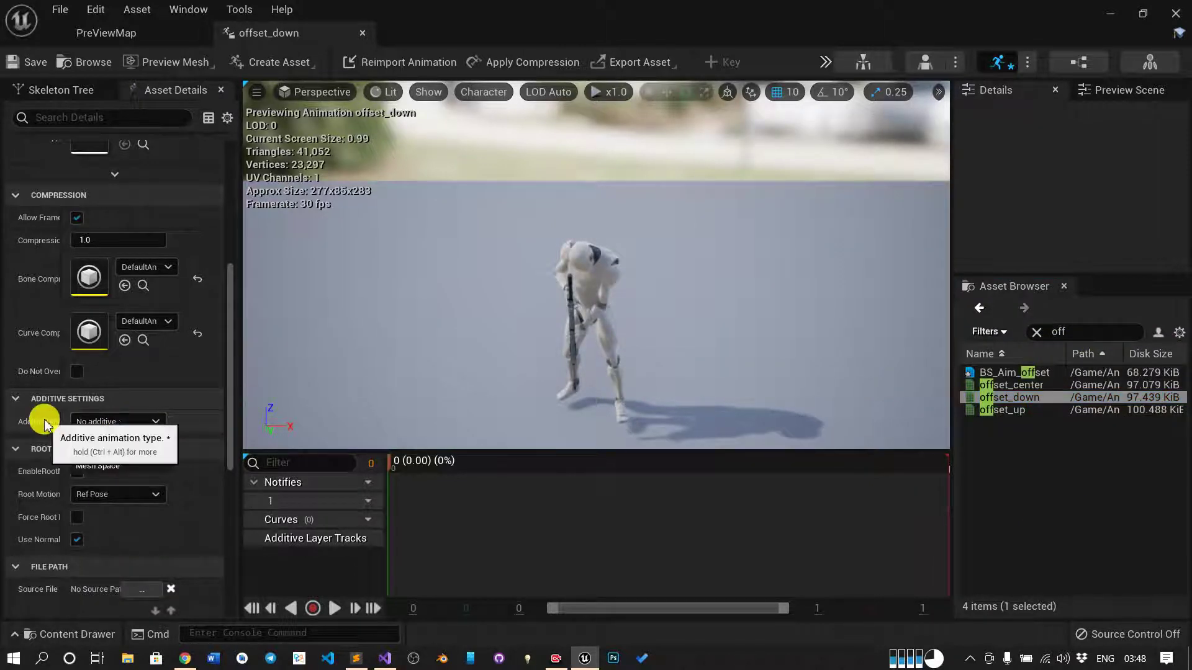
click(121, 422)
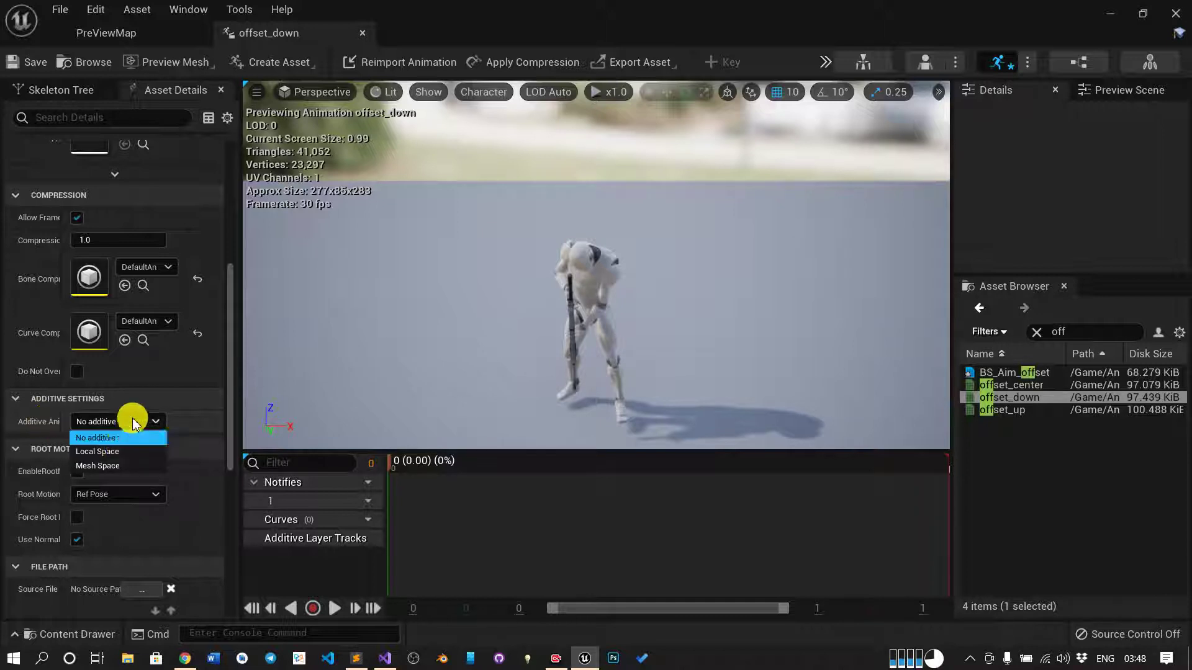
click(118, 465)
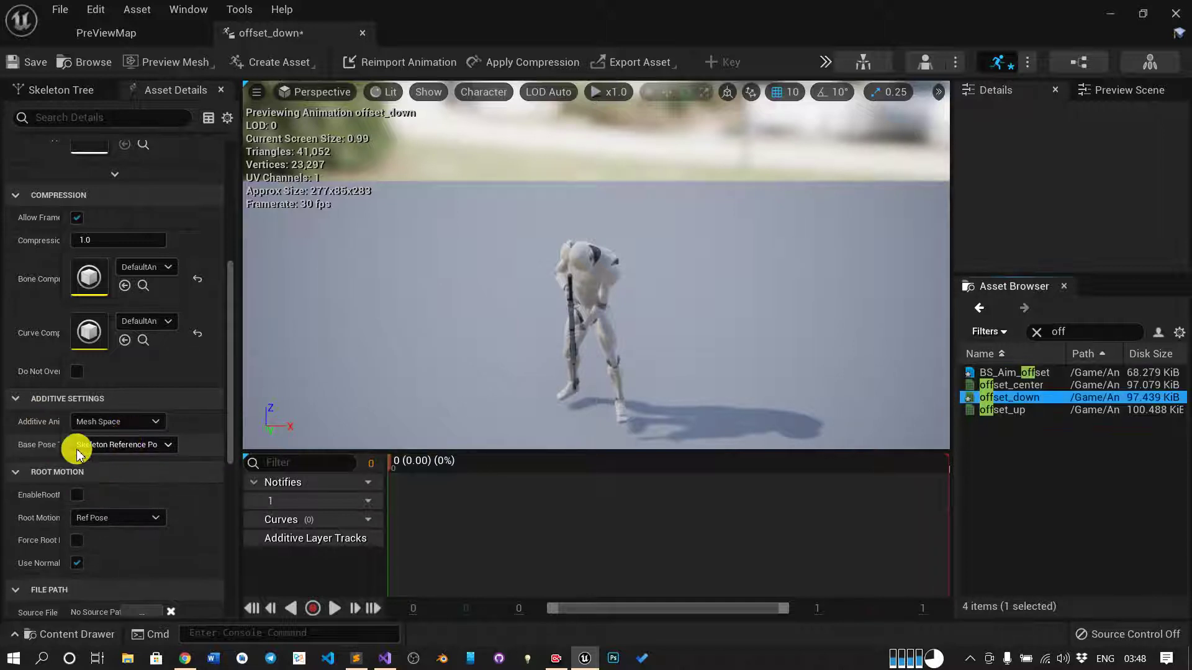
- Set offset_down's base pose to a selected Idle_Rifle_Hip frame and save it
click(106, 444)
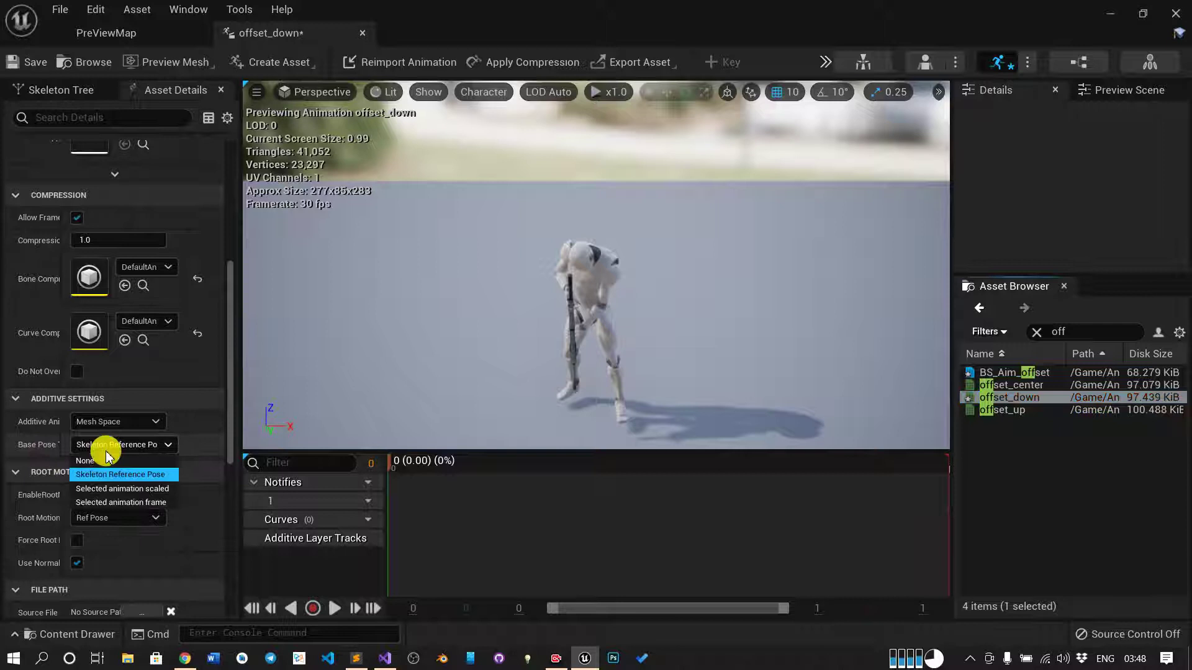
click(128, 508)
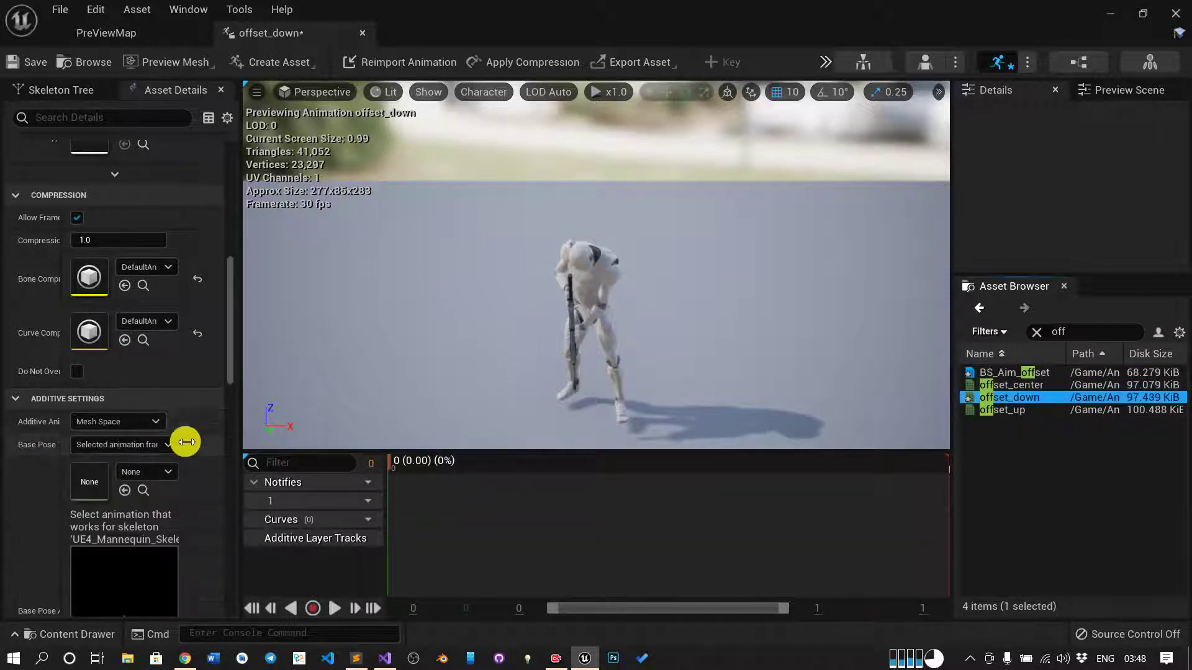
scroll(172, 428, down, 1)
click(126, 440)
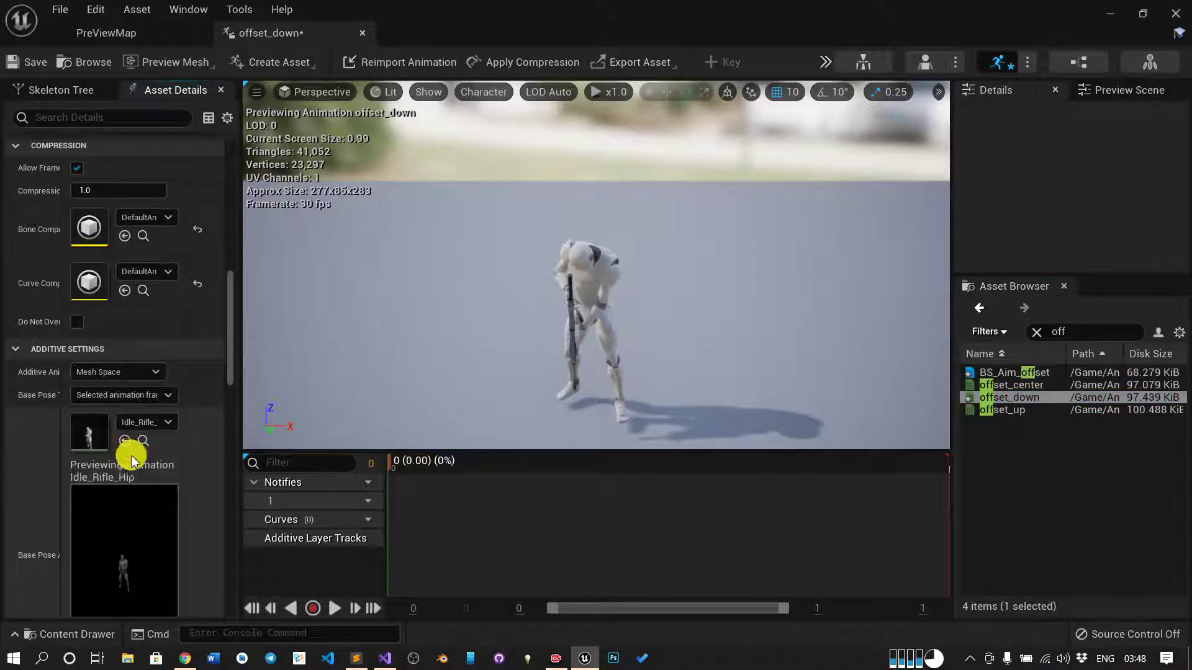
click(109, 32)
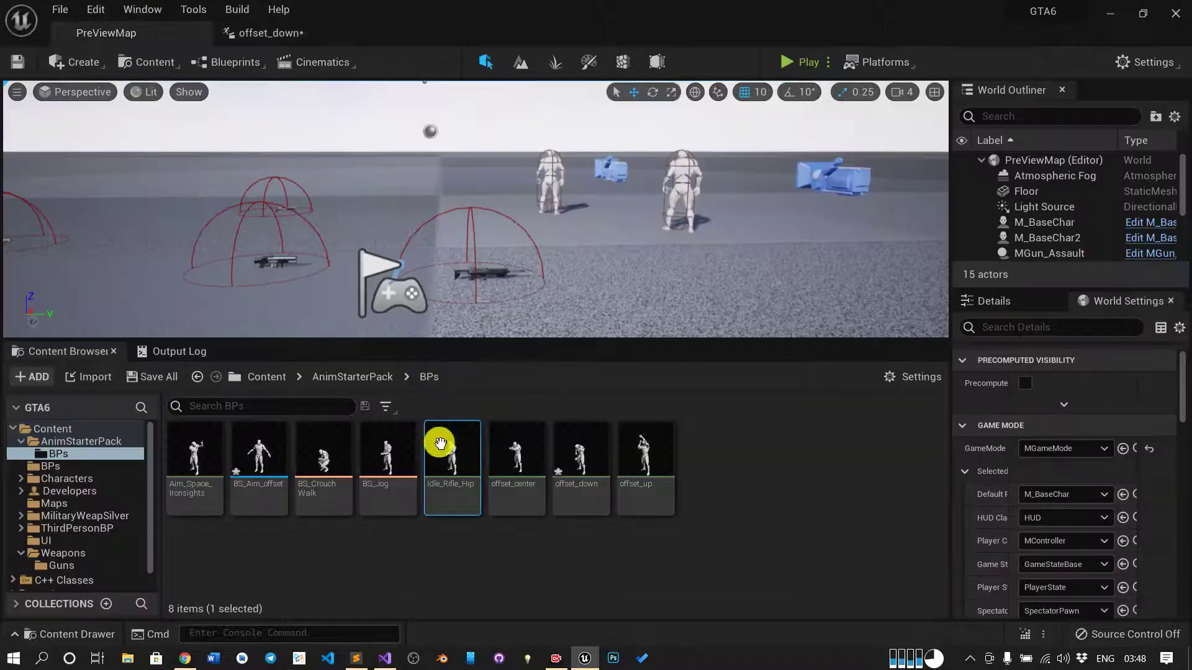
click(303, 33)
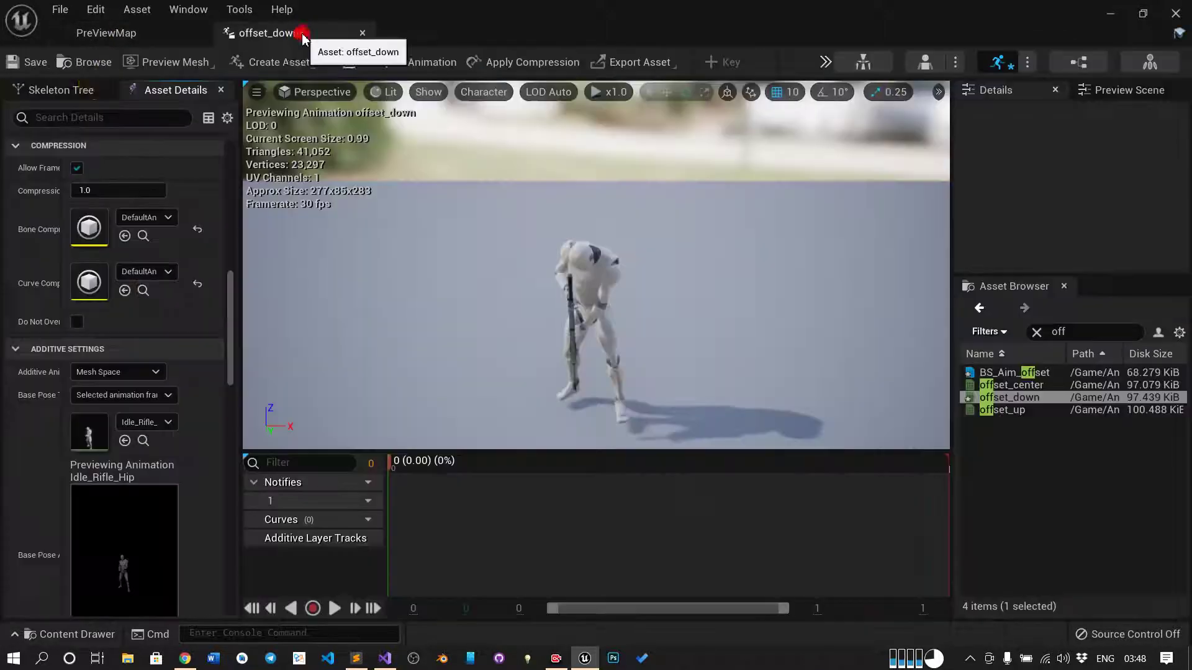
click(28, 62)
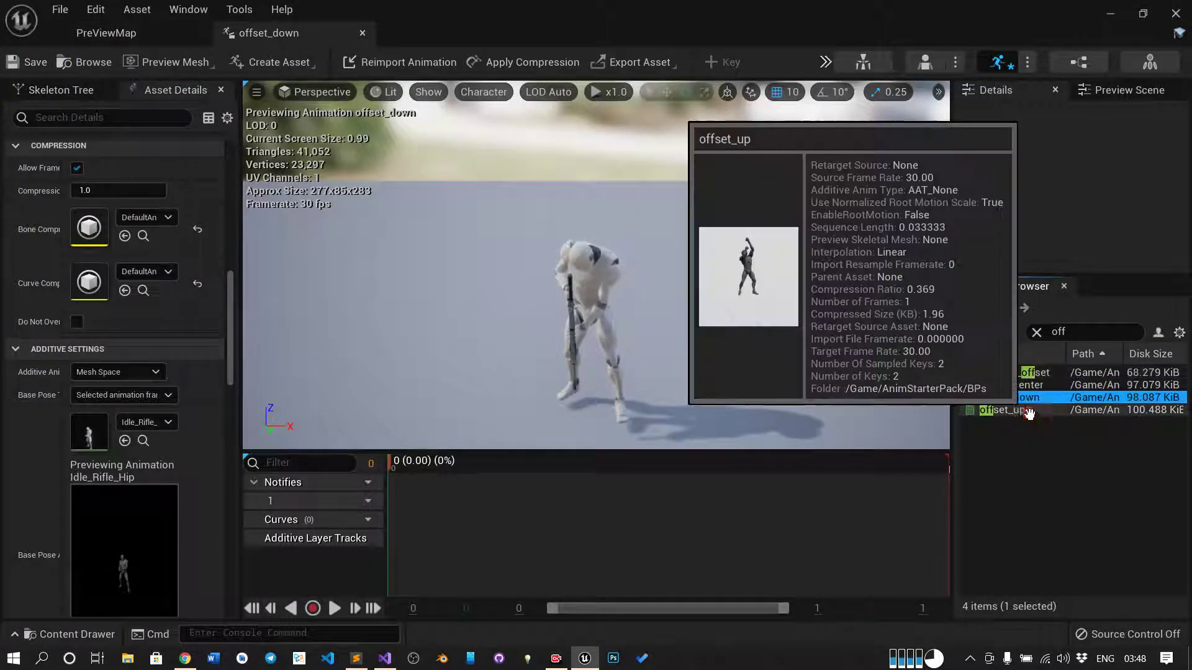
- Set offset_up to a Mesh Space additive with an Idle_Rifle_Hip frame as base pose, then save
double_click(1028, 411)
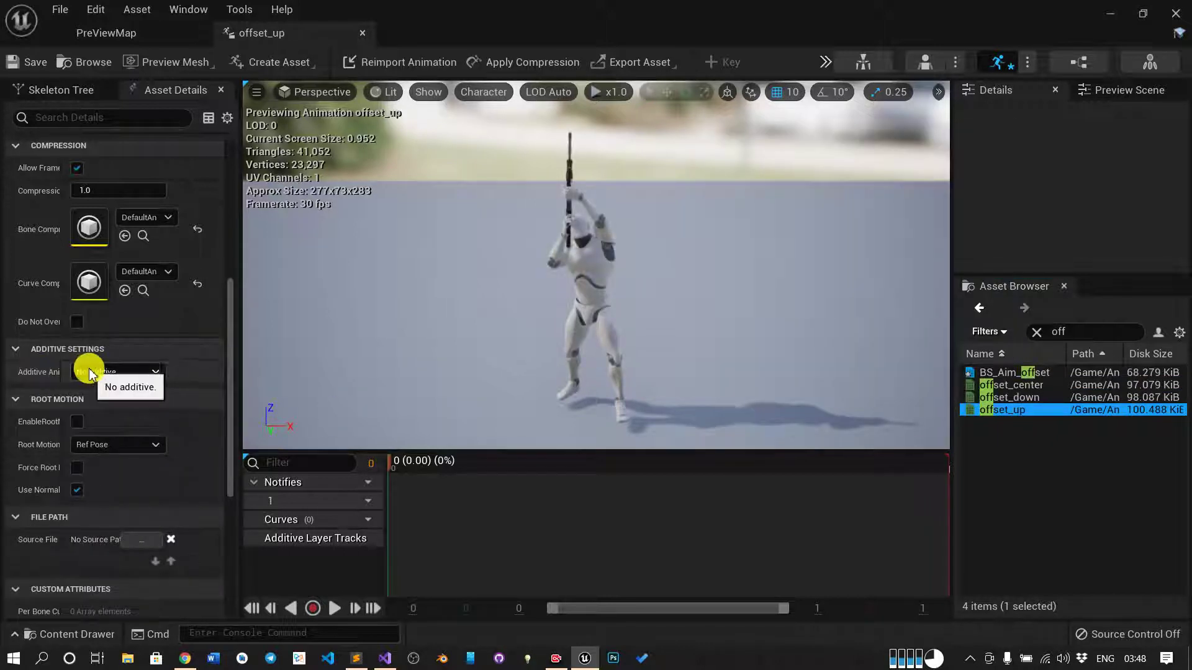
click(89, 372)
click(101, 413)
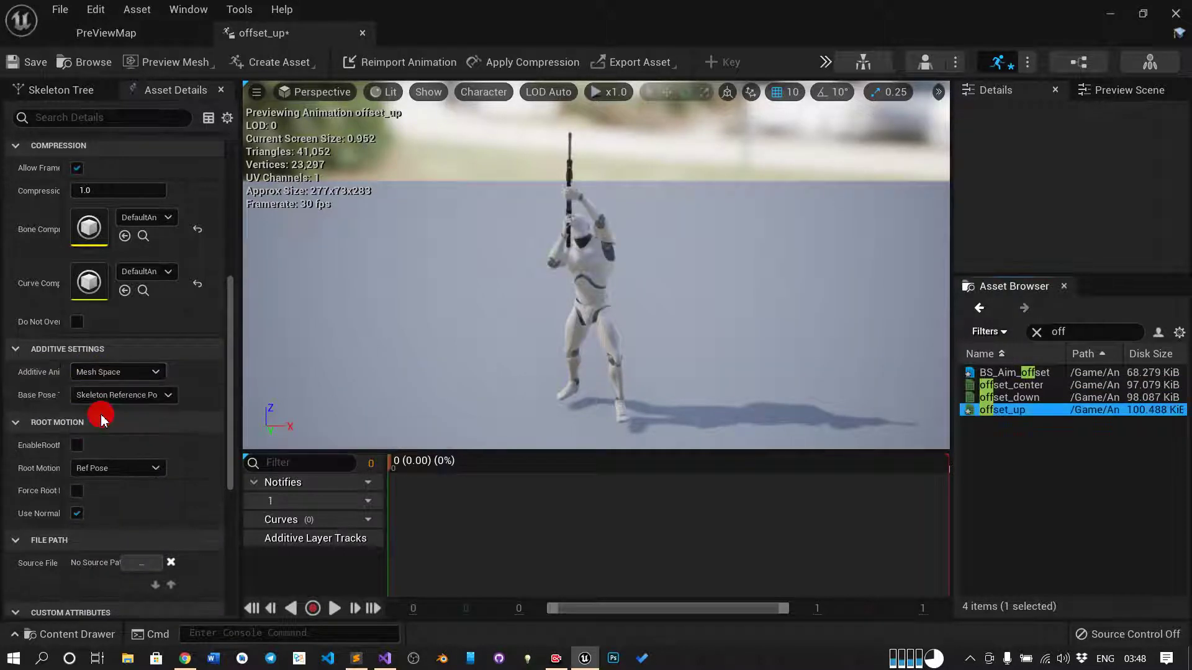
click(117, 395)
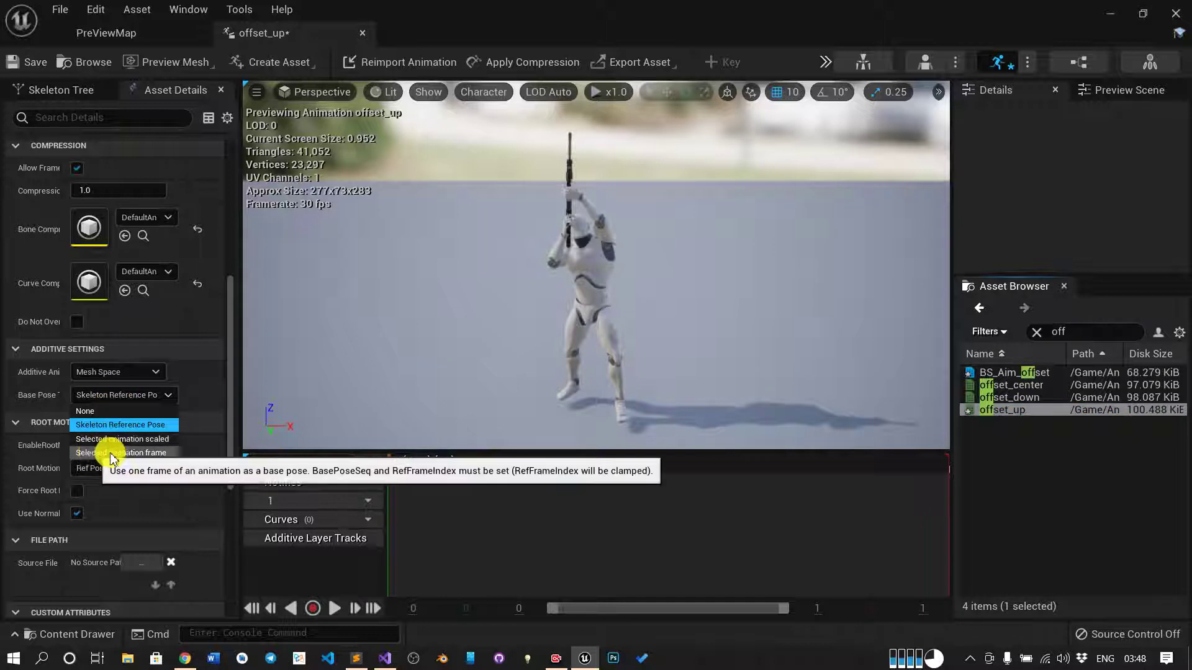
click(111, 453)
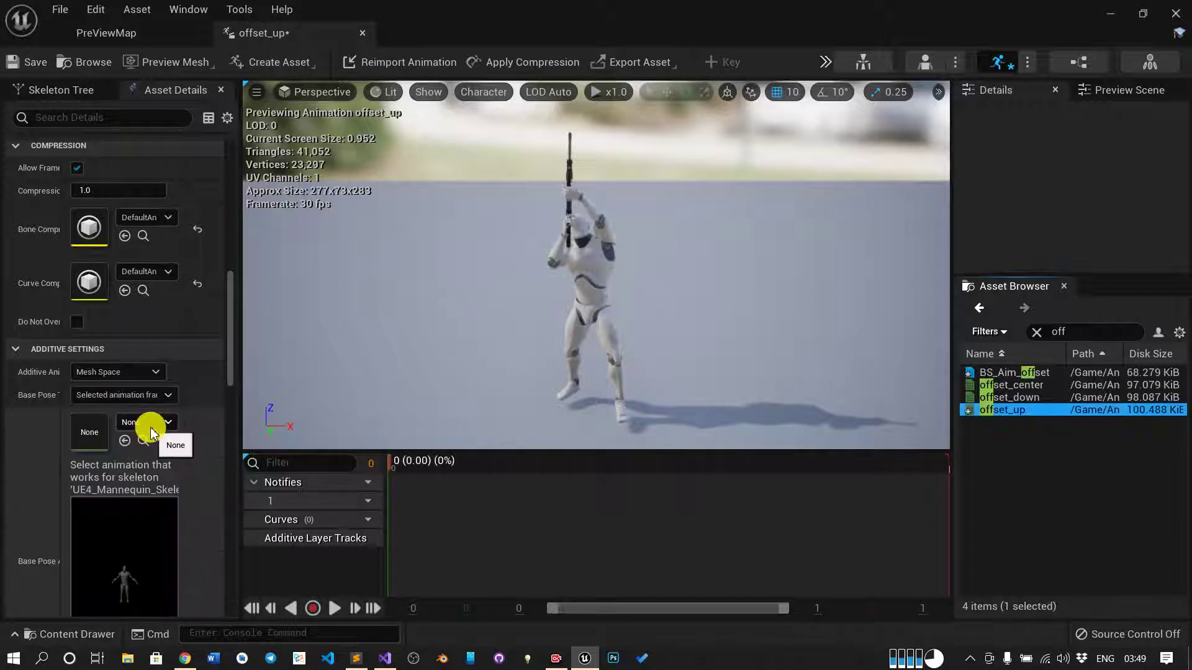
click(151, 428)
click(186, 318)
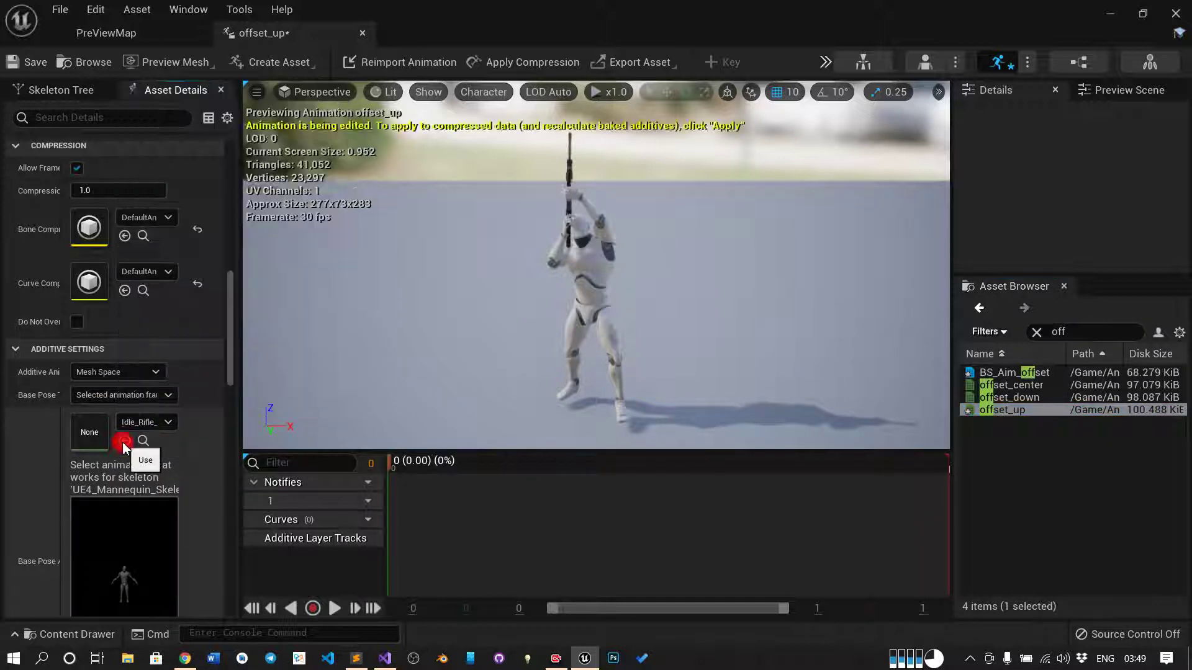
click(28, 67)
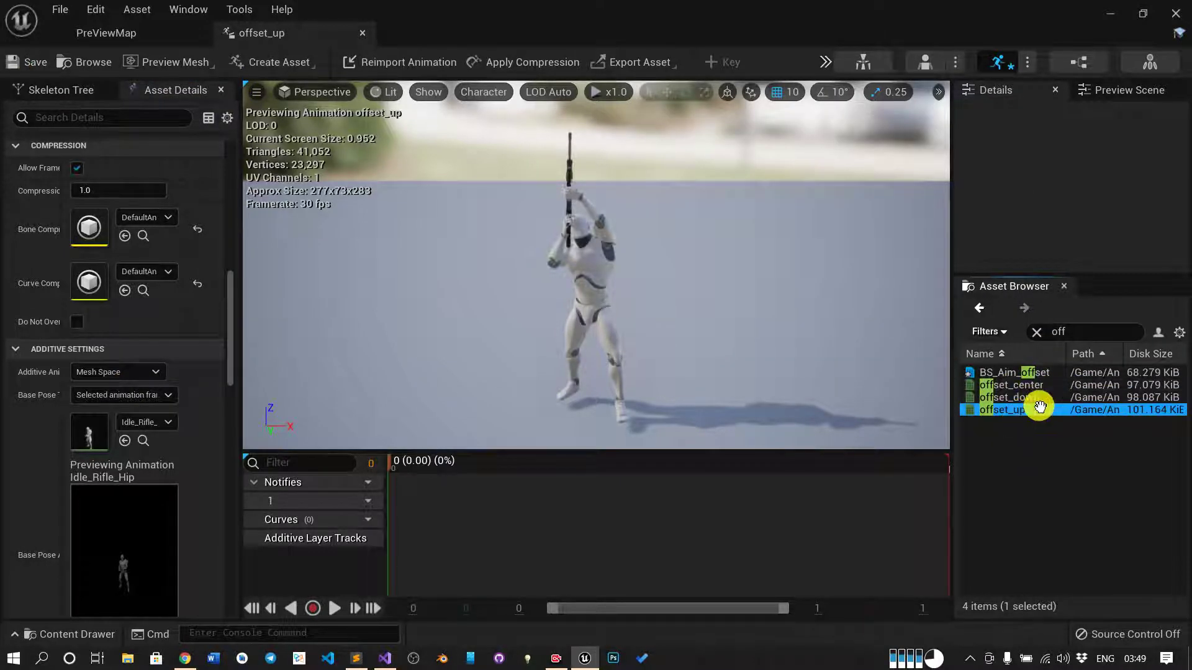
- Return to the PreViewMap level editor and open the BS_Aim_offset blend space
click(131, 36)
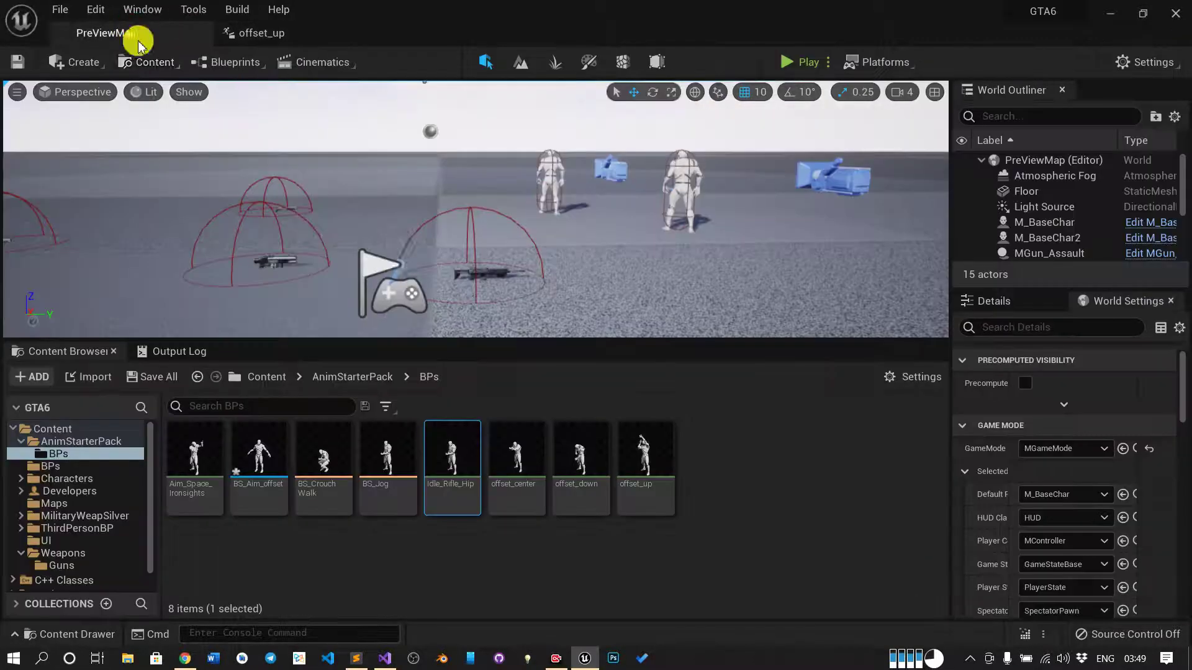
mouse_move(460, 502)
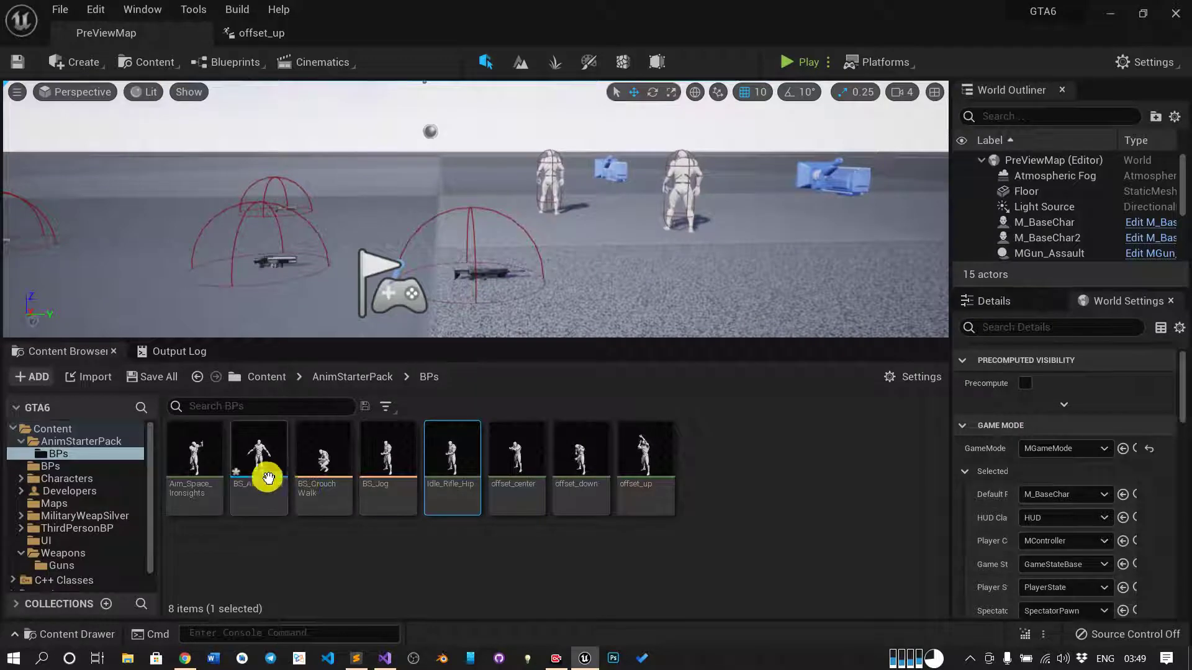
double_click(271, 500)
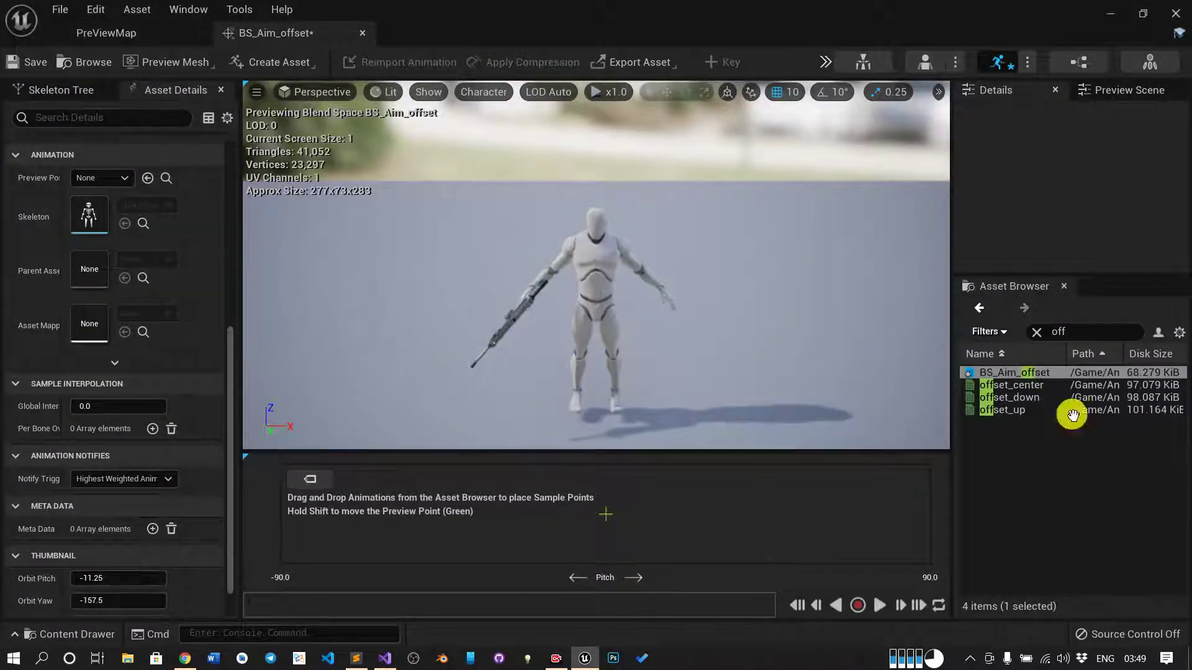
- Filter the asset list by 'idle' and set Idle_Rifle_Hip as the Preview Base Pose
key(BackSpace)
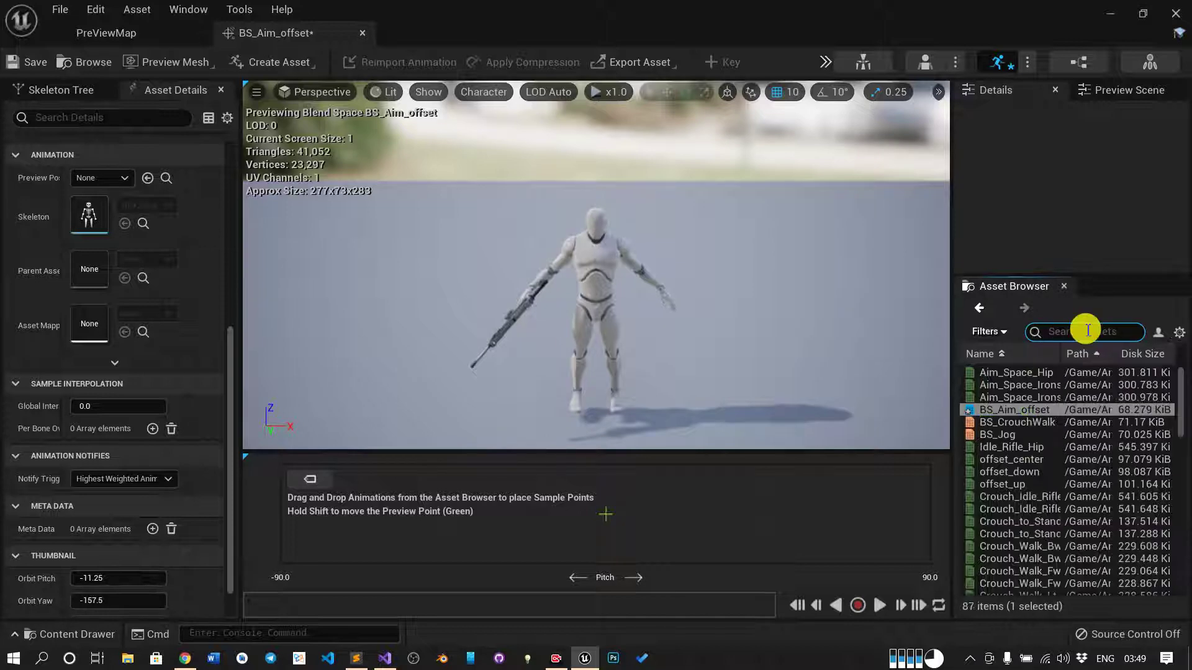
text(idle)
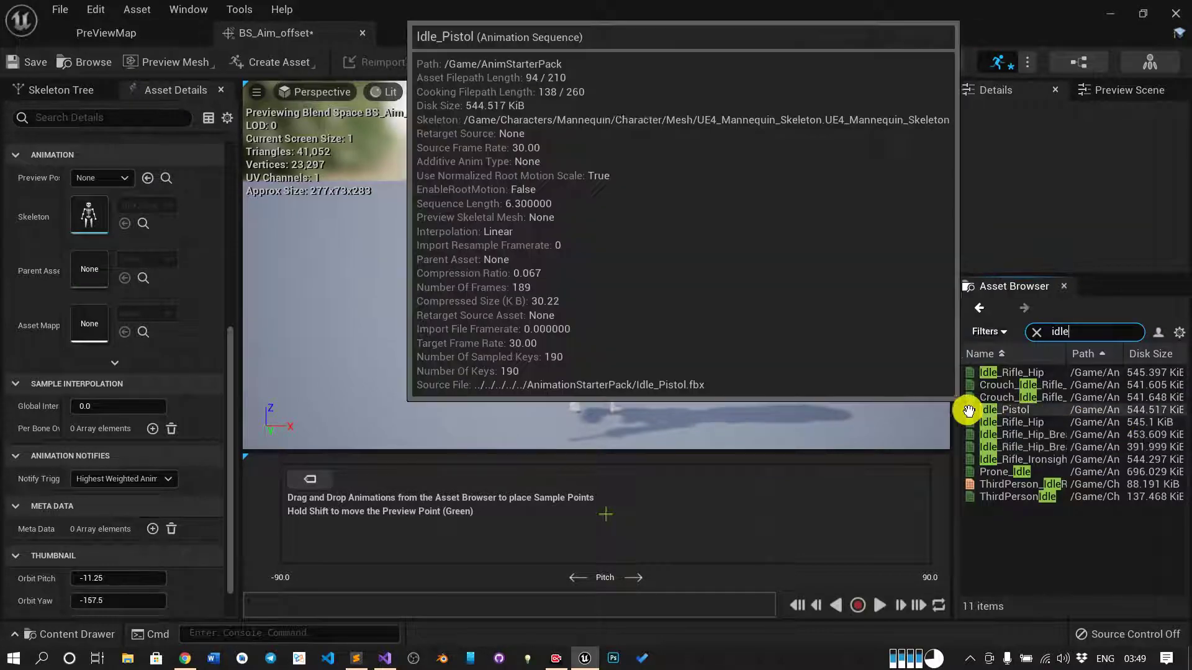
drag(951, 410, 802, 411)
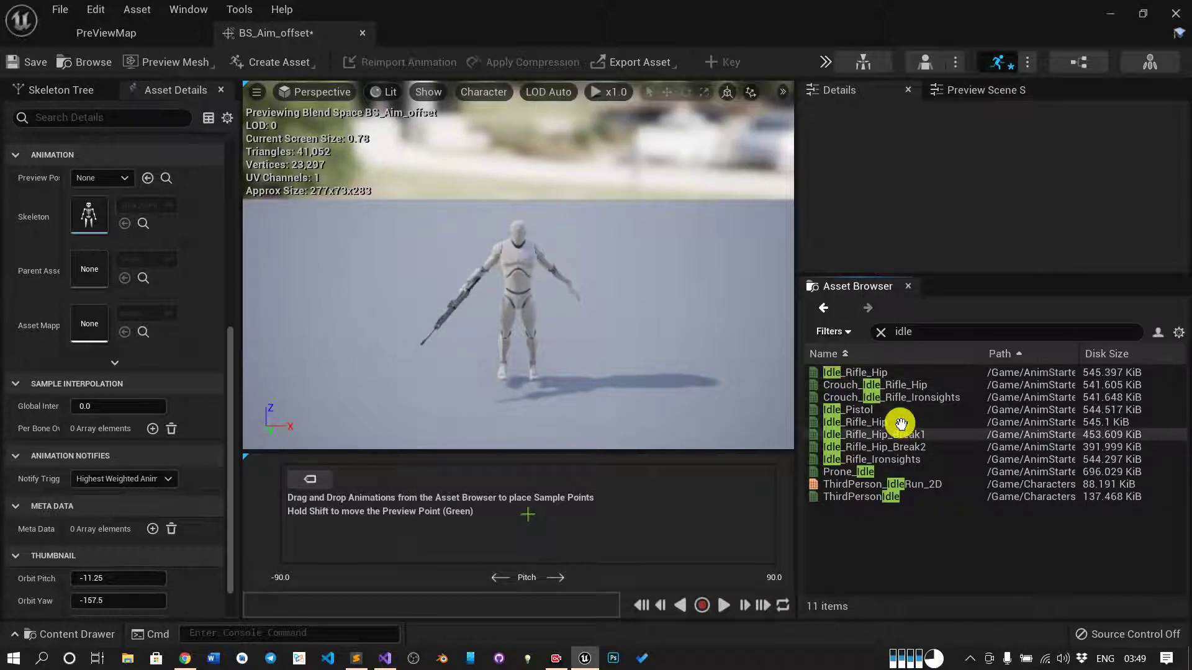
mouse_move(901, 423)
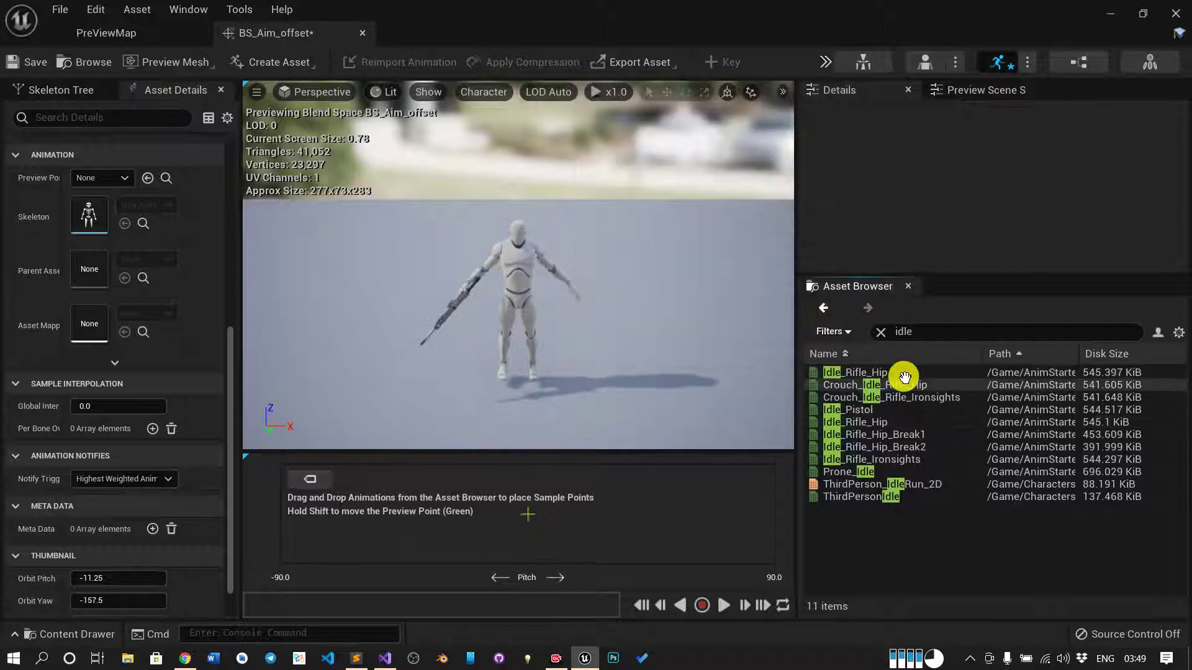
mouse_move(904, 376)
mouse_move(904, 376)
mouse_down()
mouse_move(575, 380)
mouse_move(950, 525)
mouse_up()
scroll(69, 428, up, 2)
scroll(80, 412, up, 3)
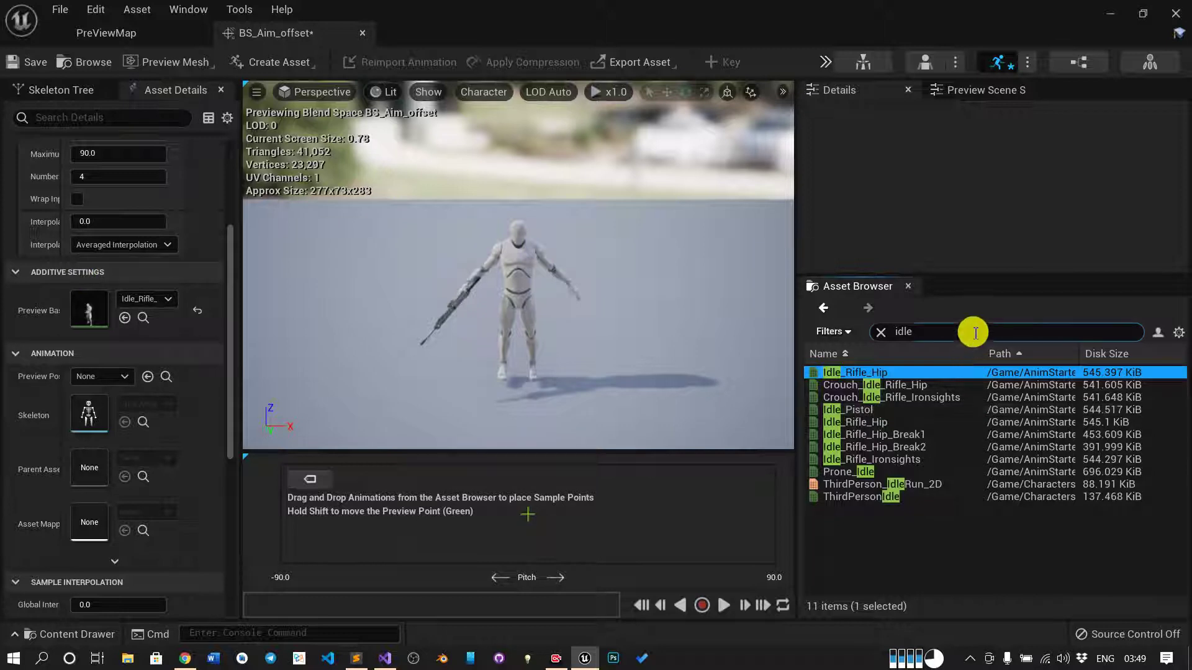
- Filter by 'off' and place offset_center, offset_down and offset_up at pitch 0, -90 and 90
text(off)
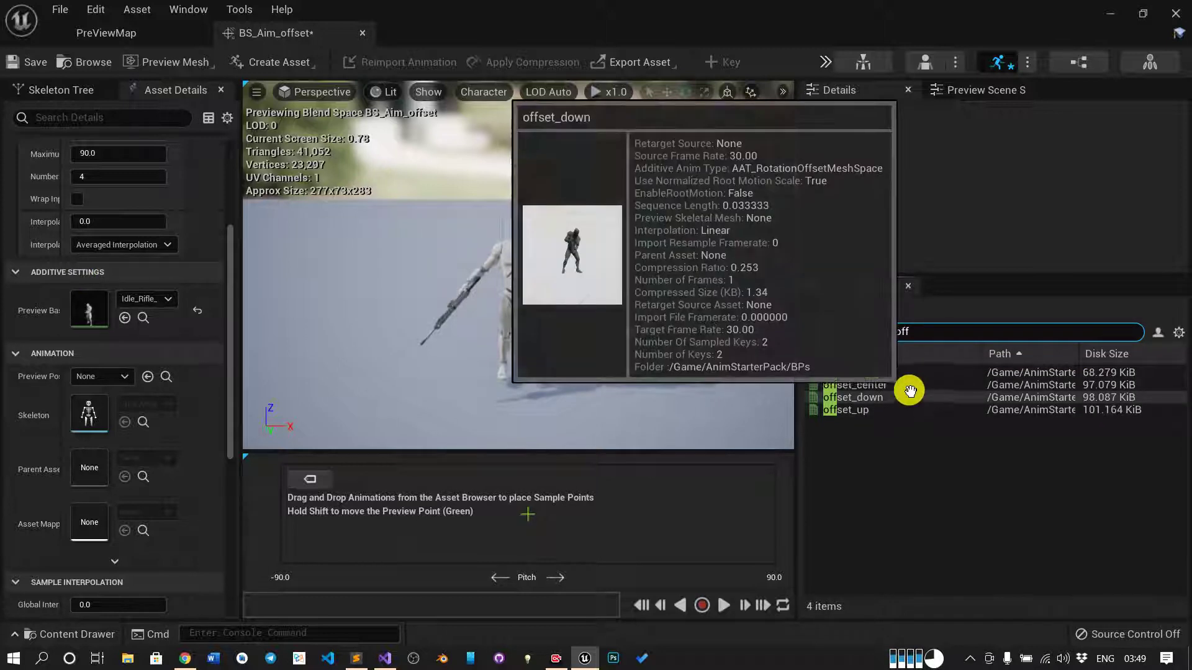
mouse_move(912, 385)
mouse_down()
mouse_move(522, 496)
mouse_move(528, 514)
mouse_up()
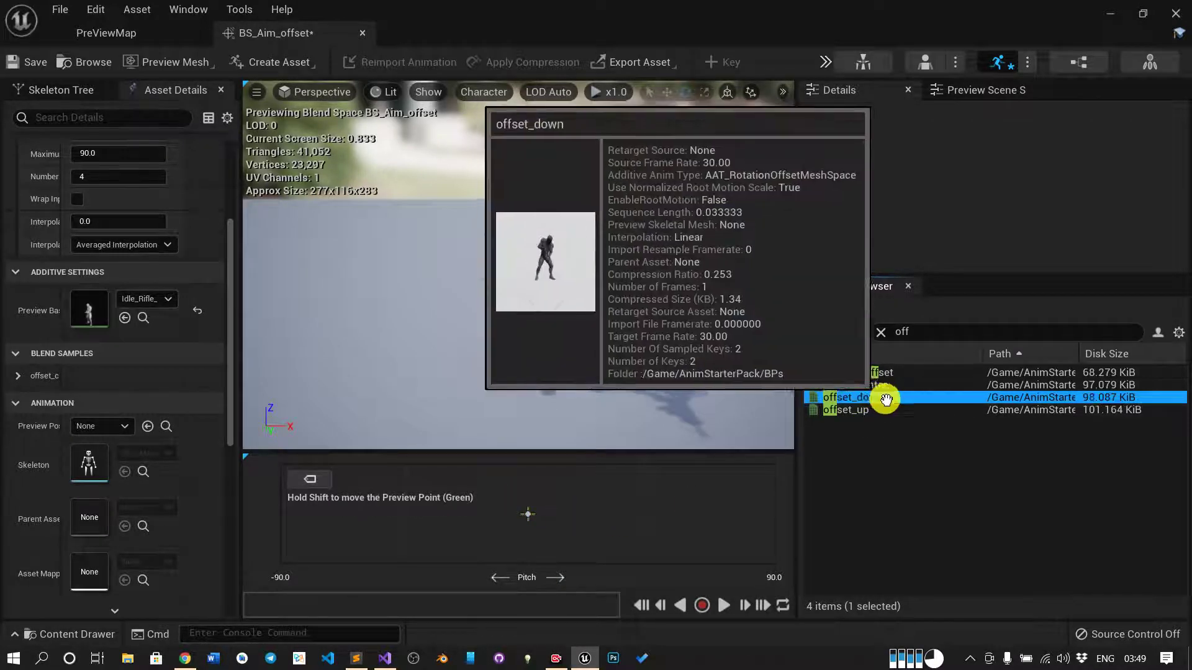
drag(869, 397, 305, 521)
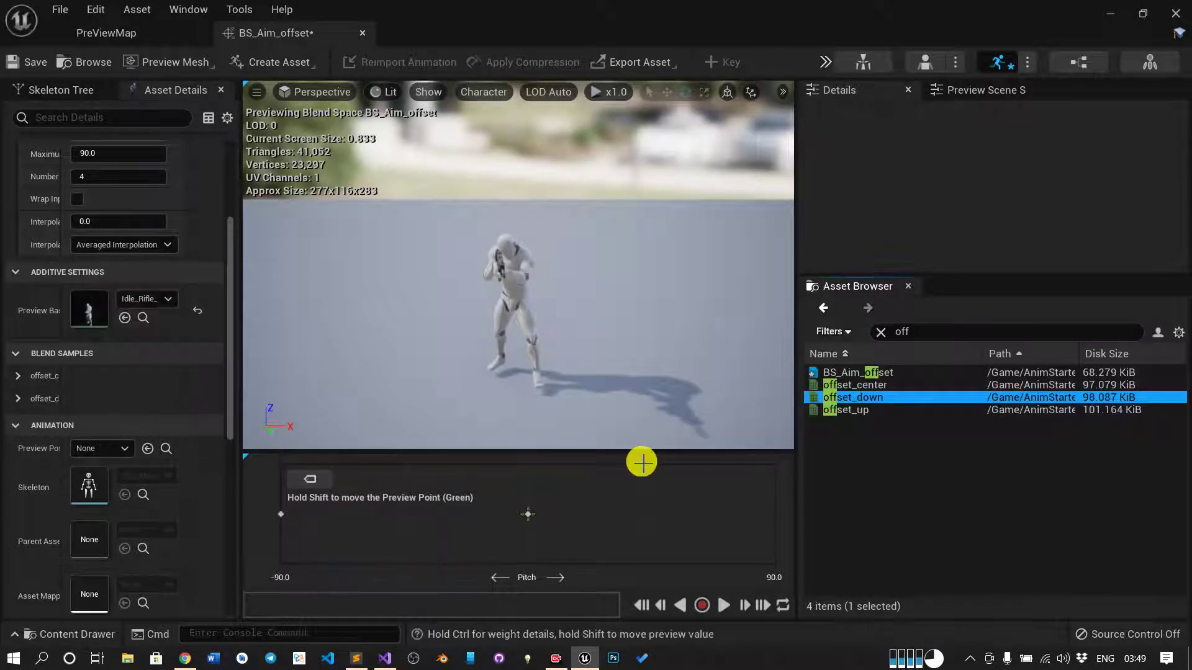
drag(885, 411, 772, 508)
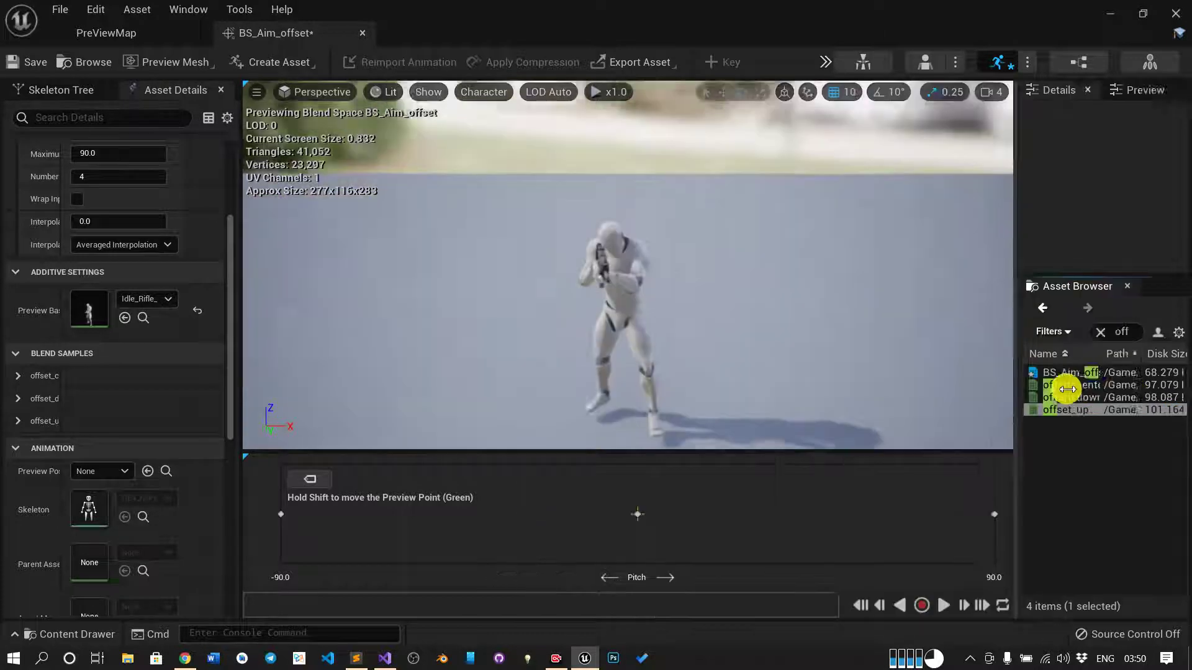
- Widen the preview viewport and save the BS_Aim_offset blend space
drag(932, 390, 1006, 398)
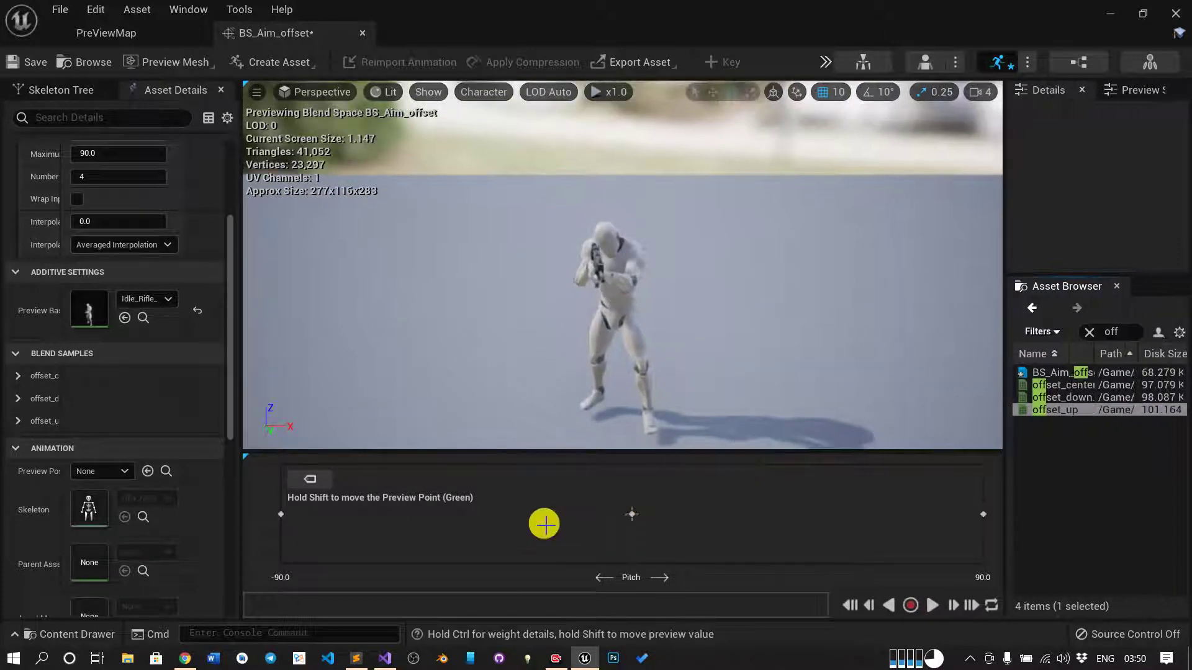
mouse_move(971, 514)
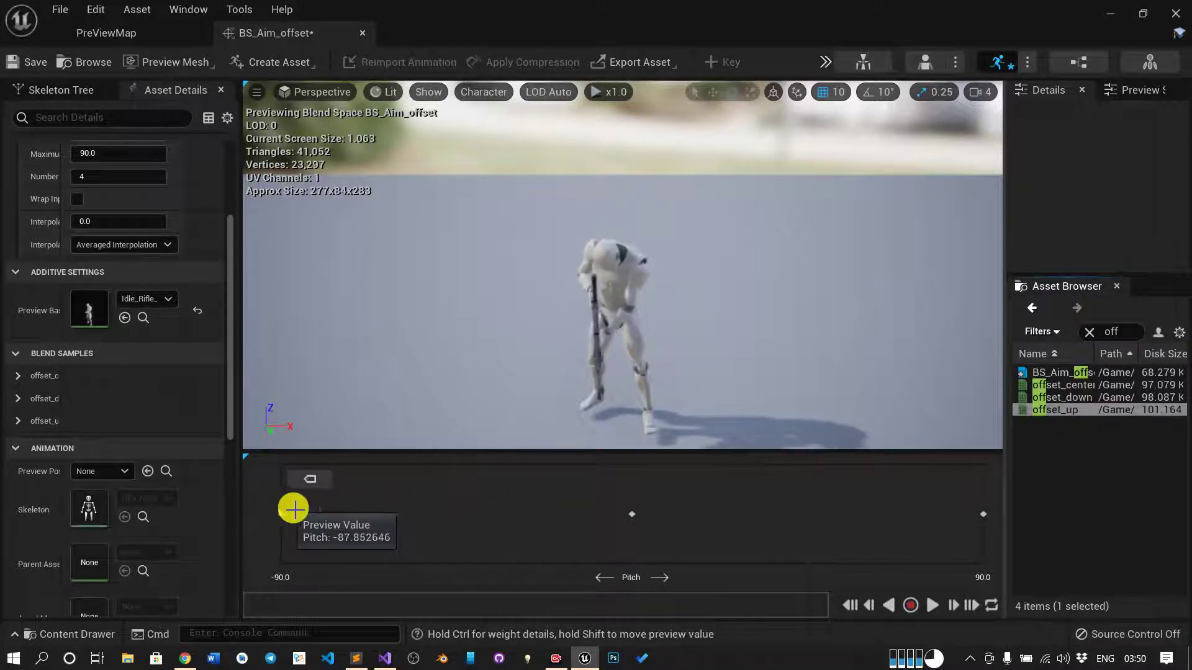
click(12, 64)
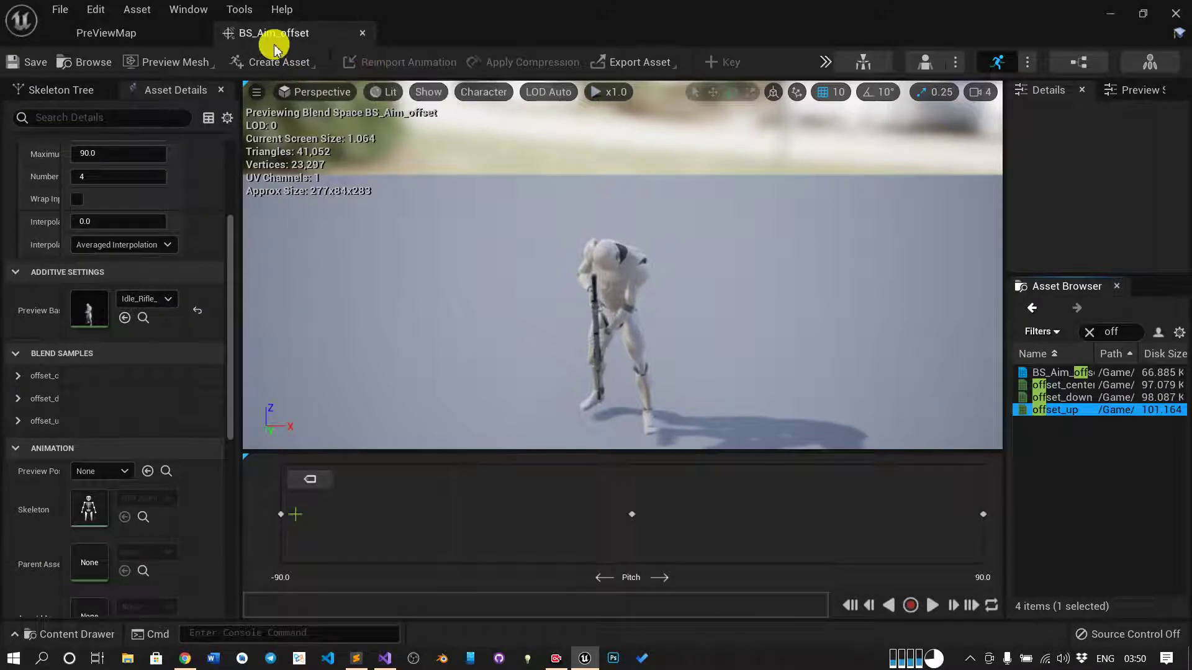
- Browse to Characters > Mannequin > Animations and open ThirdPerson_AnimBP
click(128, 43)
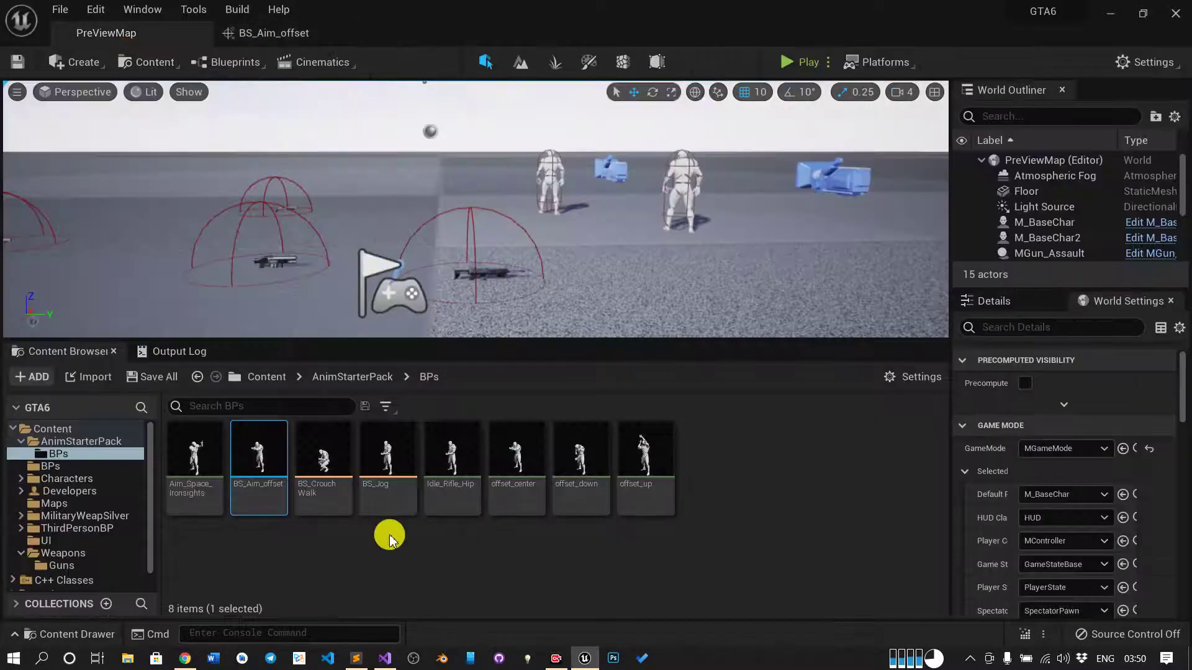
mouse_move(234, 476)
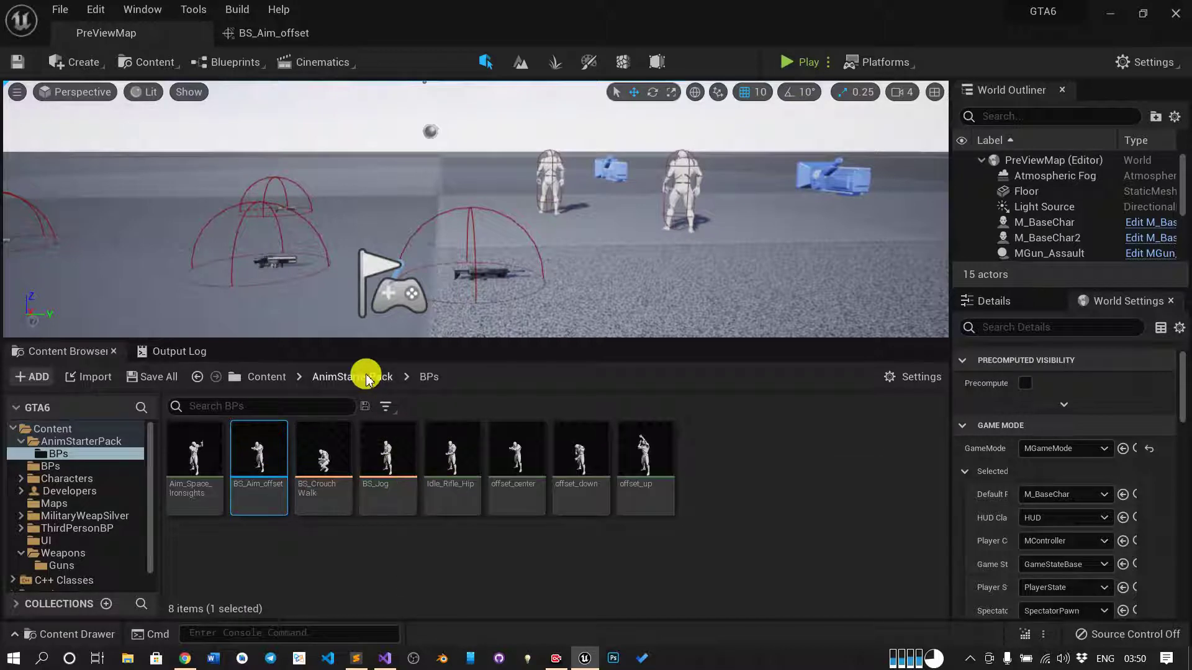
click(83, 479)
double_click(213, 473)
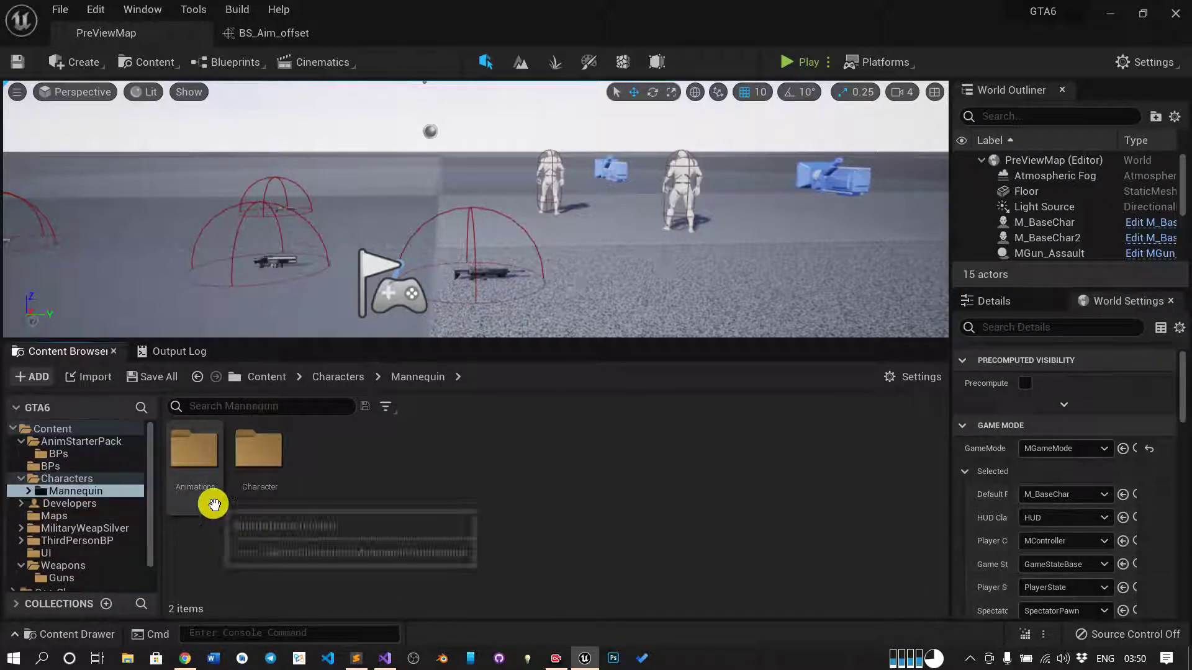
double_click(213, 504)
right_click(551, 462)
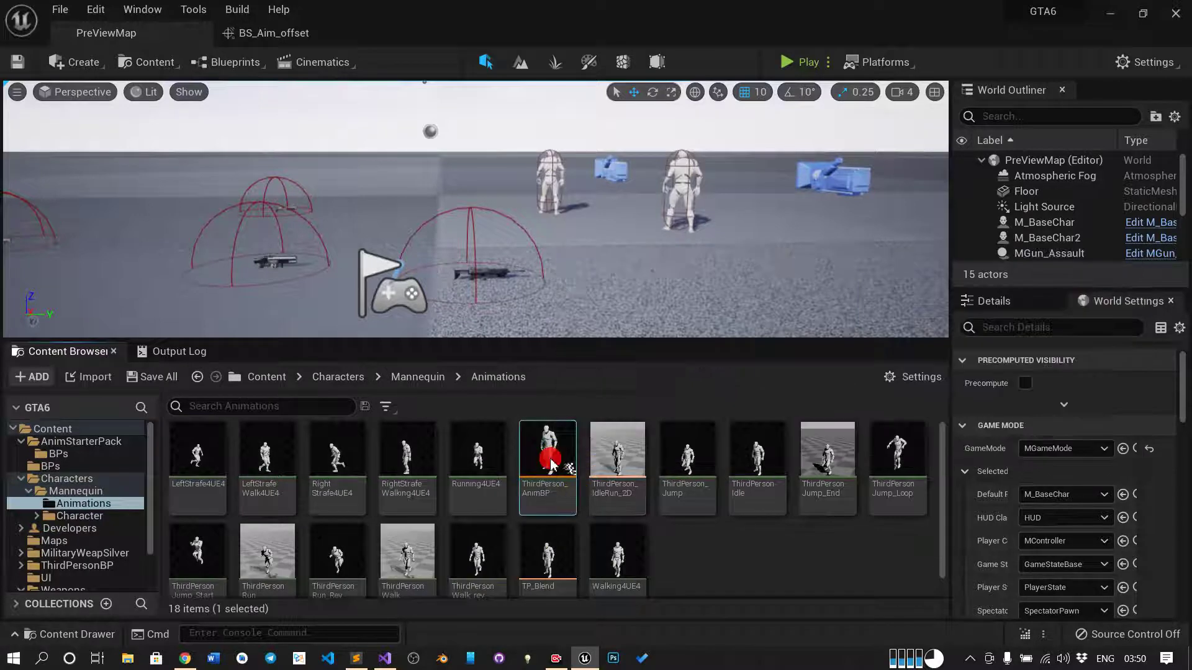
double_click(551, 463)
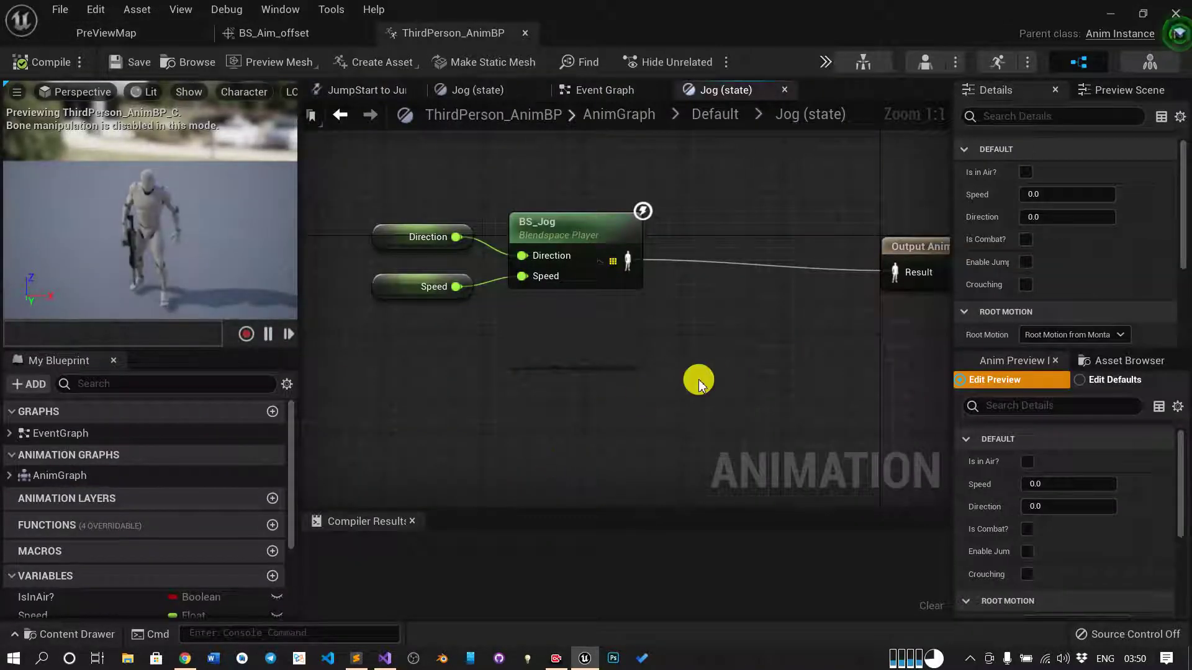
- Open the Jog state graph from the Default state machine, with the asset list alongside
click(710, 118)
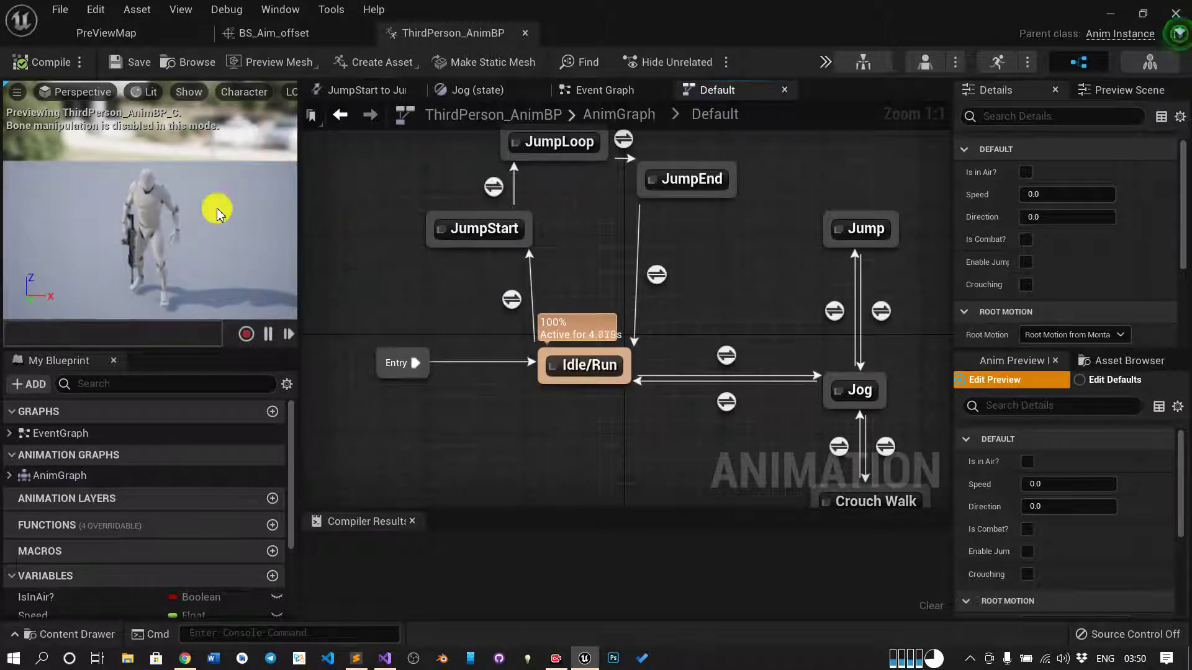
double_click(850, 389)
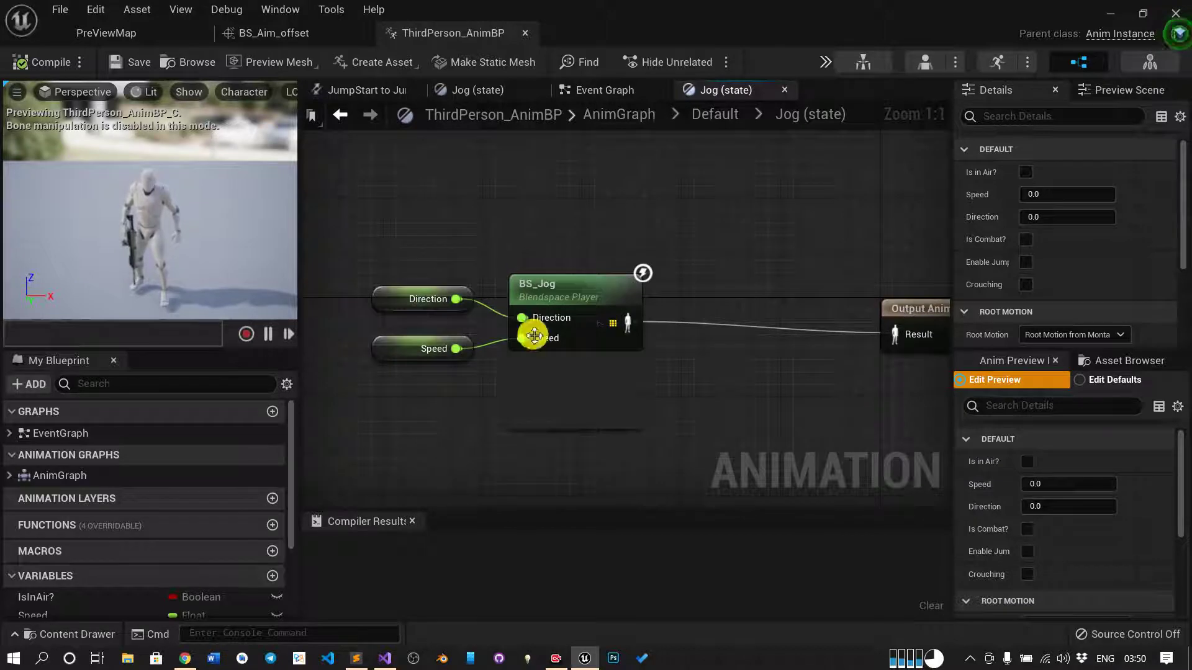
click(696, 118)
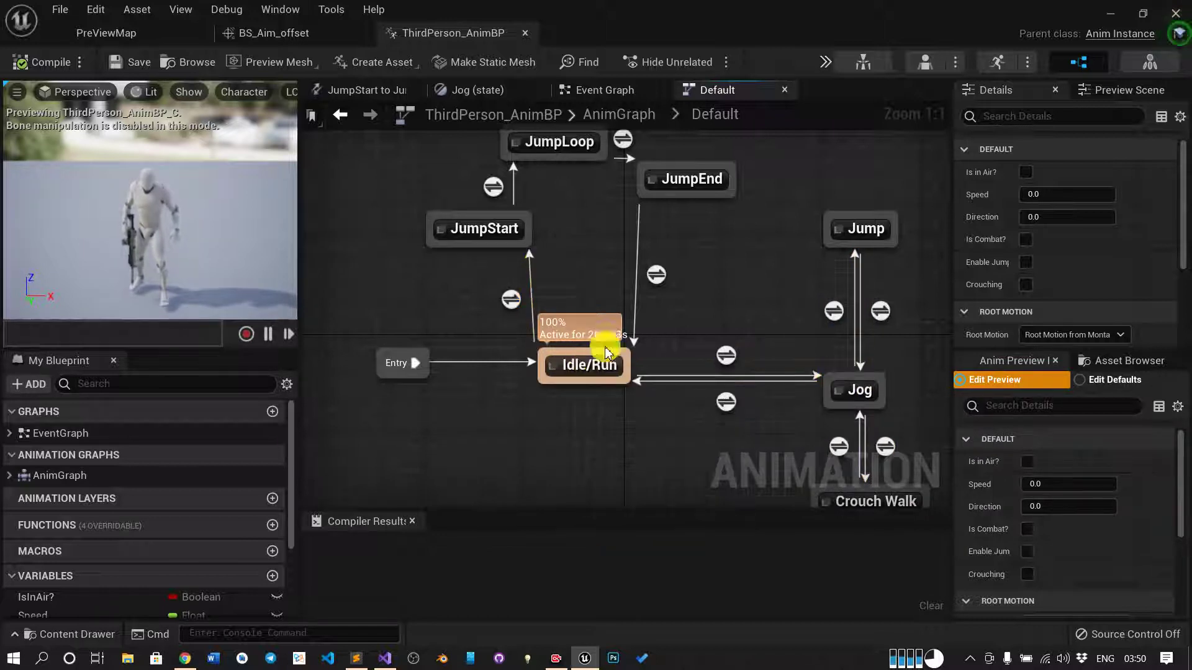
double_click(844, 389)
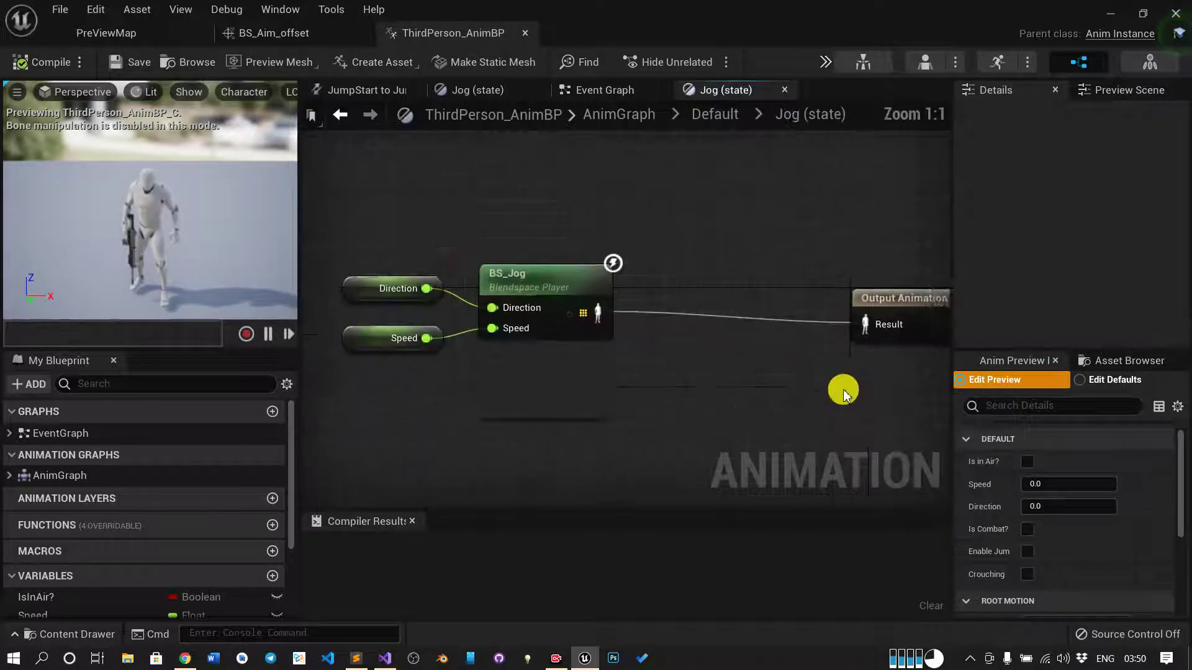
click(1125, 367)
- Insert a BS_Aim_offset AimOffset node between the BS_Jog pose and the output pose
click(1032, 485)
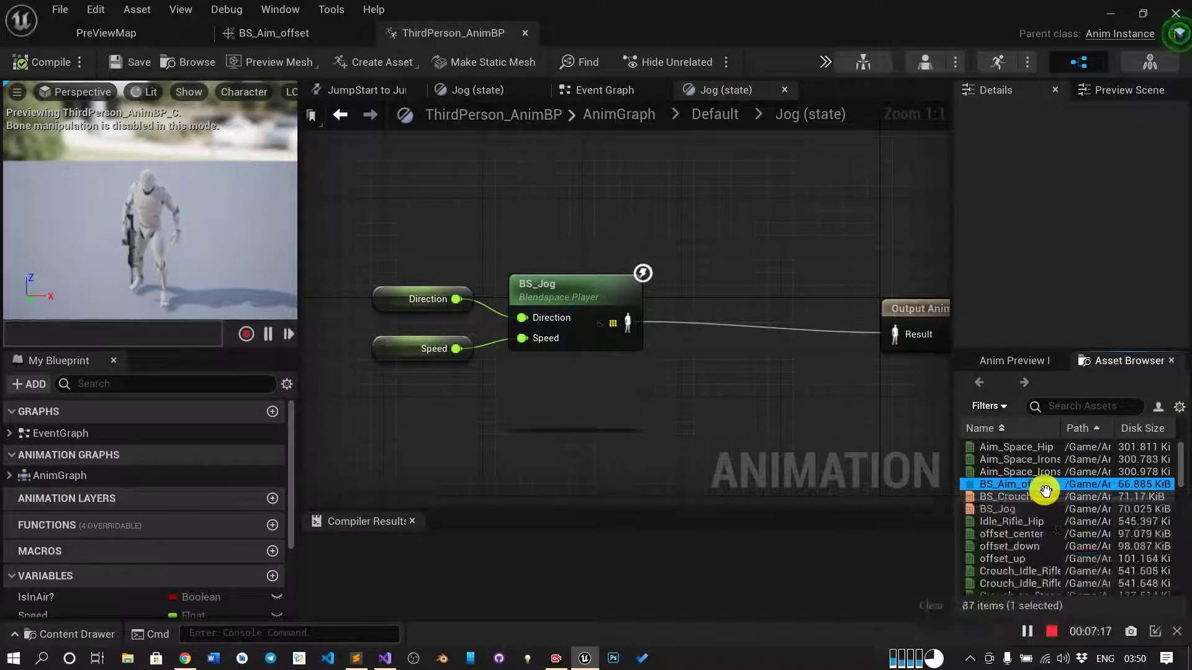
drag(1031, 490, 695, 459)
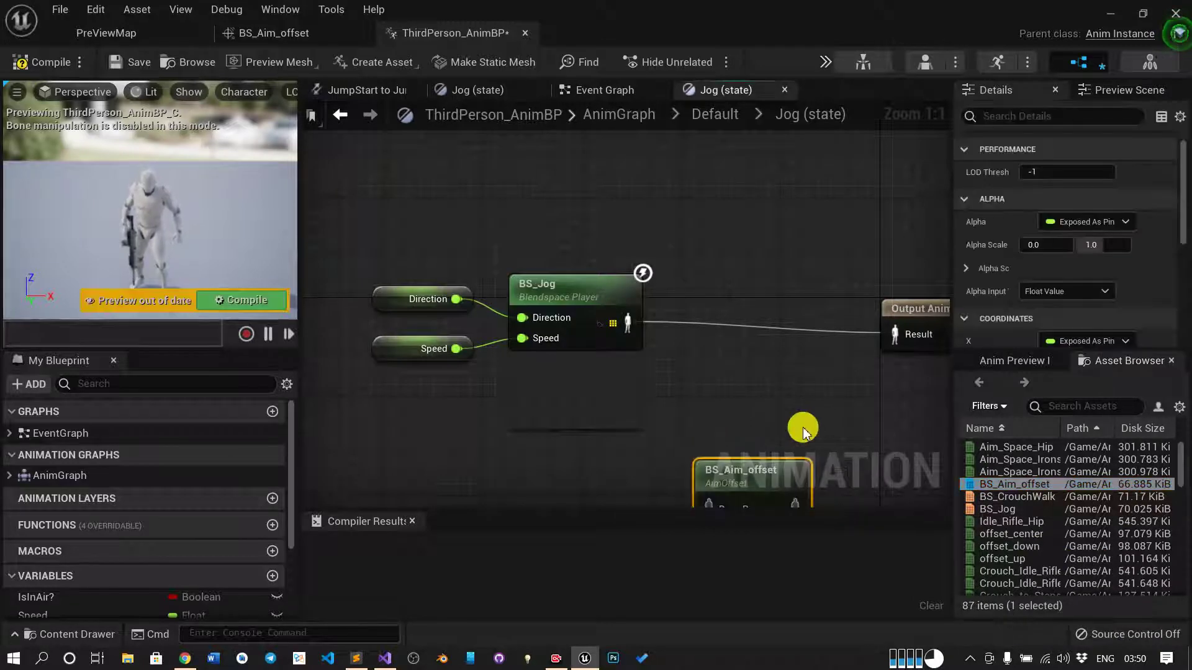
right_drag(695, 459, 592, 313)
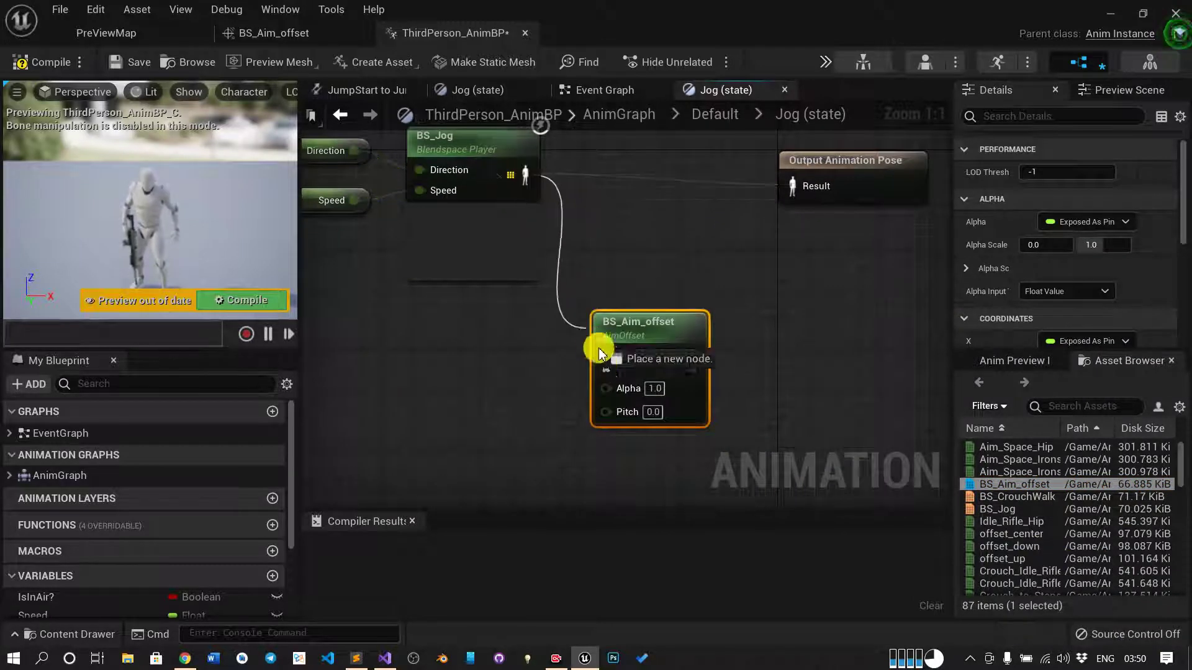
drag(527, 173, 606, 361)
drag(692, 361, 797, 208)
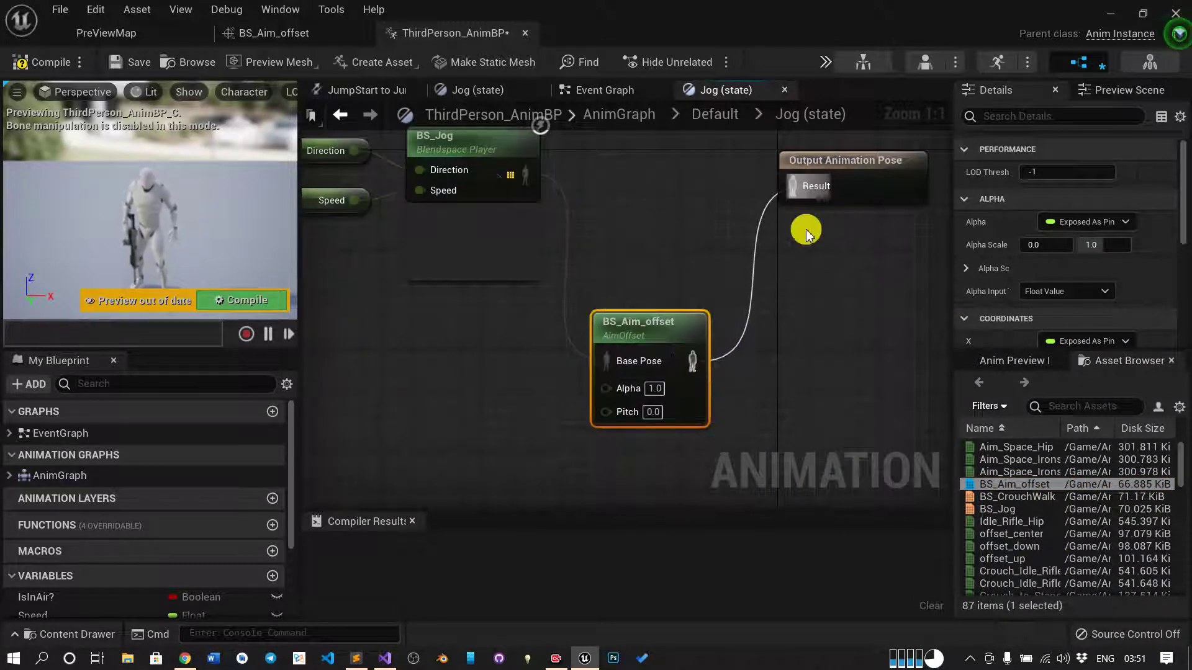
right_drag(646, 419, 791, 380)
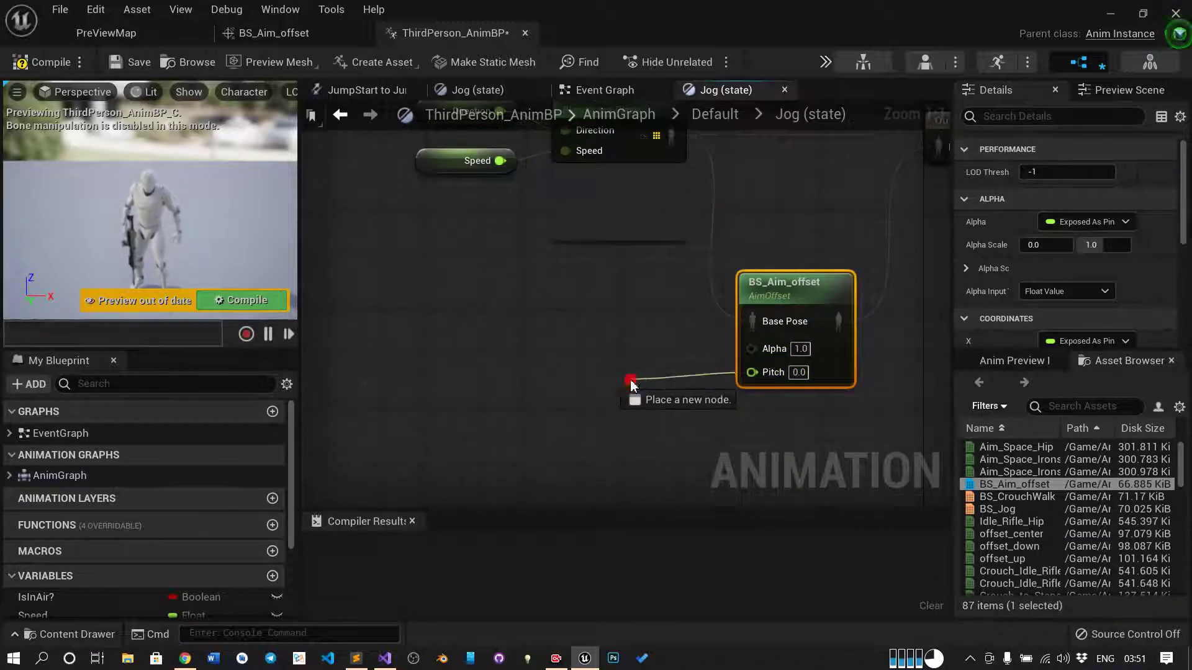
- Promote the aim offset's Pitch input to a Pitch variable, compile, and position it alongside
drag(643, 384, 630, 379)
click(718, 117)
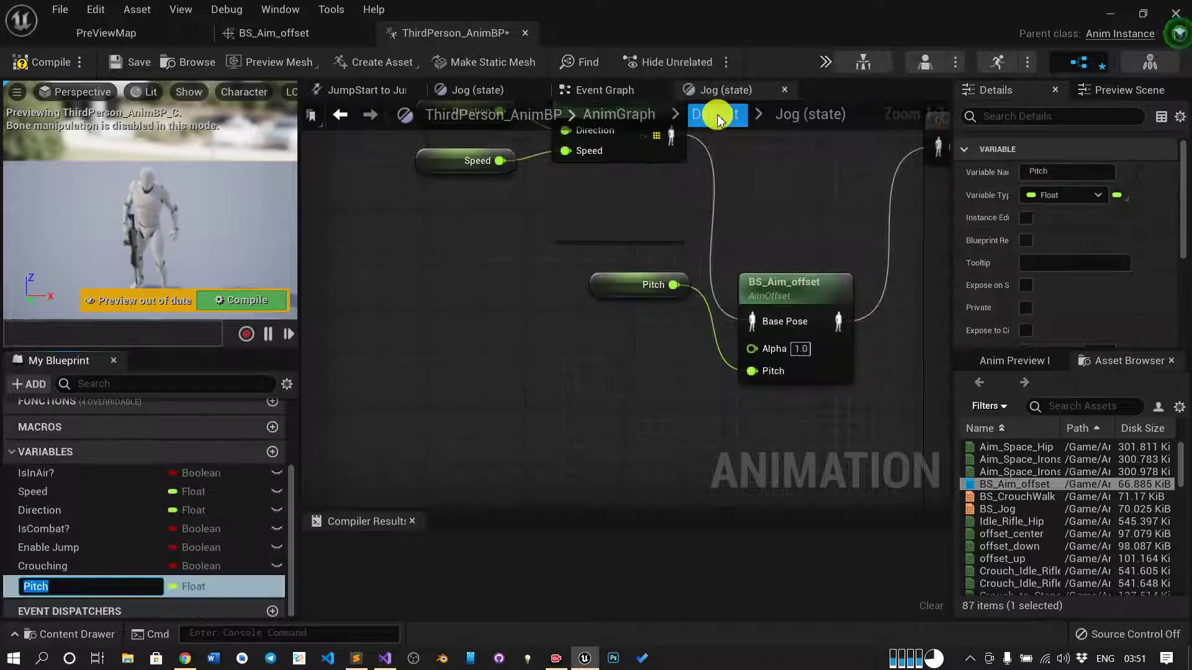
click(38, 62)
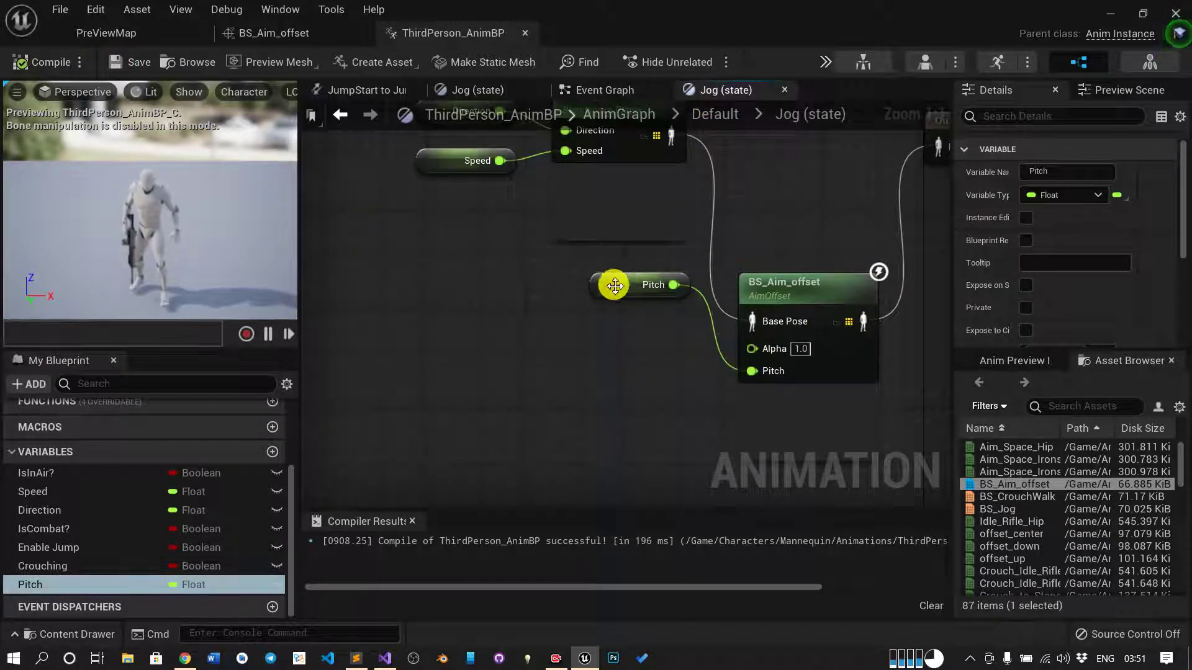
drag(615, 285, 601, 327)
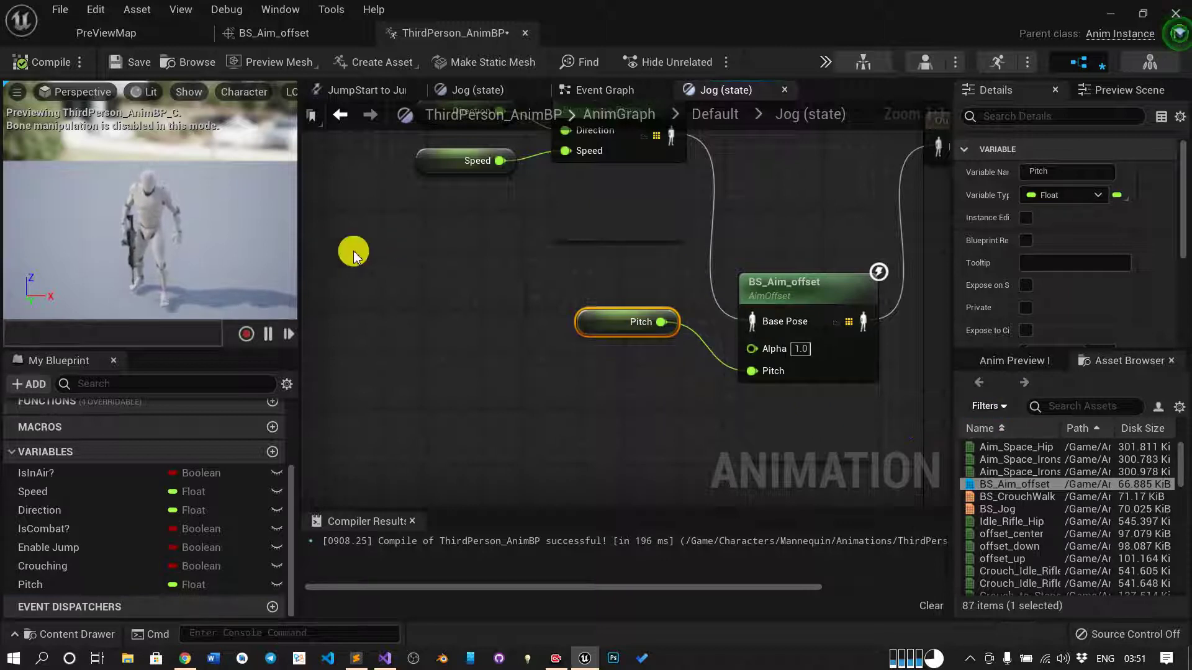
- Preview the aim offset with Is Combat ticked and Pitch at -90, then save ThirdPerson_AnimBP
click(1018, 366)
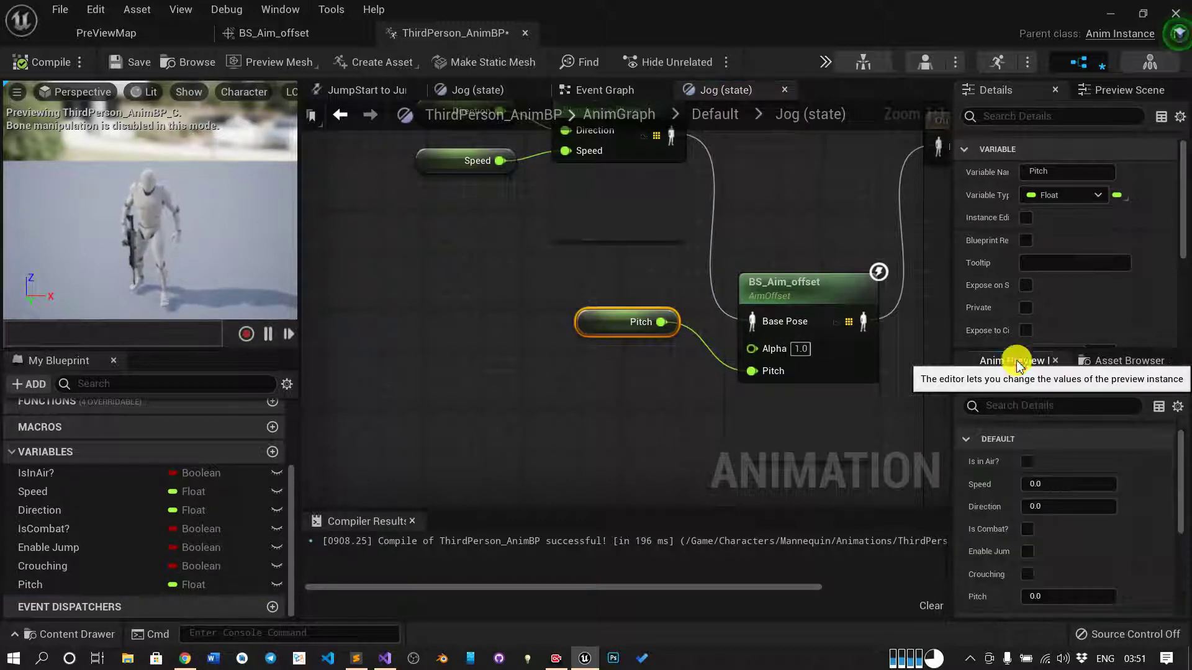
click(1025, 529)
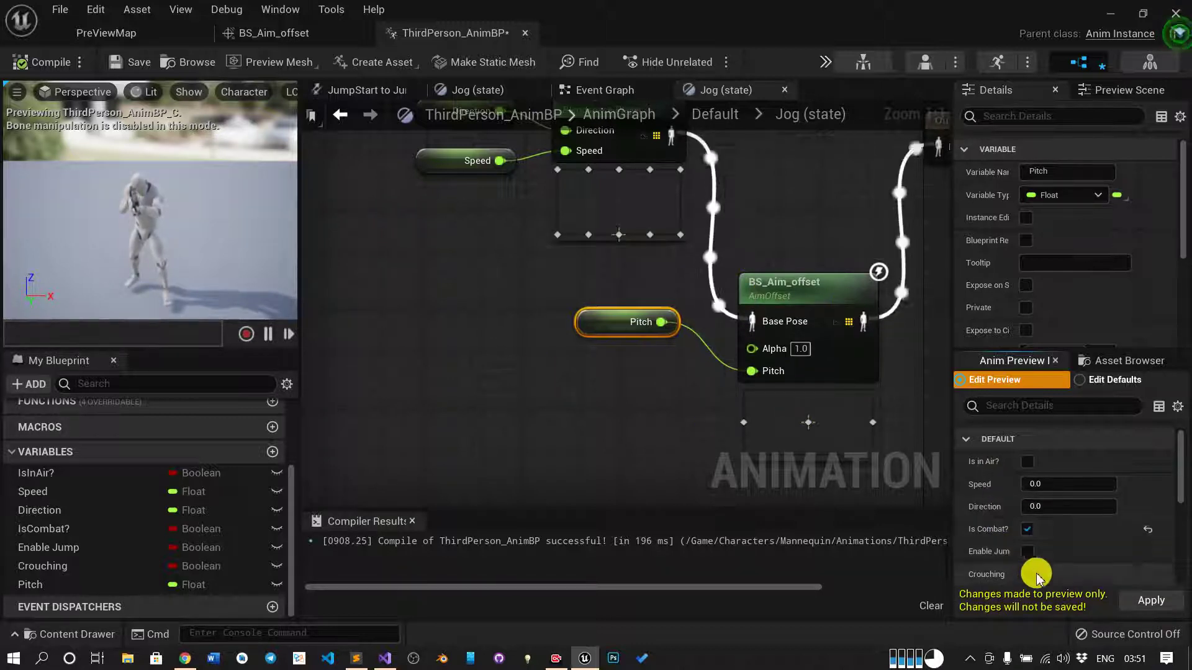
scroll(1043, 509, down, 2)
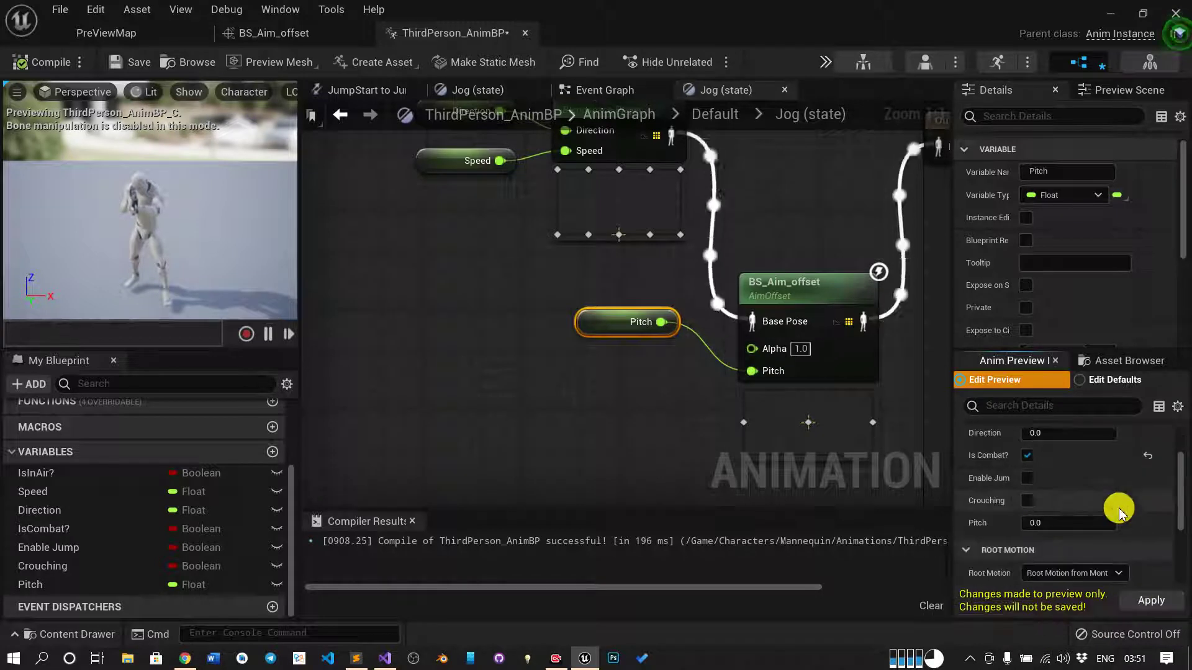
click(1068, 523)
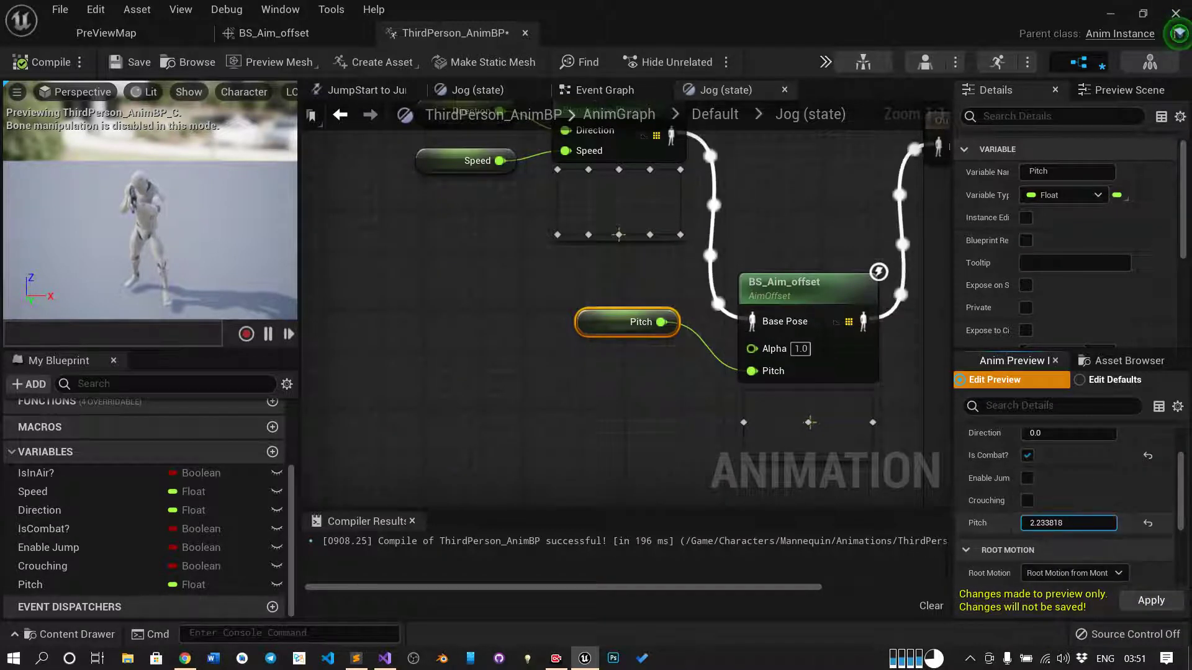
drag(1067, 523, 1092, 523)
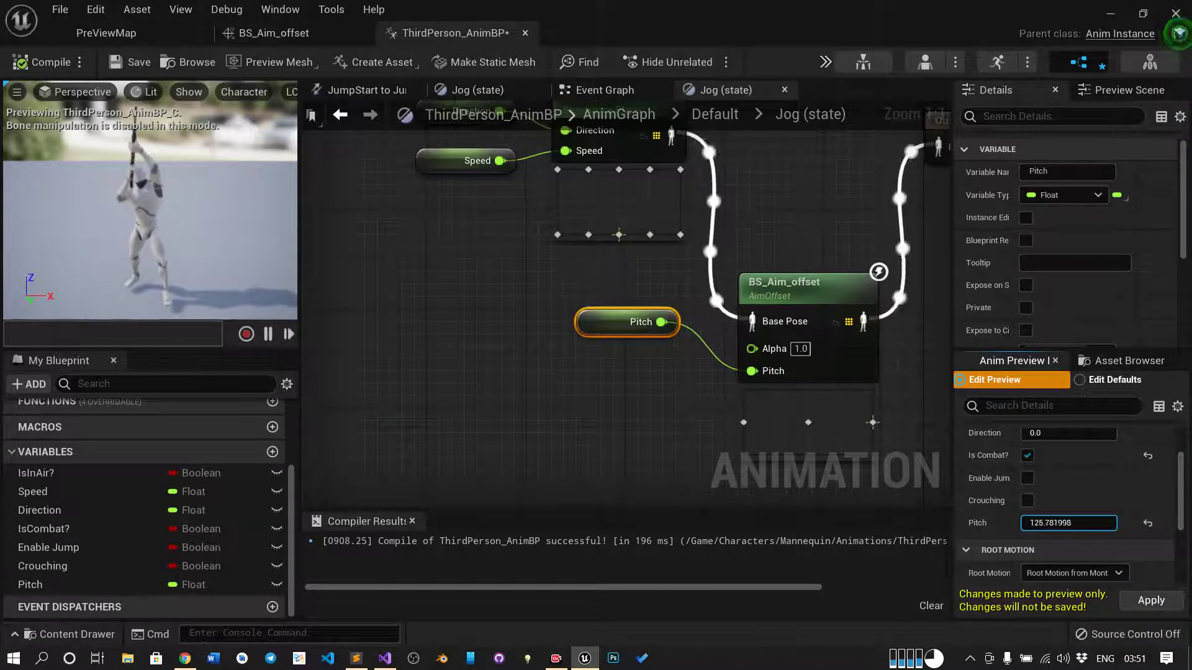
click(1053, 528)
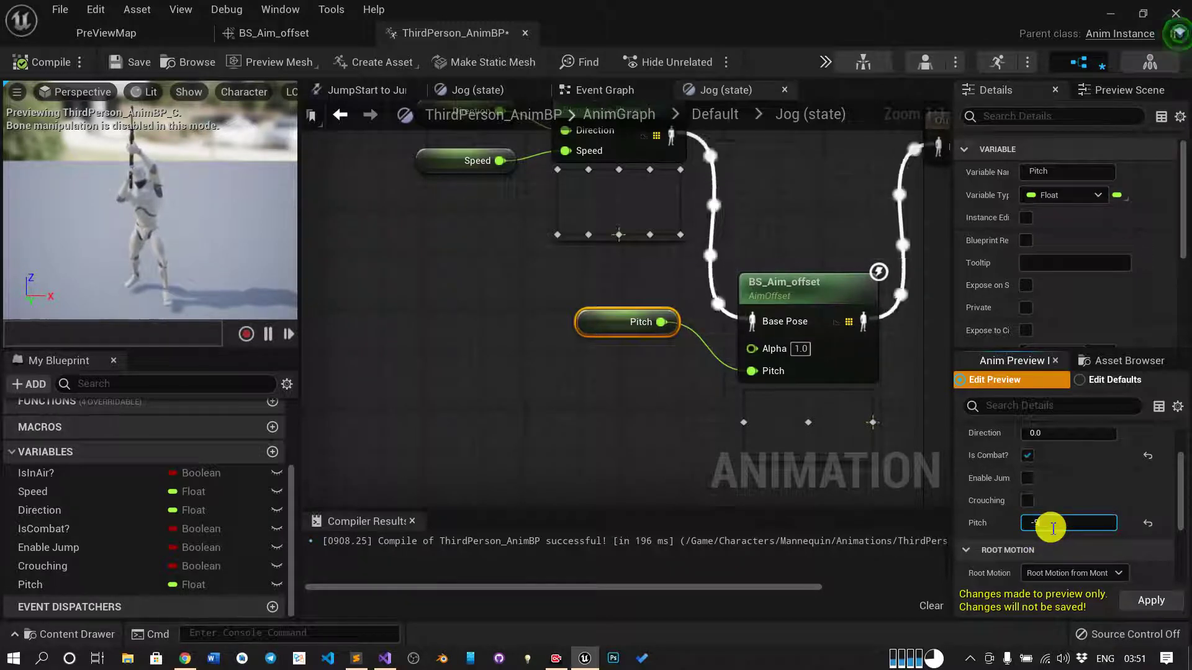
text(0.0)
key(Return)
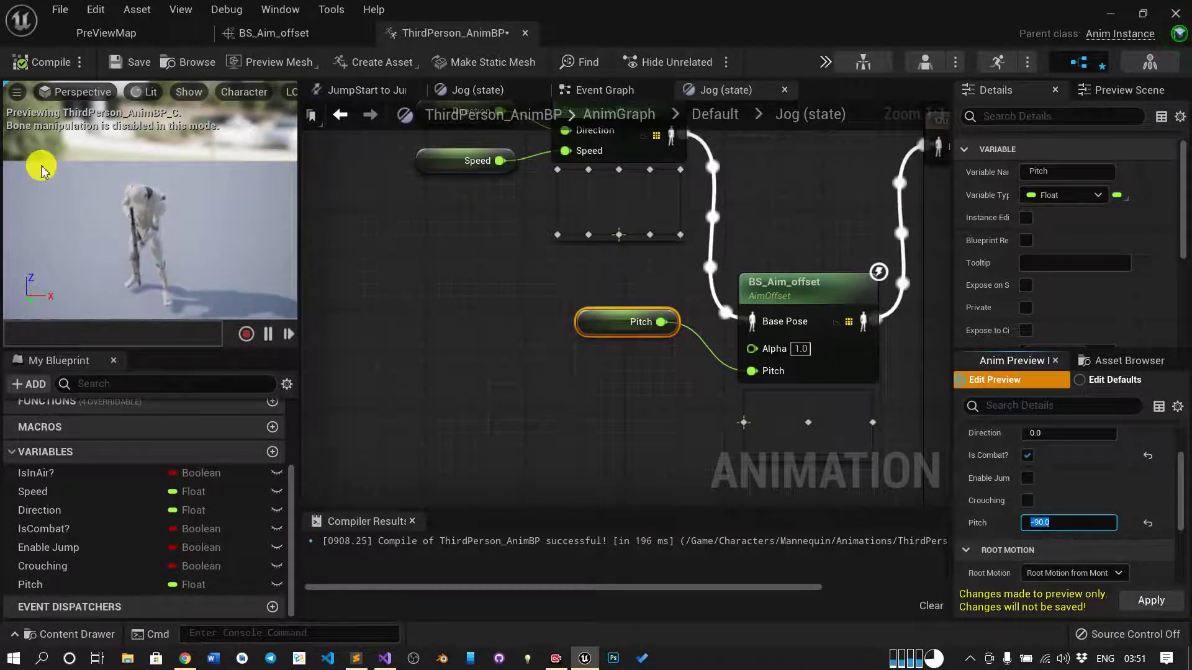
click(119, 59)
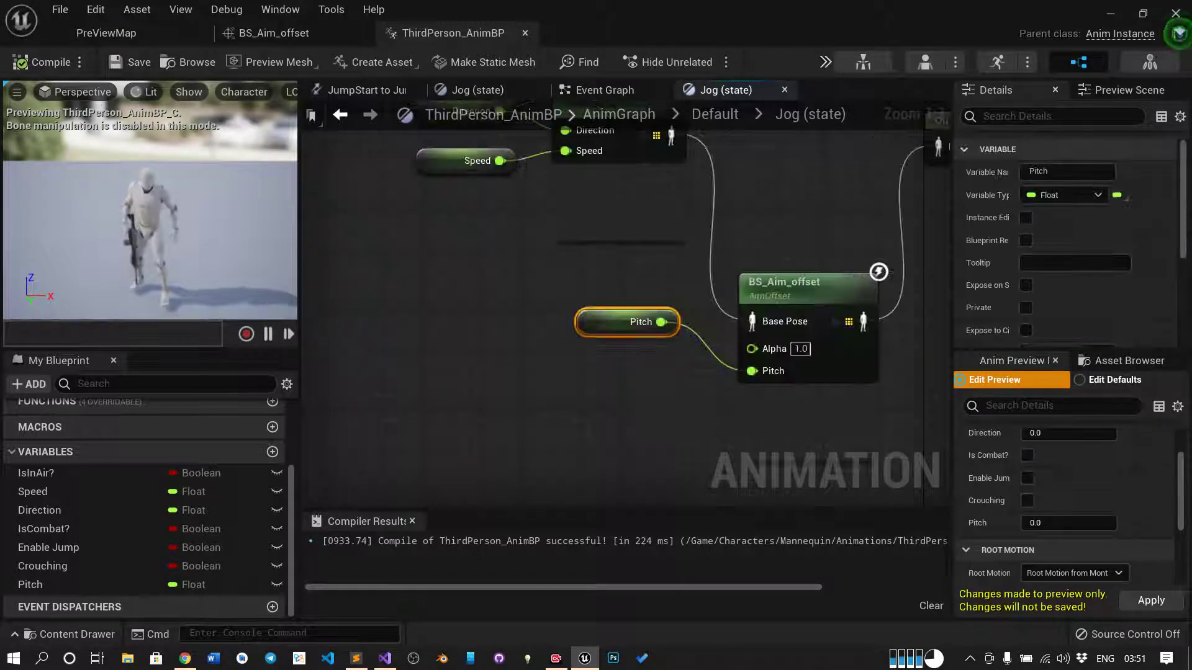
right_drag(635, 347, 545, 431)
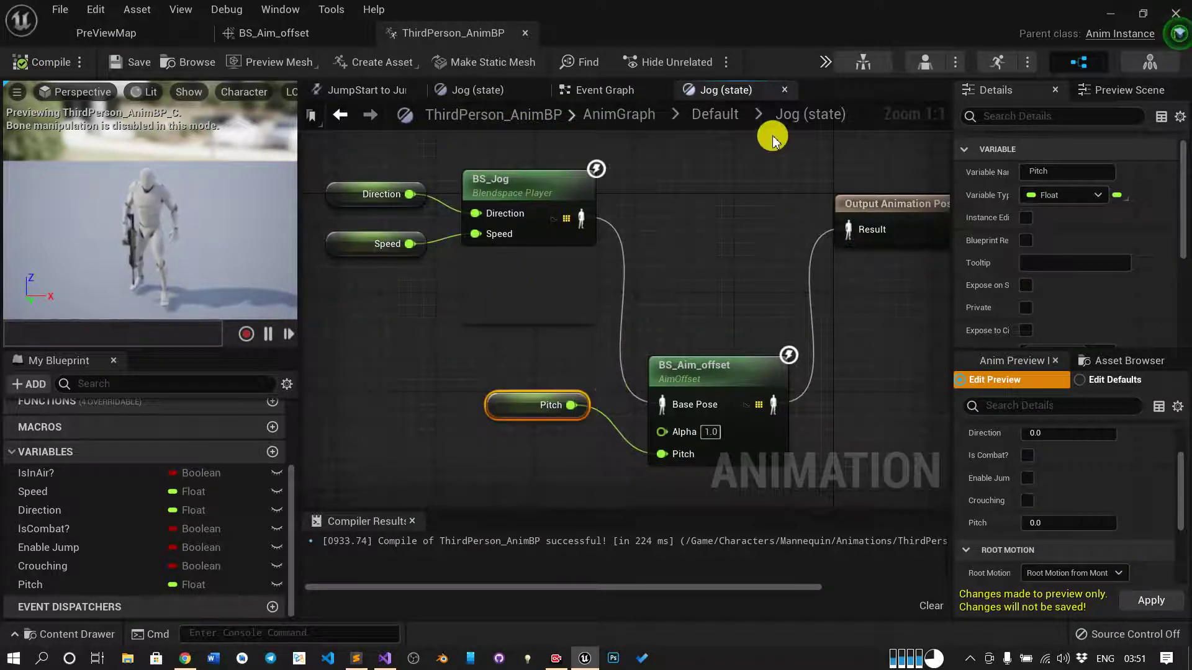
- Delete the old Print String and rotation debug nodes in the Event Graph, then compile
click(615, 90)
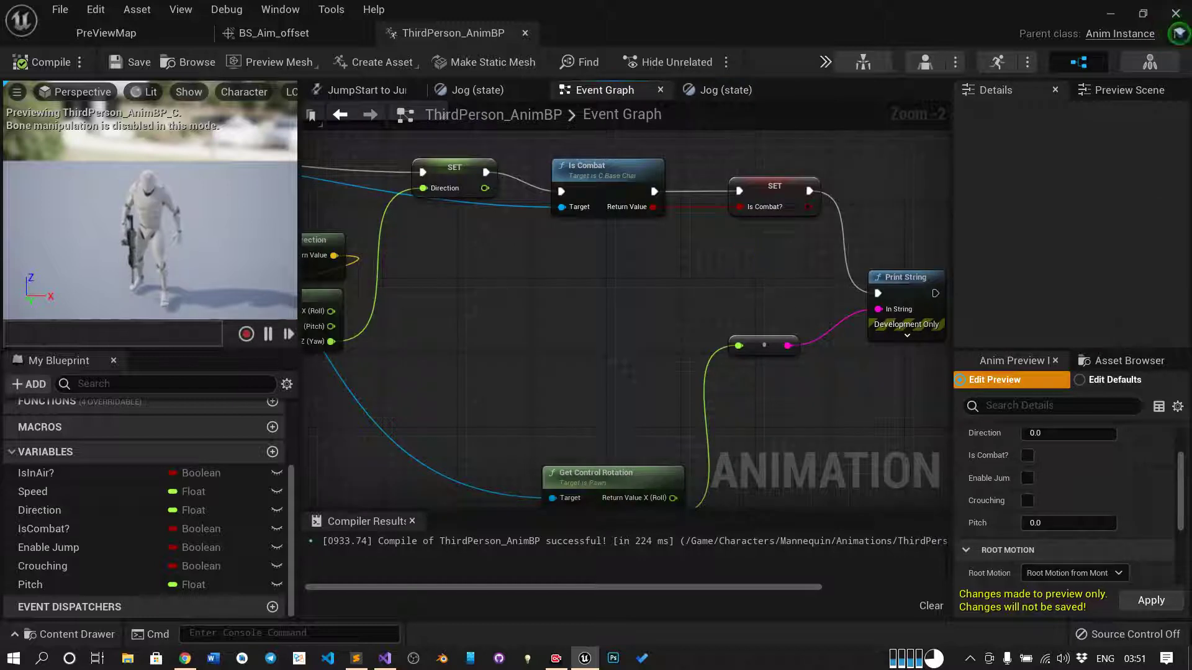
mouse_move(889, 384)
right_down()
mouse_move(816, 346)
mouse_move(795, 369)
right_up()
drag(507, 270, 889, 470)
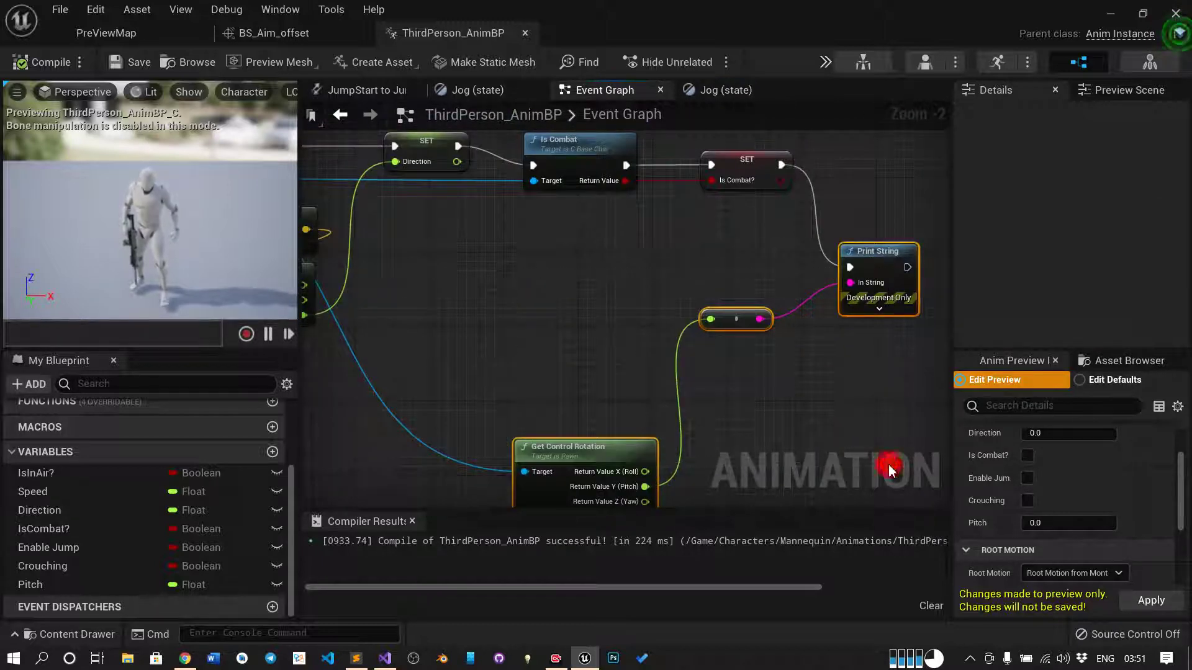
key(Delete)
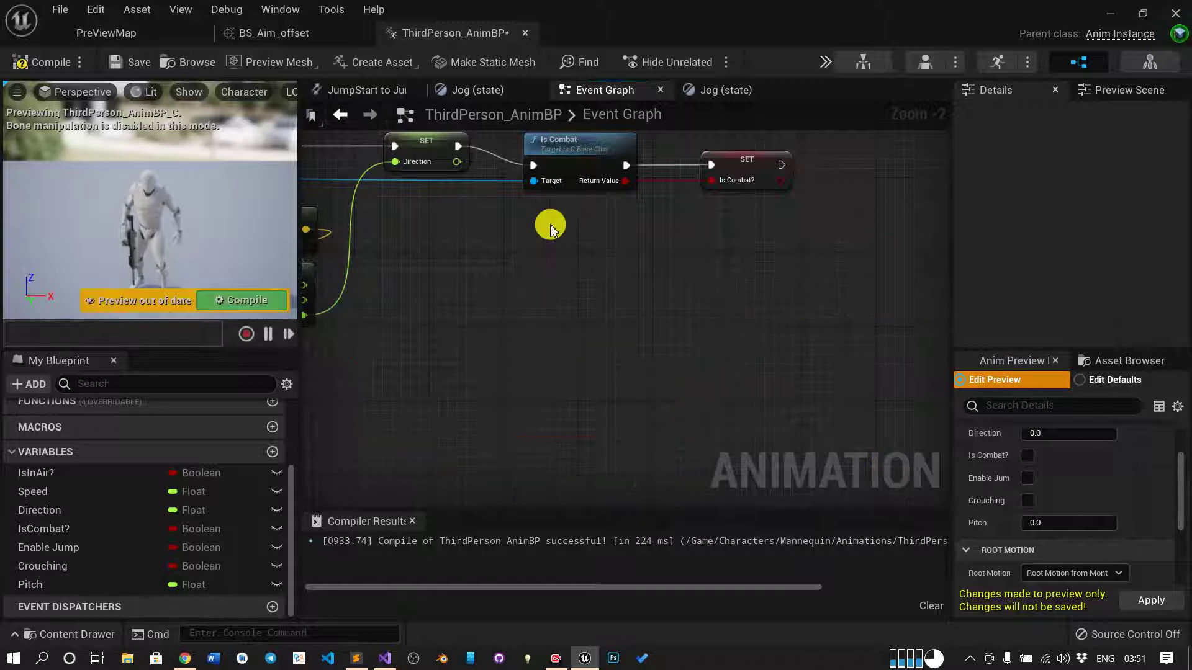
click(26, 62)
- Add Get Control Rotation from the cast's character reference and split it into roll, pitch, yaw
right_drag(332, 147, 579, 151)
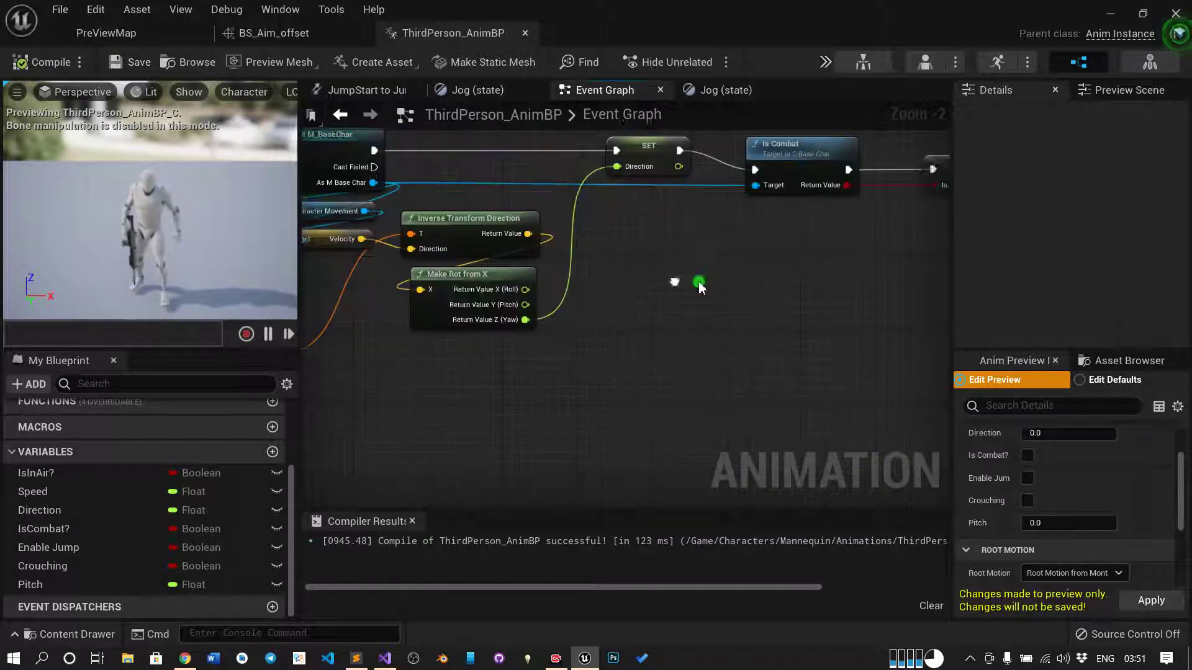
right_drag(390, 162, 514, 192)
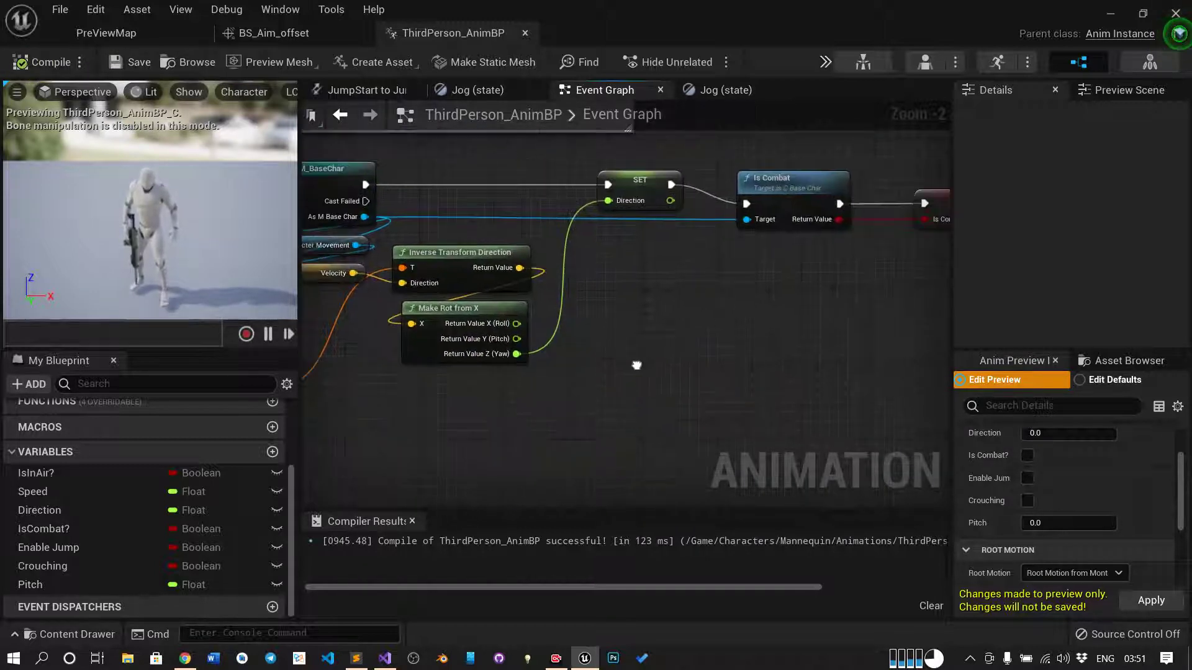
right_drag(799, 359, 678, 347)
drag(400, 205, 680, 345)
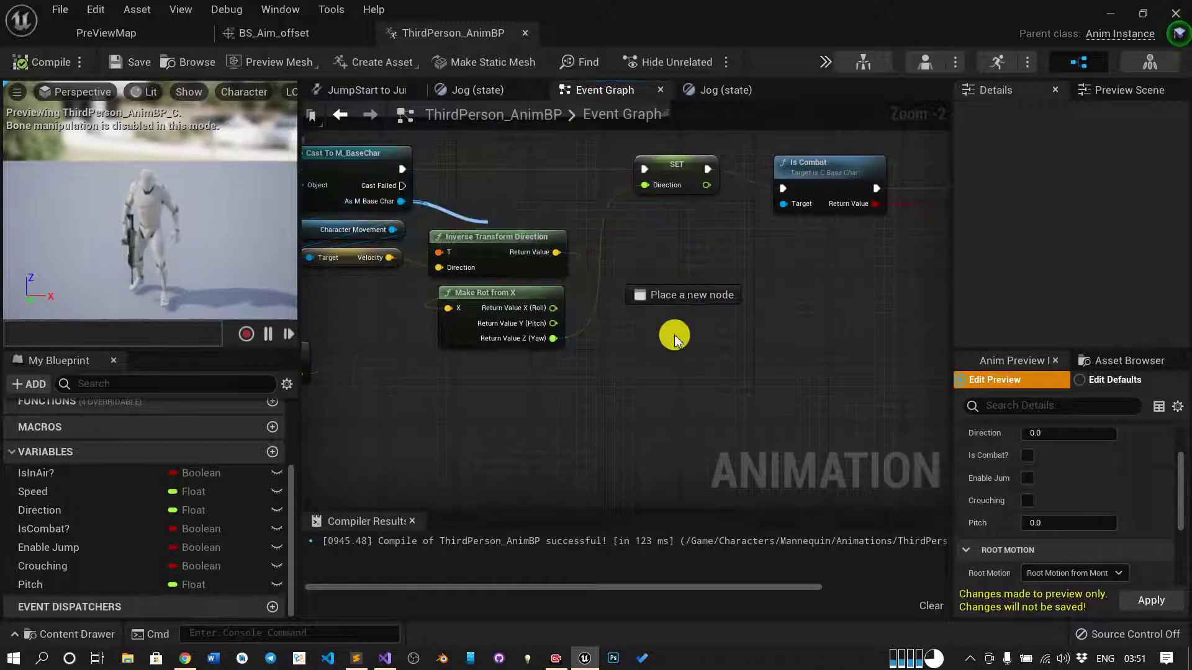
text(get cont)
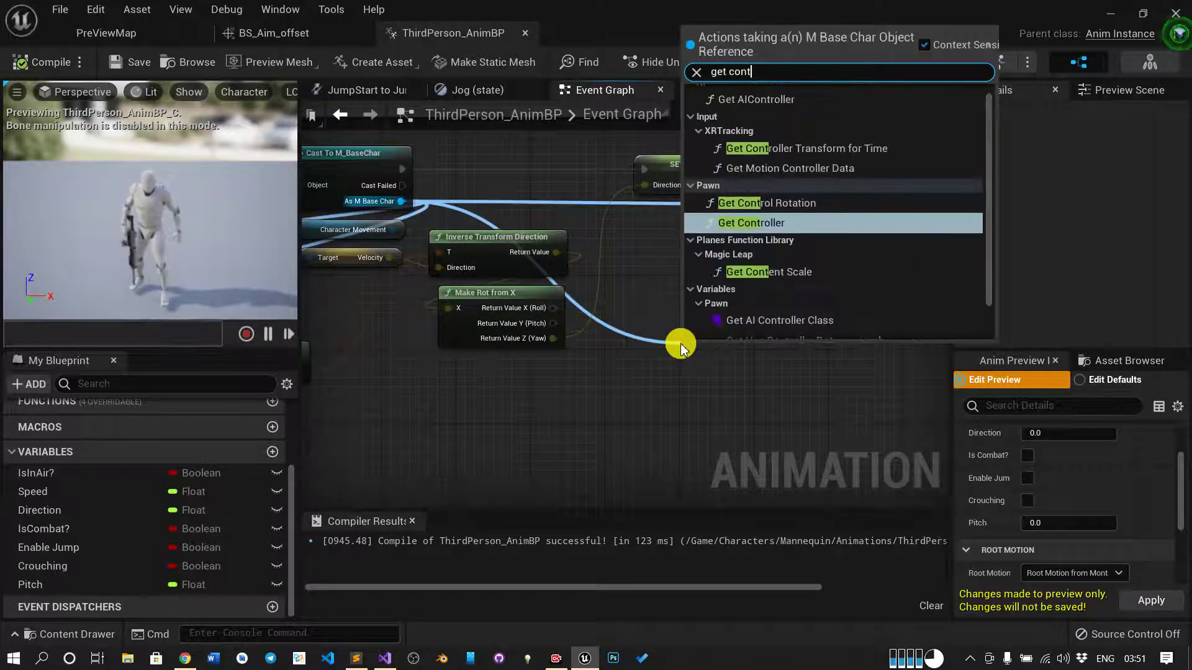
text(rol)
key(Up)
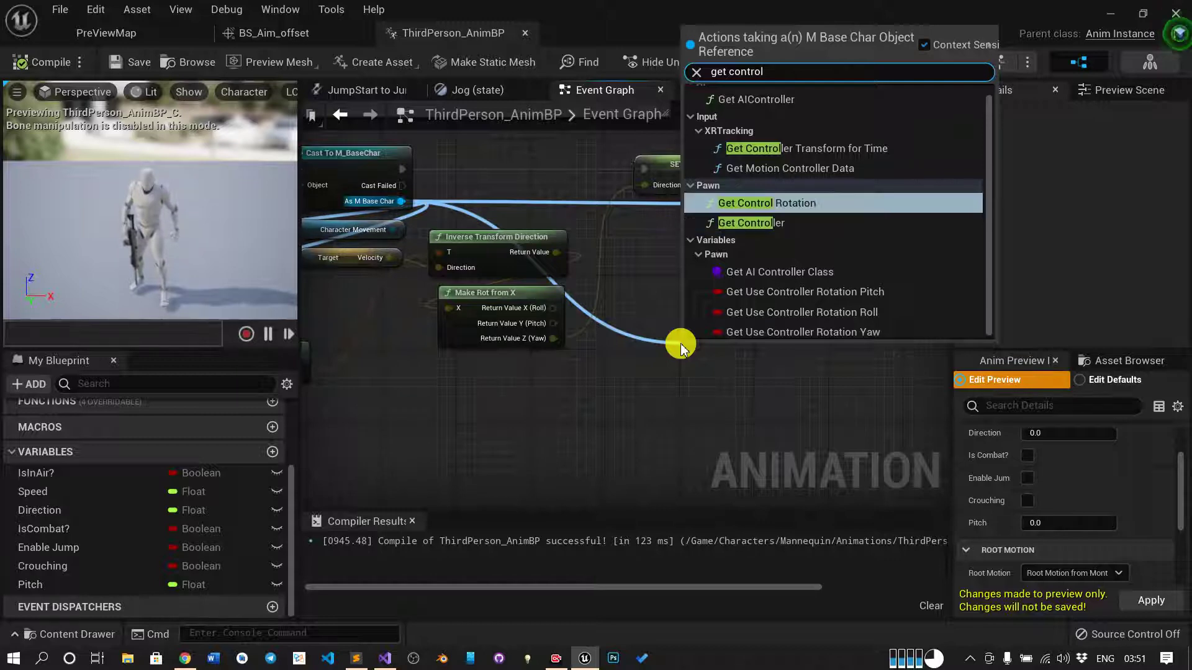
key(Return)
right_drag(783, 372, 588, 348)
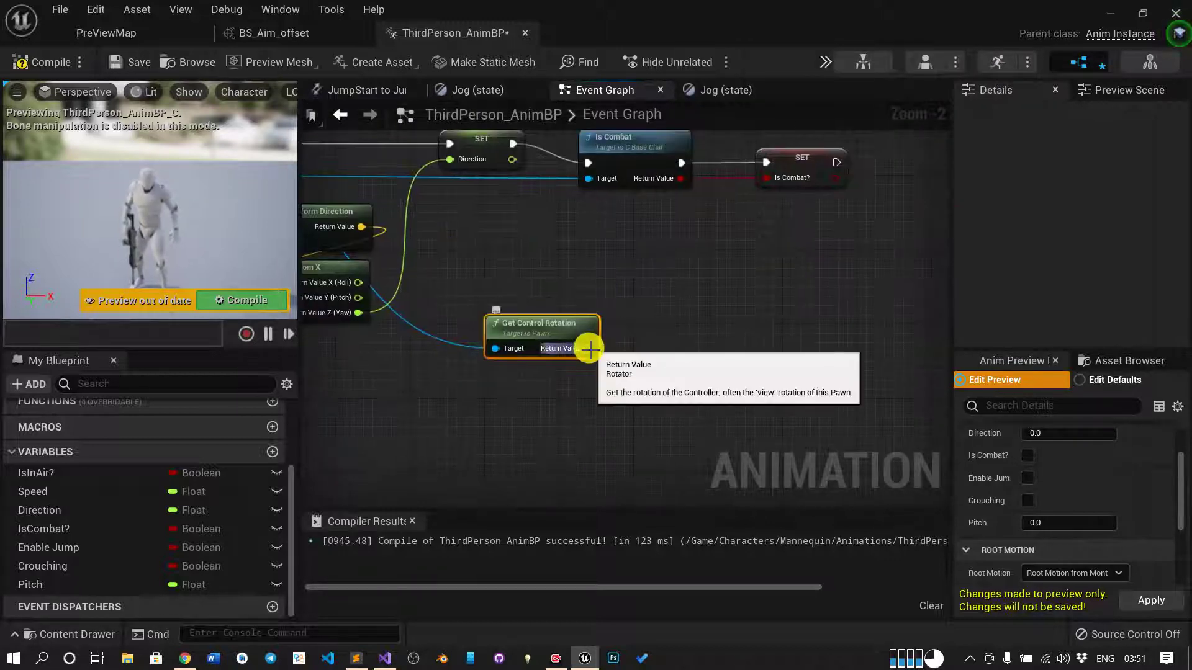
right_click(589, 349)
click(649, 398)
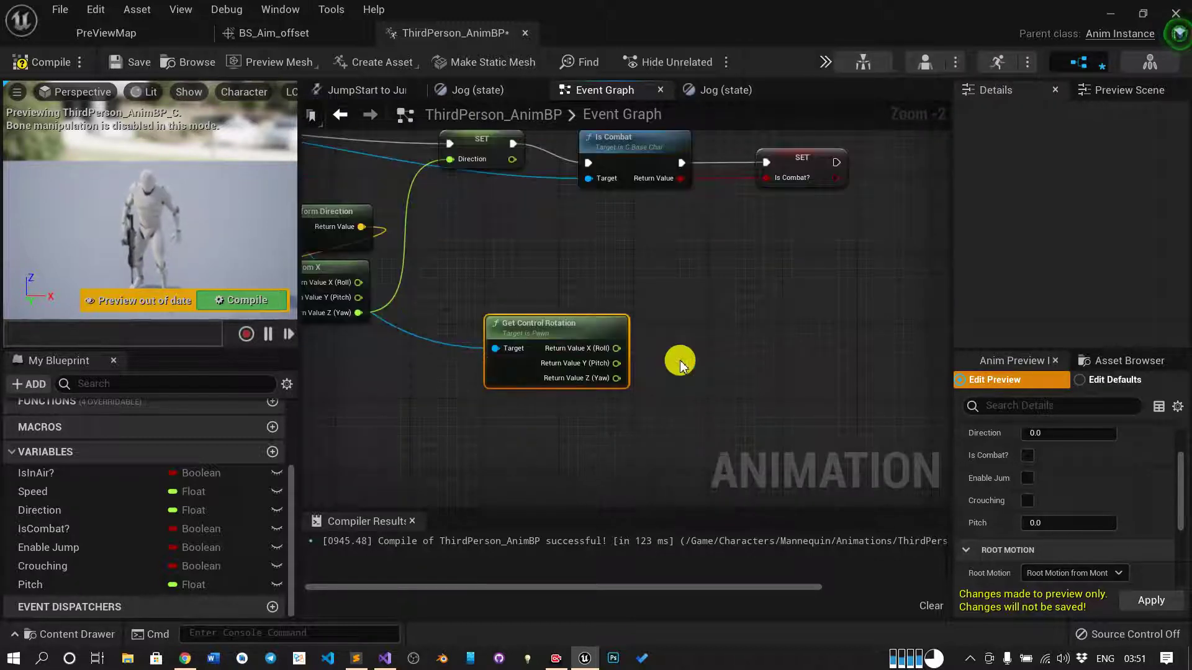
- Add a Print String after SET Is Combat that prints the rotation's Pitch
right_drag(652, 367, 599, 387)
mouse_move(564, 385)
mouse_down()
mouse_move(765, 315)
mouse_move(799, 317)
mouse_up()
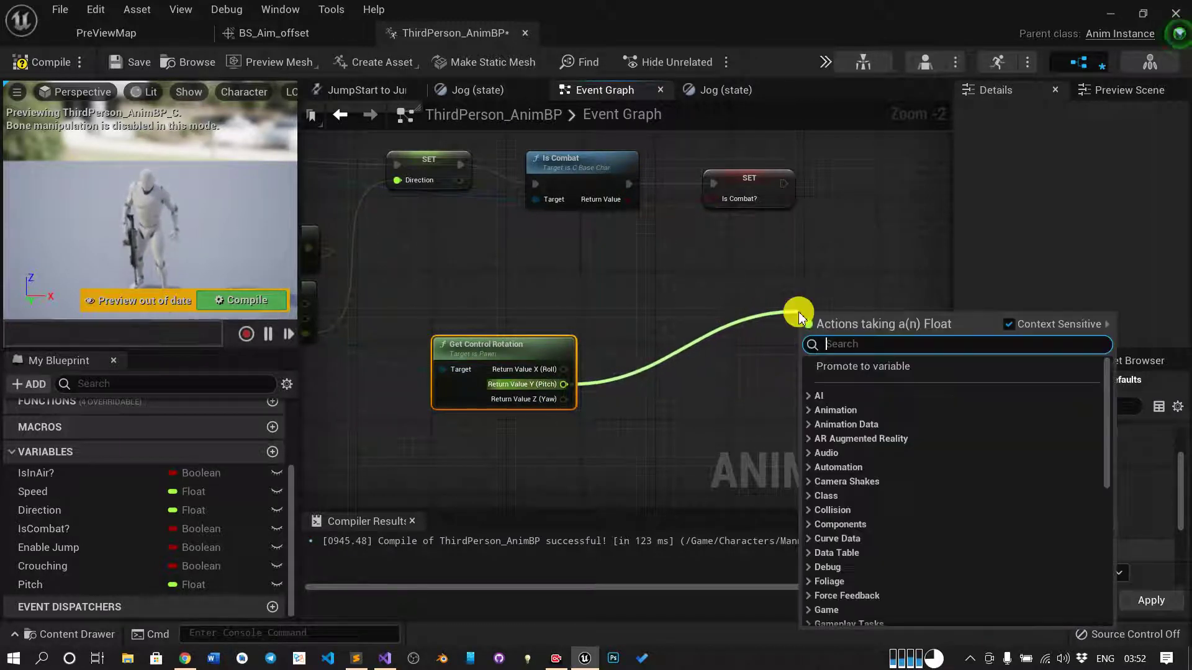
text(print)
key(Return)
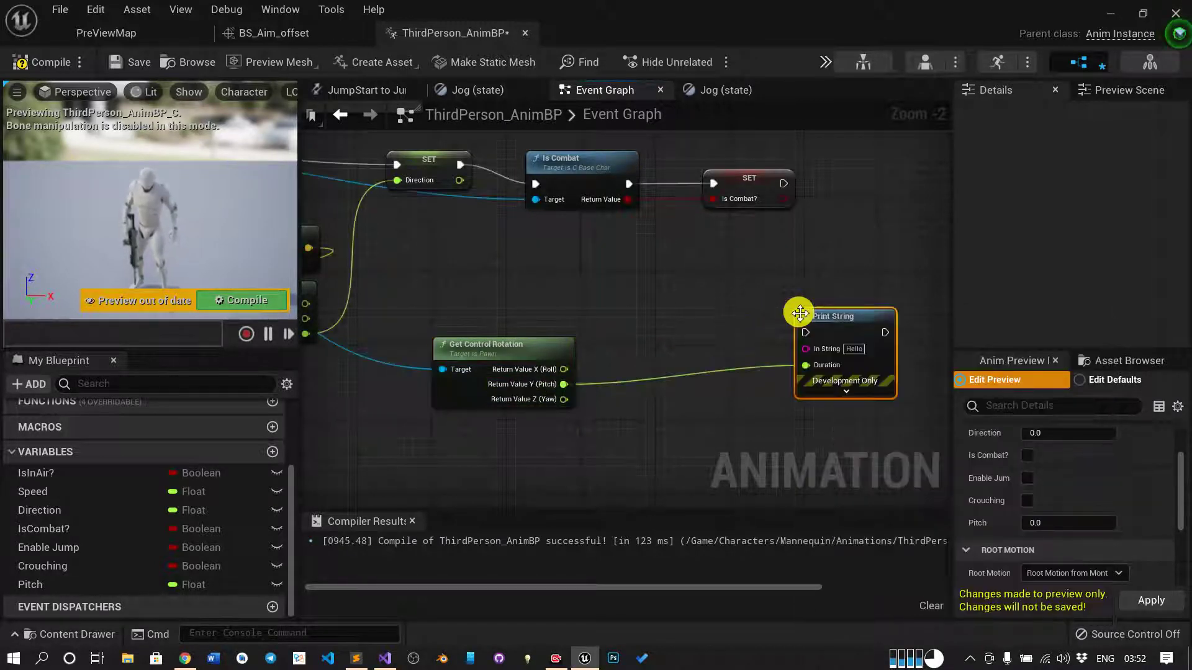
right_drag(796, 314, 686, 299)
mouse_move(677, 183)
mouse_down()
mouse_move(712, 343)
mouse_move(769, 341)
mouse_up()
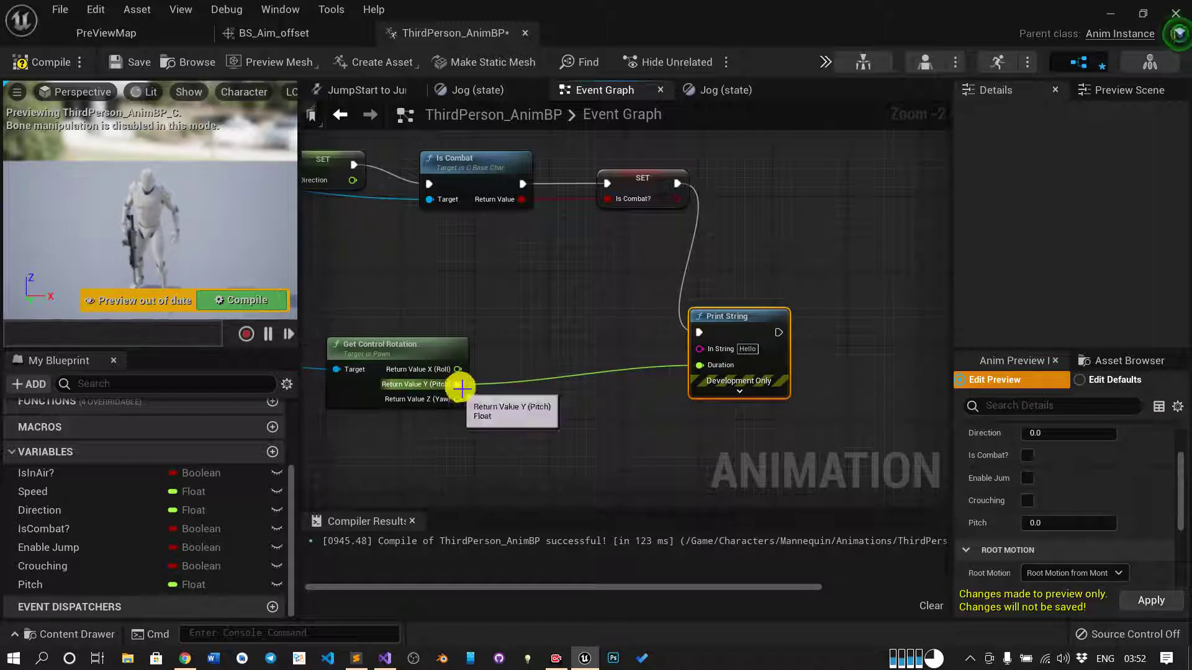
drag(458, 384, 699, 349)
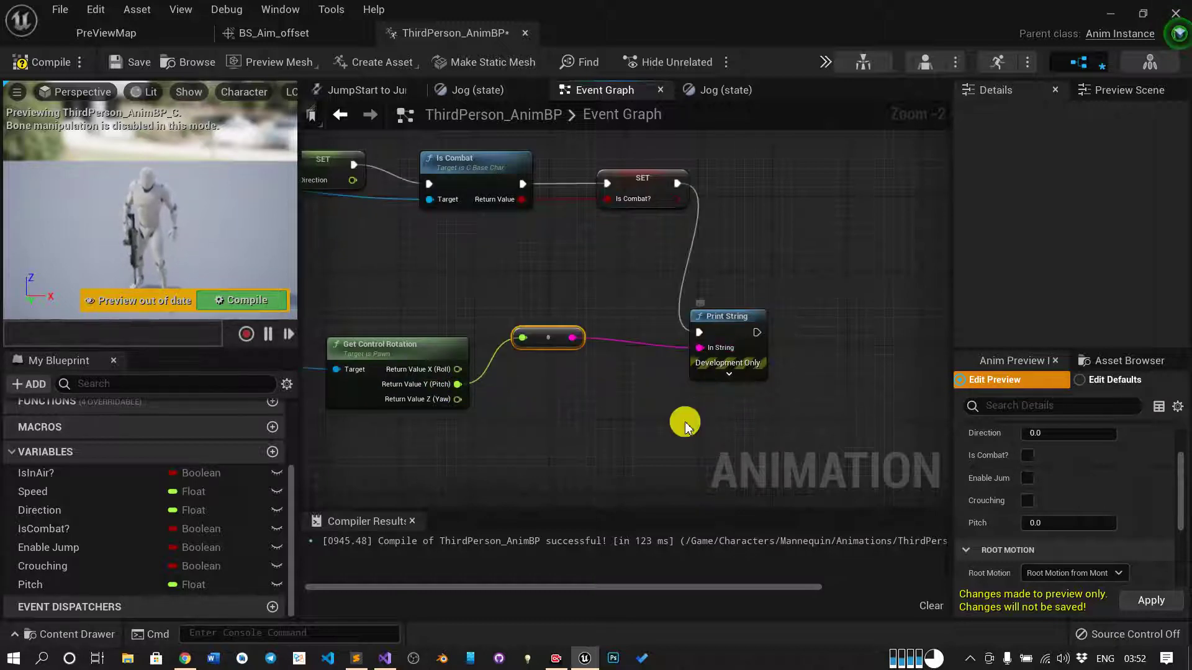
- Compile, play PreViewMap to see pitch values like 344.111145 print, then return to ThirdPerson_AnimBP
click(39, 64)
click(186, 37)
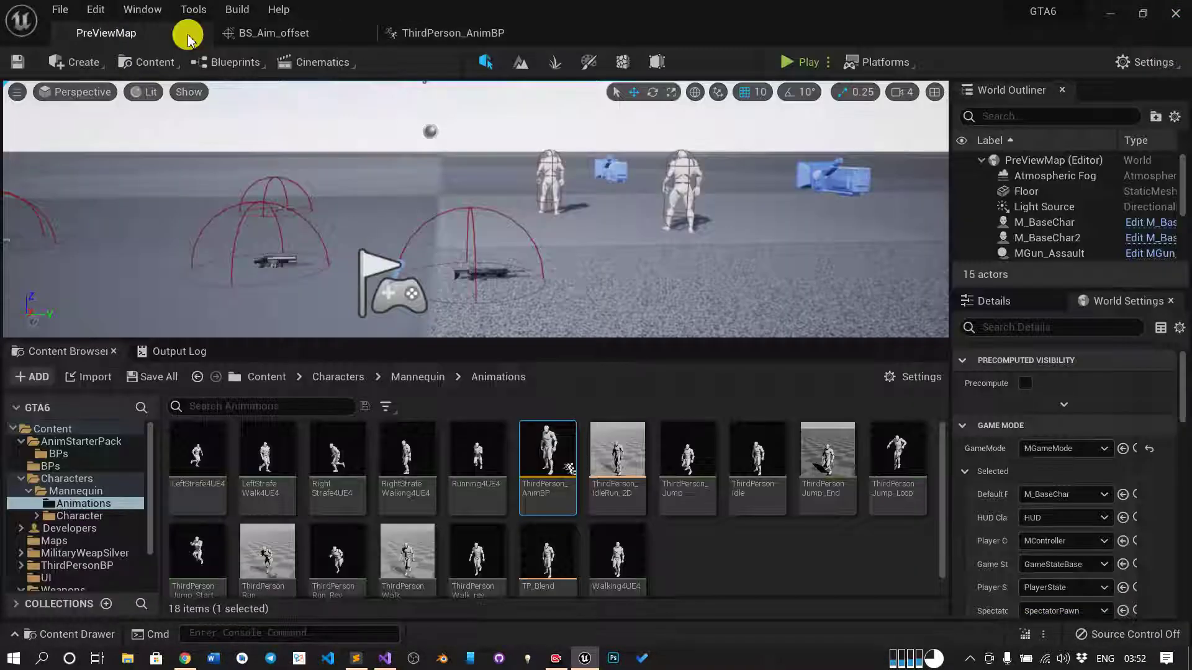
click(806, 63)
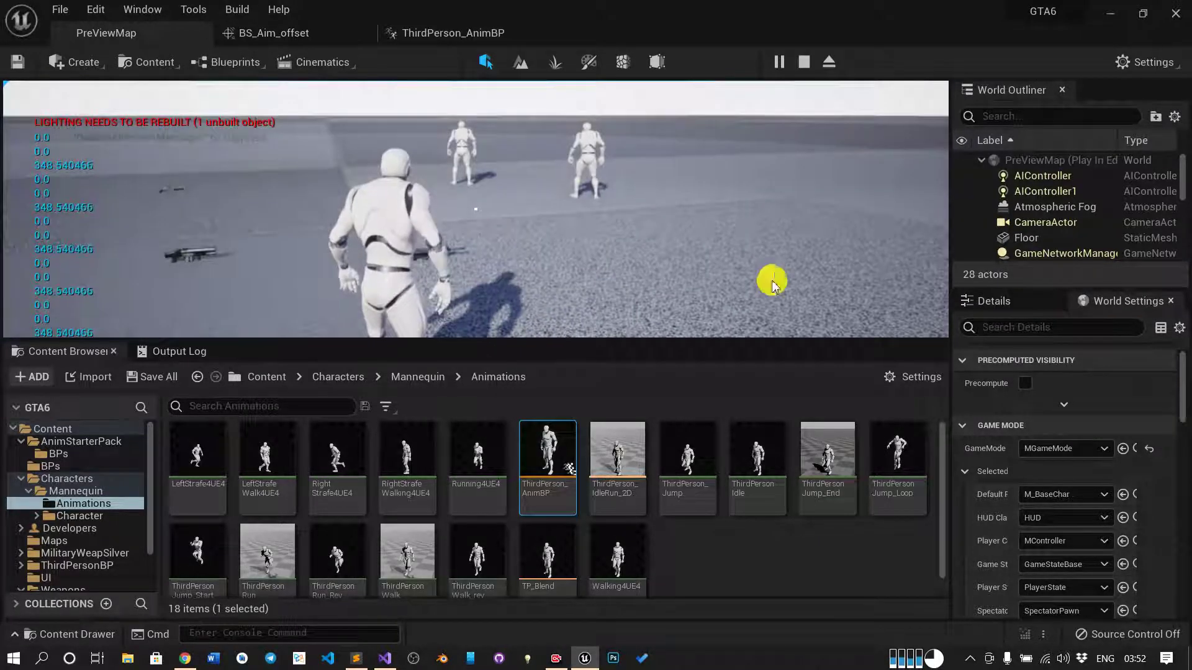
key(Escape)
click(478, 34)
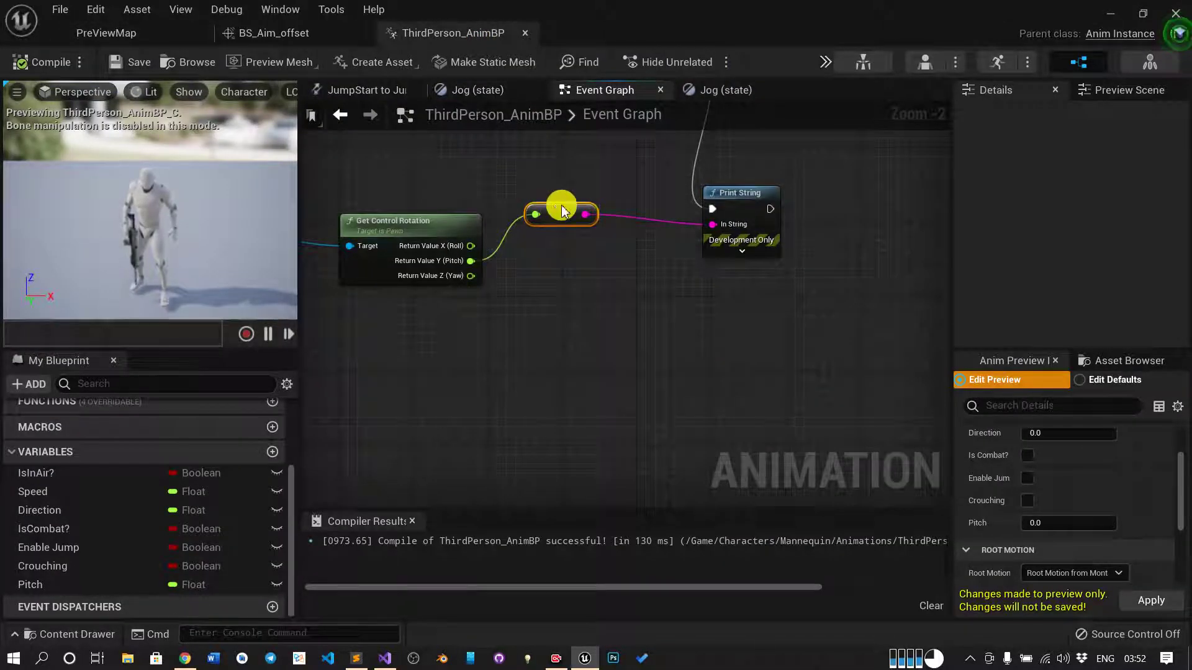
- Delete the Print String and its conversion node from the Event Graph
drag(552, 198, 603, 238)
right_drag(724, 298, 674, 380)
right_drag(692, 289, 675, 326)
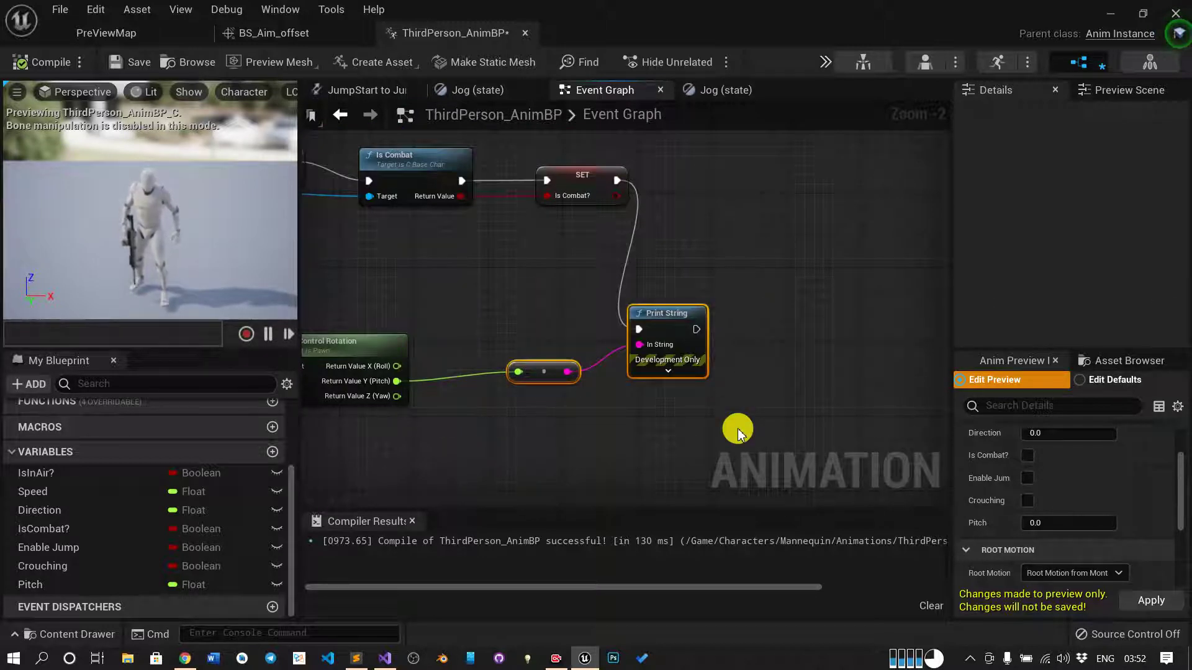
key(Delete)
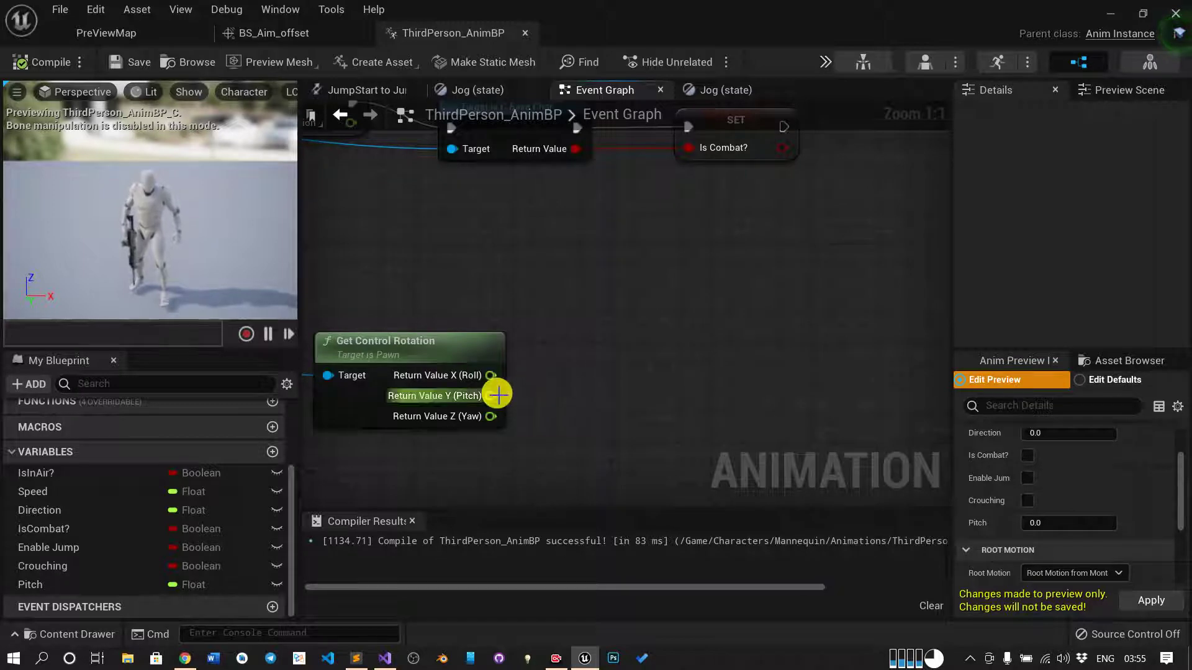
- Place a Branch node and wire the SET Is Combat? execution output into it
drag(491, 396, 777, 263)
right_drag(785, 112, 693, 239)
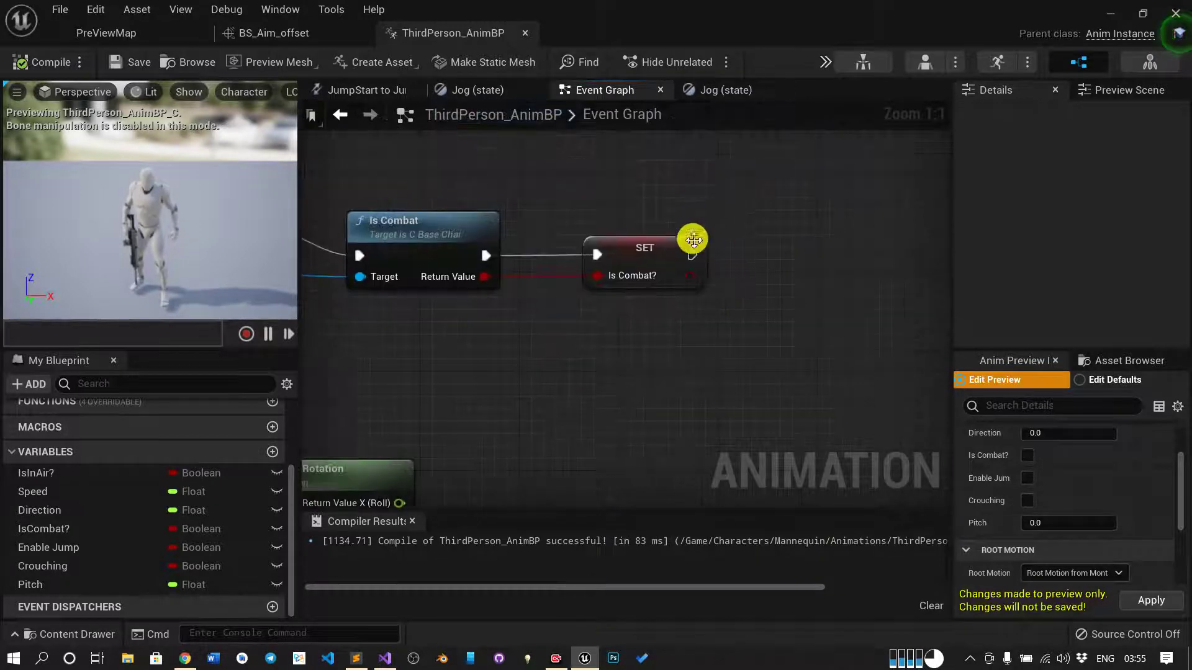
click(741, 349)
drag(693, 255, 755, 381)
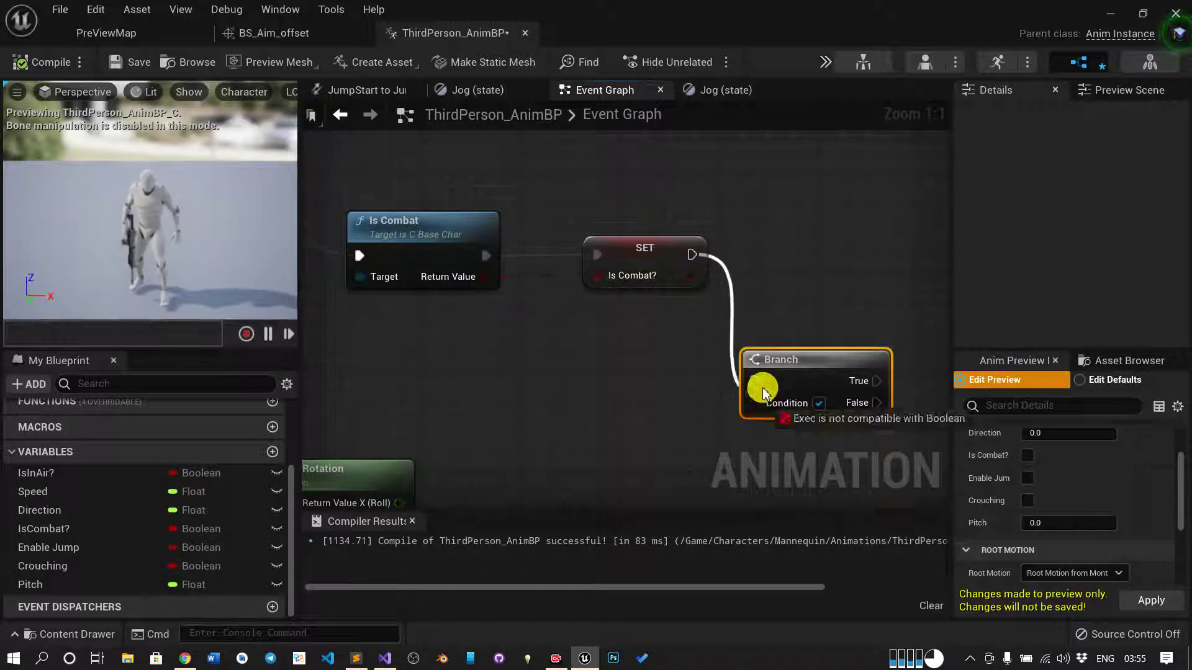
right_drag(697, 434, 726, 347)
drag(445, 426, 531, 400)
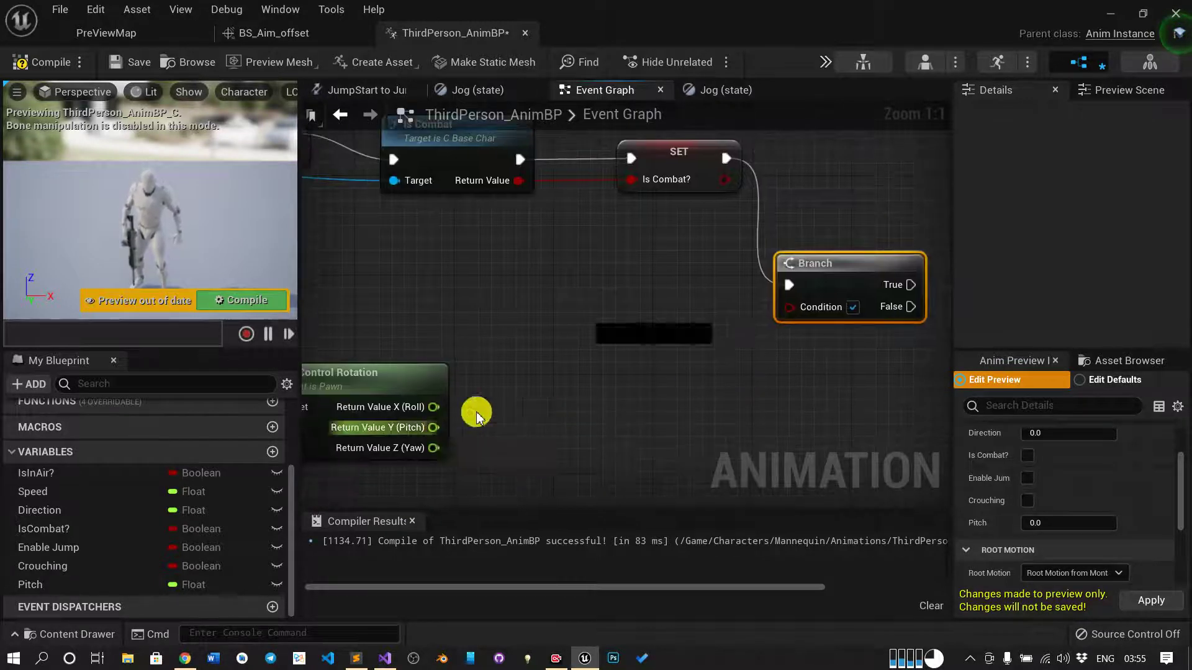
- Add a Greater comparison on the control-rotation Pitch and briefly play-test the level
text(>)
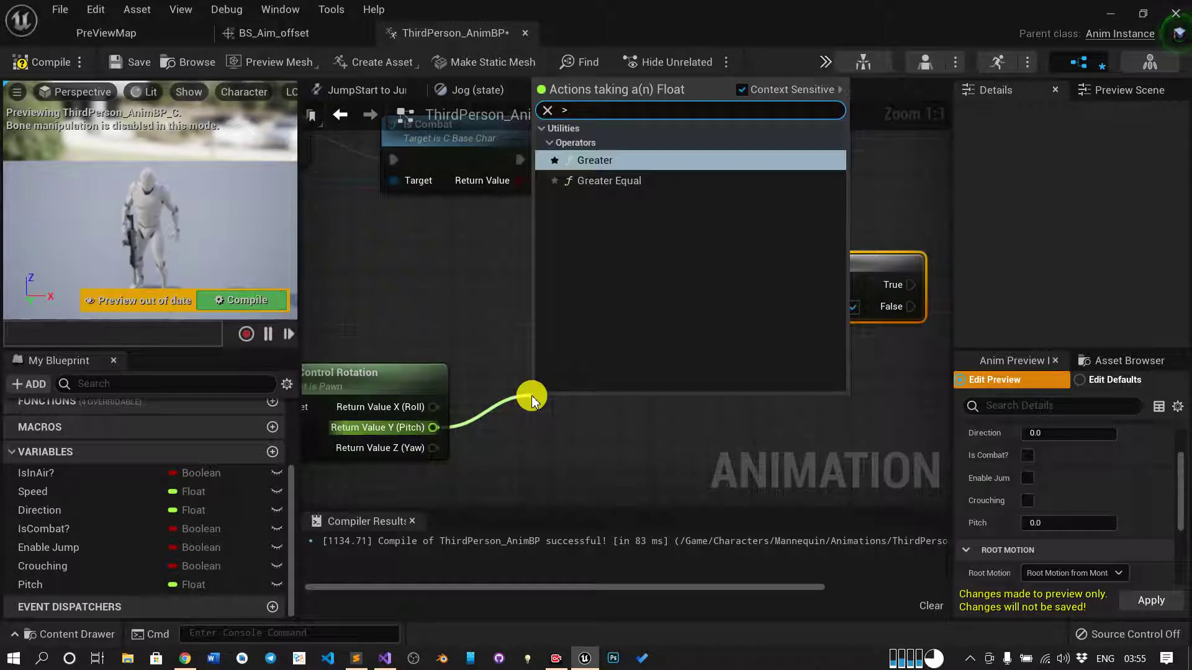
key(Return)
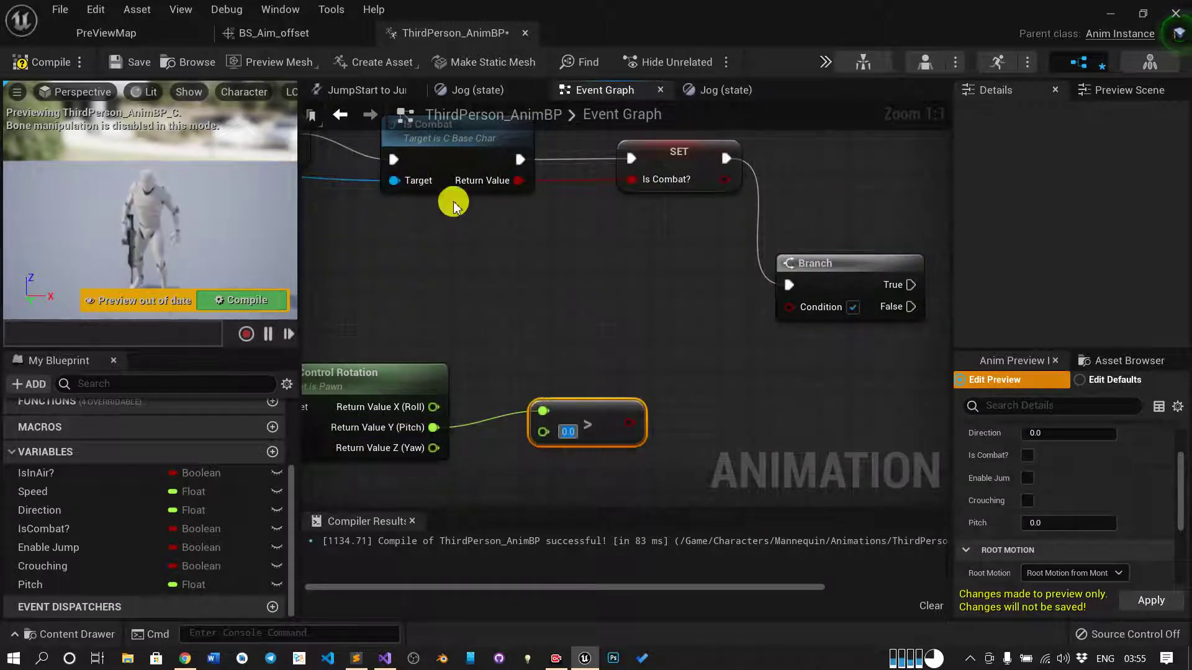
click(87, 33)
click(800, 62)
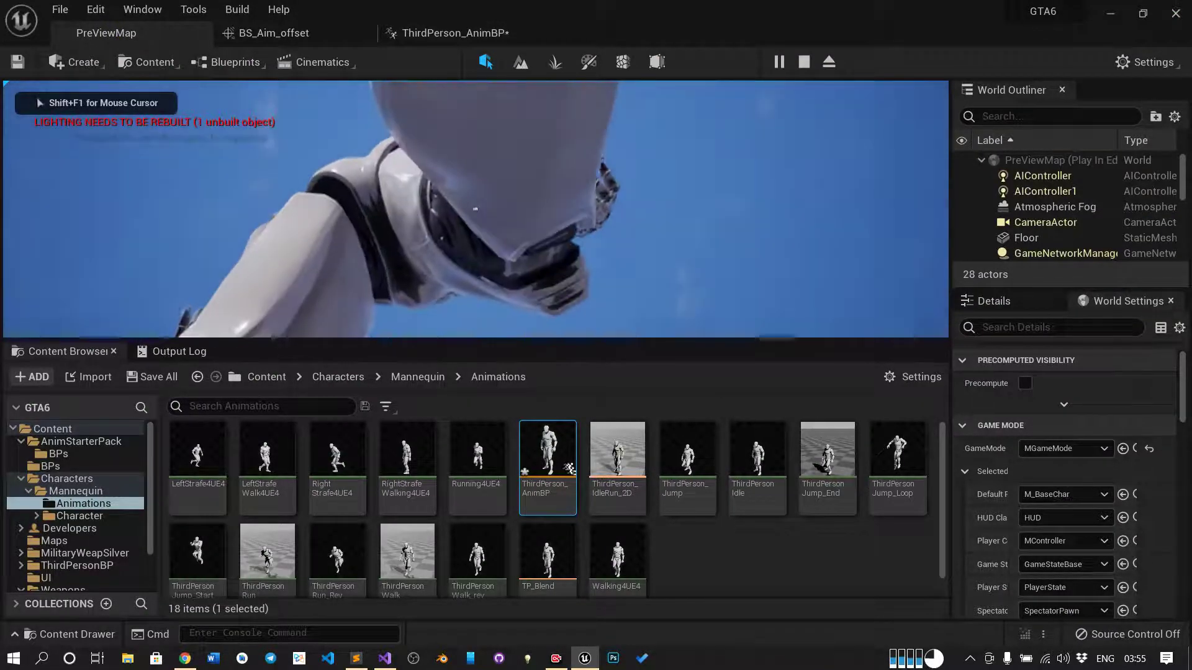
key(shift+F1)
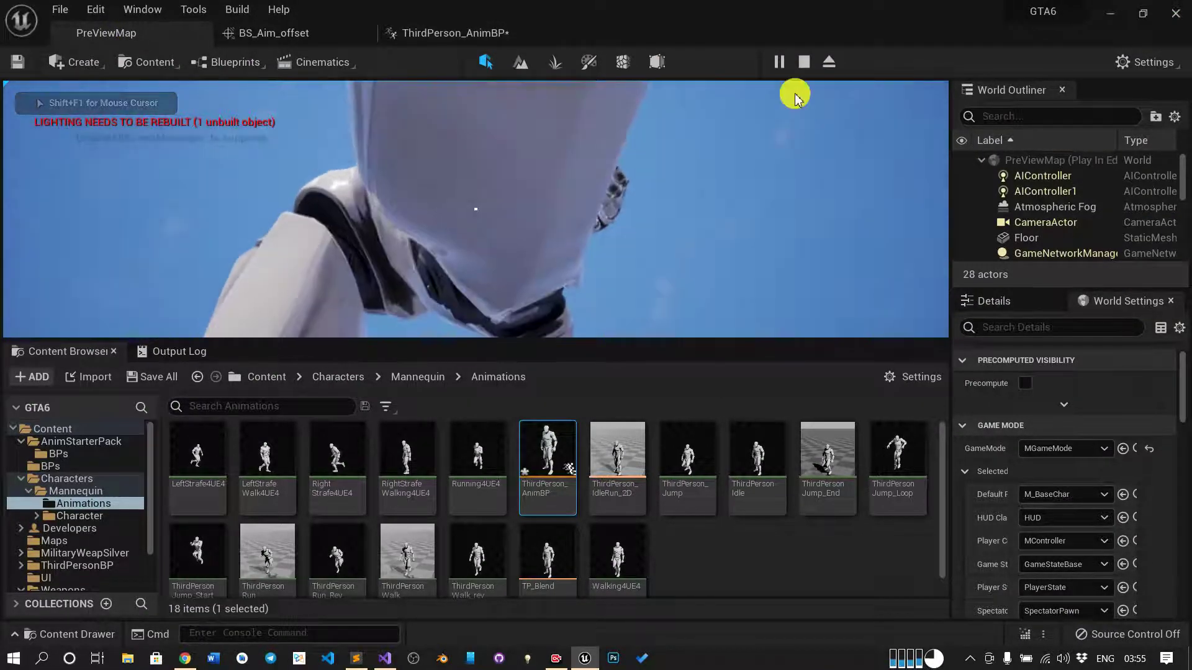
click(804, 62)
click(441, 33)
- Set the comparison threshold to 100.0, wire it to the Branch condition, and add a Pitch setter
right_drag(565, 309, 615, 211)
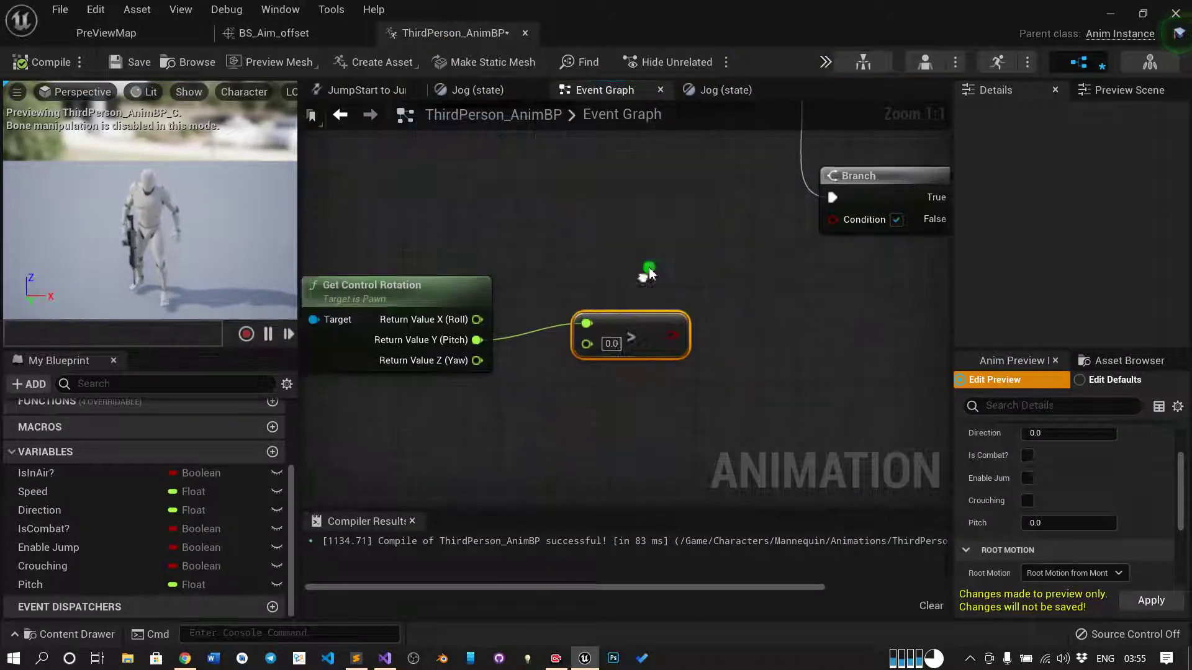
click(621, 337)
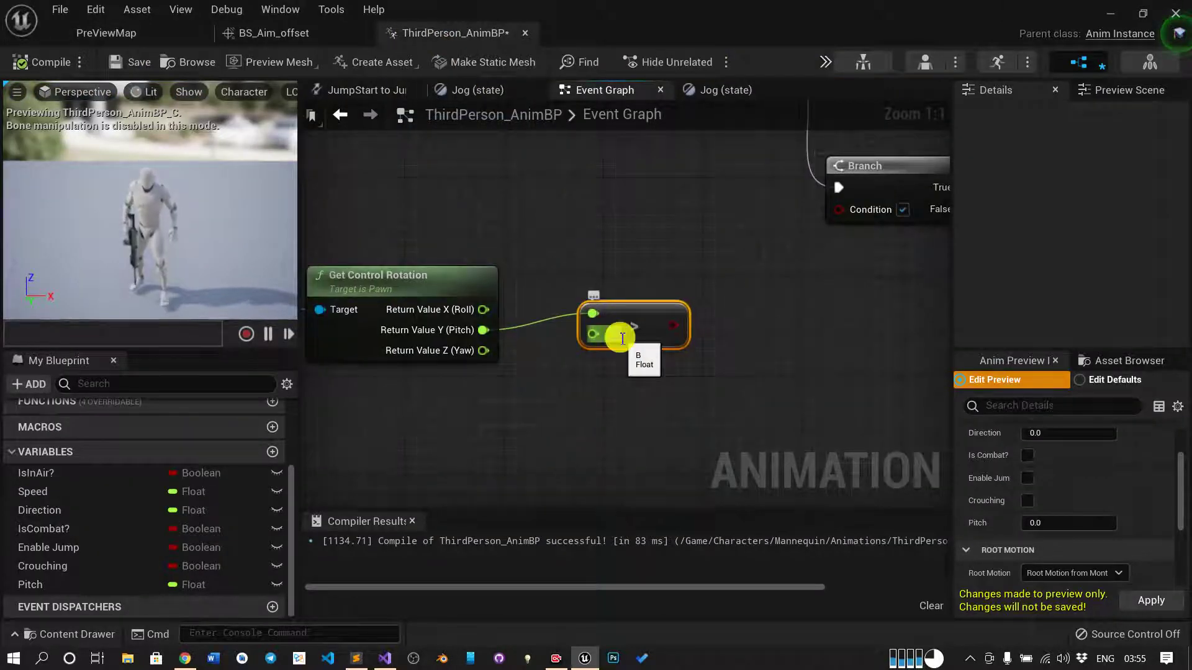
text(90)
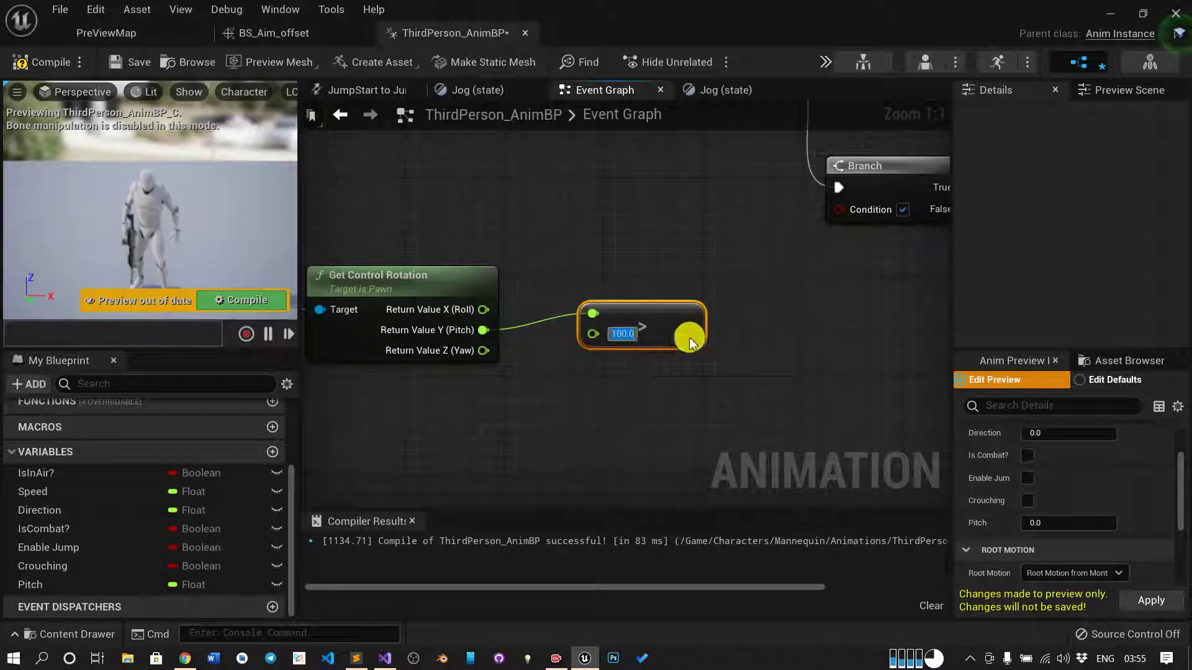
click(687, 359)
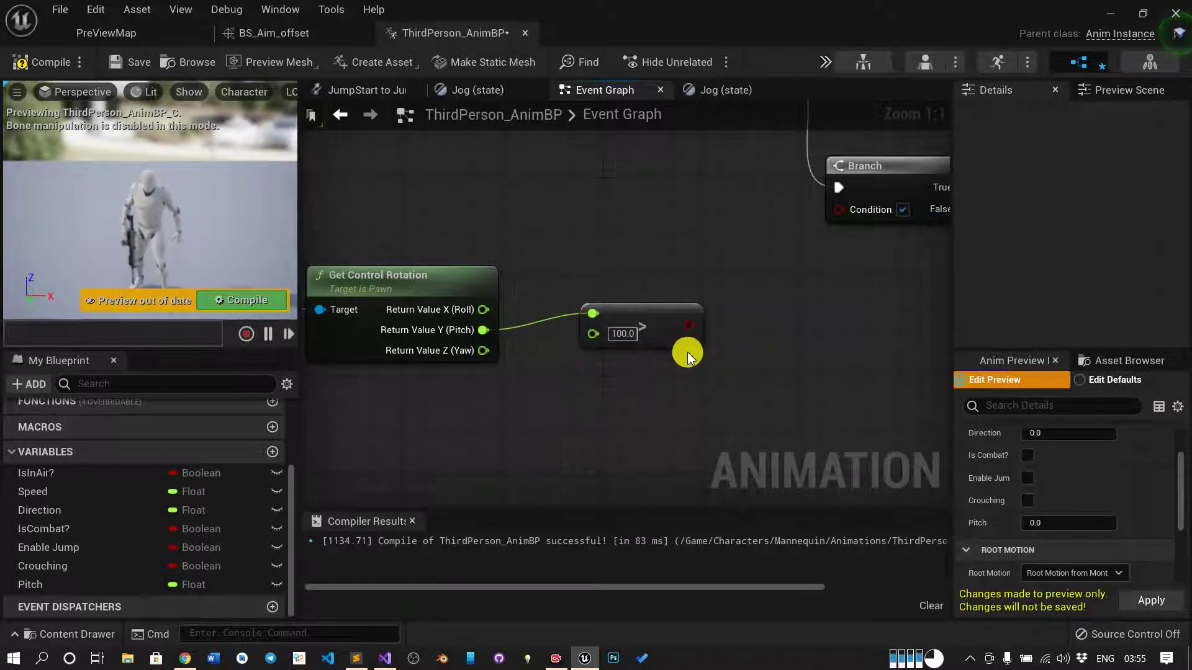
right_drag(713, 345, 634, 400)
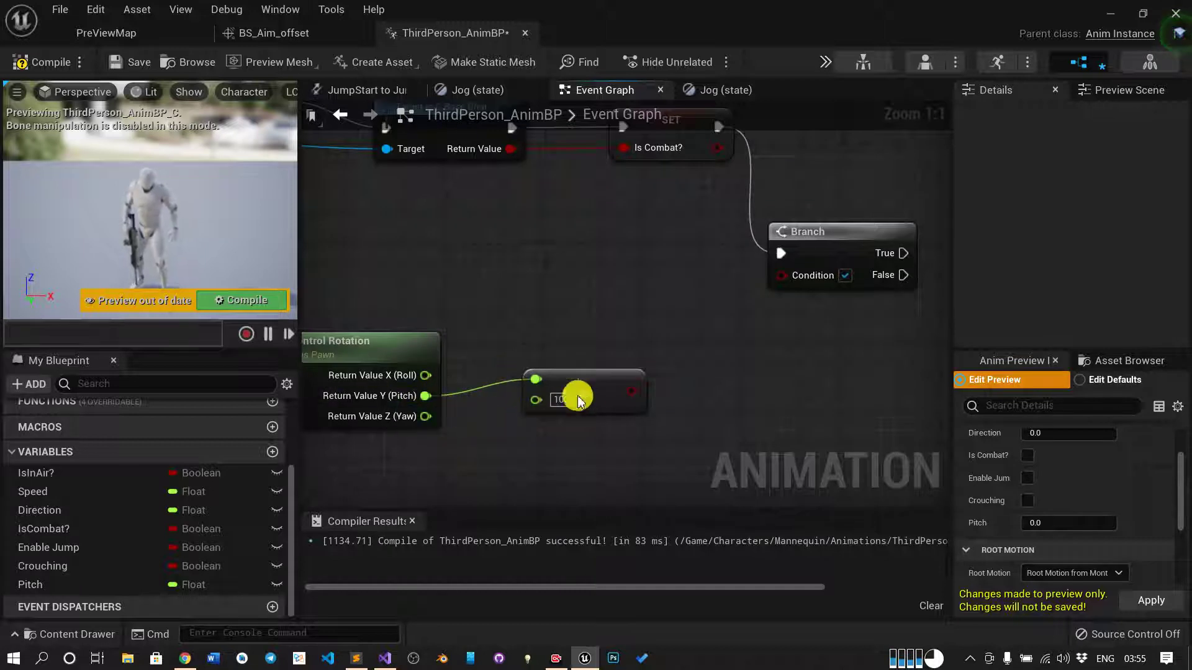
drag(661, 386, 792, 285)
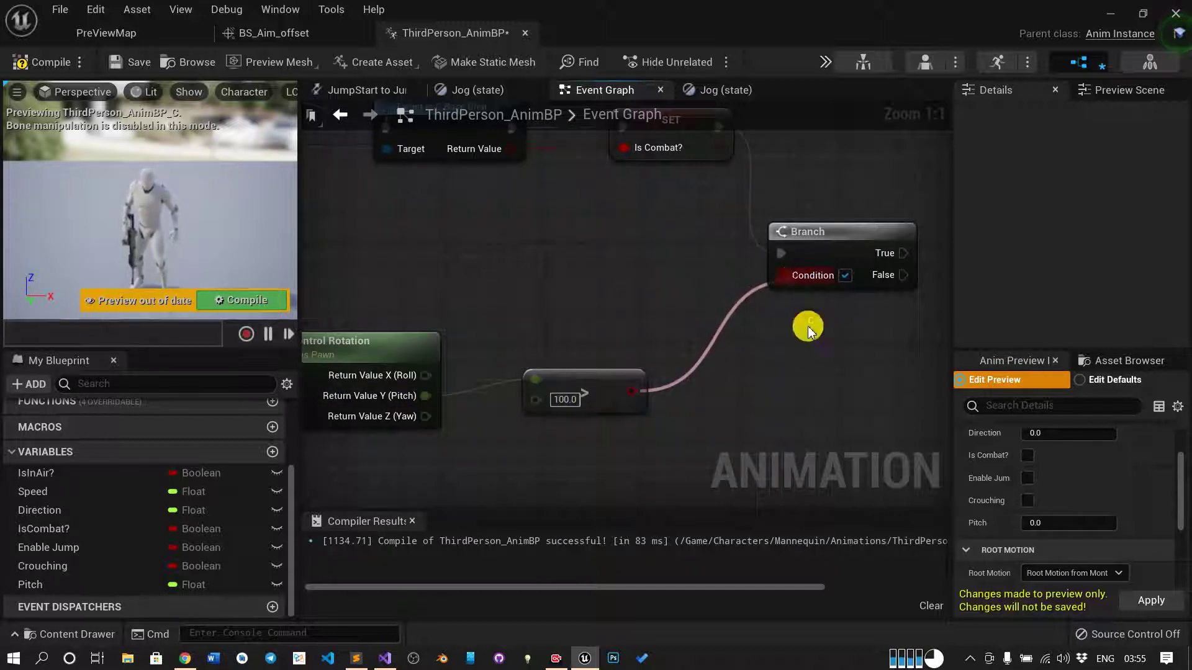
right_drag(809, 329, 607, 385)
mouse_move(30, 584)
mouse_down()
mouse_move(729, 335)
mouse_move(705, 309)
mouse_up()
- Wire the comparison into the Branch and feed pitch minus 360.0 into the True-path Pitch setter
drag(820, 314, 860, 304)
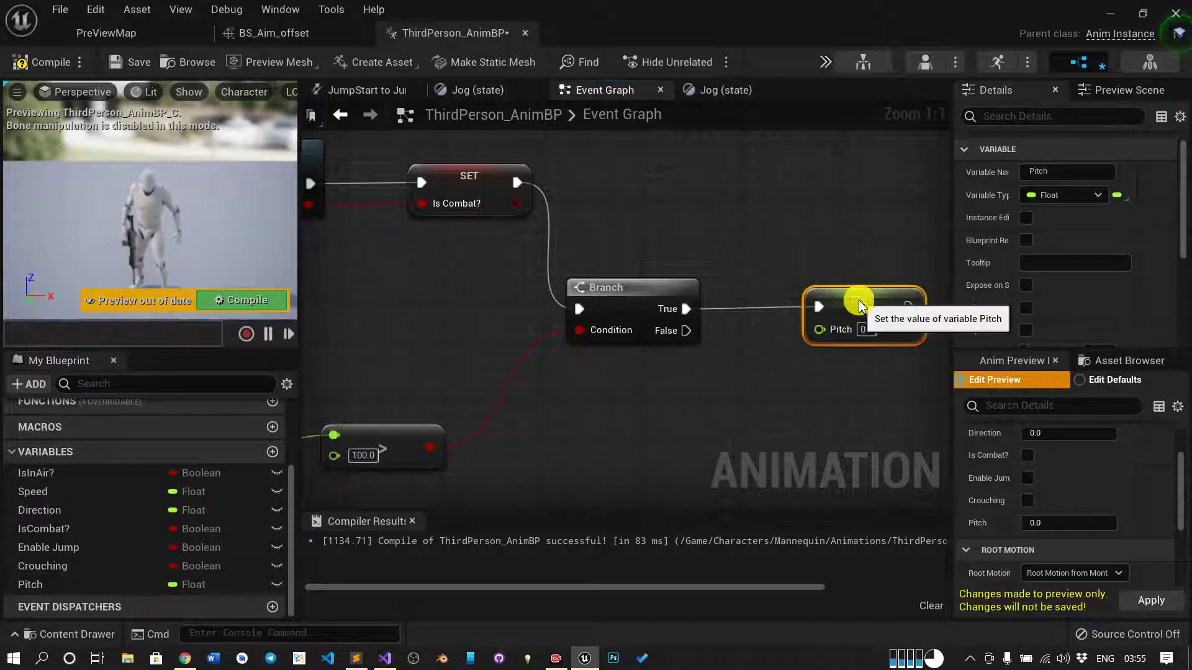
right_drag(652, 404, 751, 358)
drag(565, 366, 547, 374)
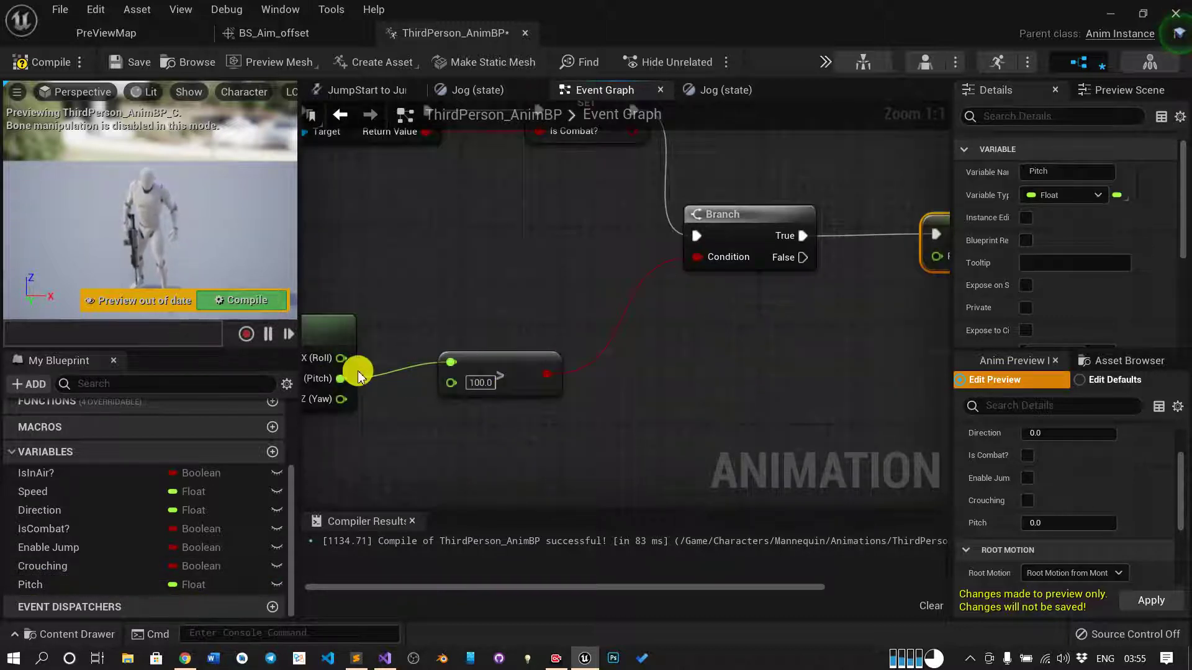
drag(342, 382, 728, 316)
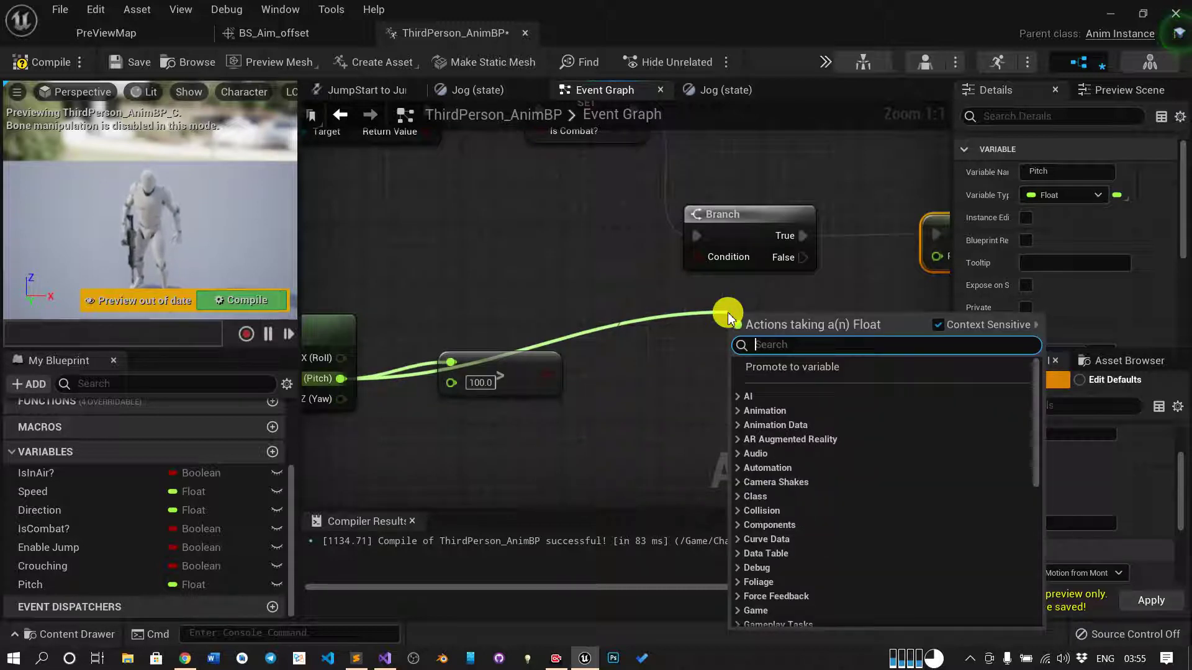
text(subtract)
key(Return)
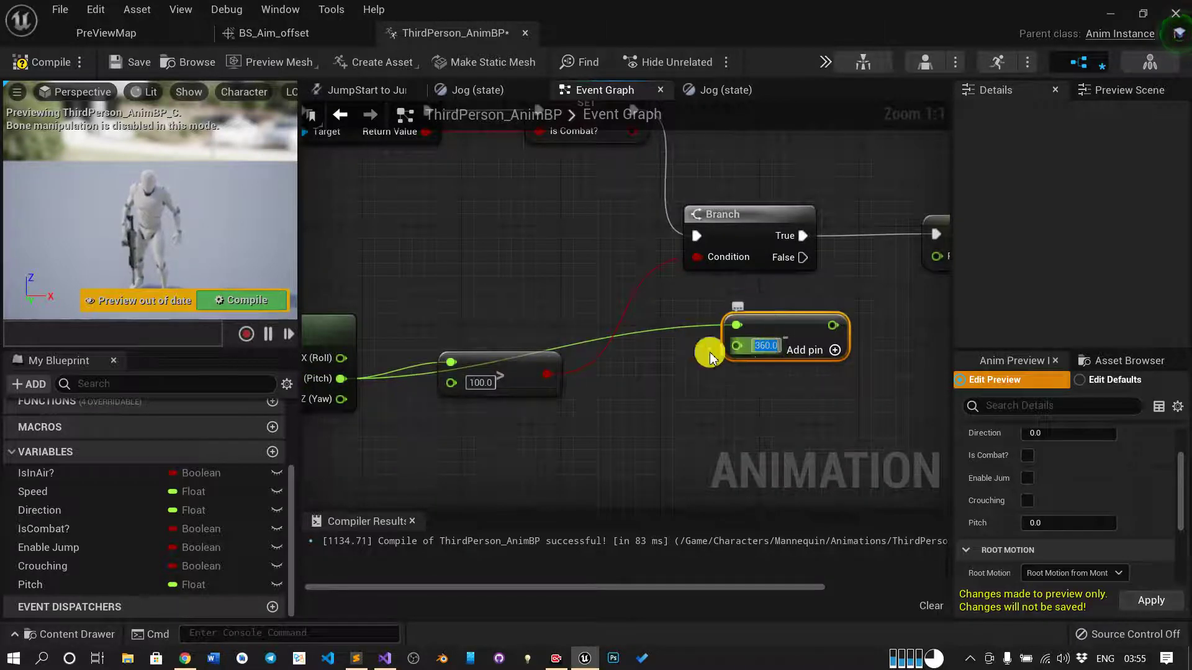
right_drag(764, 395, 683, 410)
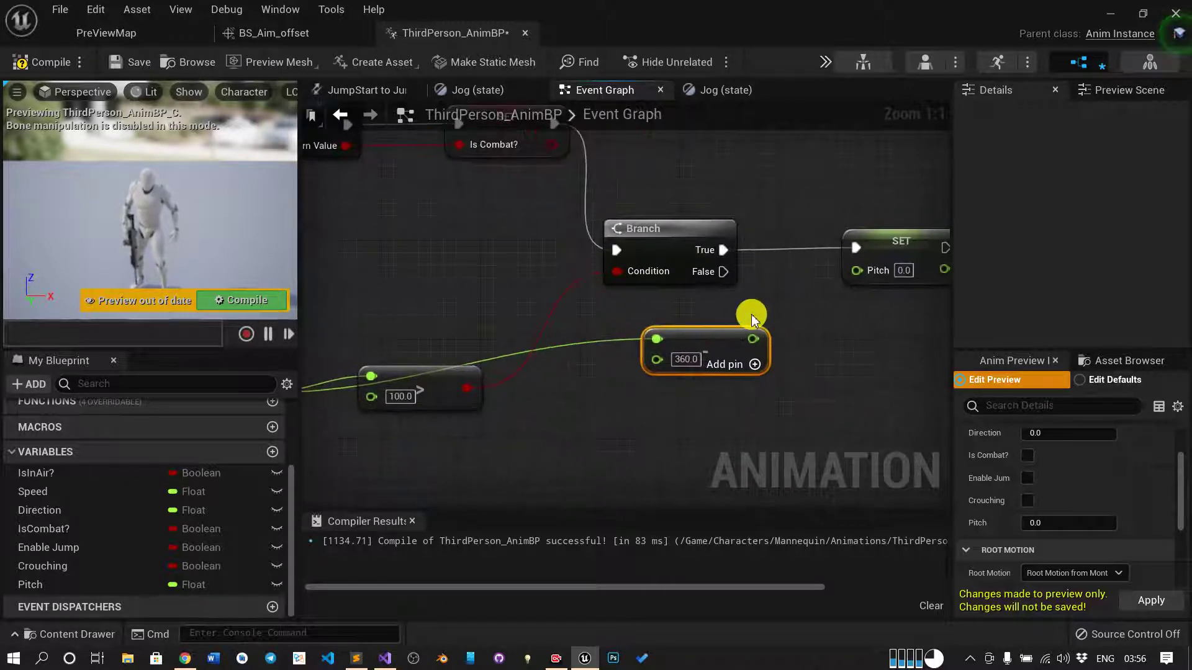
drag(752, 334, 857, 271)
right_drag(881, 283, 692, 258)
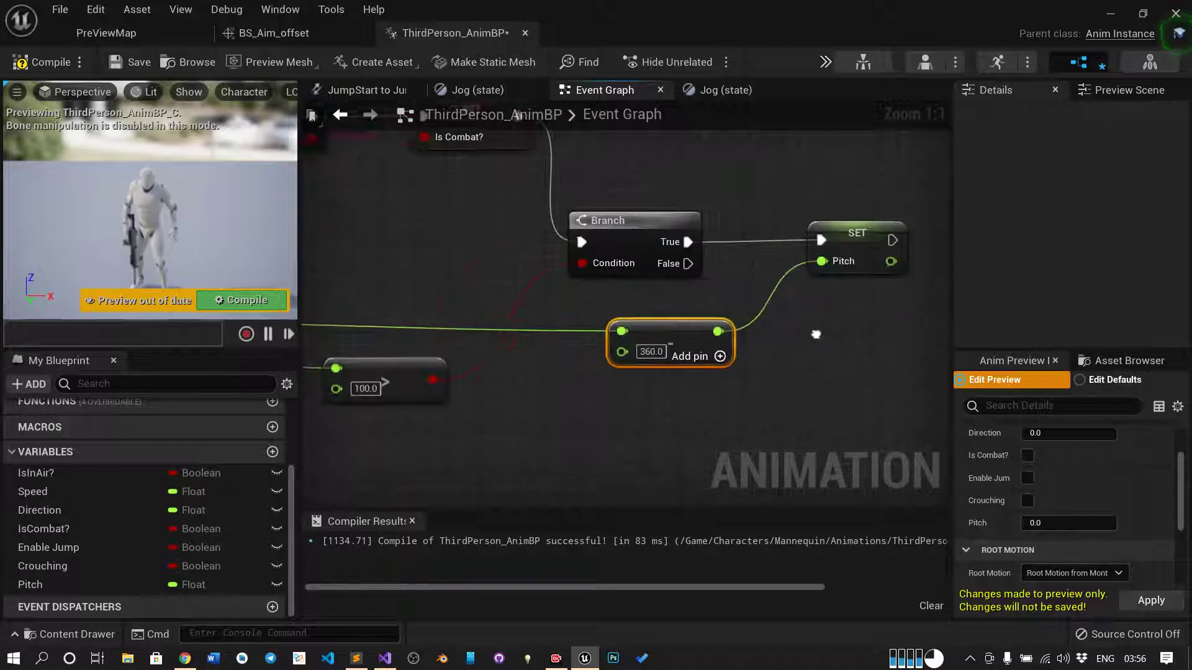
- Duplicate the Pitch setter for the False path, feed it raw pitch via a reroute, and compile
click(691, 257)
key(ctrl+c)
key(ctrl+v)
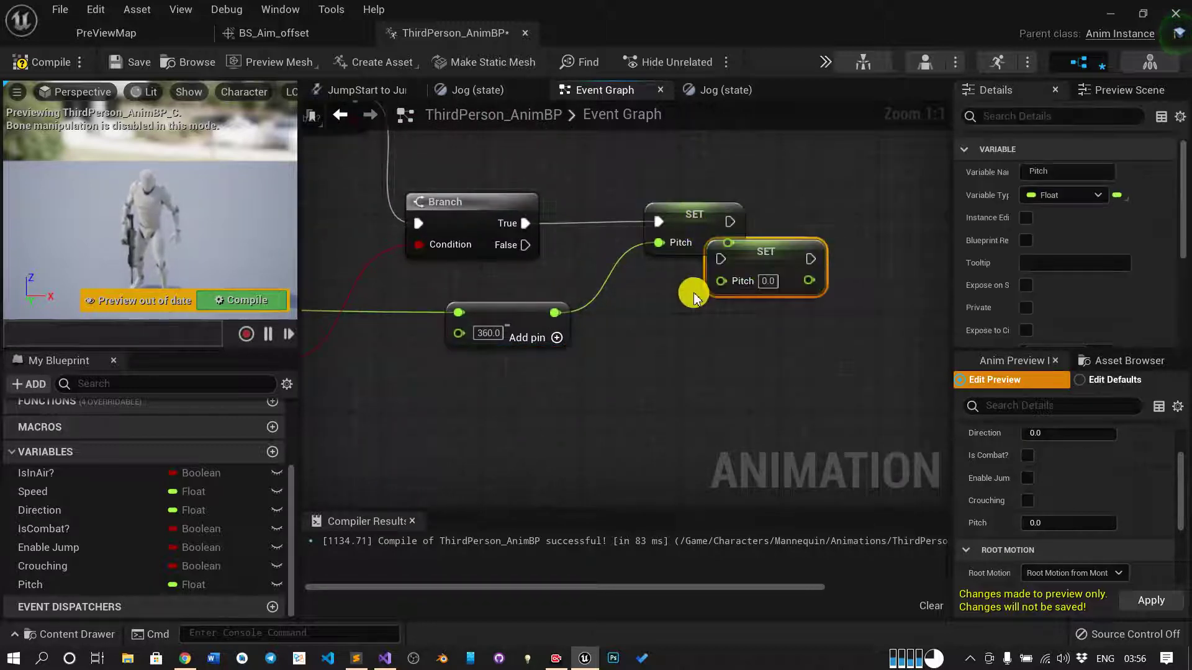
drag(739, 295, 701, 344)
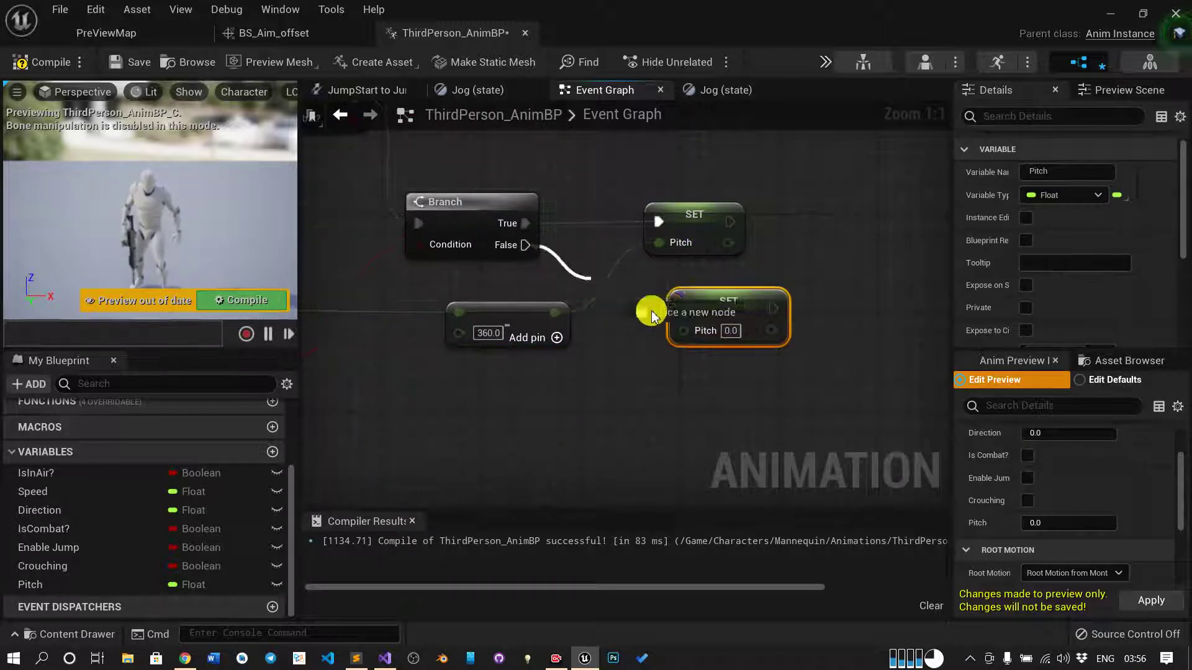
drag(532, 248, 683, 309)
right_drag(304, 354, 515, 362)
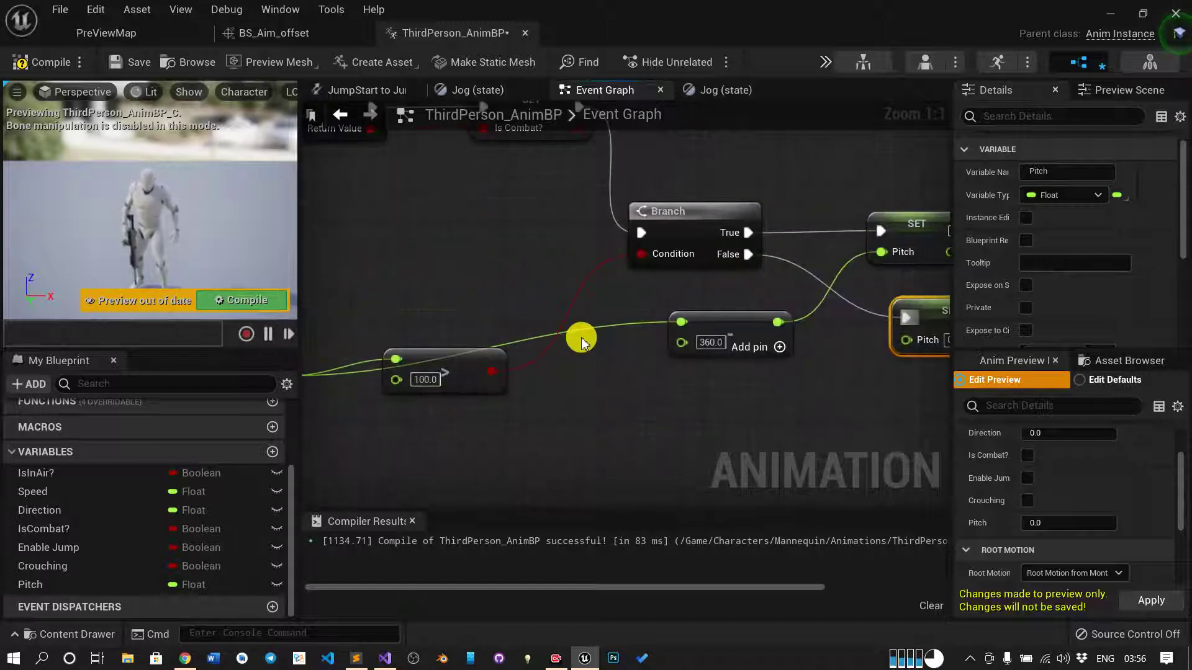
double_click(587, 332)
drag(587, 330, 906, 343)
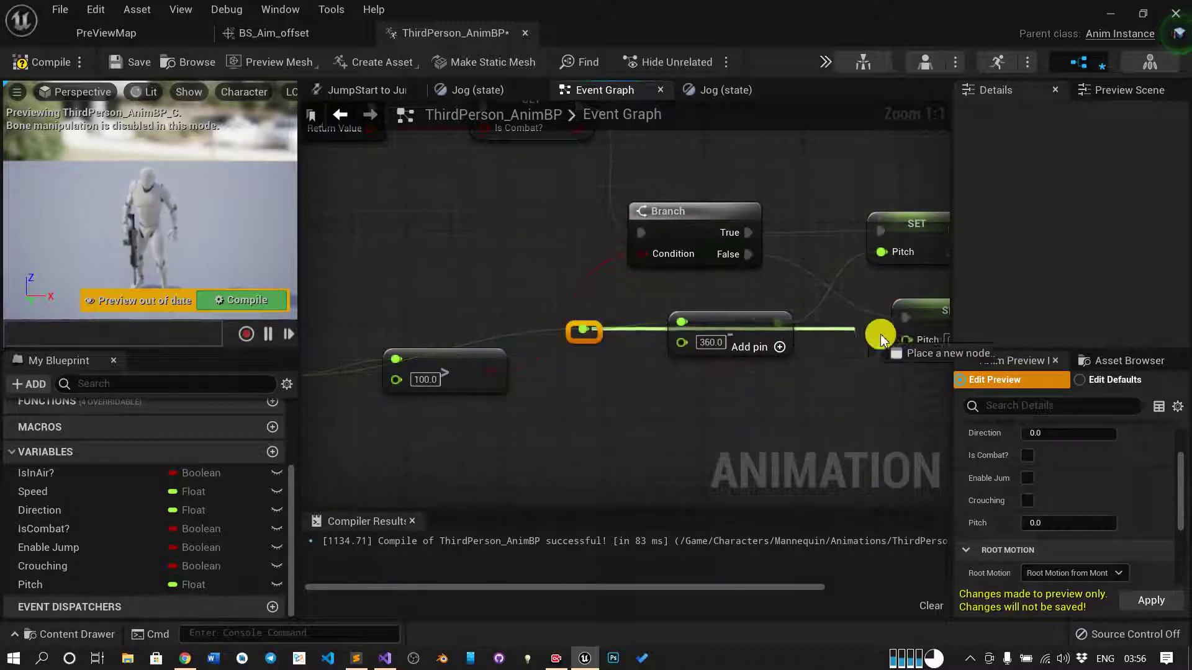
right_drag(845, 400, 677, 438)
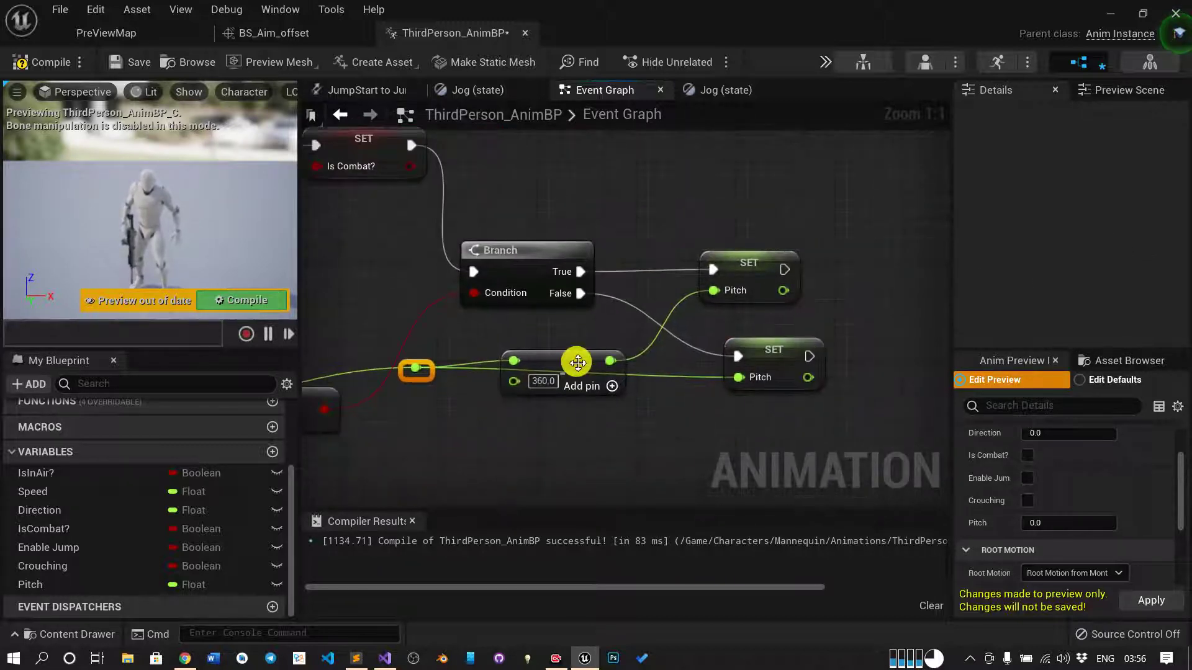
drag(577, 363, 540, 326)
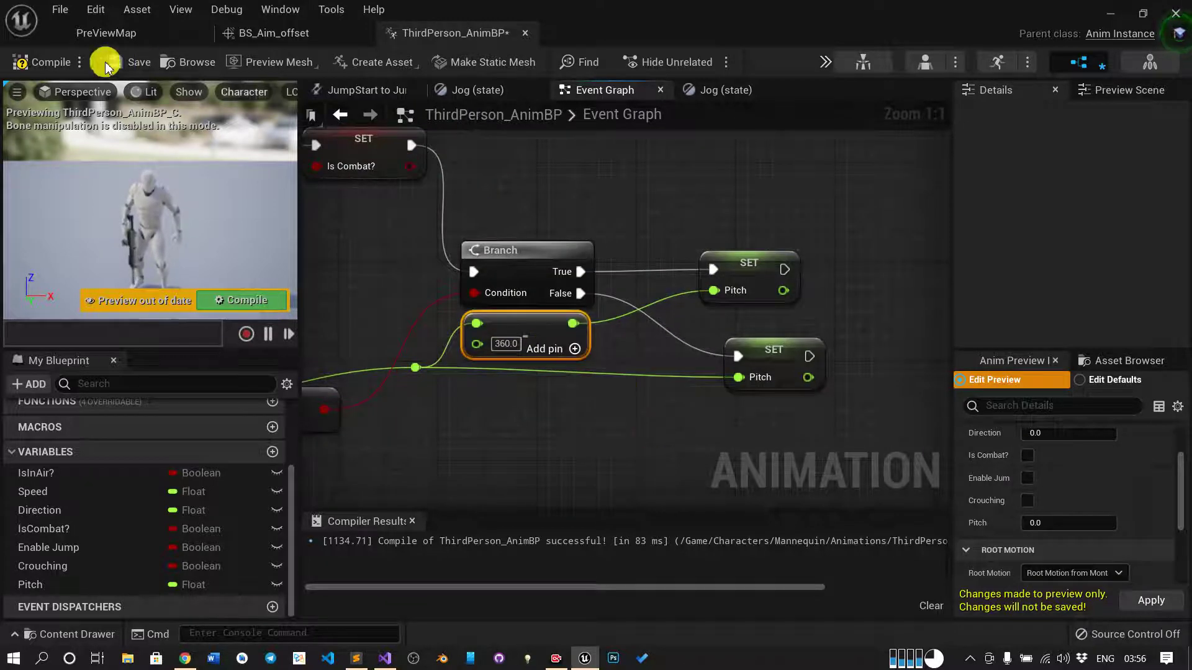
click(37, 62)
- Save the animation blueprint and start a play session of the PreViewMap level
click(130, 62)
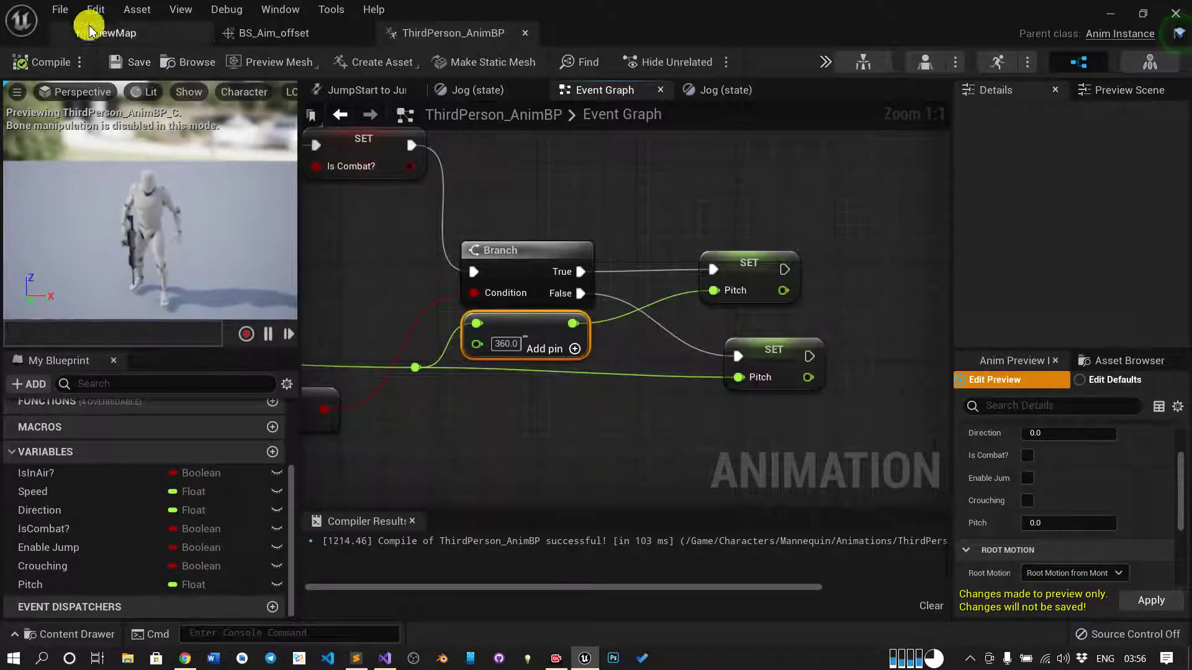
click(110, 34)
click(802, 60)
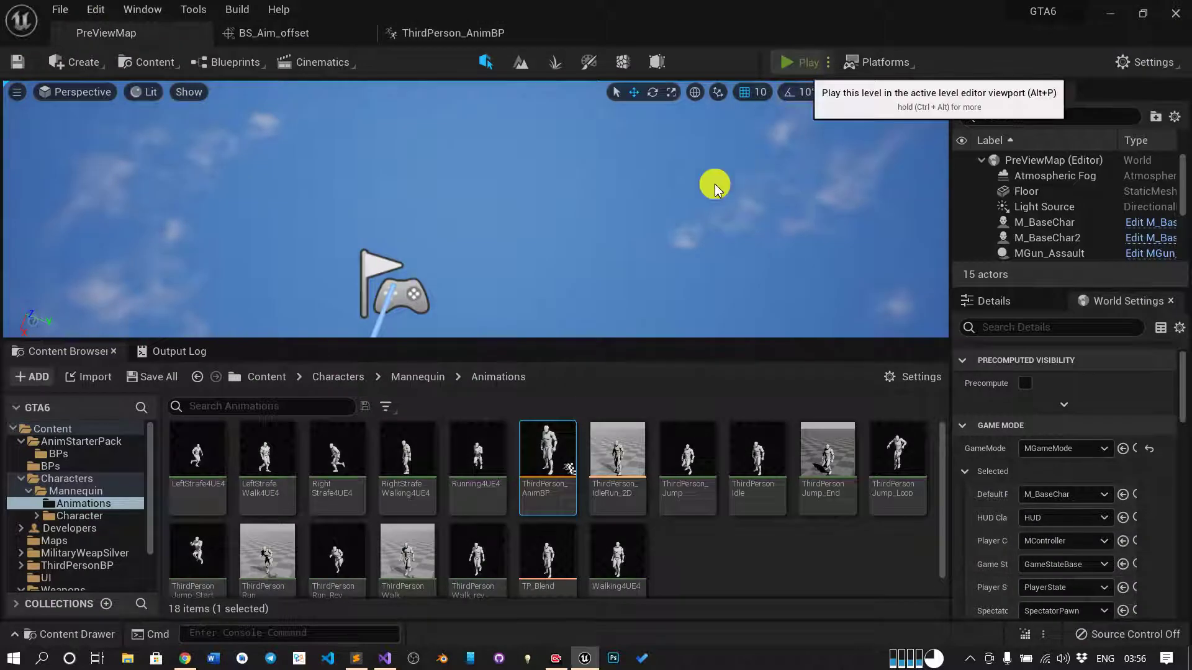
click(475, 209)
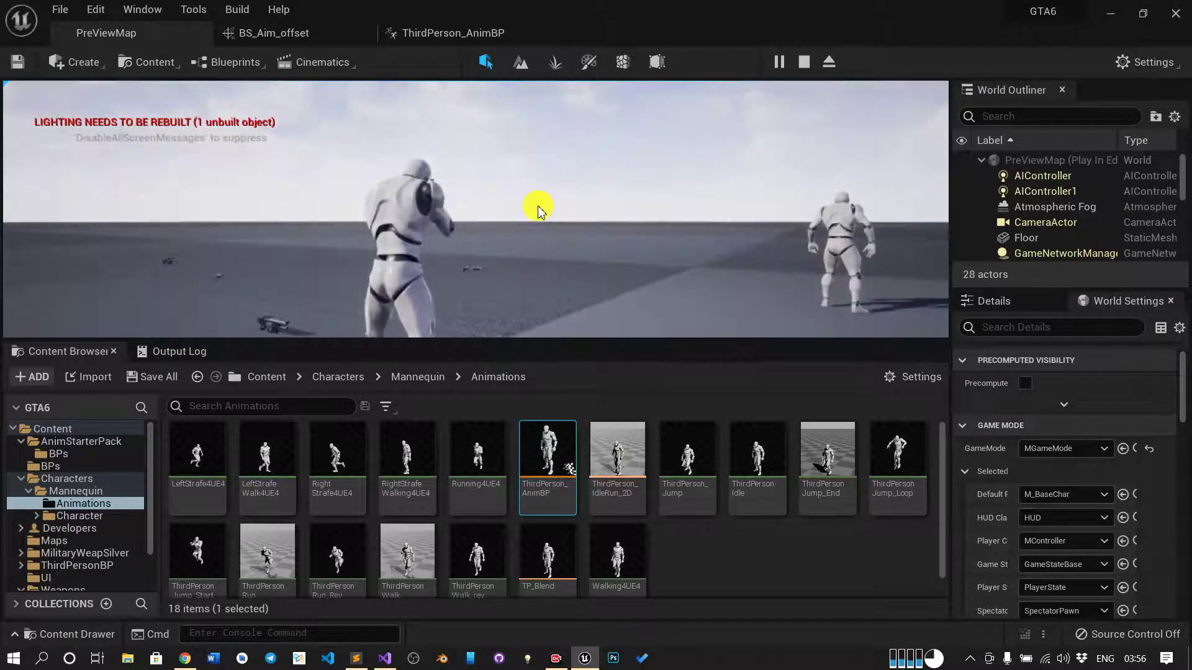
- Stop play, orbit the editor view to see both mannequins, and play the level again
key(Escape)
right_drag(697, 242, 745, 242)
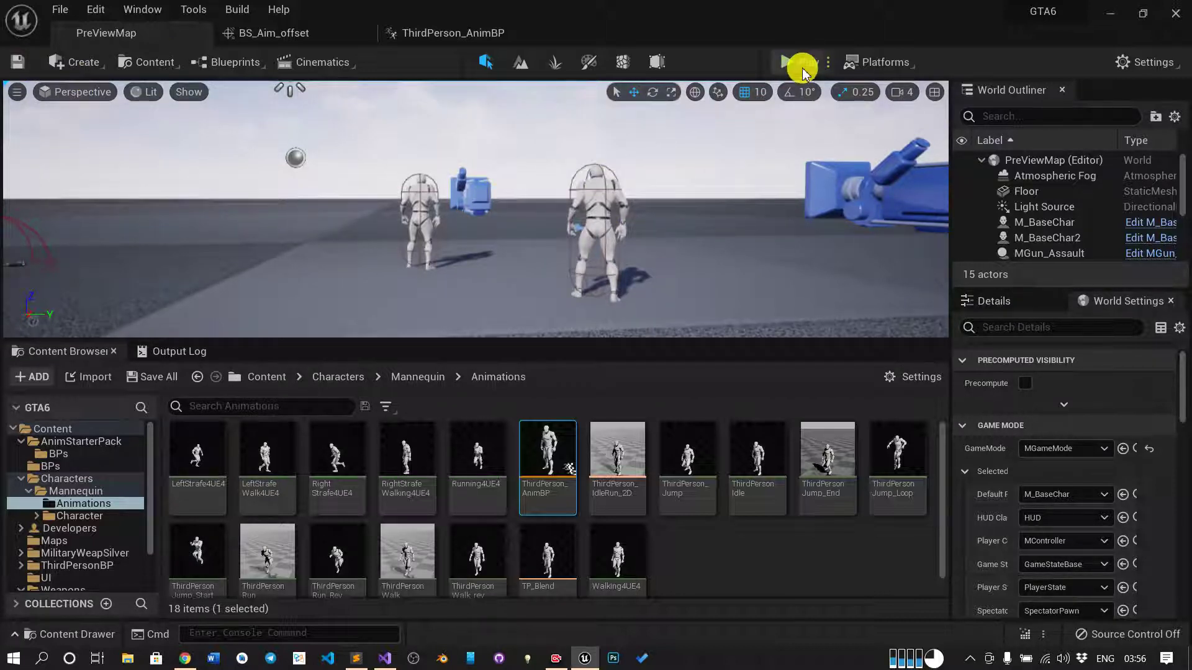
click(802, 69)
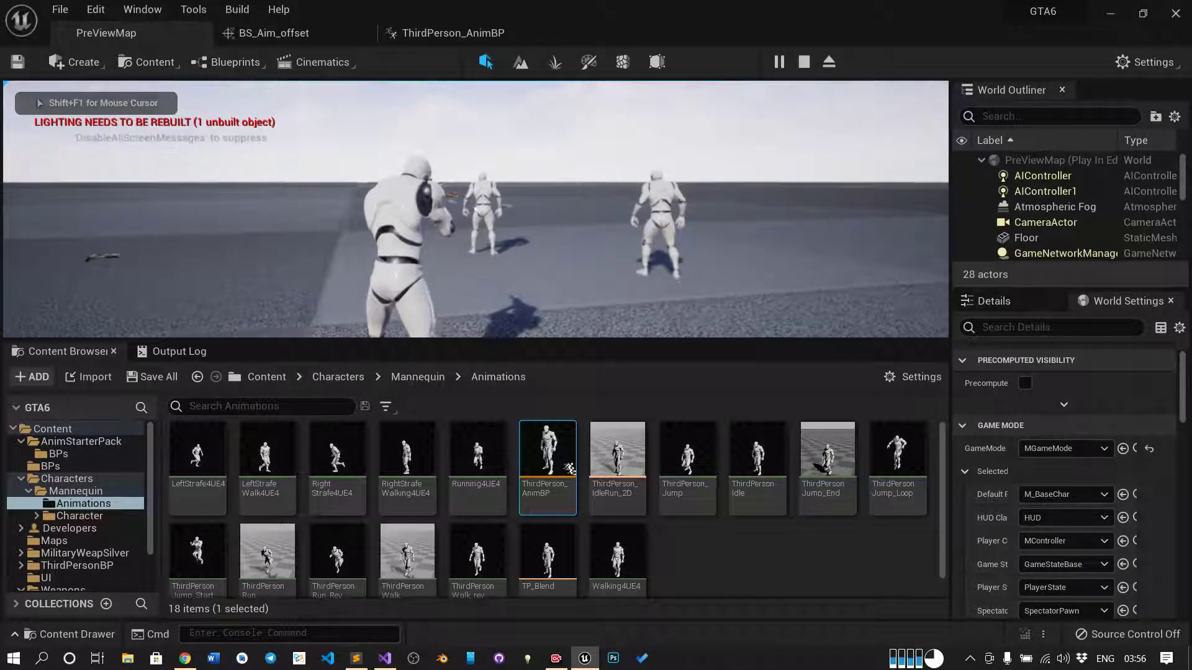
- Stop the preview and browse to MilitaryWeapSilver > Sound, selecting the SniperRifle folder
key(Escape)
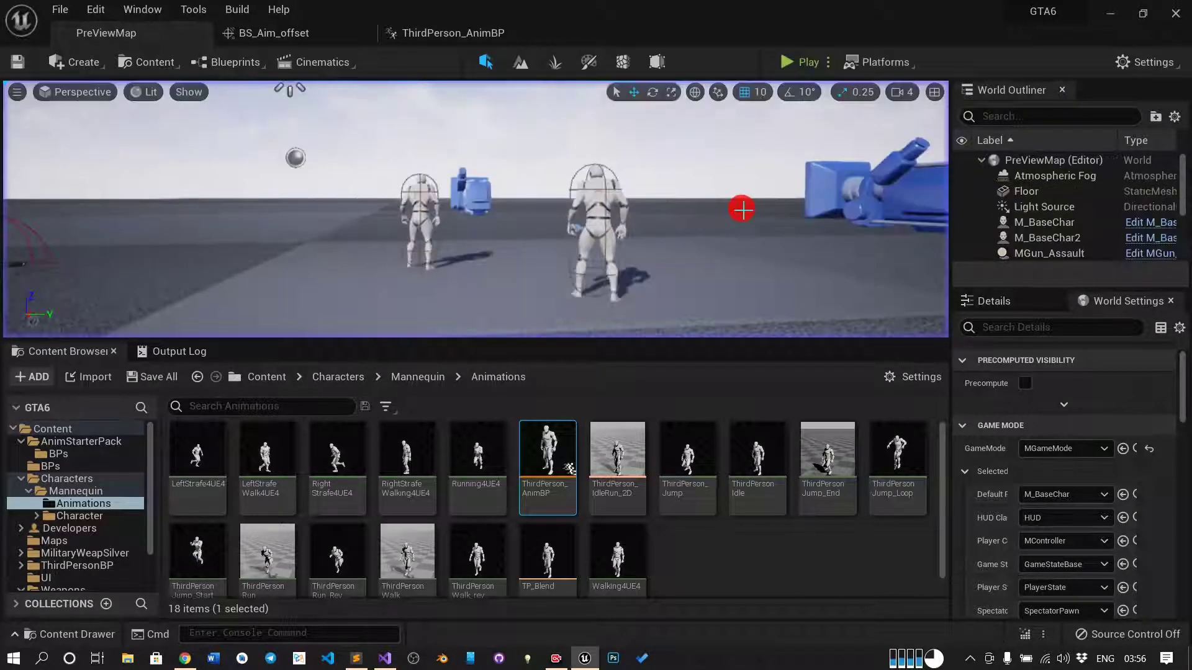
click(415, 379)
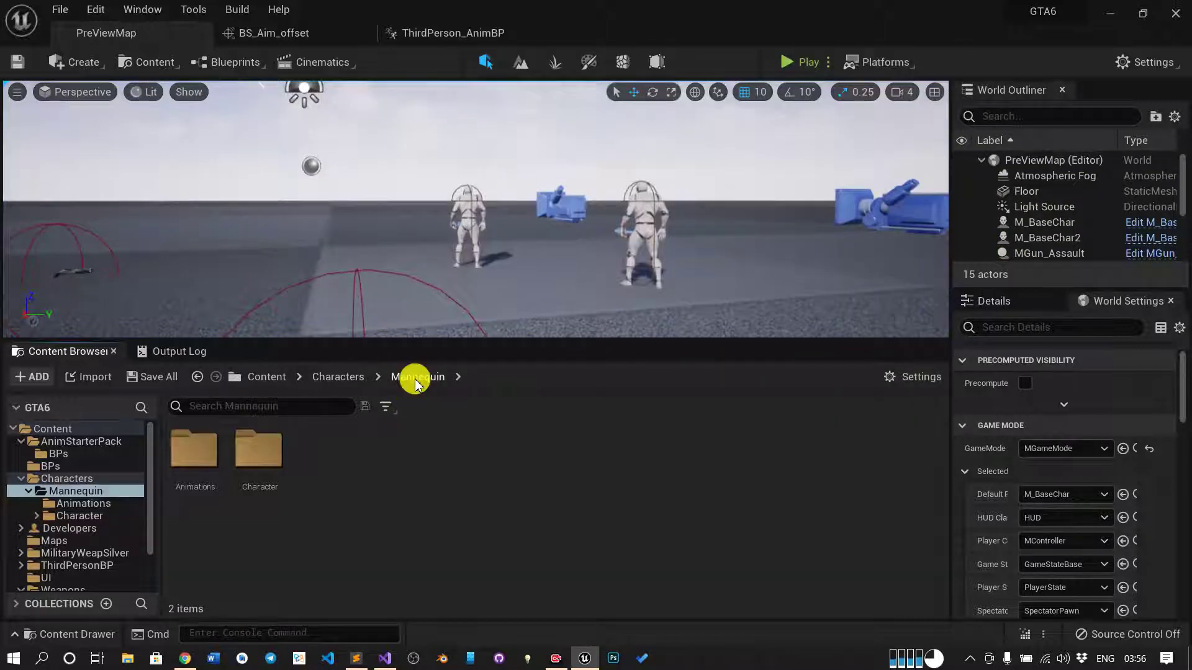
click(93, 555)
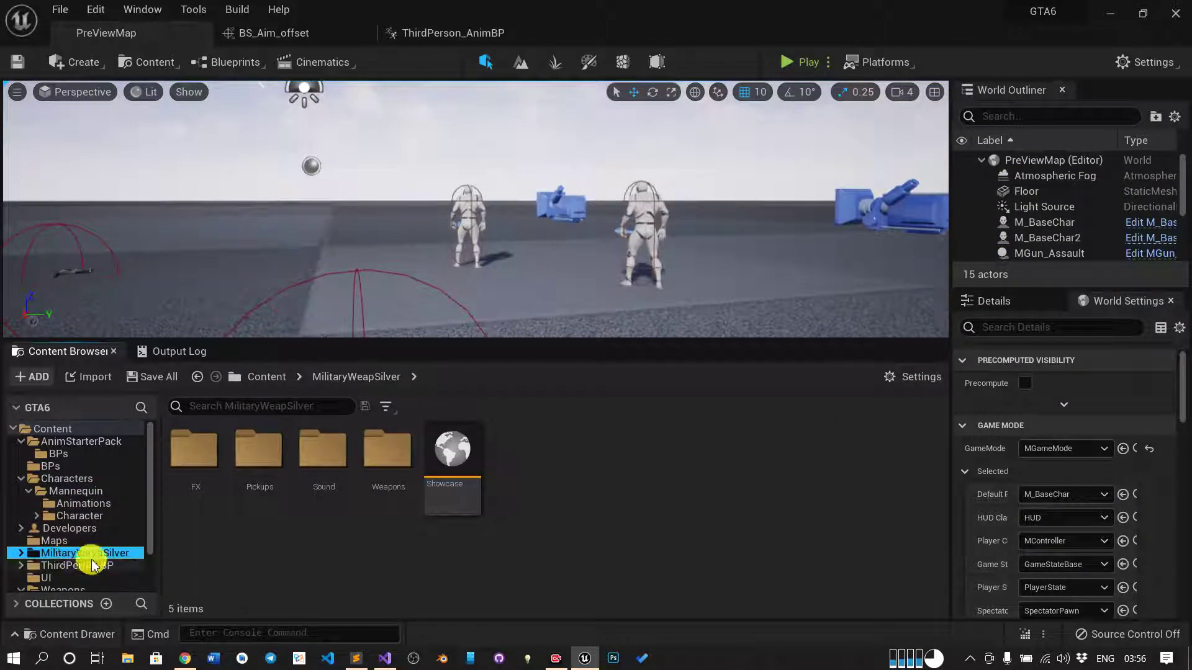
double_click(323, 478)
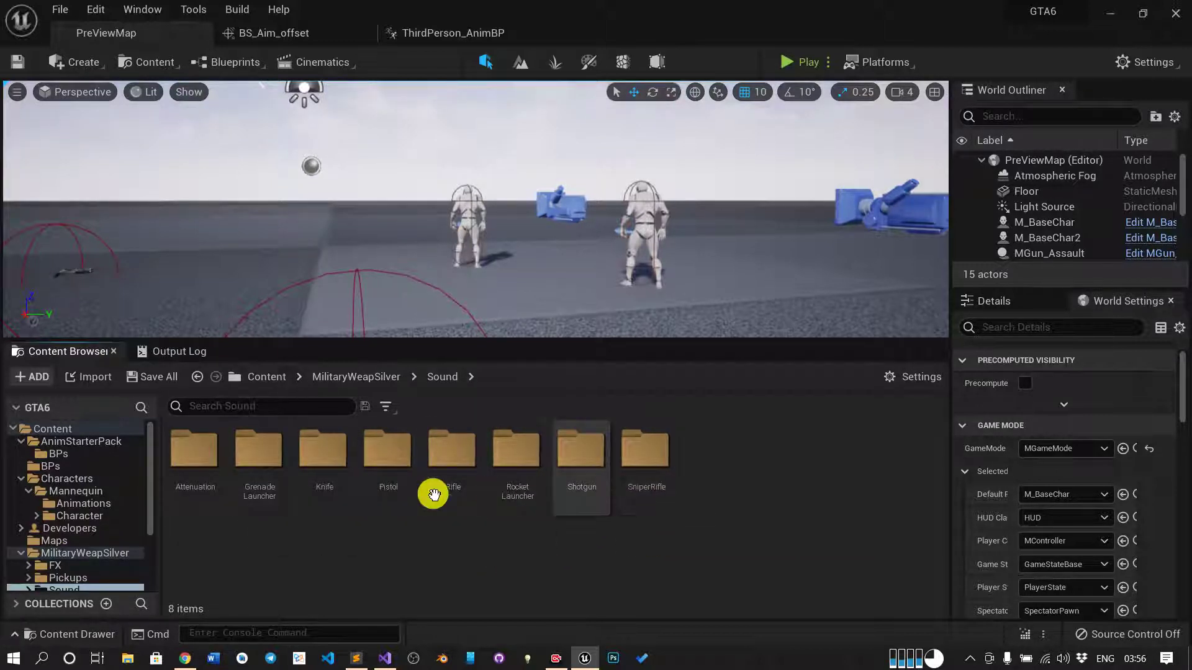
click(655, 484)
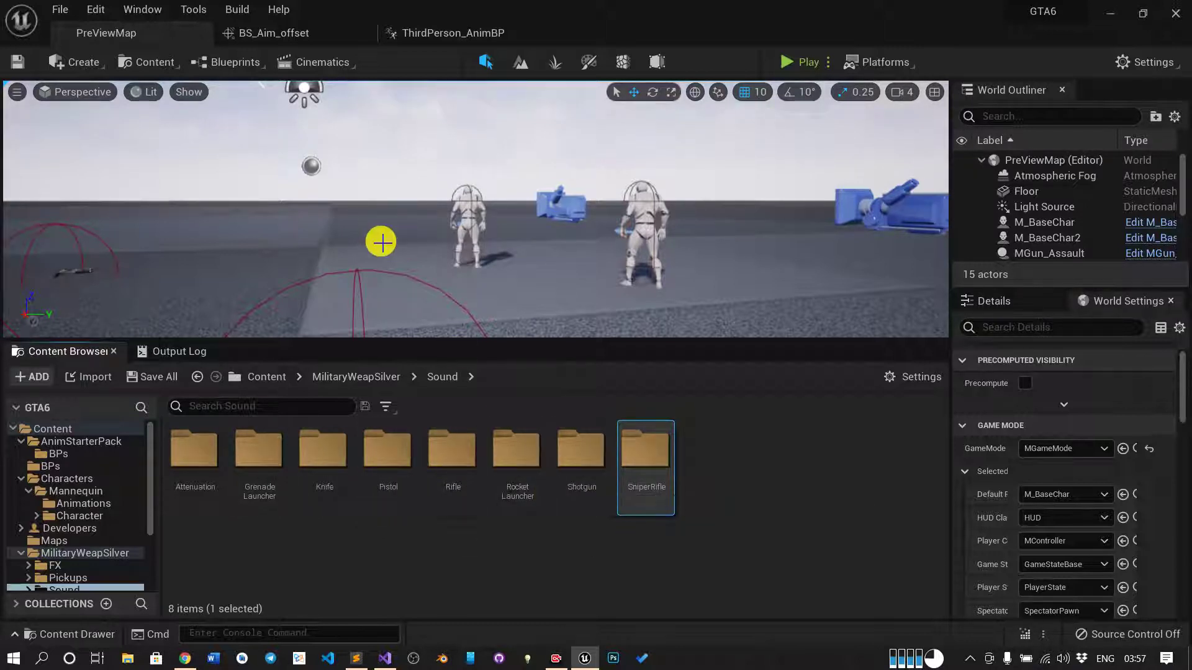
- Close the BS_Aim_offset blend space editor and return to Visual Studio
click(293, 33)
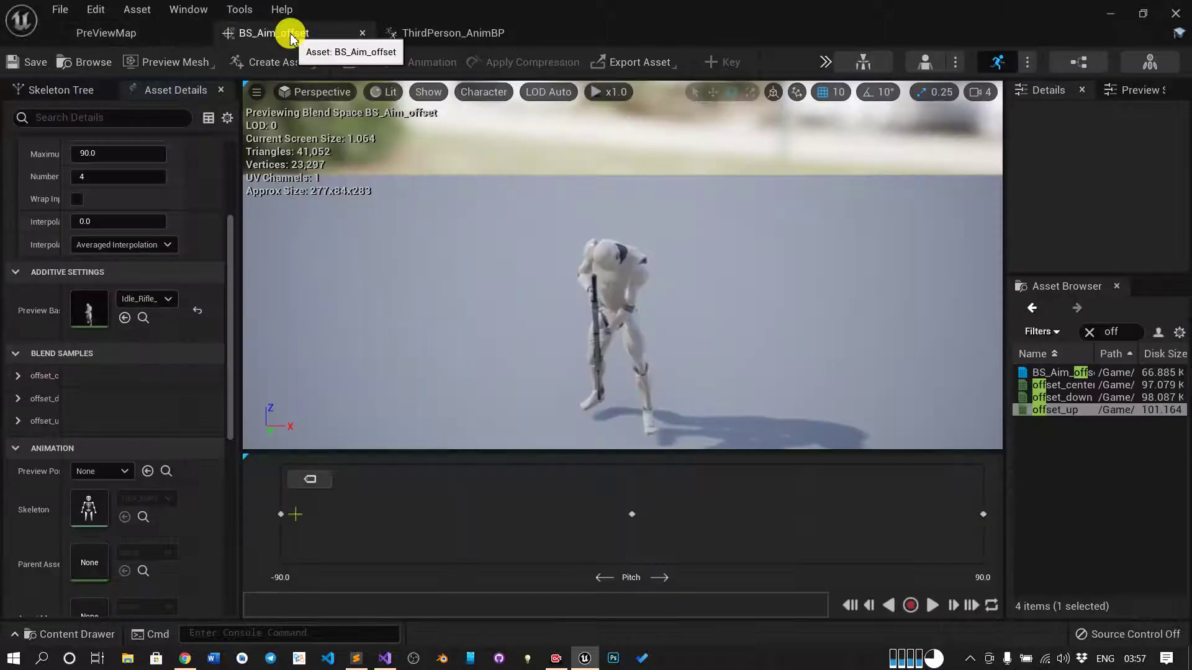
click(359, 32)
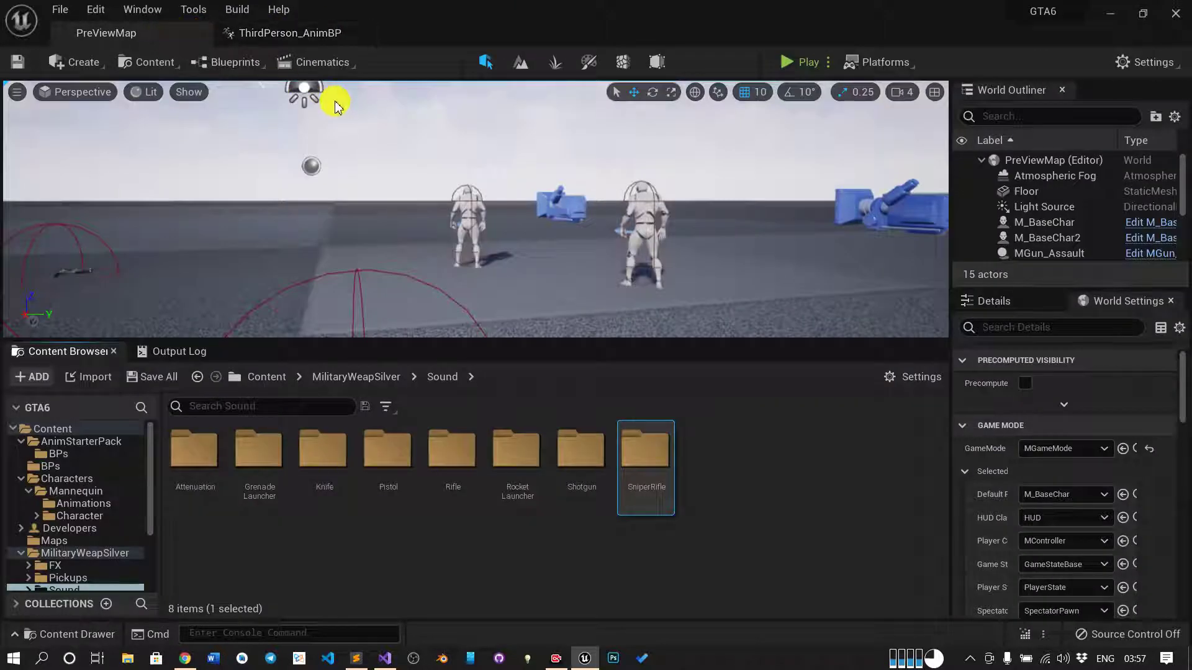
key(alt+Tab)
click(580, 296)
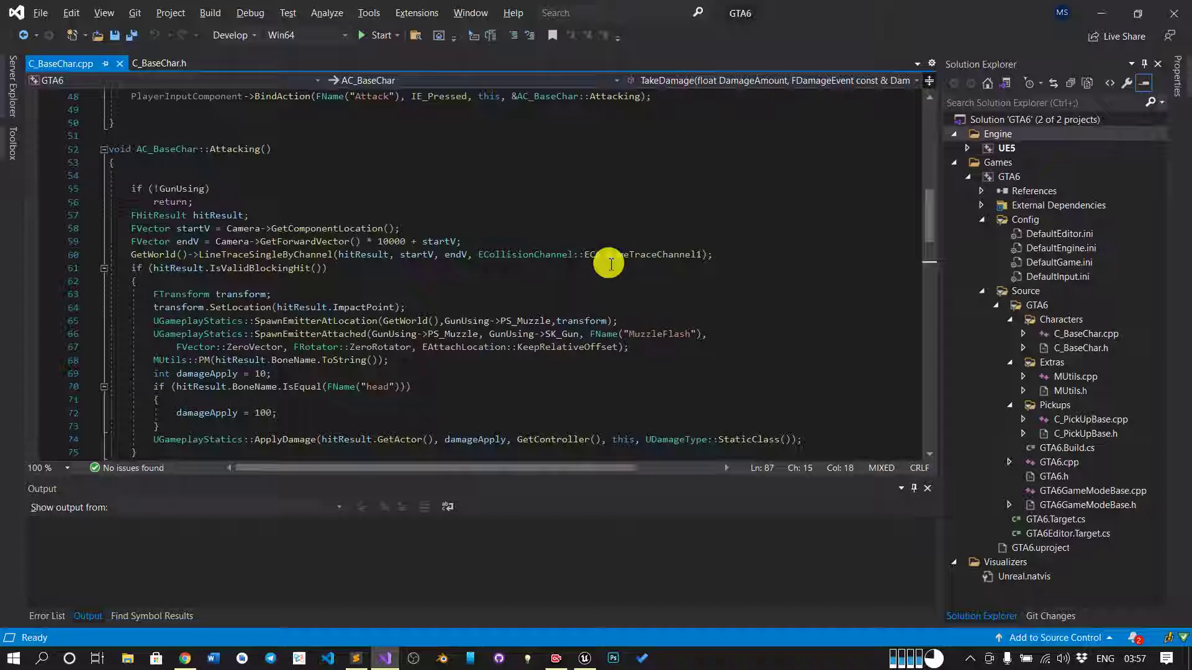
- Open C_PickUpBase.h and start typing the "Sound/SoundCue.h" include on empty line 8
click(518, 207)
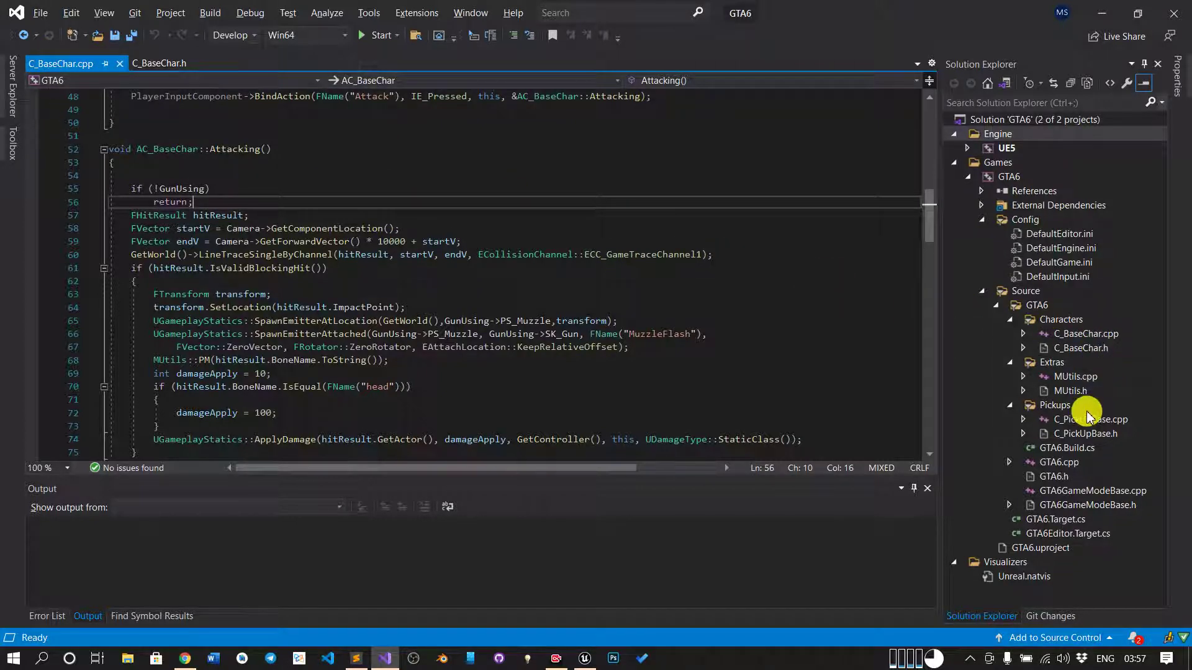
double_click(1085, 434)
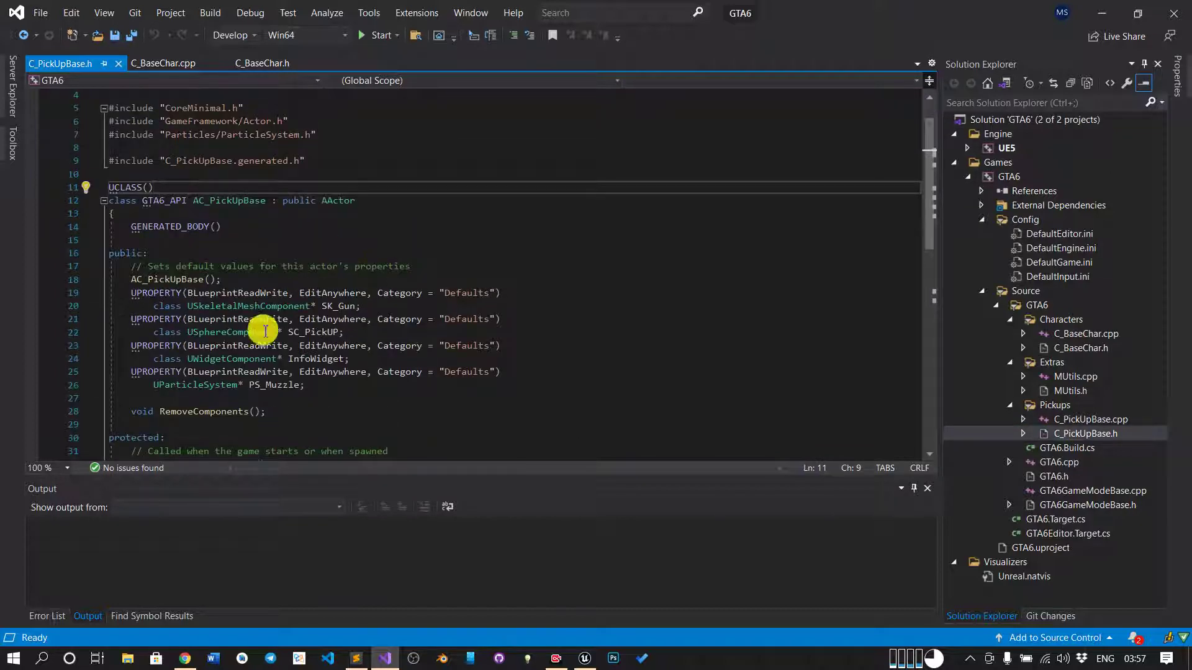
scroll(342, 330, up, 1)
click(256, 188)
text(#inc)
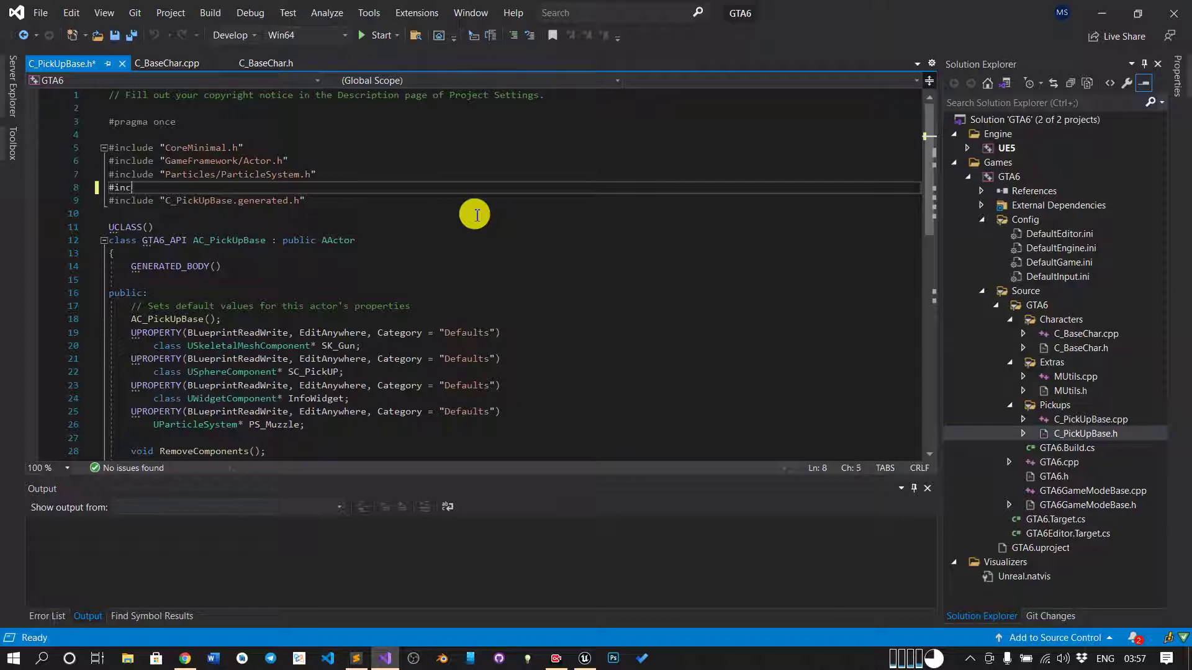
text(lude "Sound)
text(/SoundCue.h)
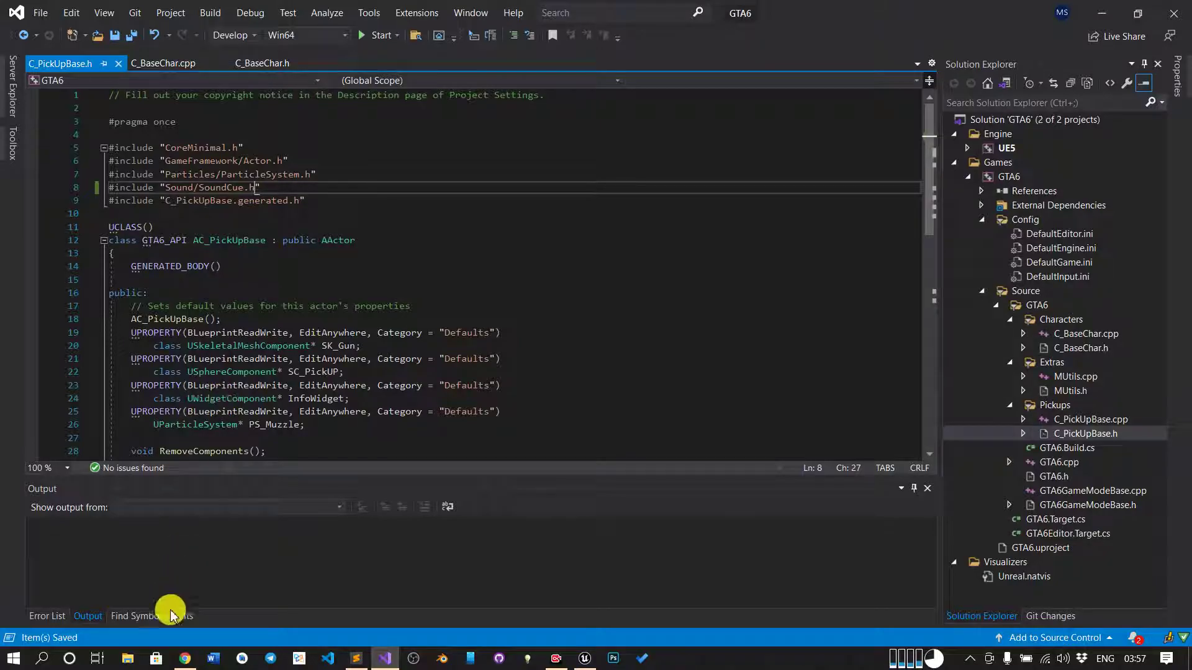
click(185, 660)
- Search Google for 'sound cue urneal cpp' and select the include line in the USoundCue docs
click(433, 42)
text(s)
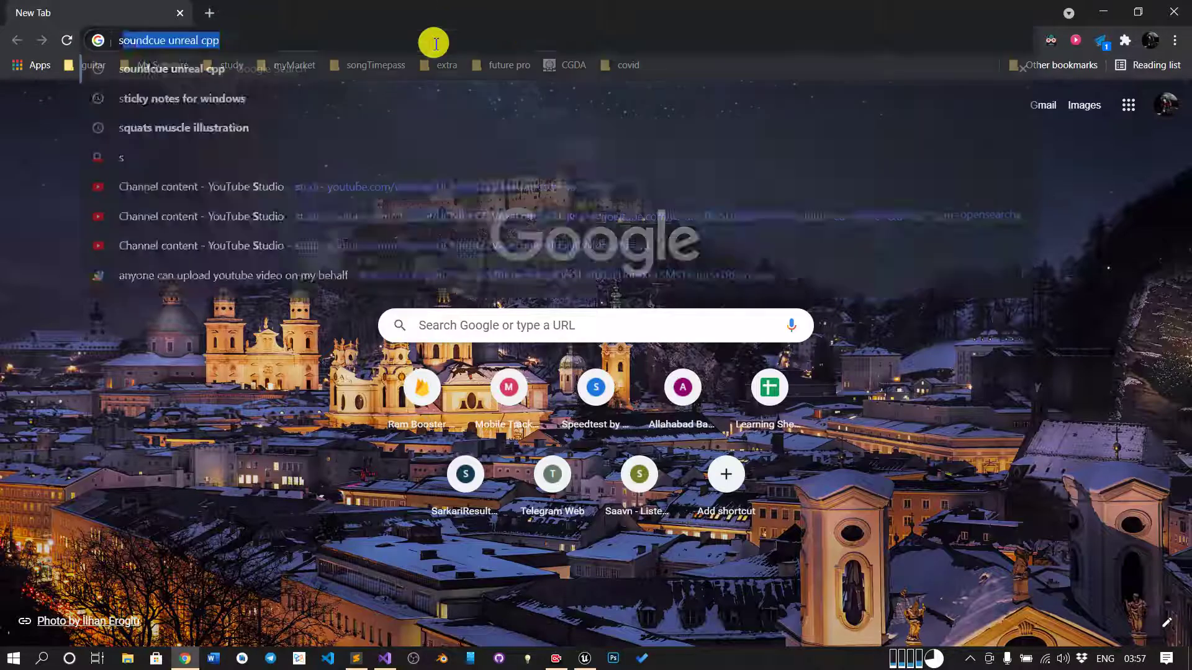
text(ound cue urnea)
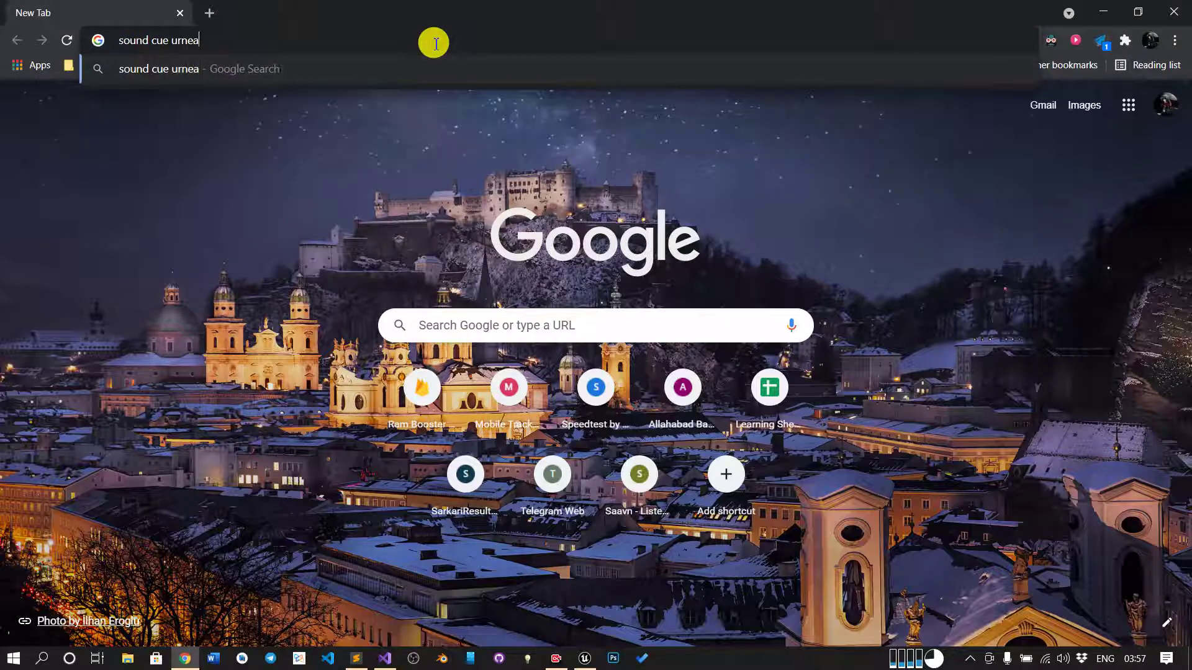
text(l cpp)
key(Return)
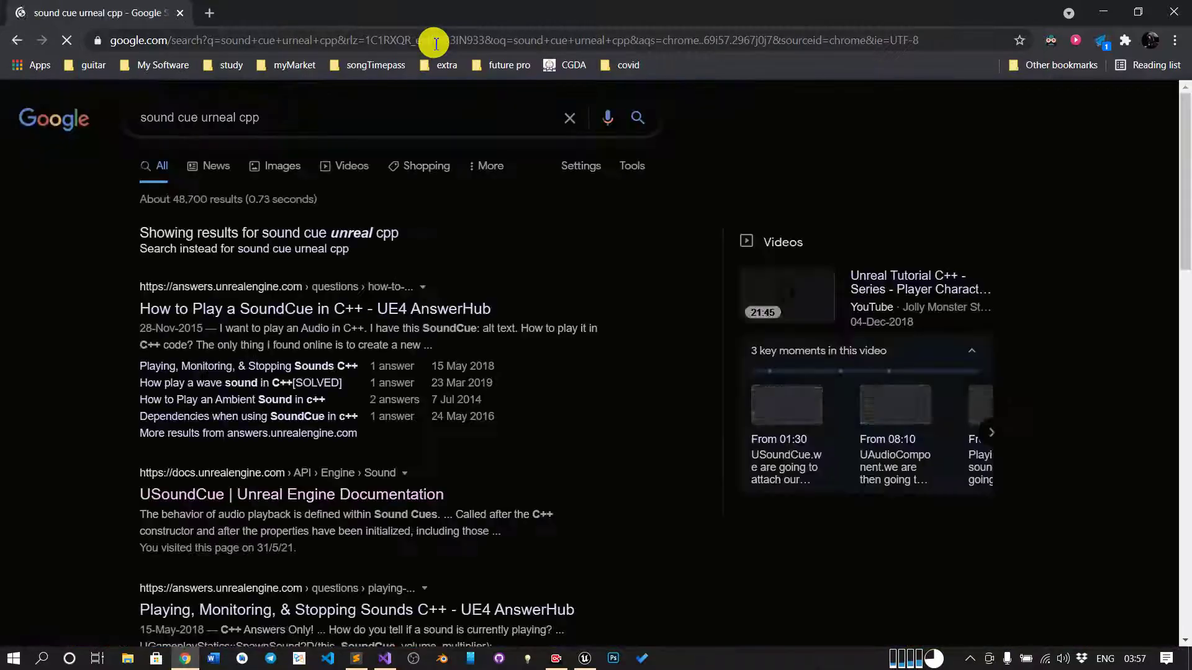
click(256, 494)
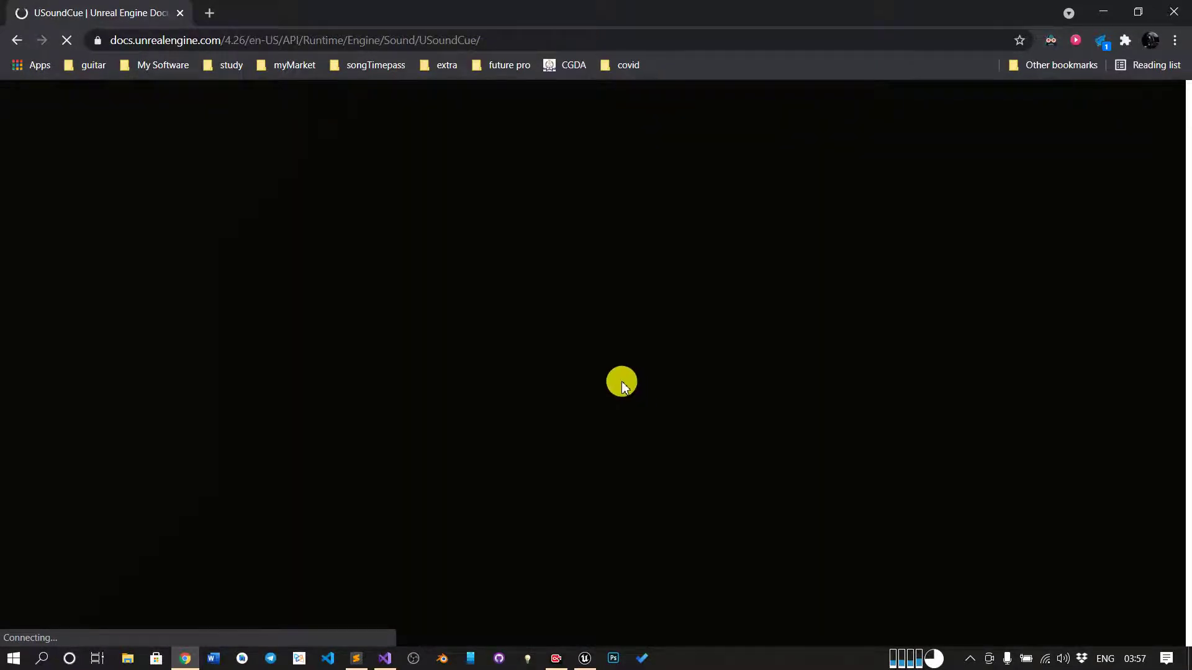
scroll(621, 380, down, 5)
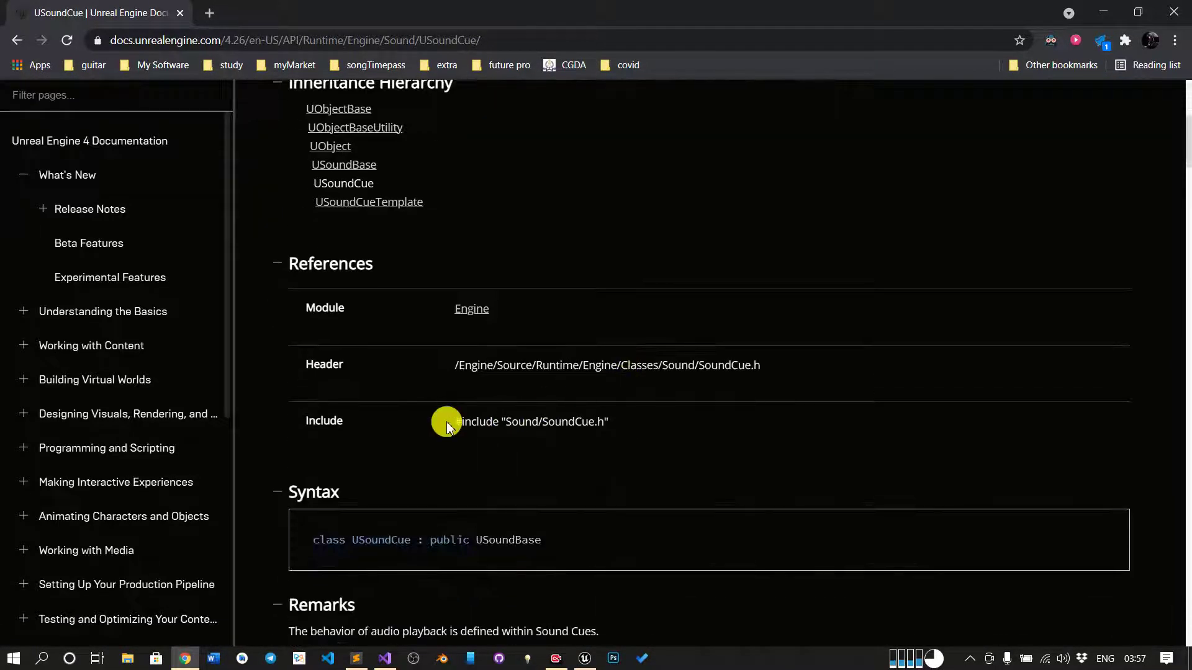
triple_click(527, 417)
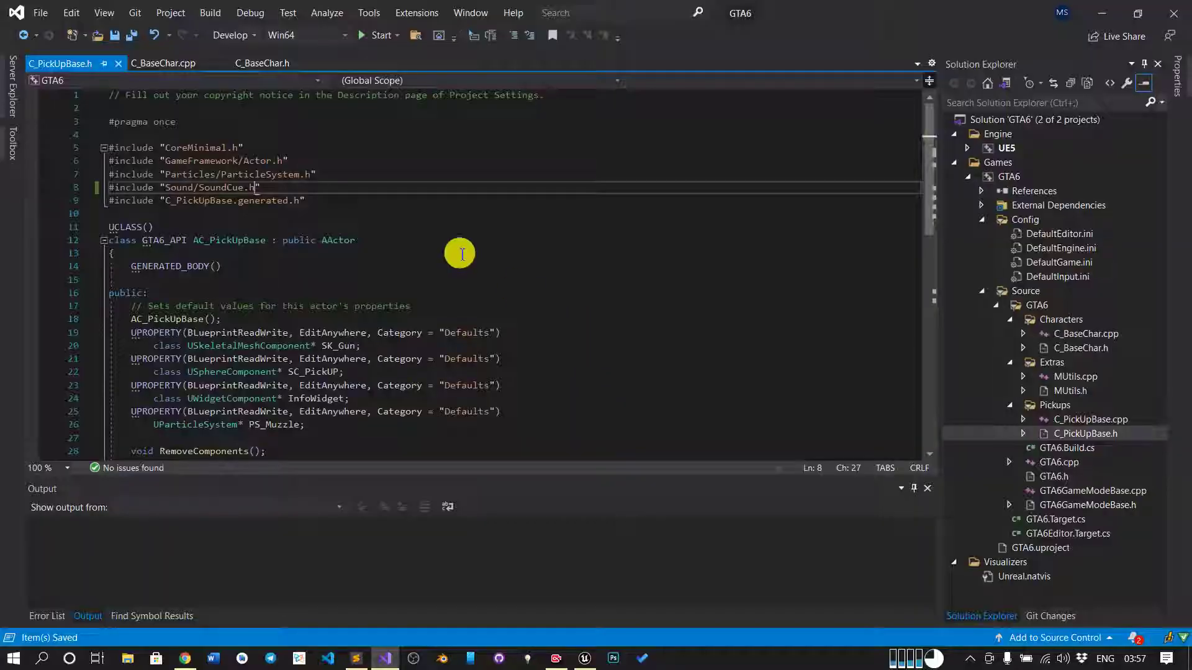
- Paste the SoundCue include over line 8 and duplicate PS_Muzzle's UPROPERTY line below it for SC_Fire
triple_click(214, 187)
key(ctrl+v)
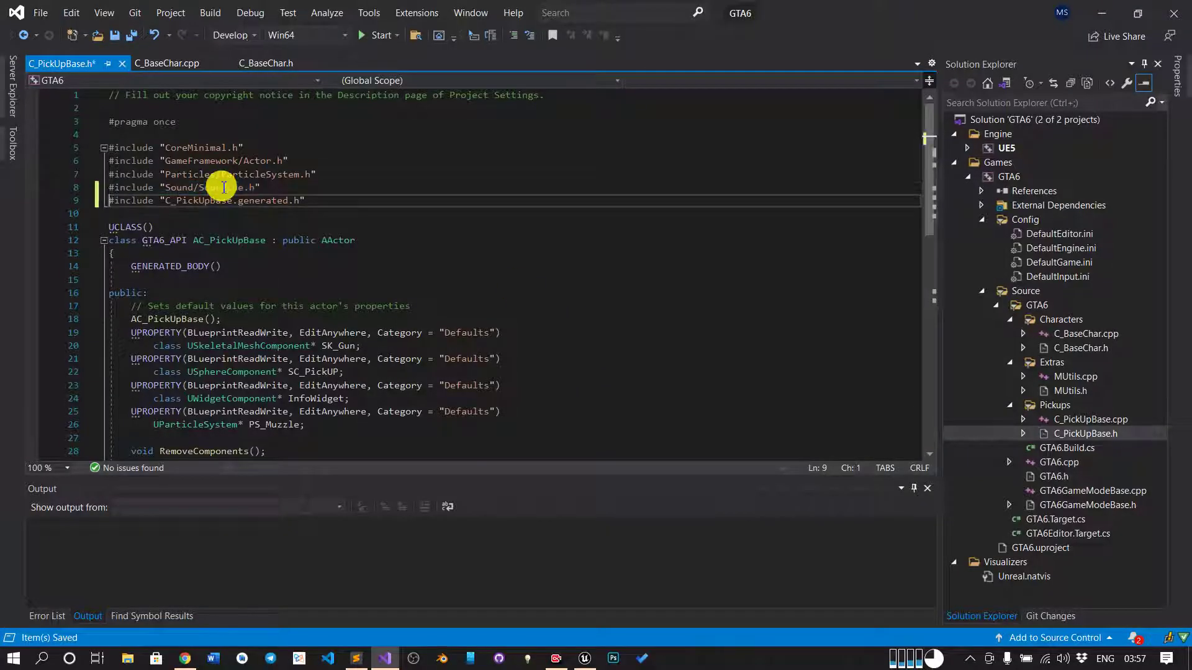
click(486, 230)
scroll(472, 248, down, 3)
click(342, 297)
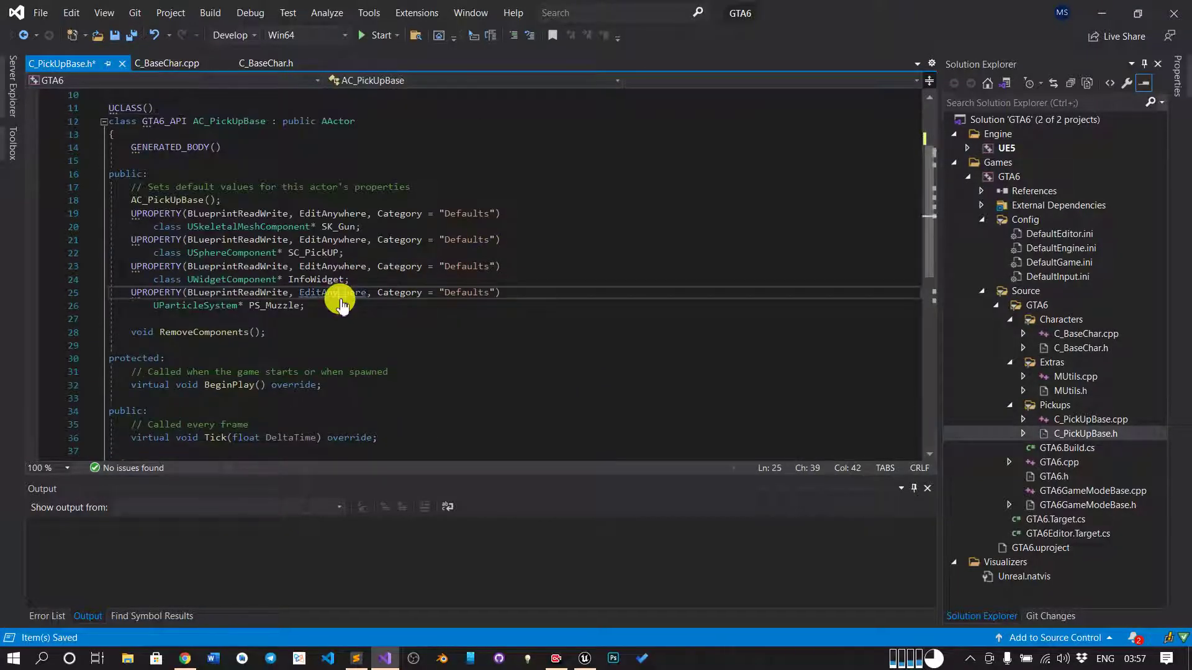
key(ctrl+c)
click(315, 319)
key(ctrl+v)
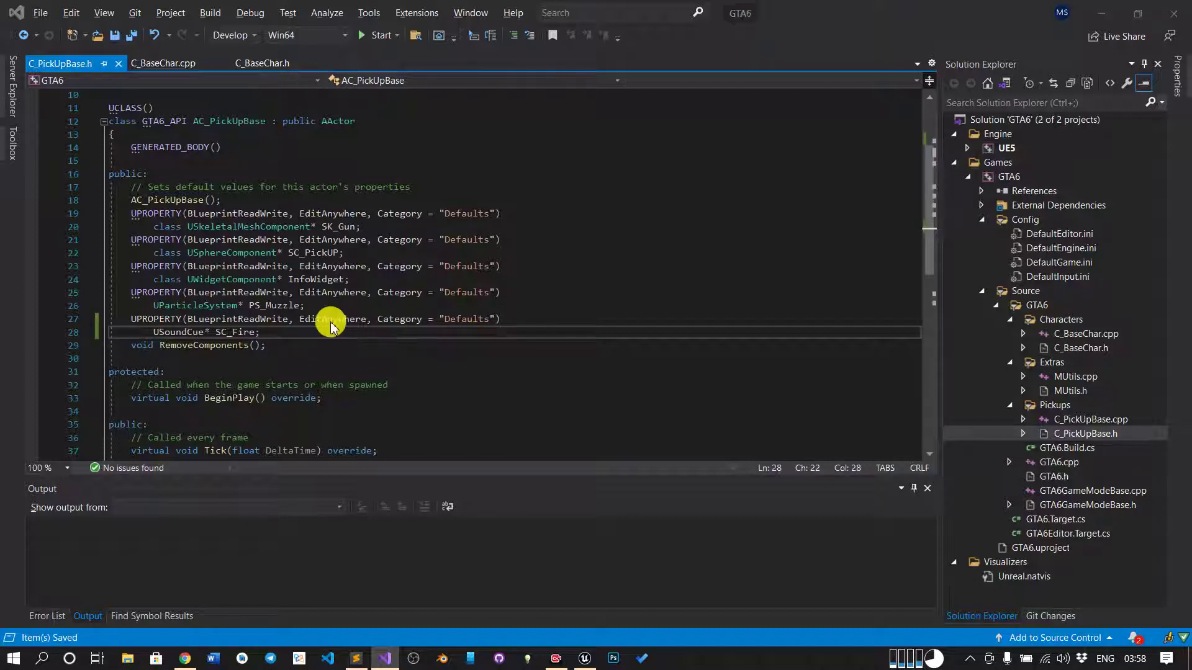
scroll(403, 301, down, 3)
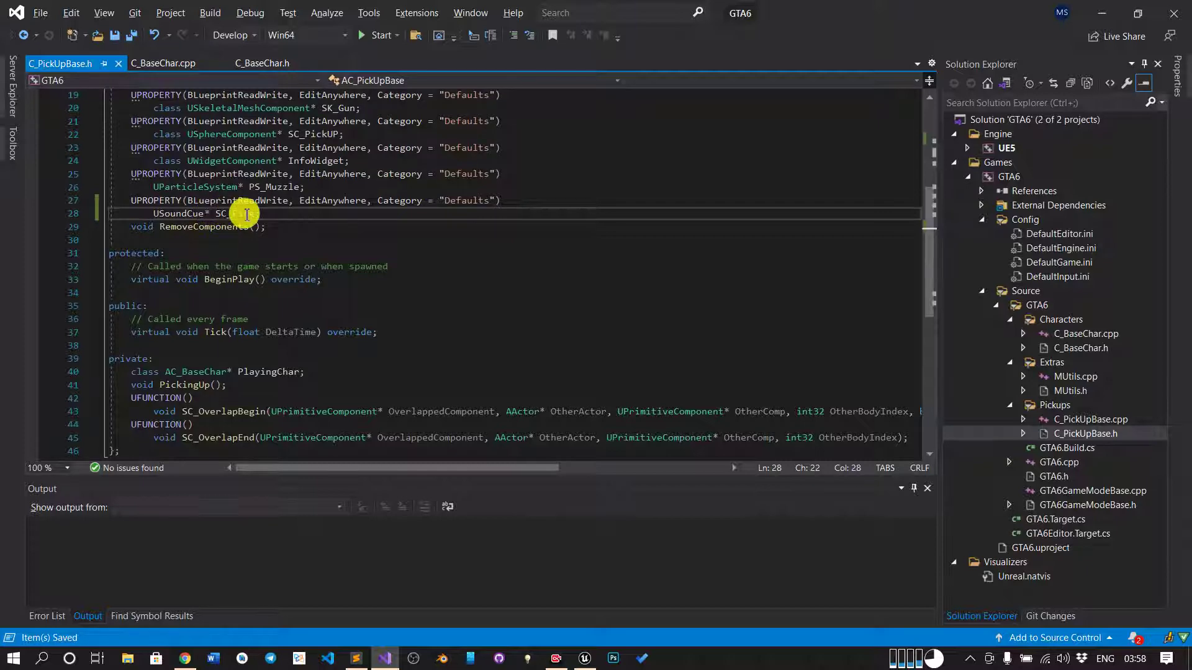
- Review Attacking() in C_BaseChar.cpp: the GunUsing check, ApplyDamage and SpawnEmitterAttached lines
click(163, 63)
click(394, 199)
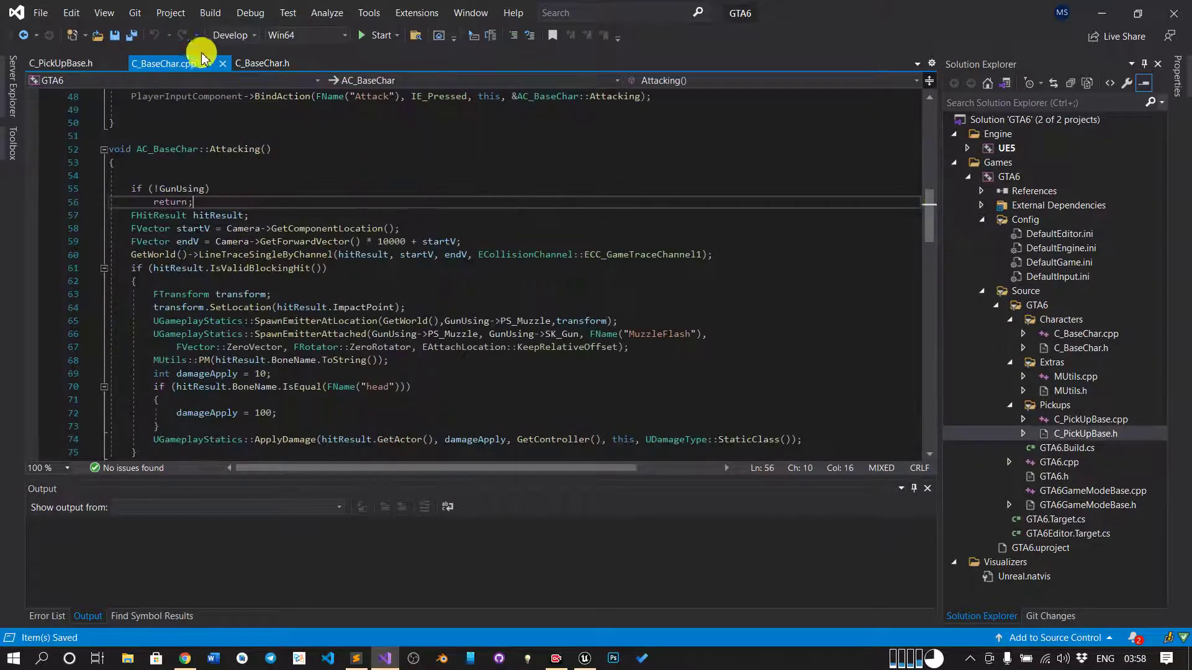
click(298, 189)
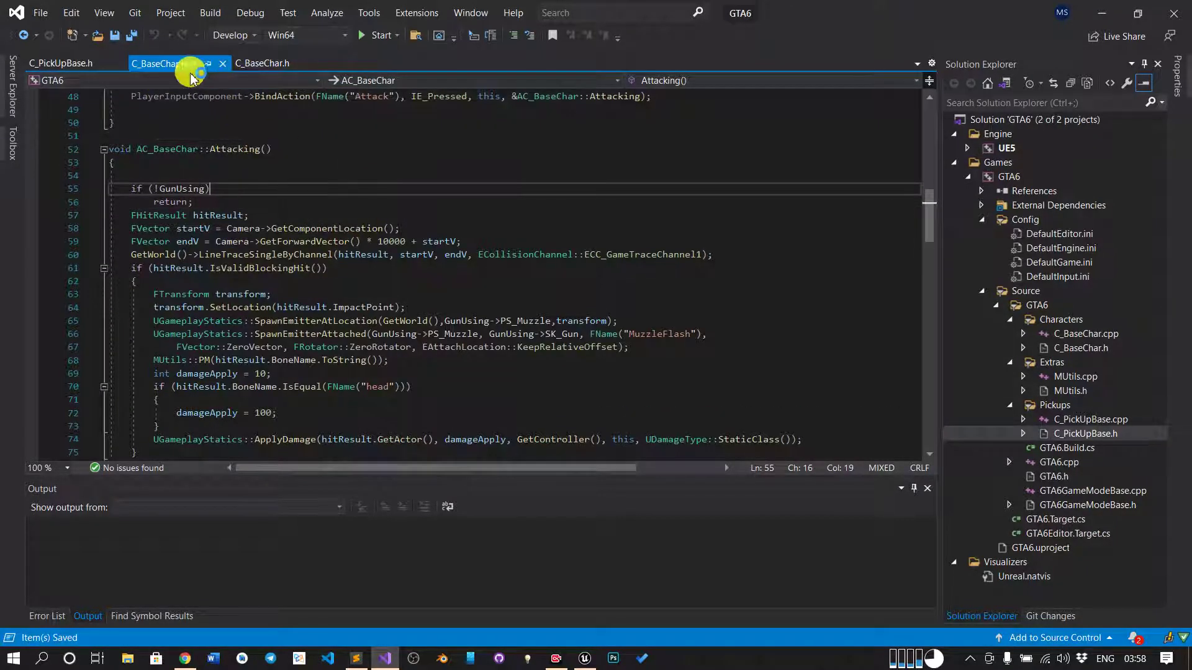
scroll(447, 186, down, 4)
click(416, 284)
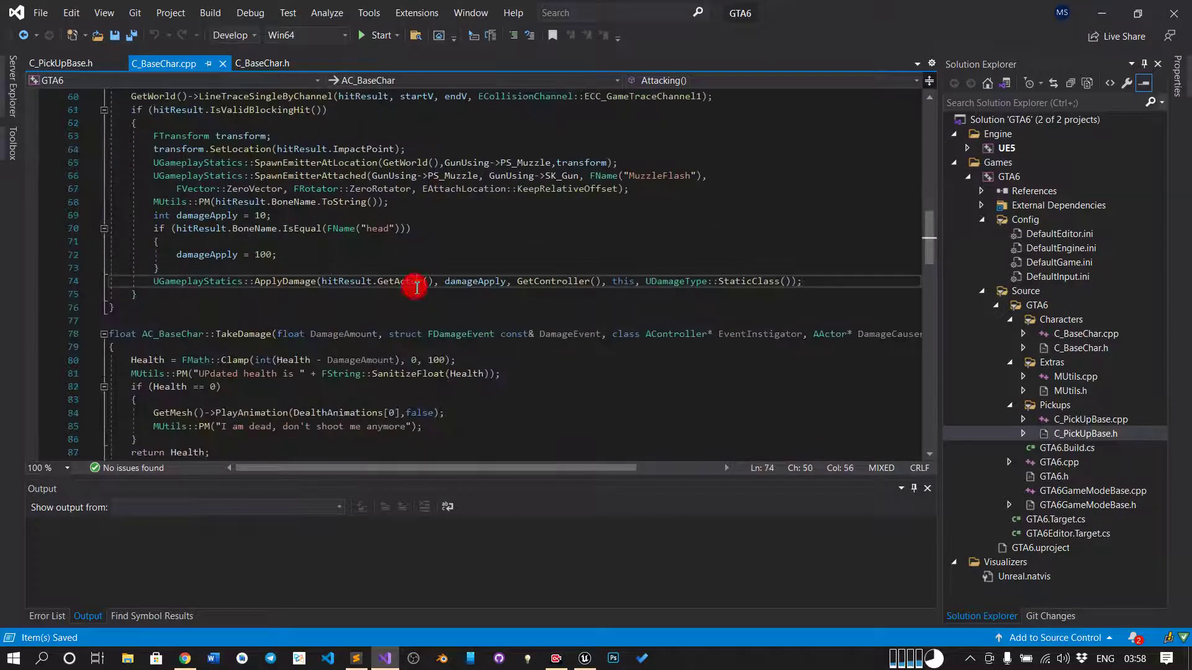
scroll(291, 227, up, 2)
click(339, 267)
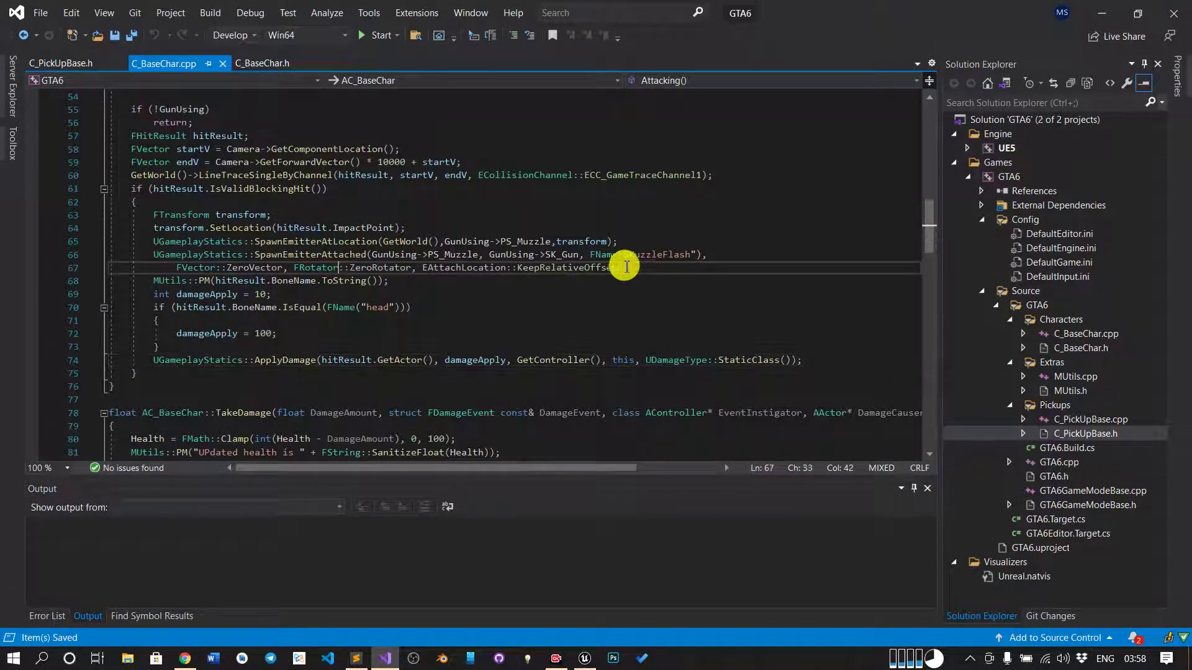
drag(663, 271, 270, 271)
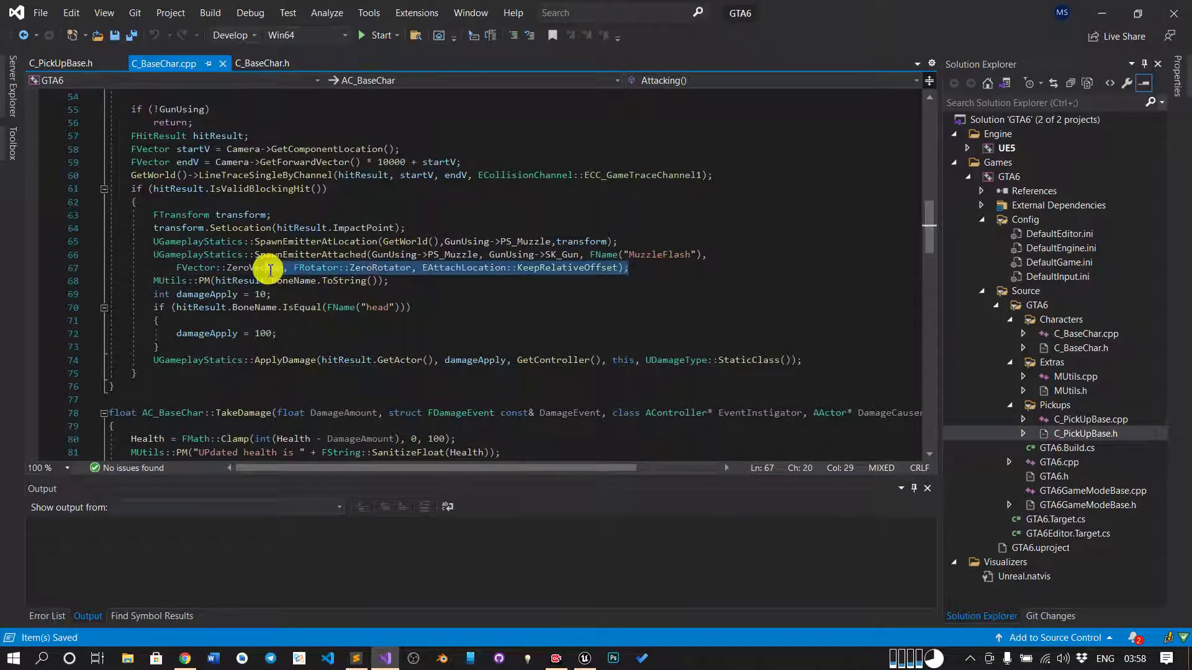
double_click(323, 258)
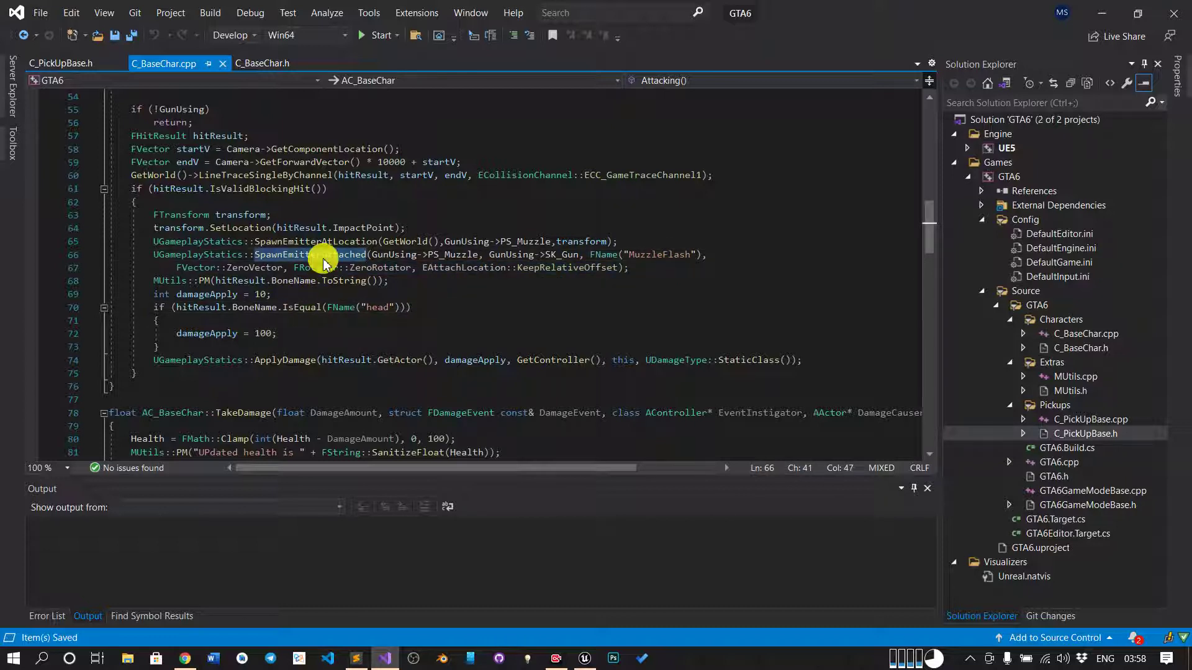
- Insert a blank line 61 after the LineTraceSingleByChannel call and return to the Unreal editor
click(289, 190)
click(248, 175)
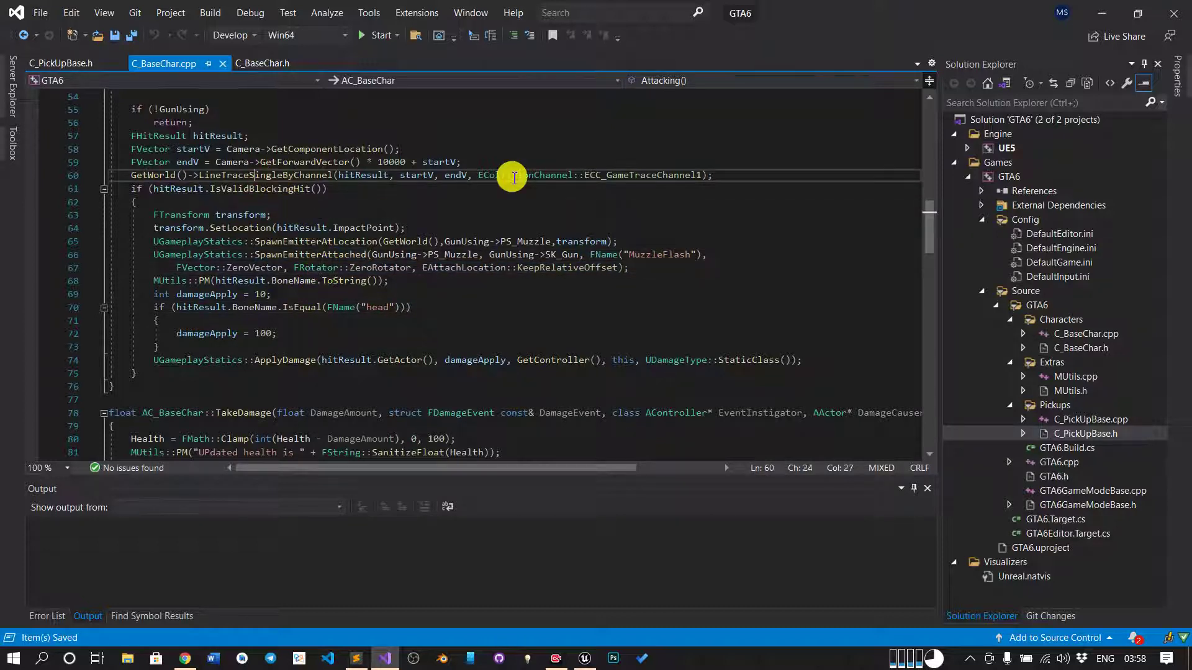
click(233, 253)
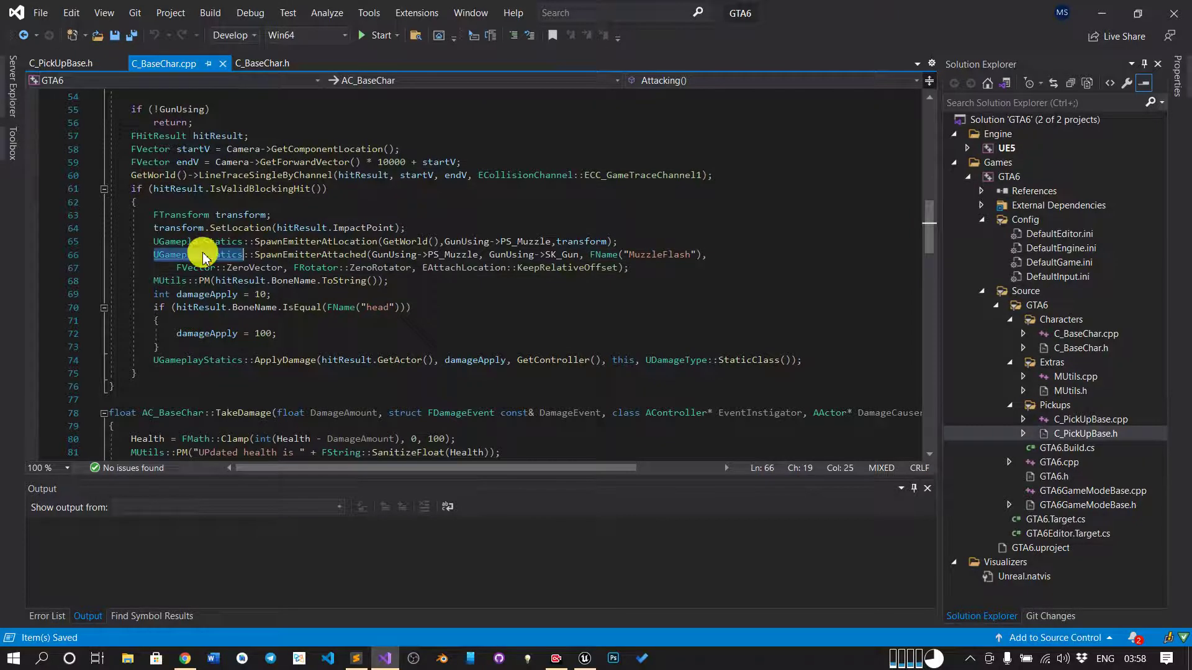
click(305, 255)
scroll(308, 252, up, 1)
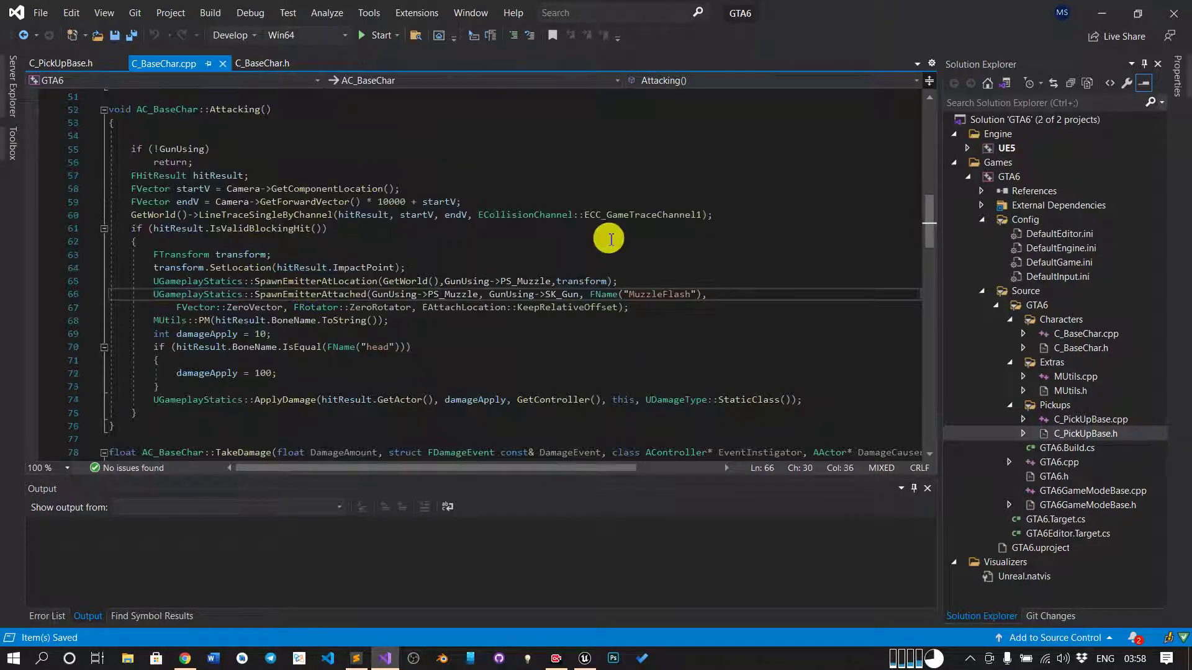
click(733, 217)
key(Return)
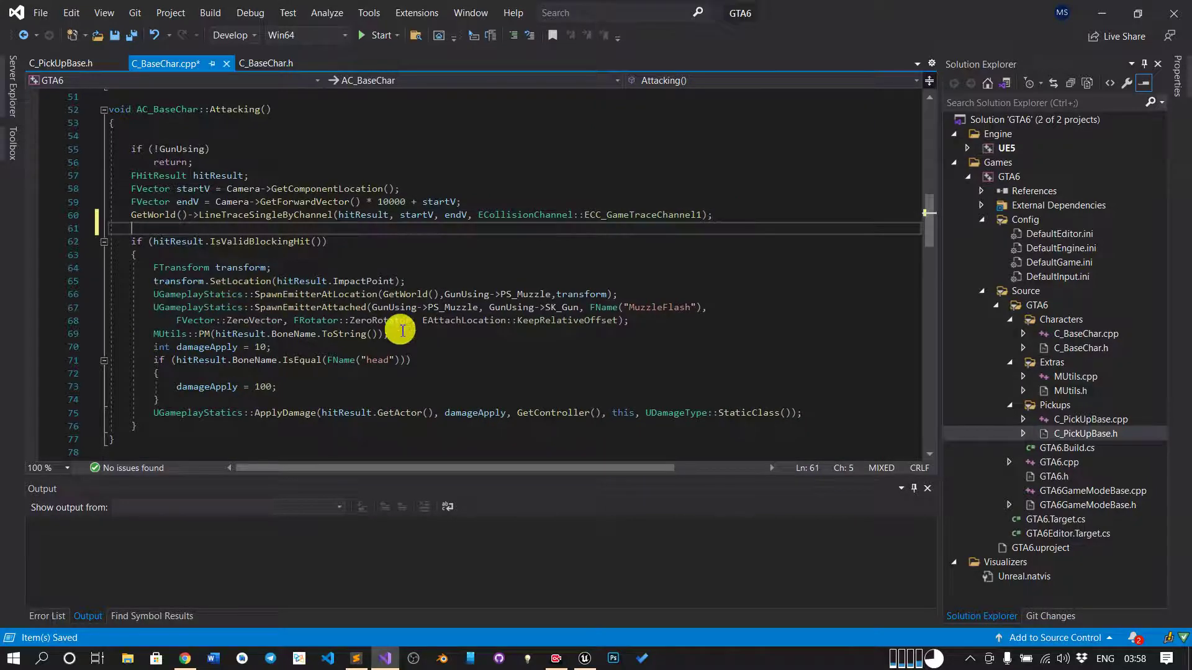
key(alt+Tab)
key(alt+Tab)
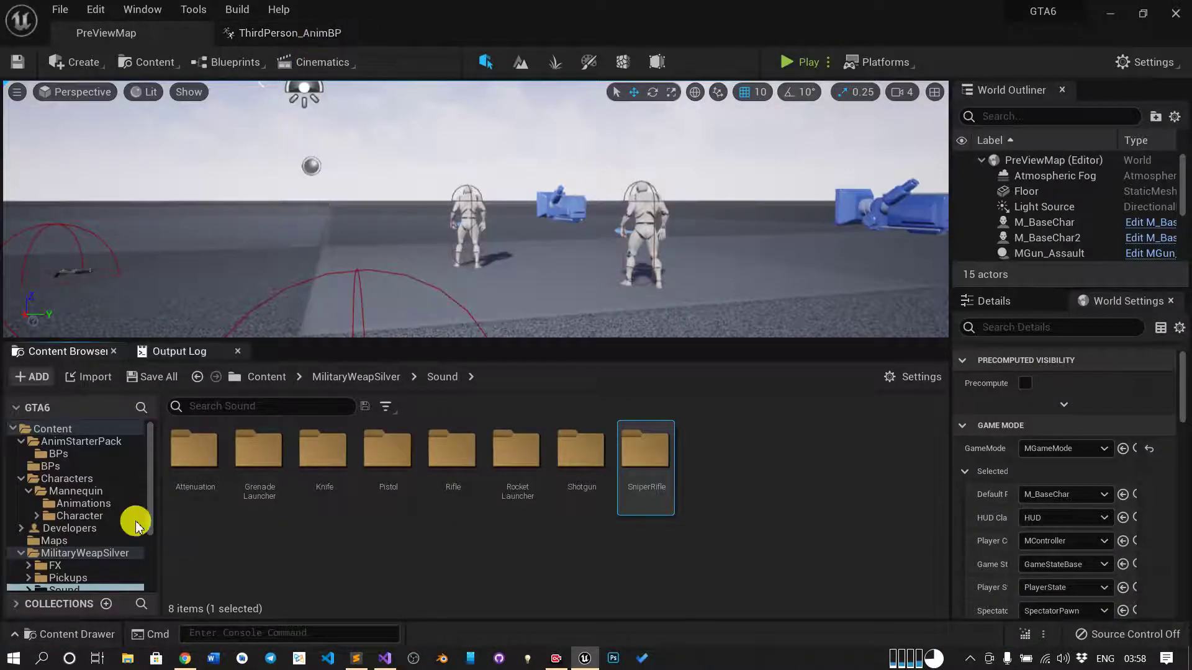
- Open the M_BaseChar Blueprint and add a Play Sound at Location node from Event BeginPlay
key(alt+Tab)
key(alt+Tab)
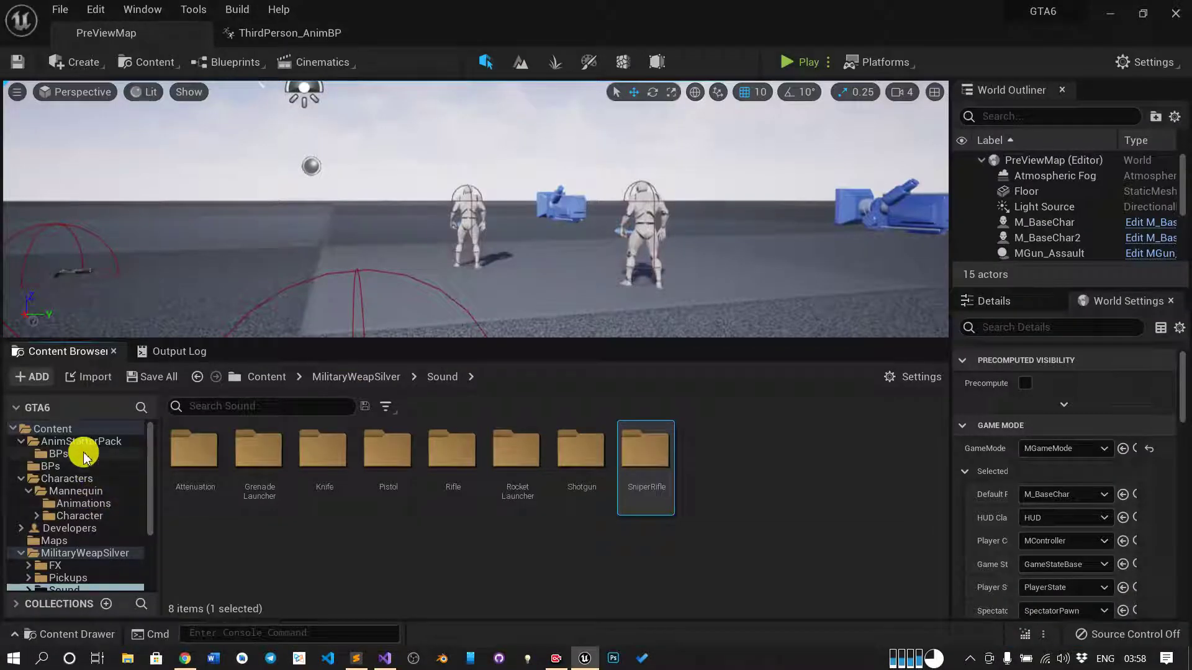
click(87, 516)
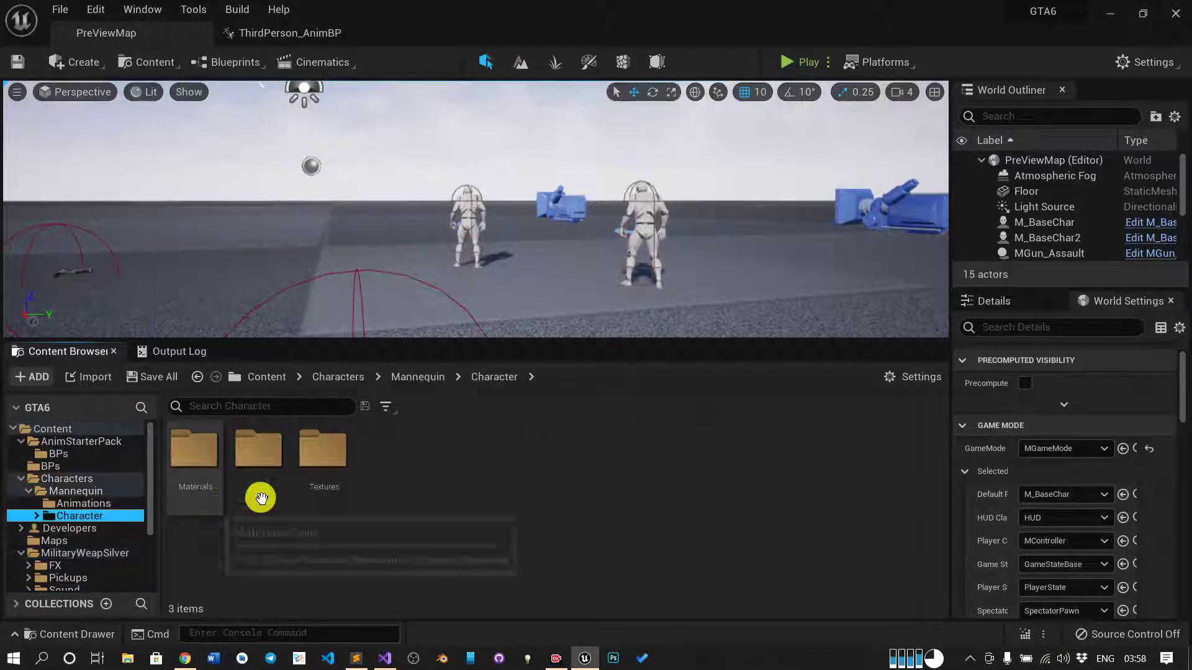
click(92, 478)
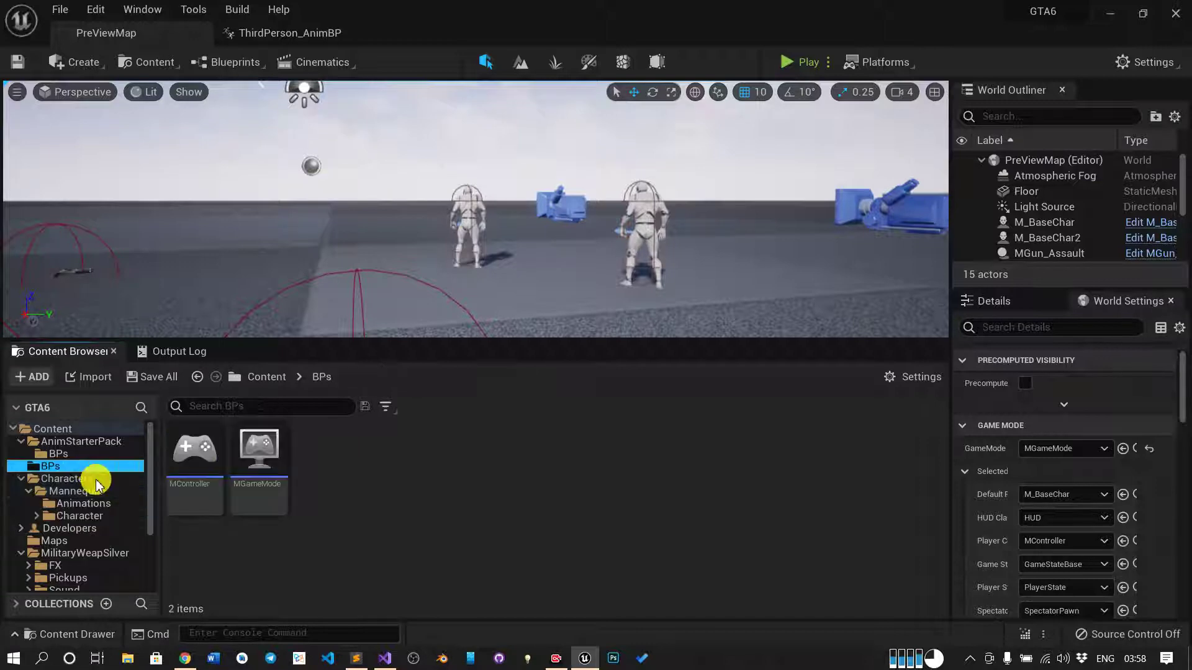
double_click(258, 462)
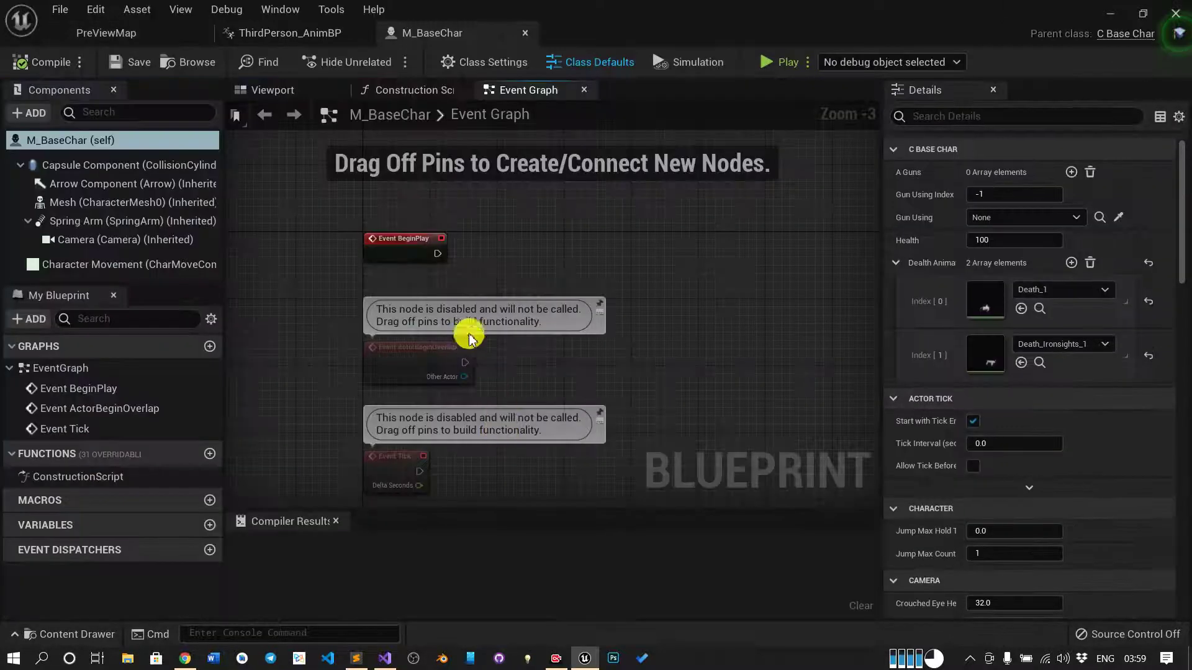
drag(438, 254, 590, 258)
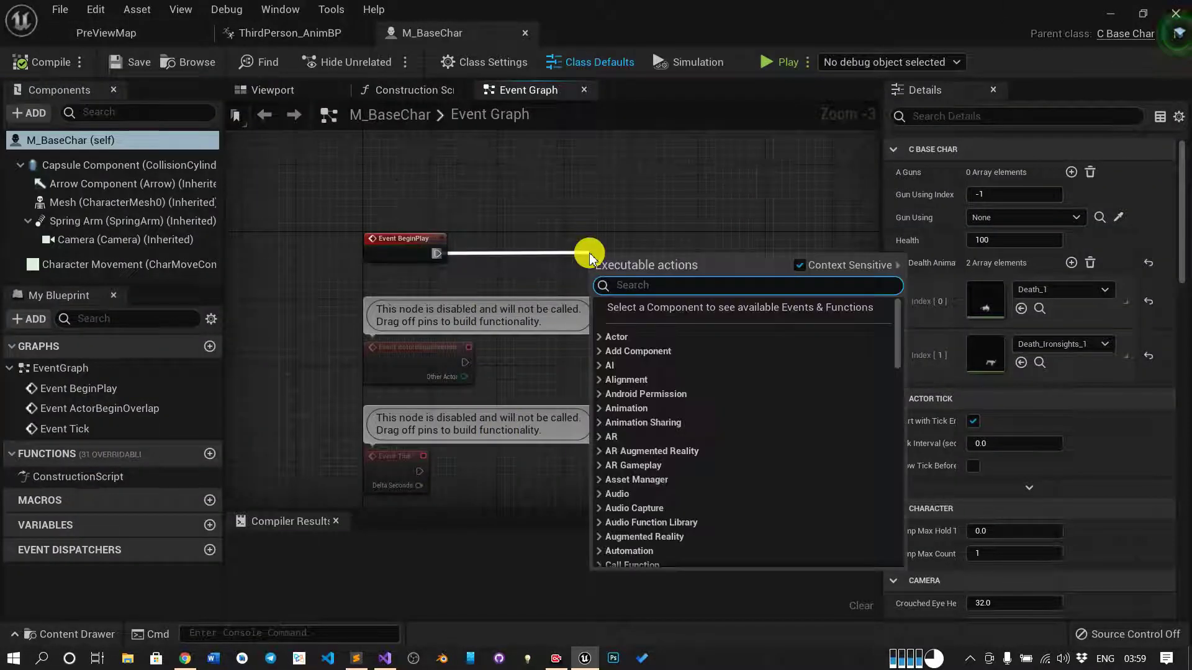
text(play sou)
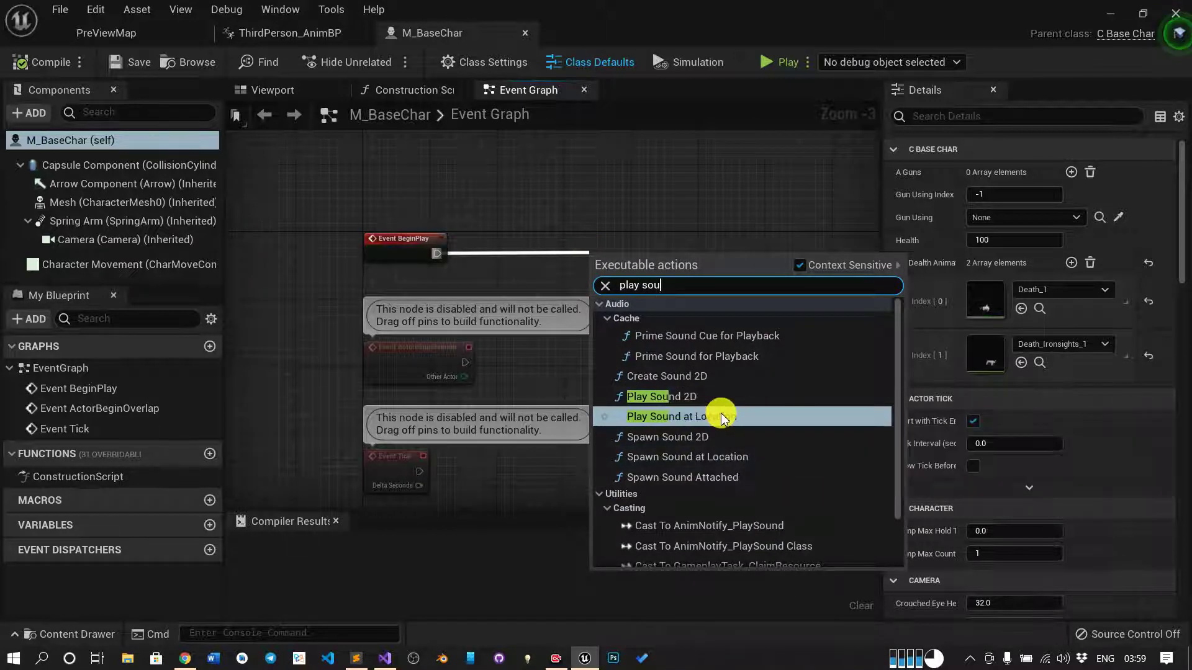
click(754, 419)
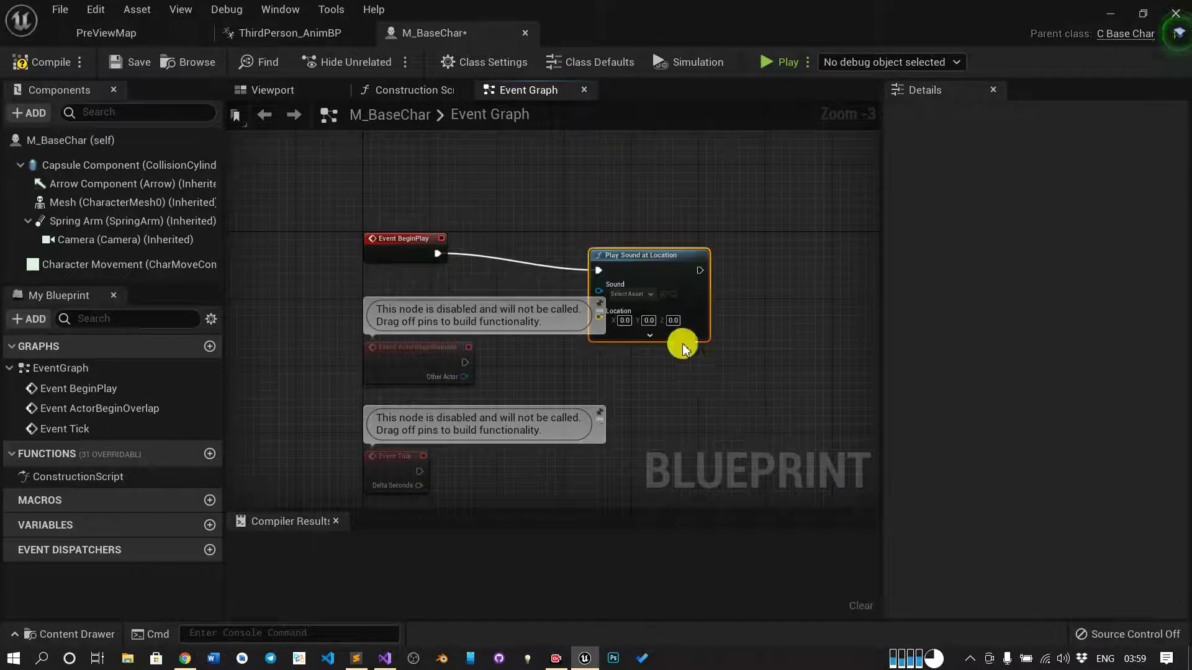
mouse_move(636, 317)
mouse_down()
mouse_move(600, 312)
mouse_move(699, 287)
mouse_up()
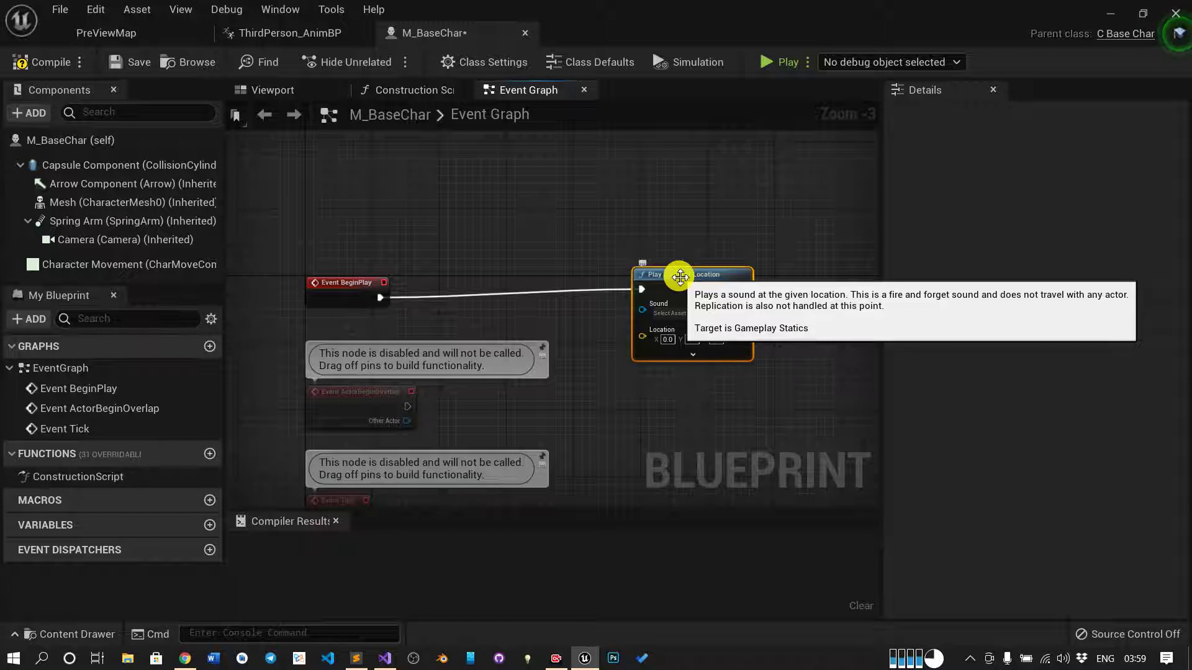
- Add a Spawn Sound 2D node, delete both test sound nodes, and compile M_BaseChar
drag(380, 298, 535, 219)
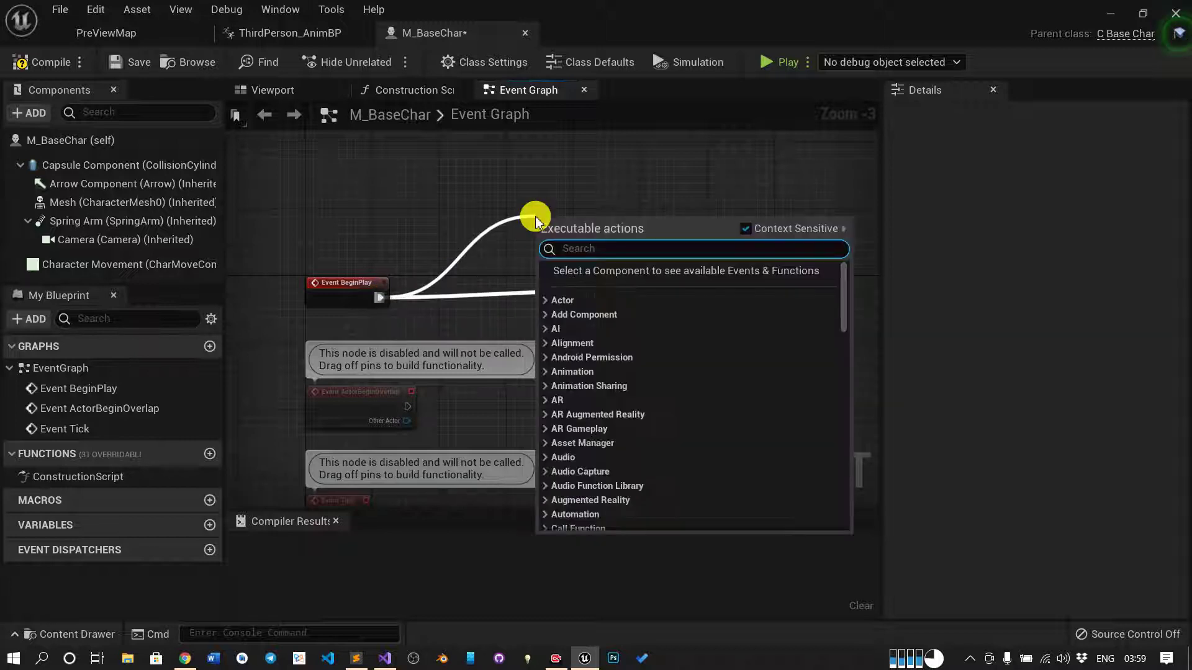
text(play)
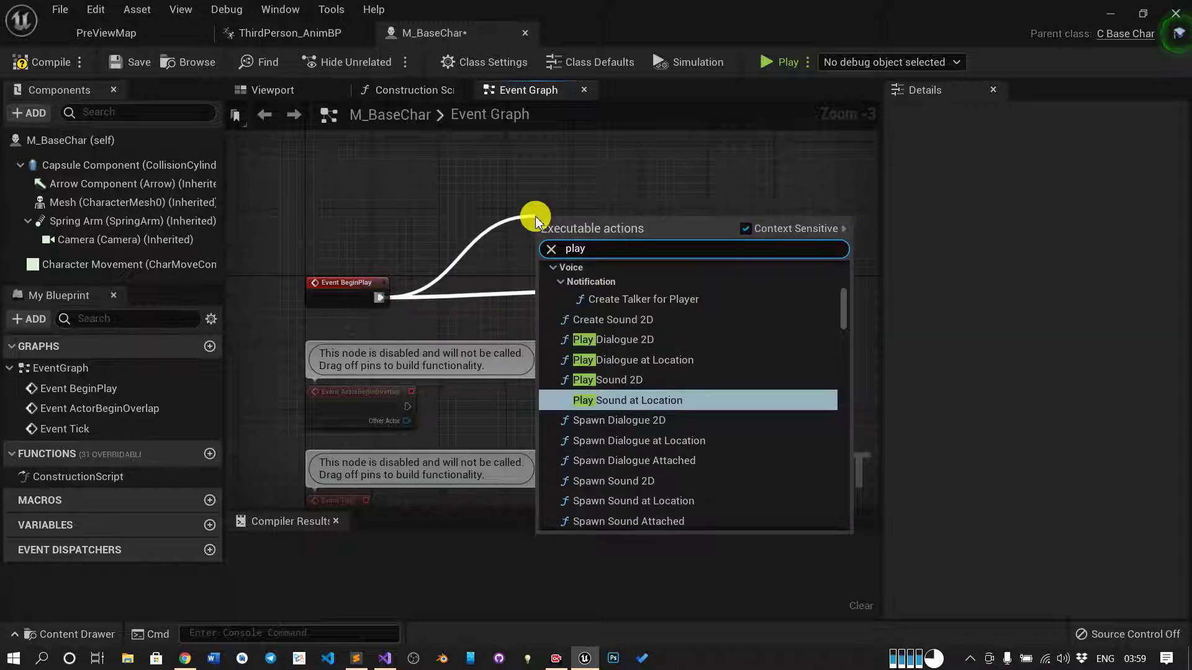
key(Up)
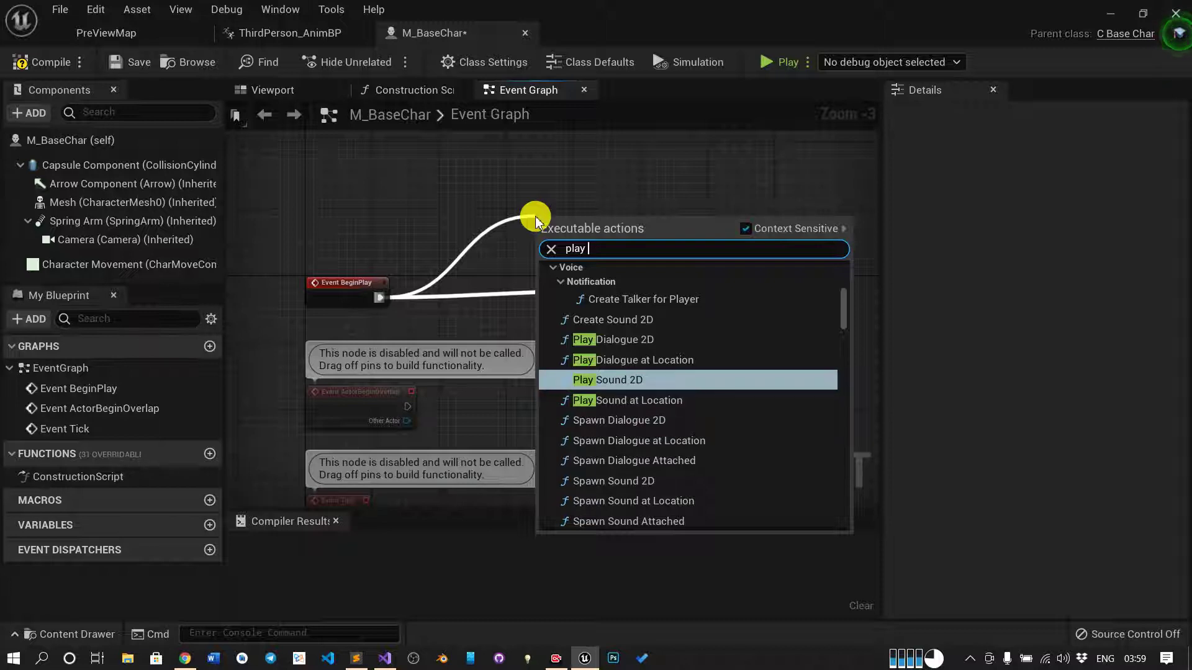
key(Down)
key(Down)
key(Down)
key(Down)
key(Down)
key(Return)
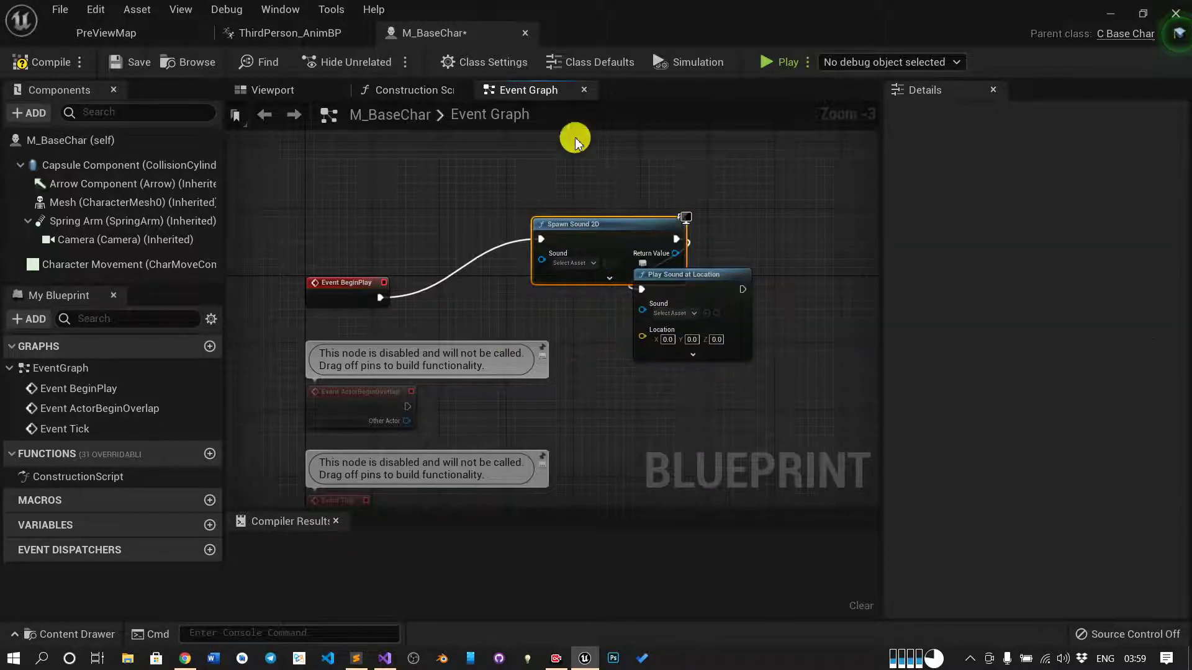
shift+click(658, 275)
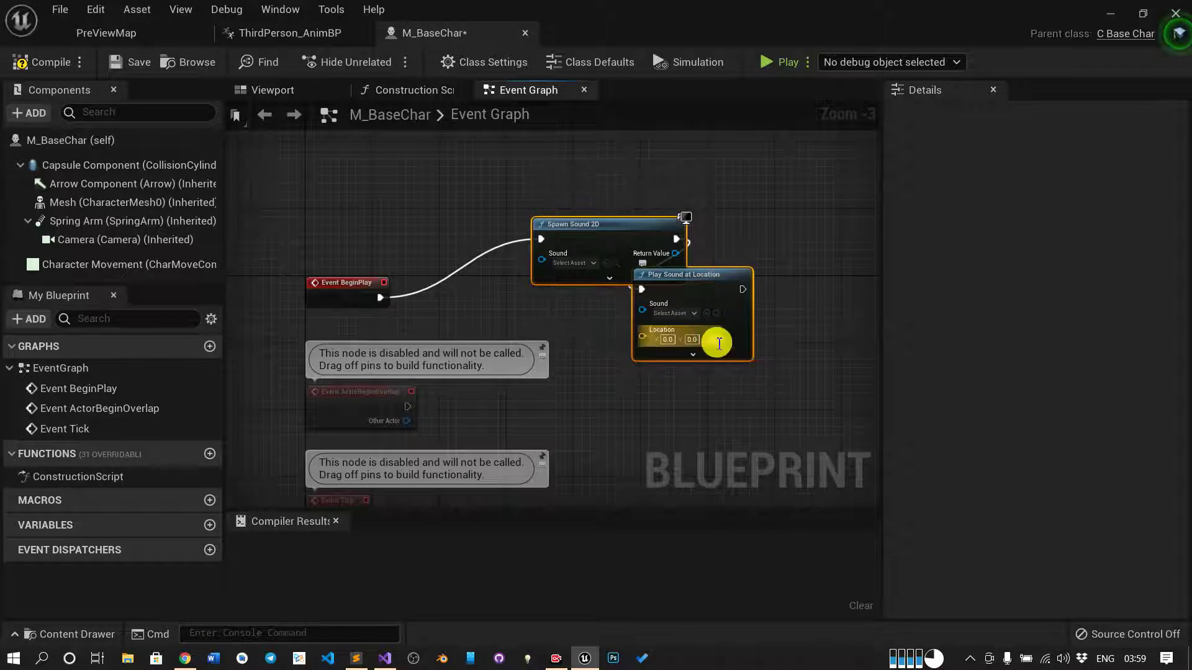
key(Delete)
click(32, 59)
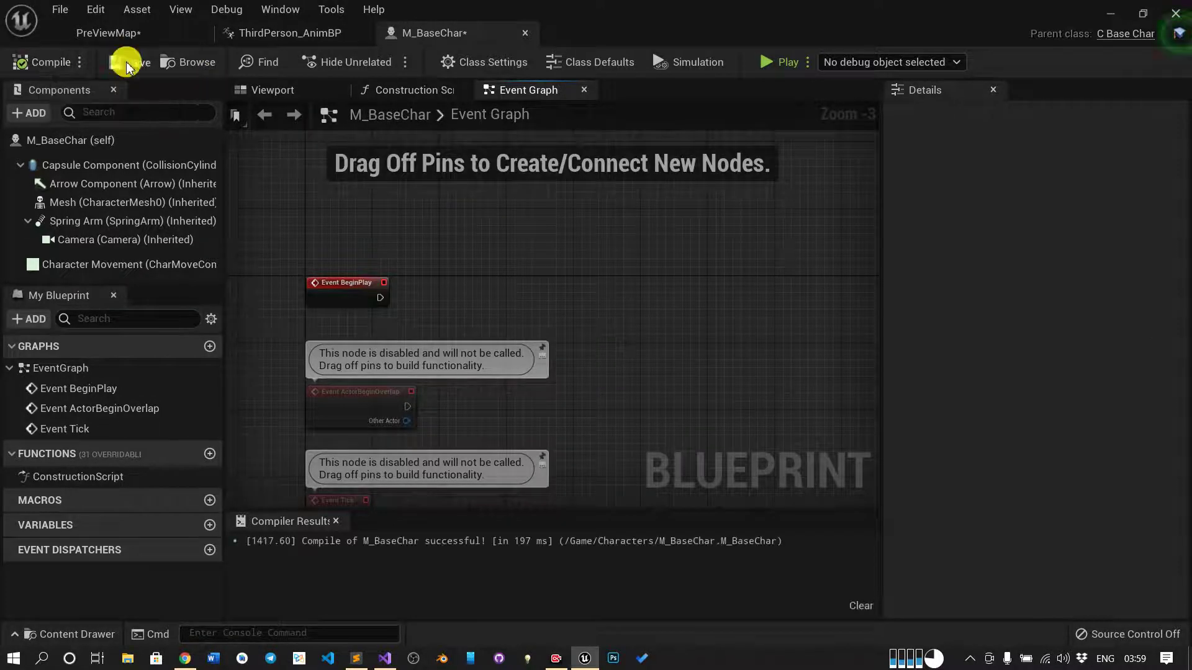
key(alt+Tab)
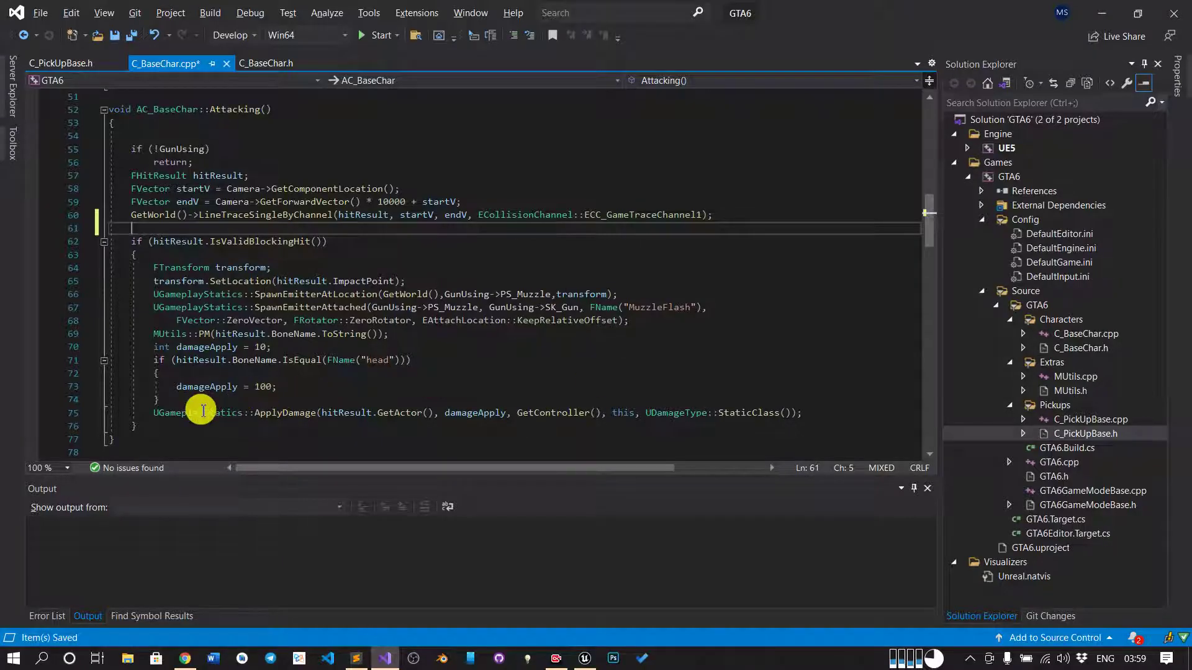
- Start a UGameplayStatics::PlaySoundAtLocation call on line 61 with GetWorld() as its first argument
double_click(203, 411)
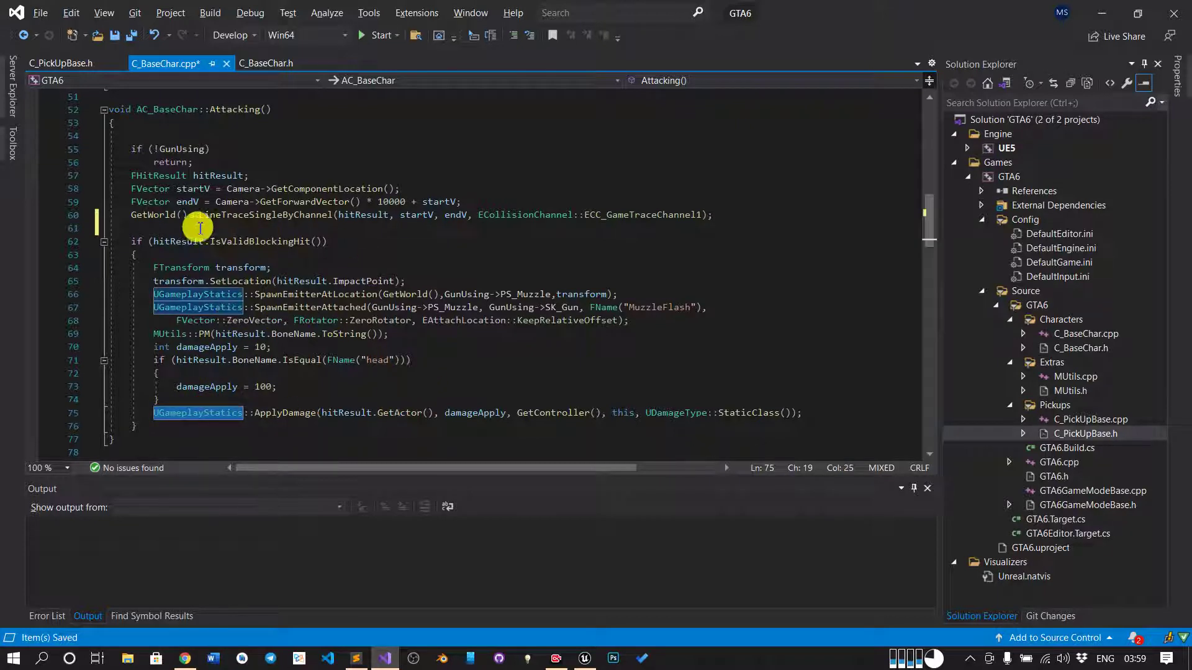
click(200, 229)
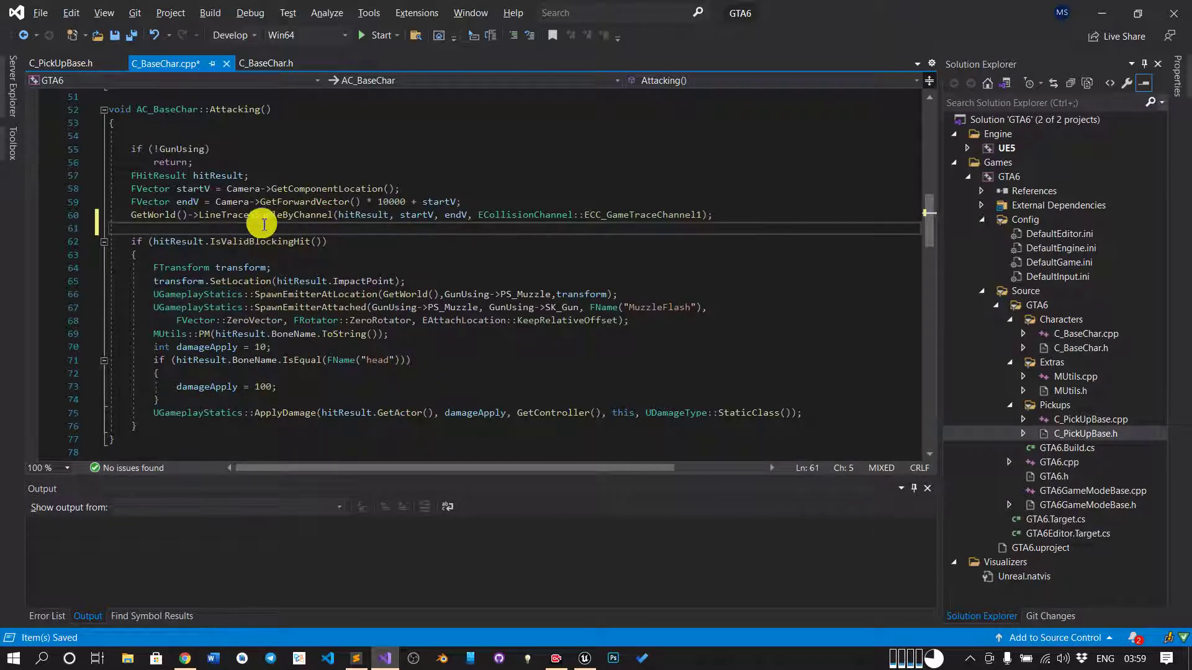
click(231, 214)
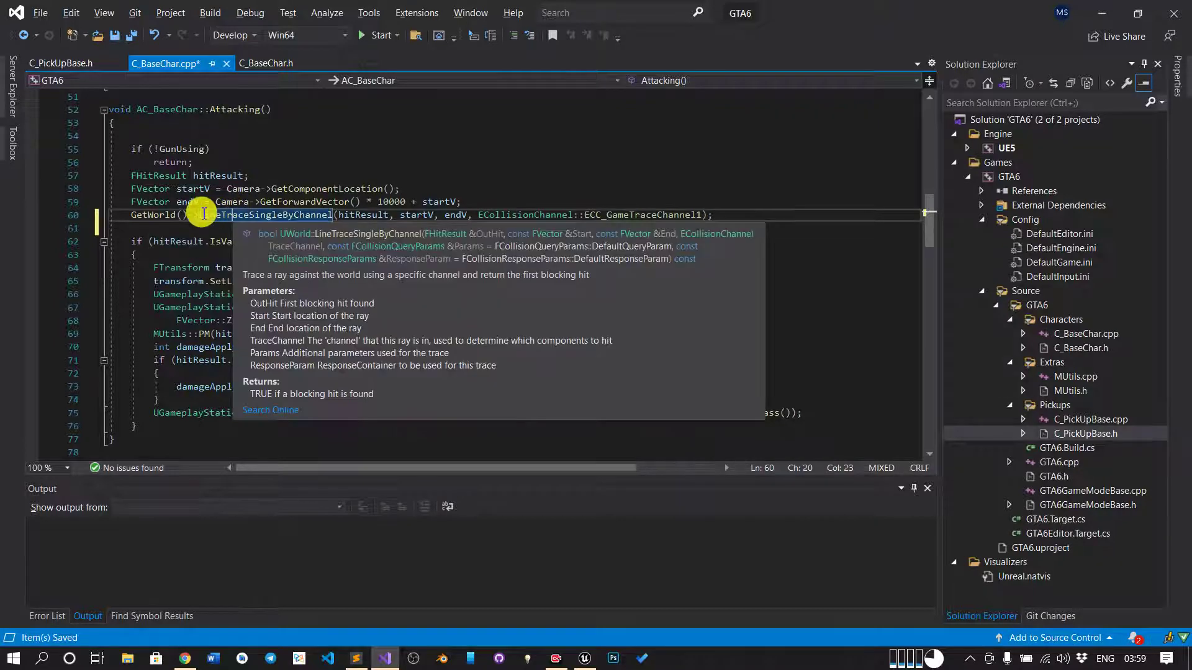
click(274, 233)
text(UGameplayStatics)
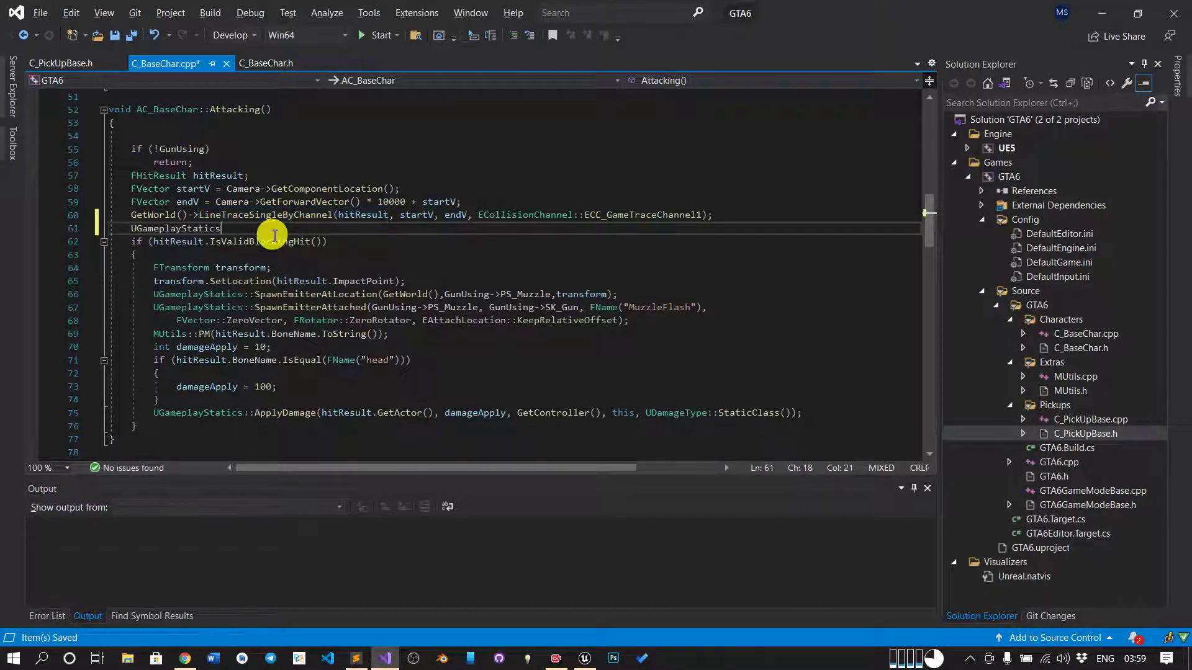
text(::)
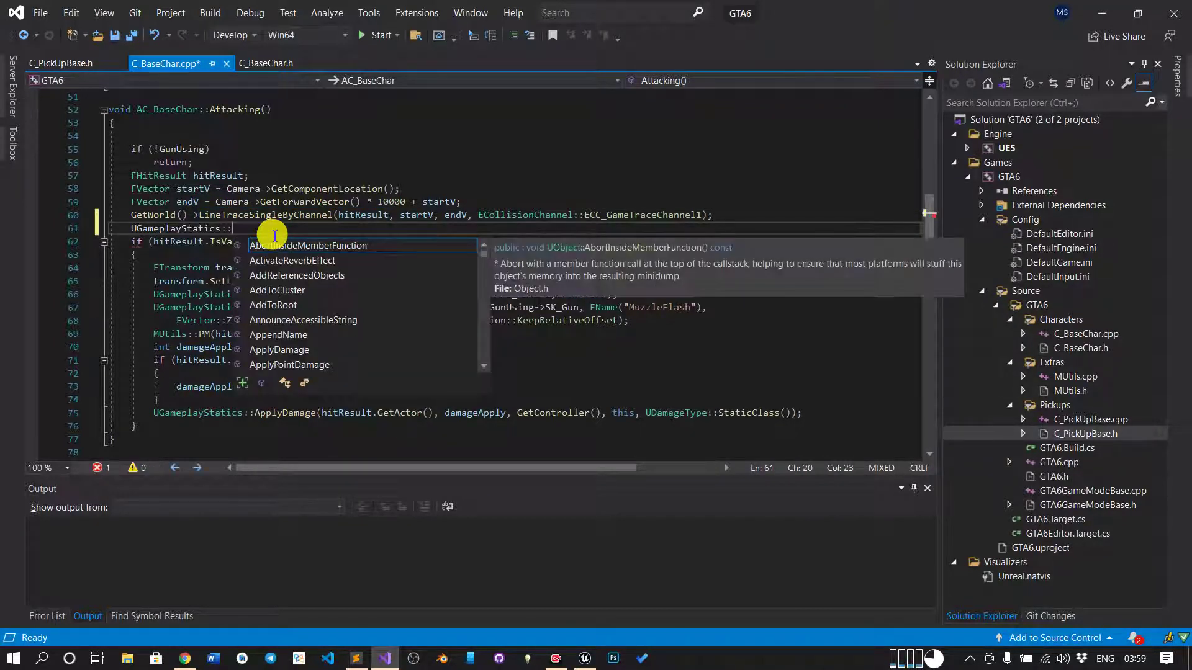
text(sound)
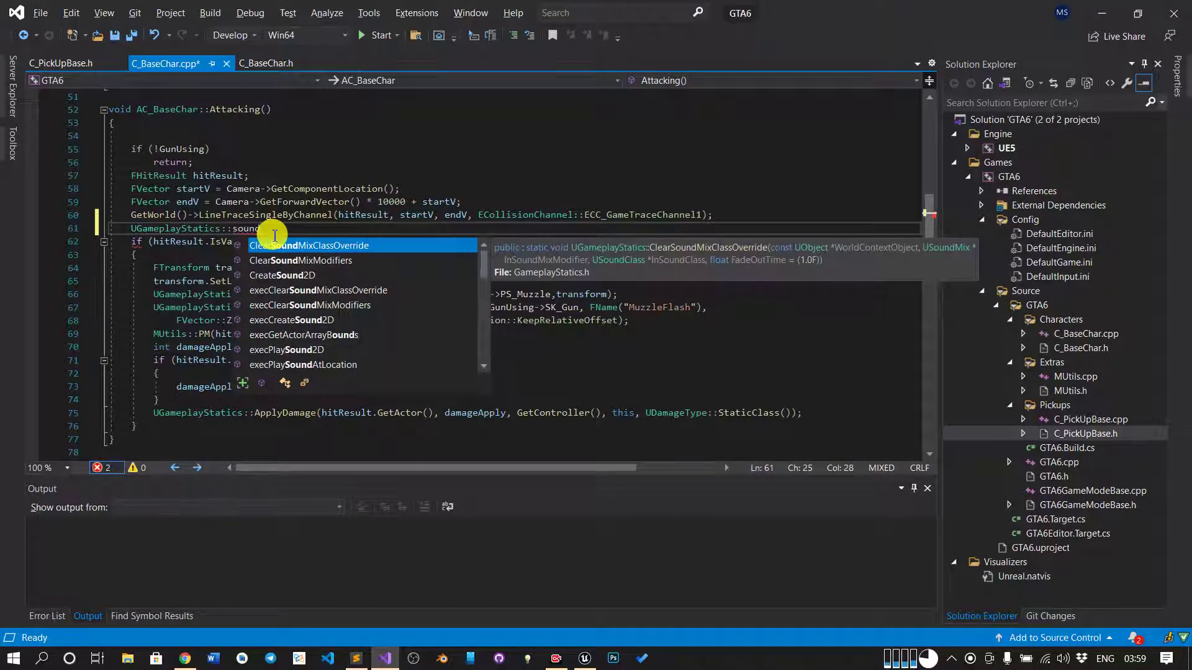
text(atlo)
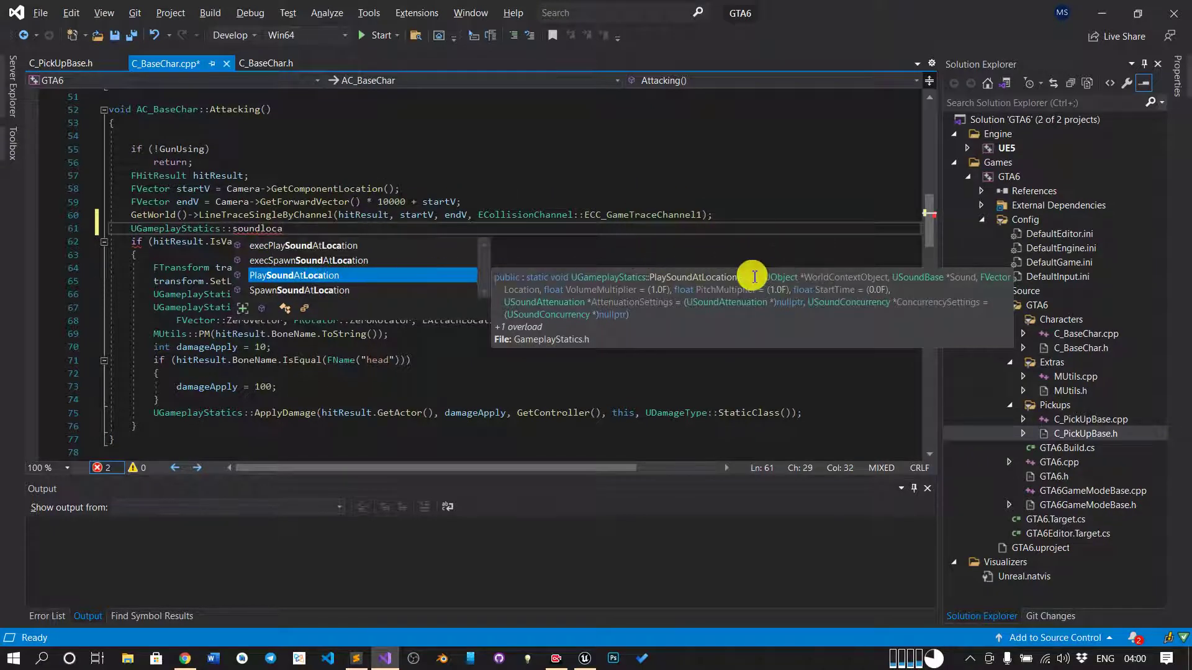
key(Tab)
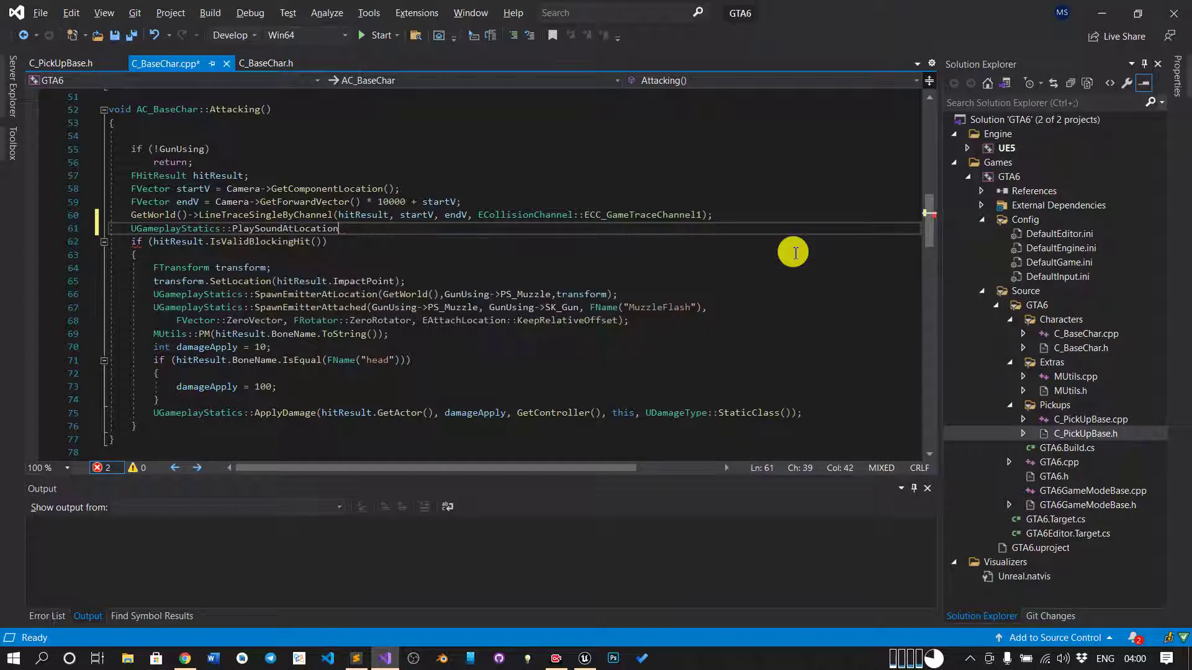
text(()
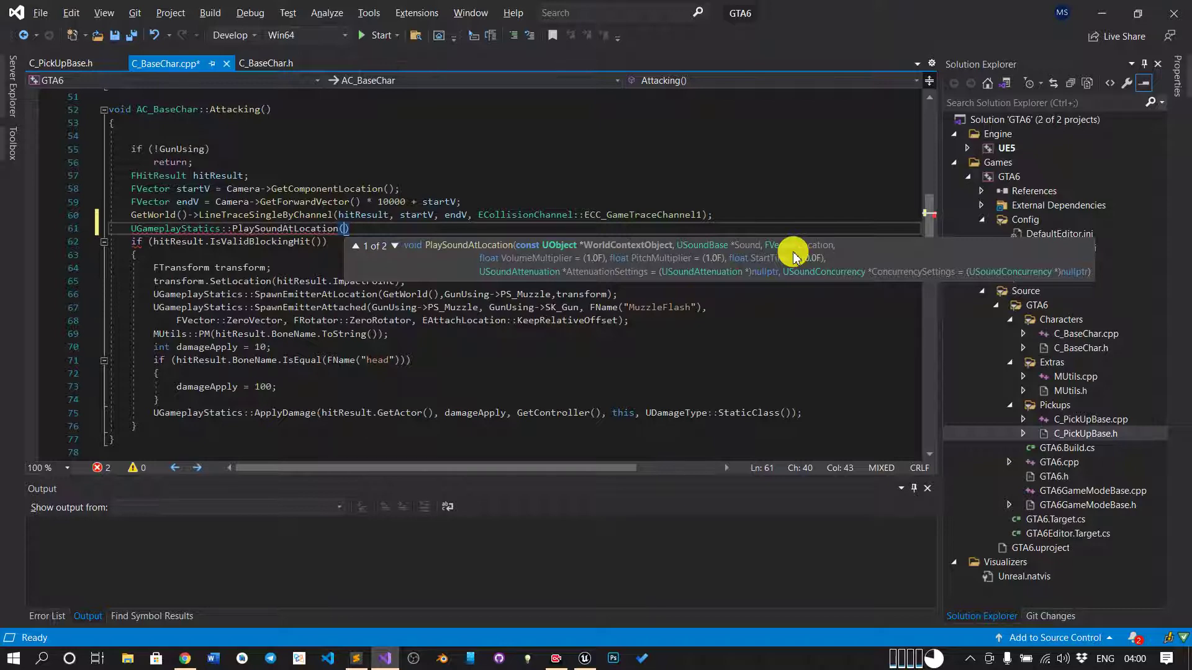
text(Ge)
text(tW)
text(o)
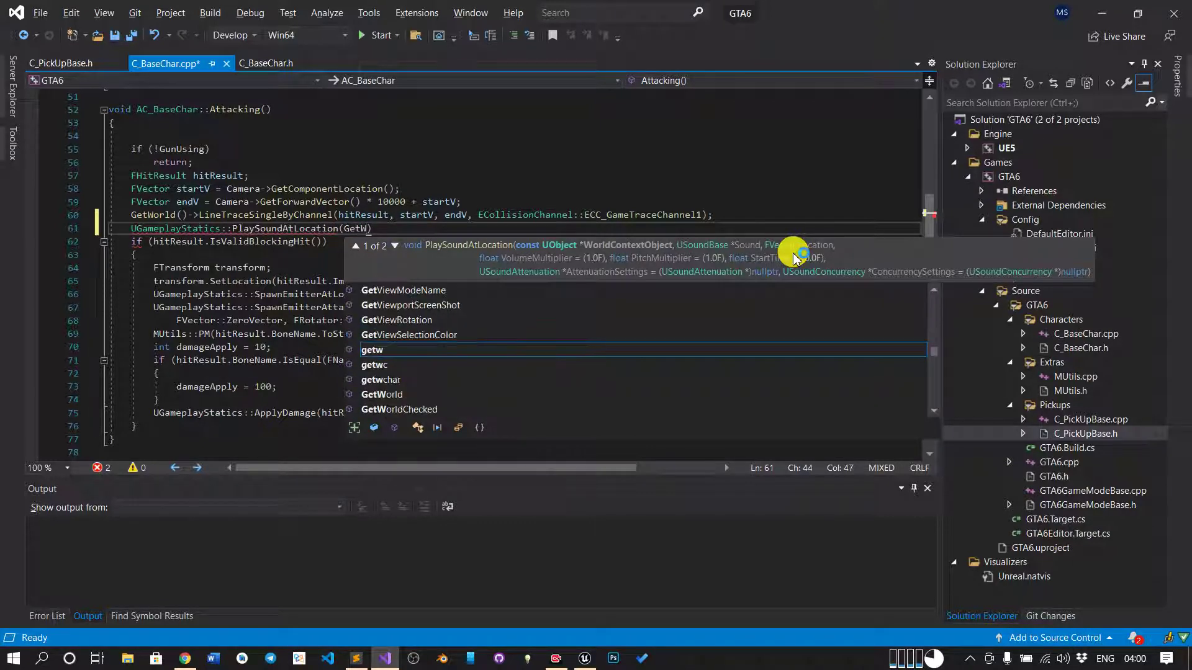
text(rld()
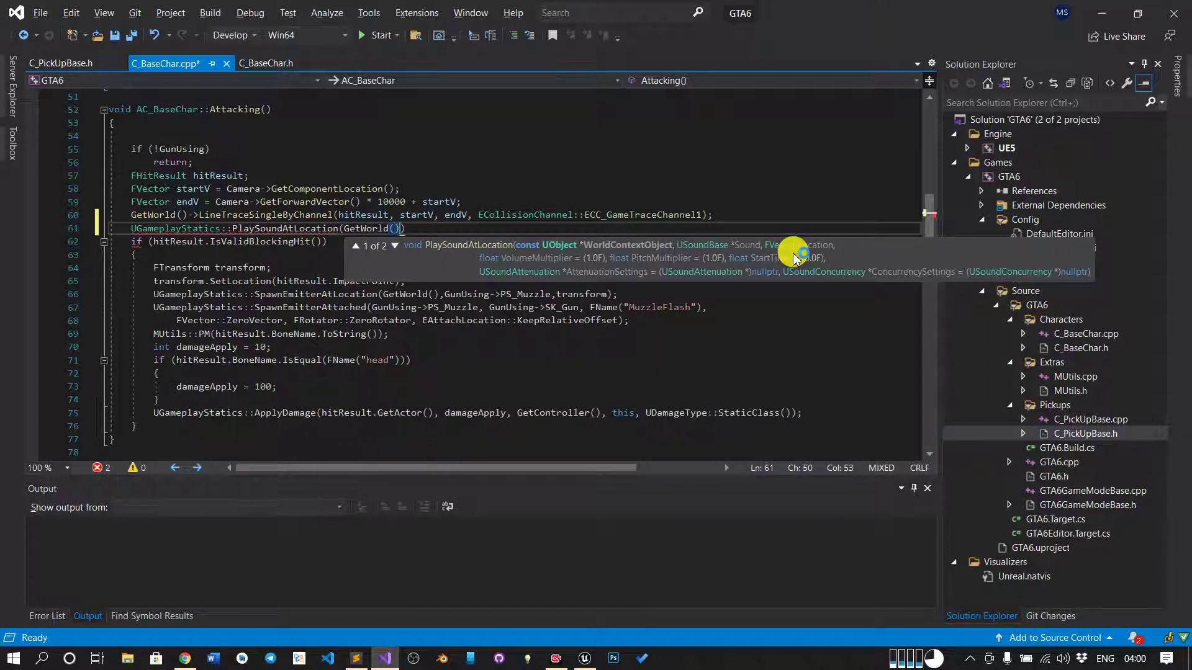
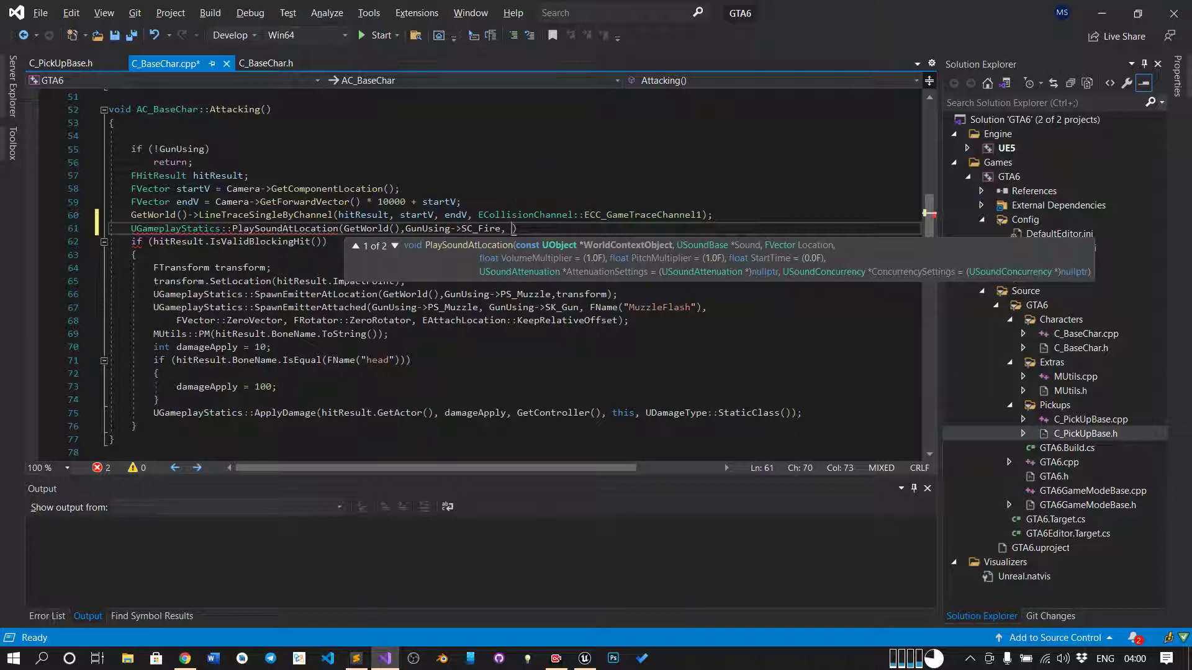
- Complete the PlaySoundAtLocation call with GetActorLocation() and save C_BaseChar.cpp
key(Escape)
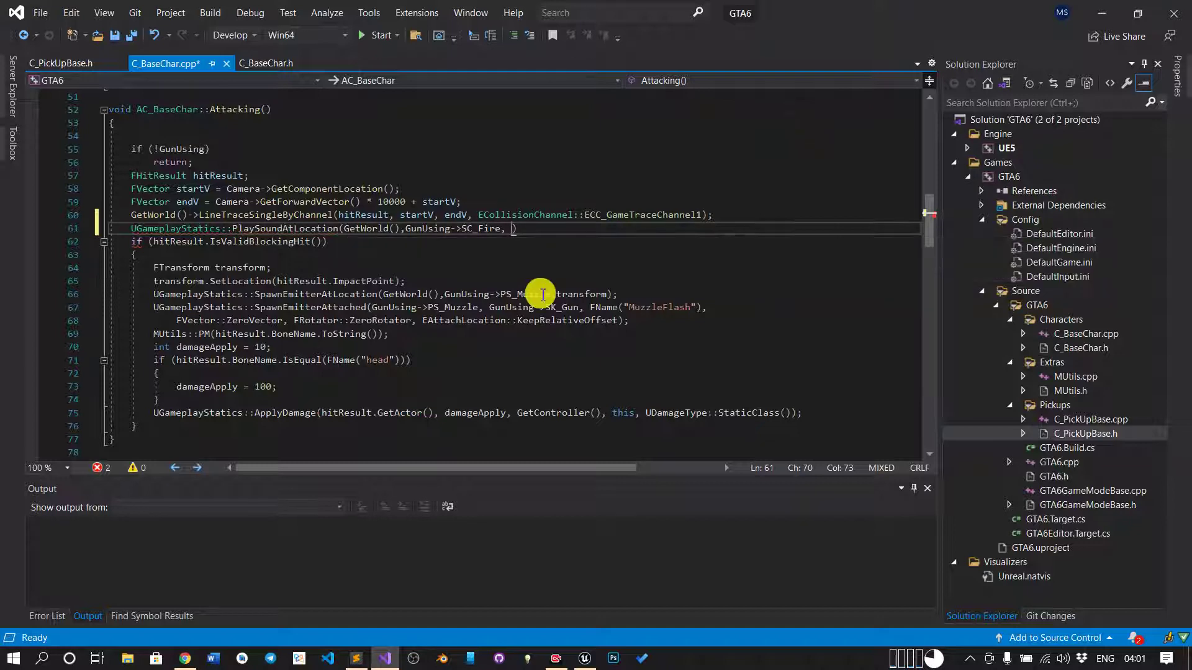
text(GetActorlcoa)
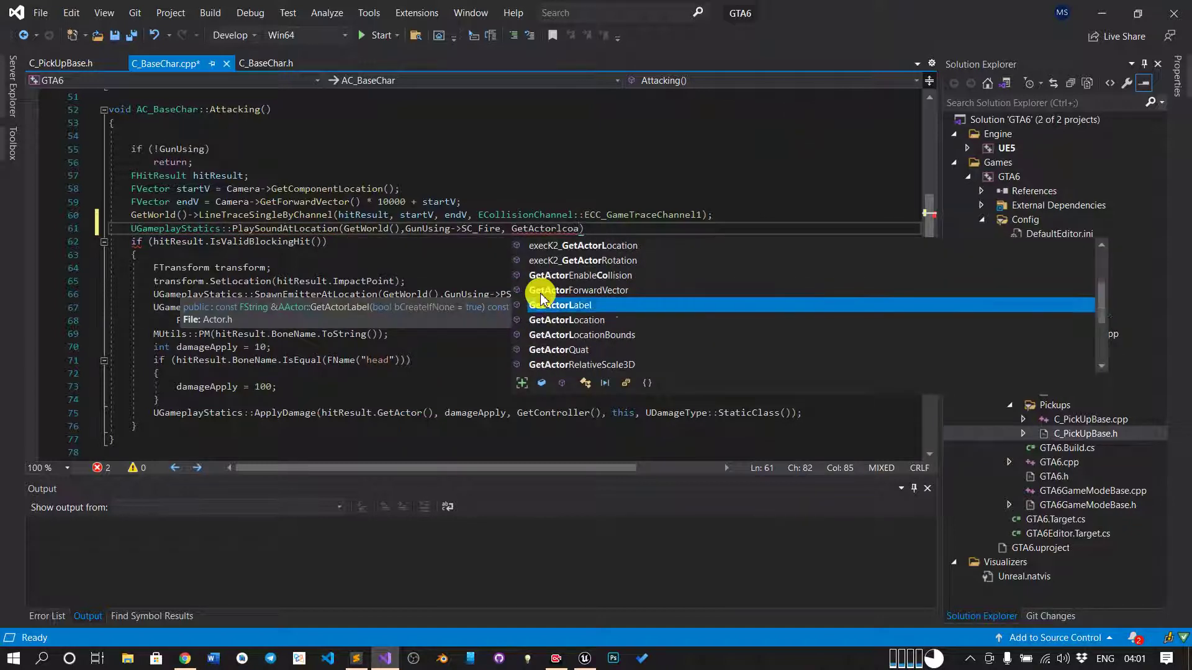
key(Tab)
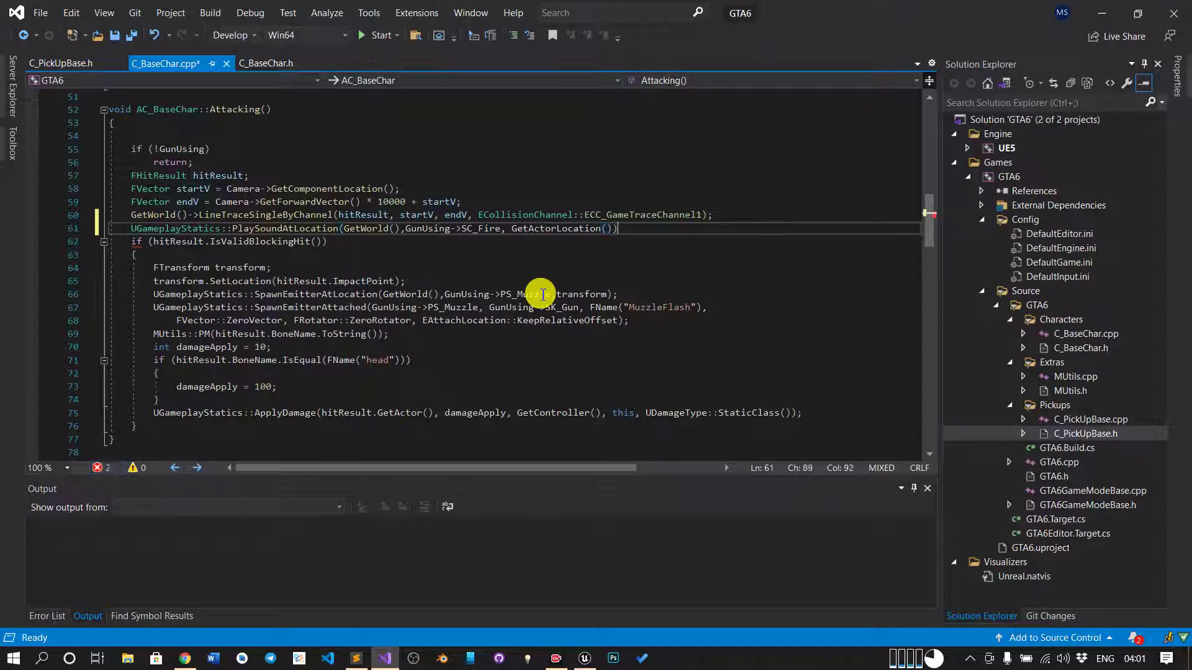
text(;)
key(ctrl+s)
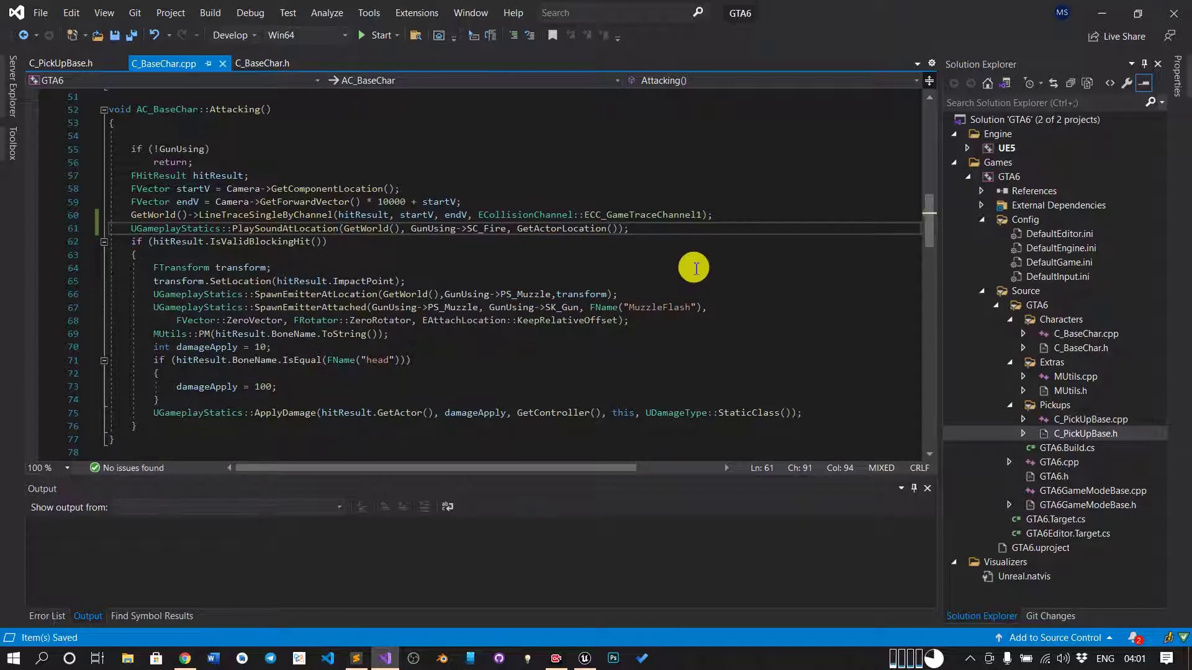
- Check the SC_Fire declaration in C_PickUpBase.h, then return to the Attacking() code
double_click(497, 229)
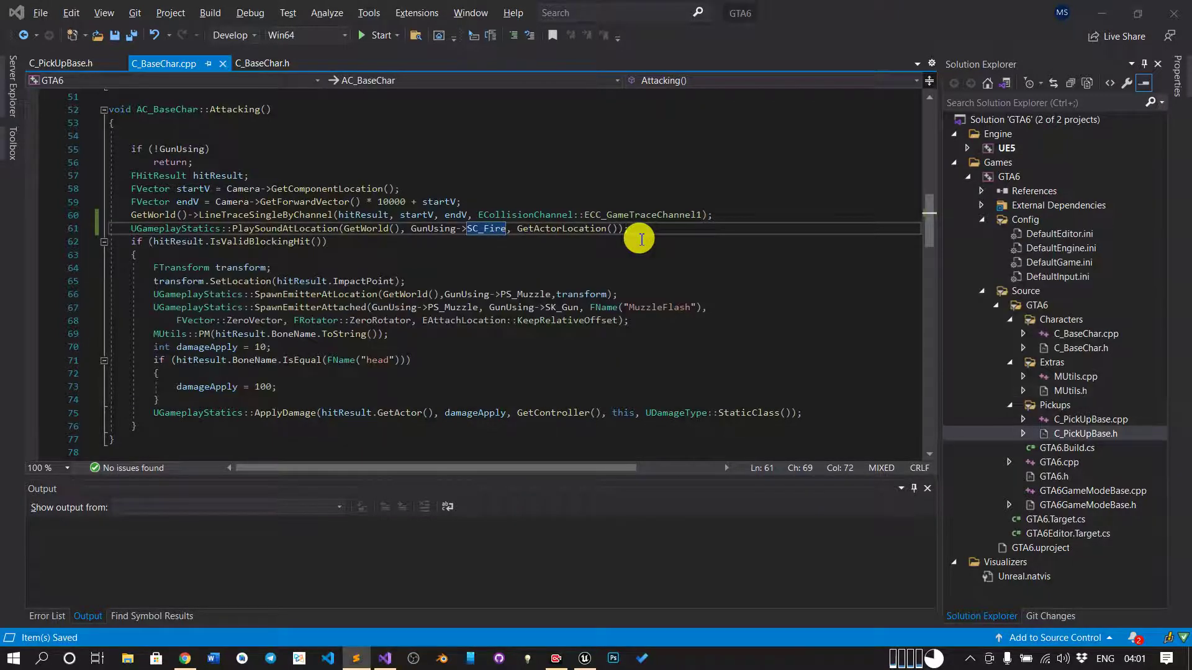
key(alt+Tab)
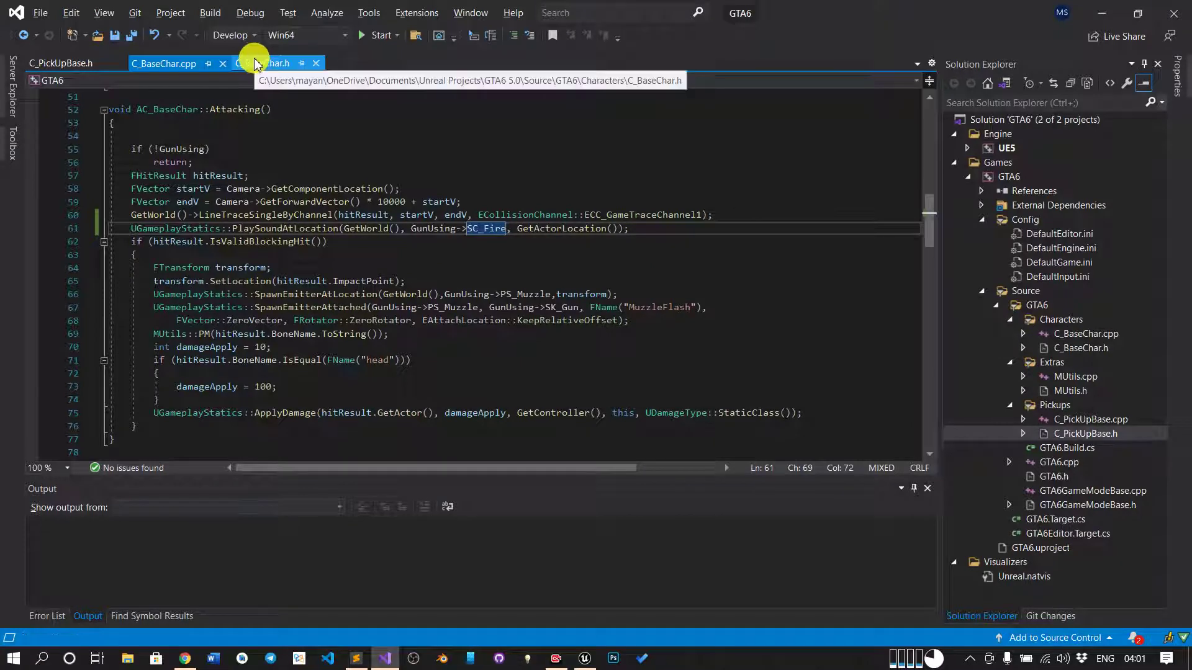
click(50, 63)
click(317, 187)
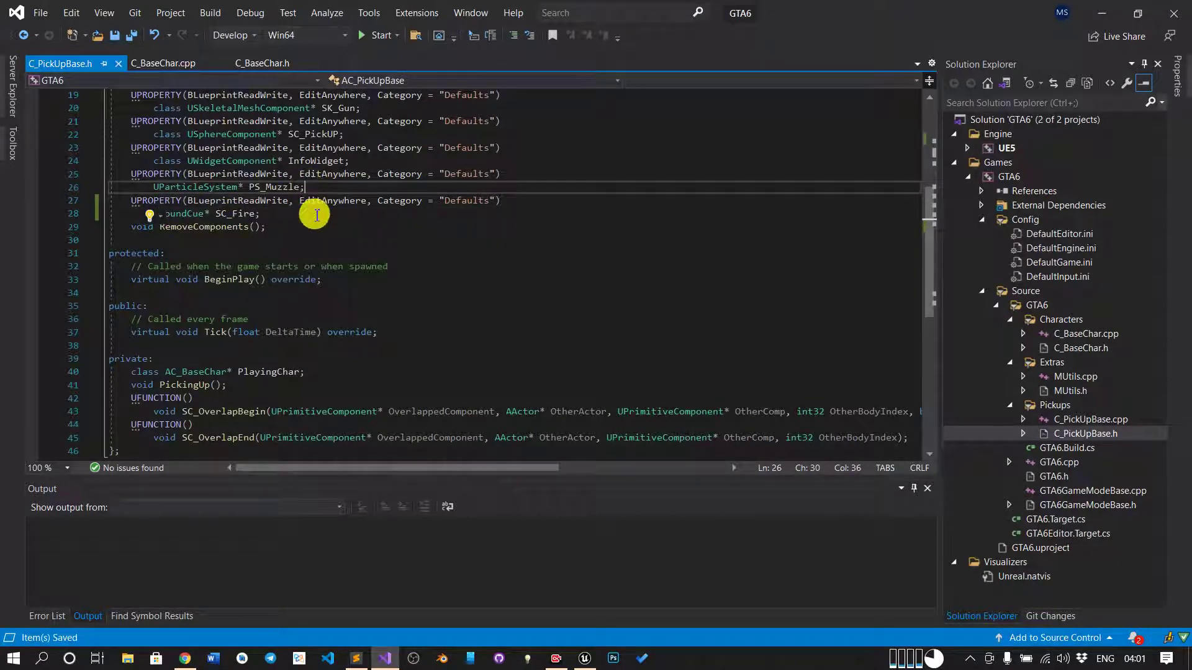
key(alt+Tab)
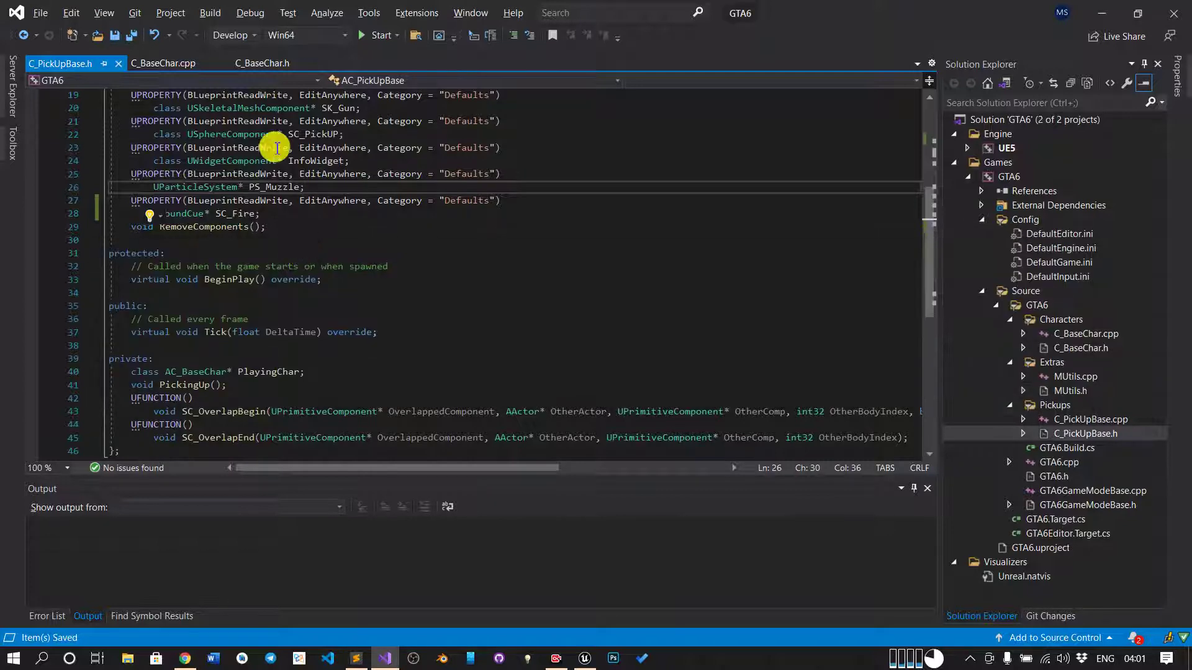
click(161, 64)
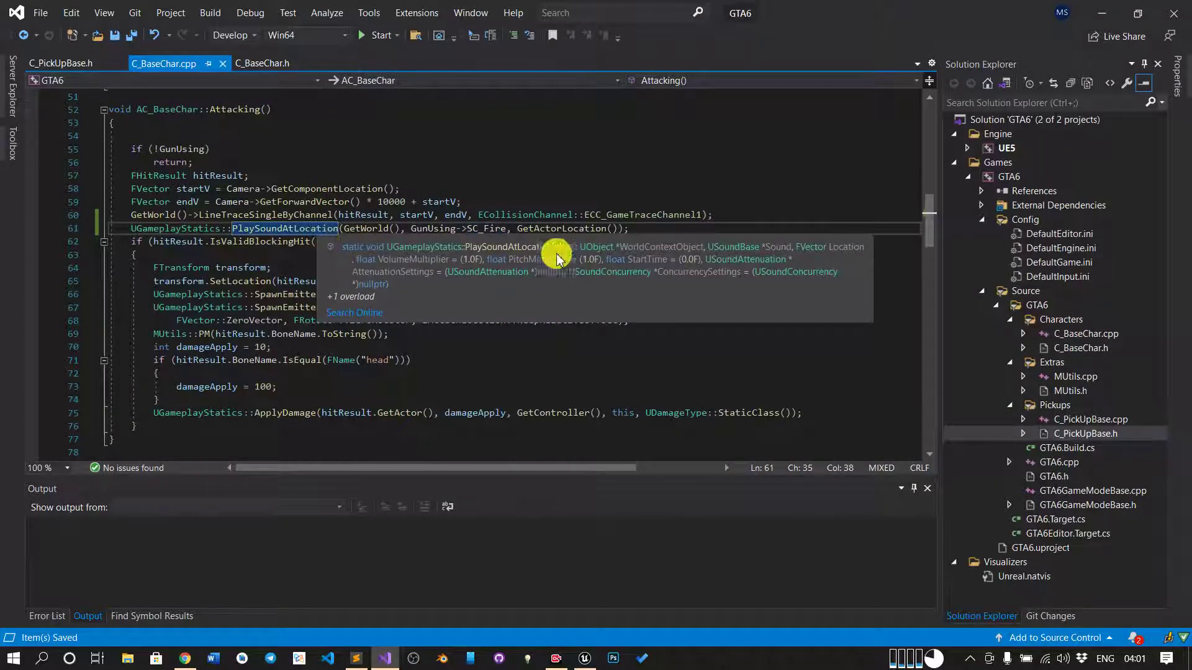
click(508, 189)
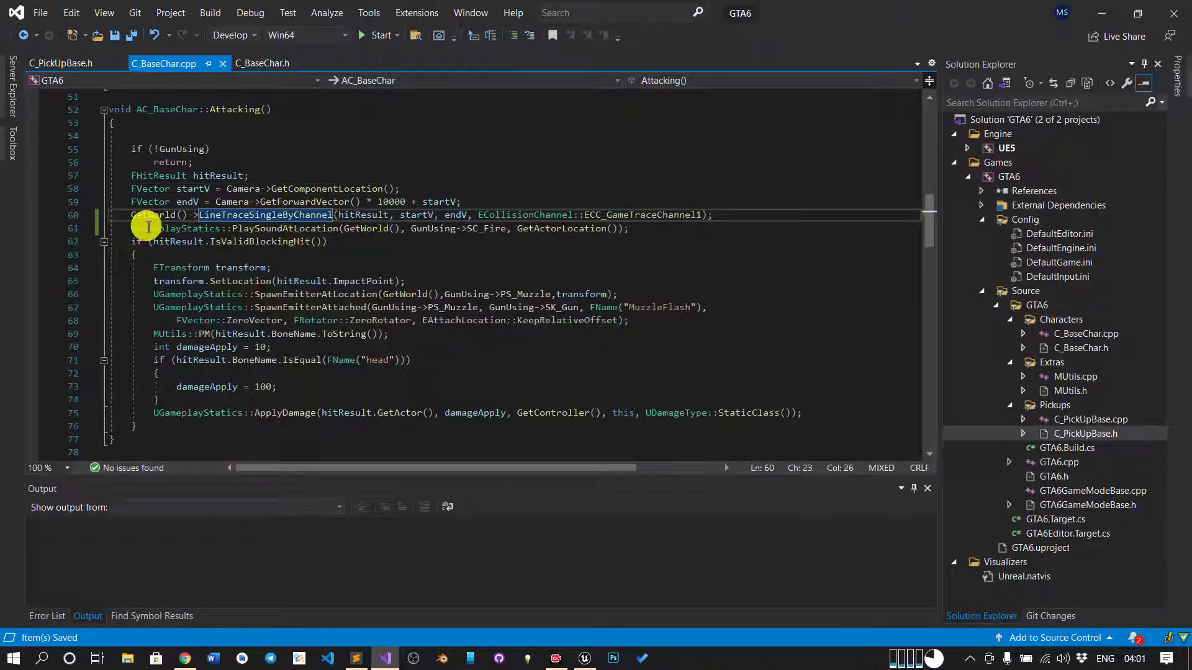
- Insert a blank line above the sound-playing line 60
double_click(204, 230)
drag(205, 229, 707, 228)
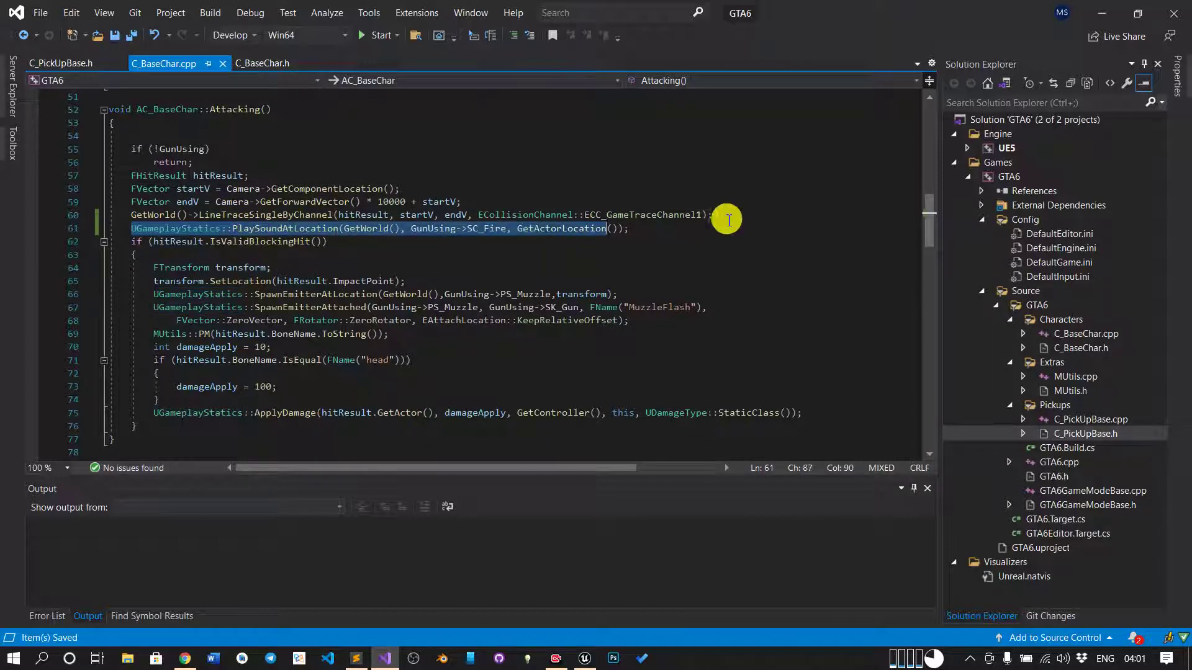
click(731, 218)
key(Return)
- Wrap the sound call in an if (GunUsing->SC_Fire) condition, indenting the call beneath it
key(Down)
key(Tab)
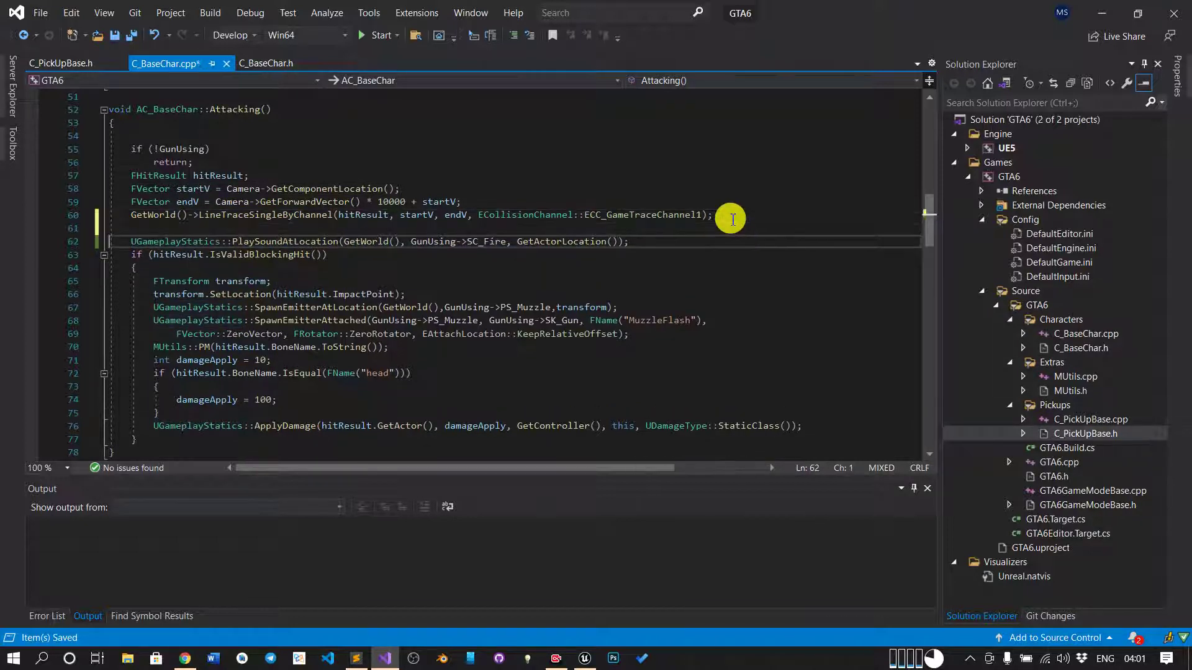
key(Up)
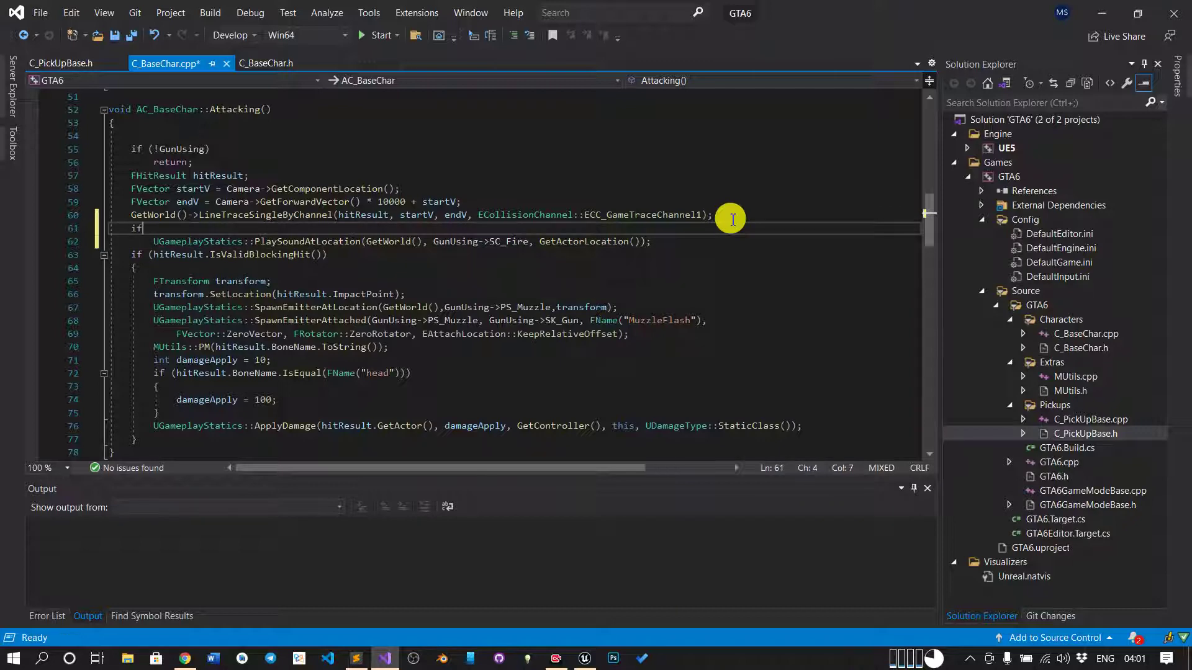
text((G)
text(un)
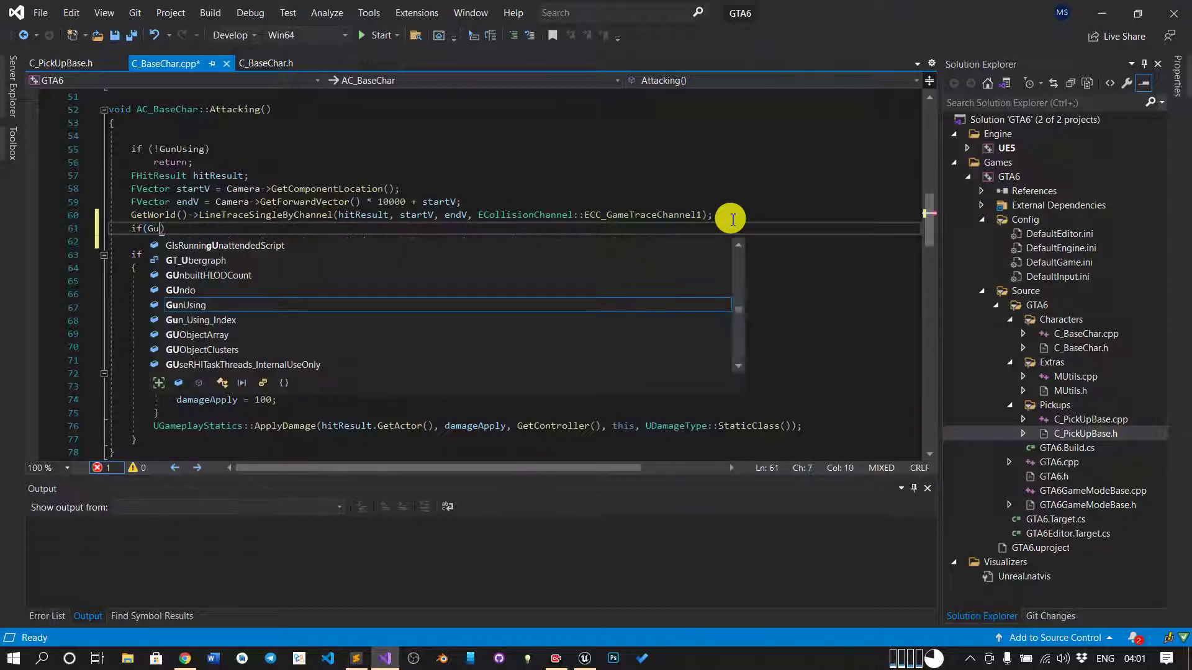
key(Tab)
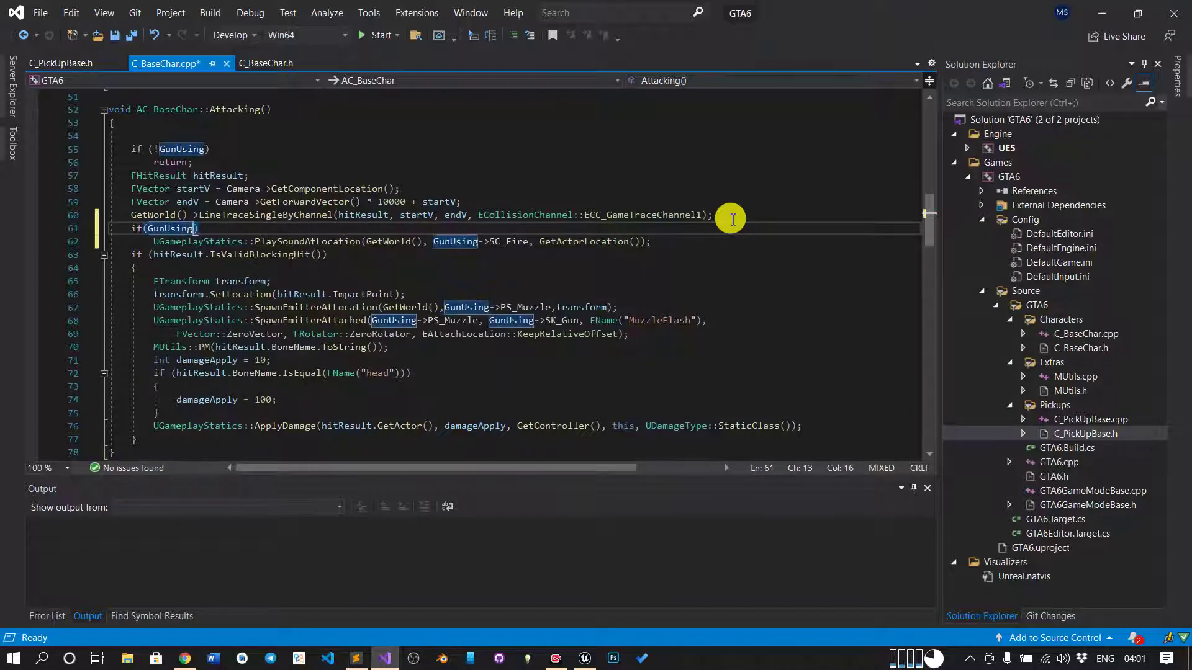
text(->SC)
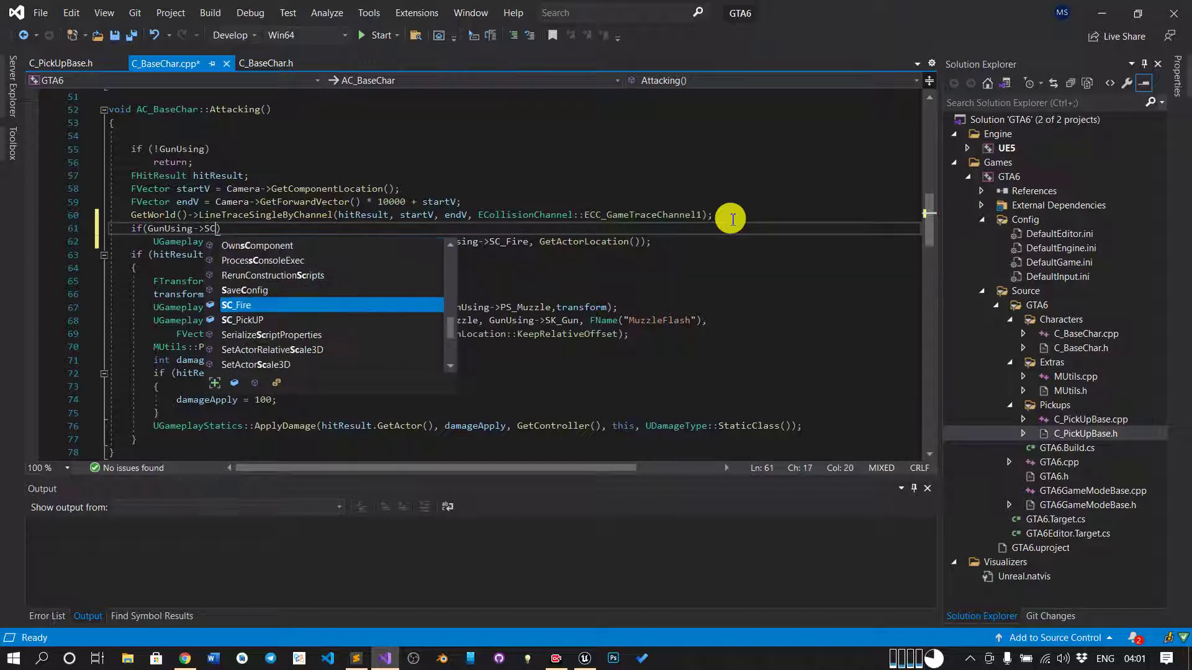
key(Tab)
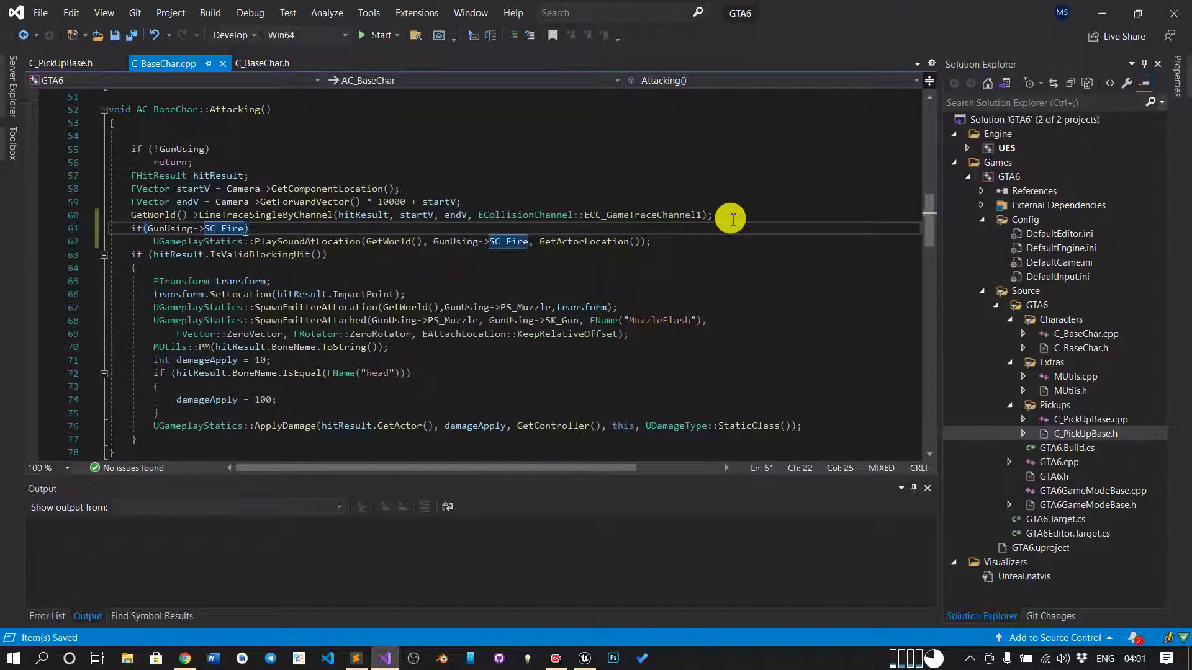
drag(255, 241, 461, 242)
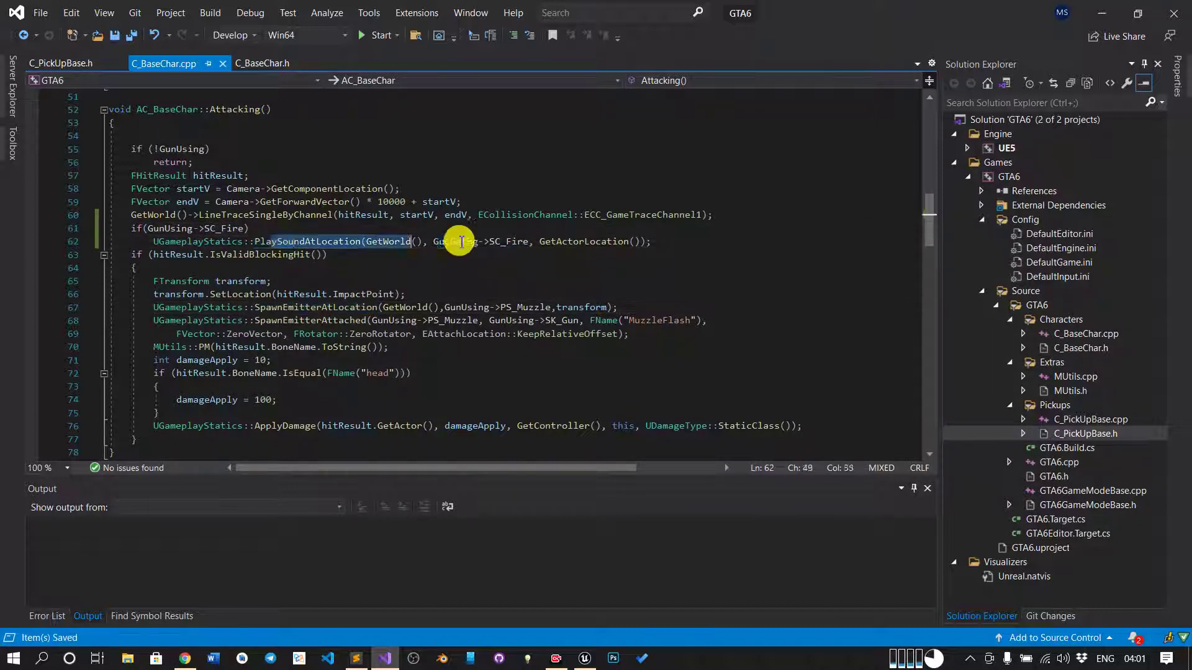
key(Down)
key(Down)
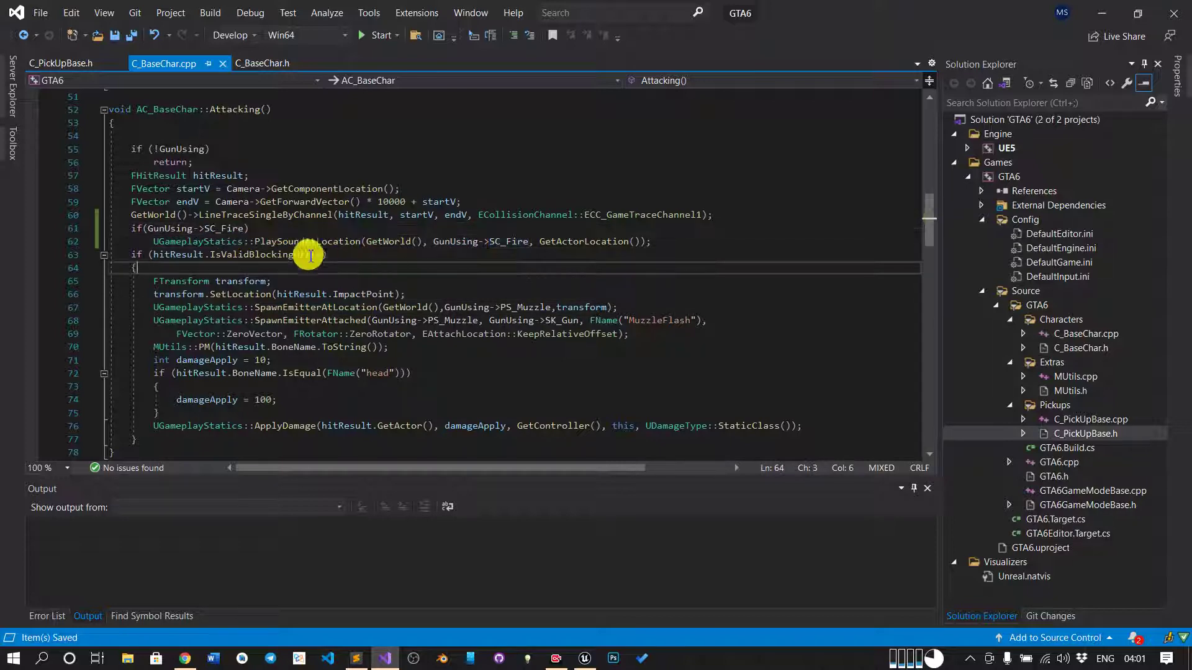
- Open C_PickUpBase.h and build the project with Ctrl+Shift+B
click(60, 63)
click(386, 213)
key(ctrl+shift+b)
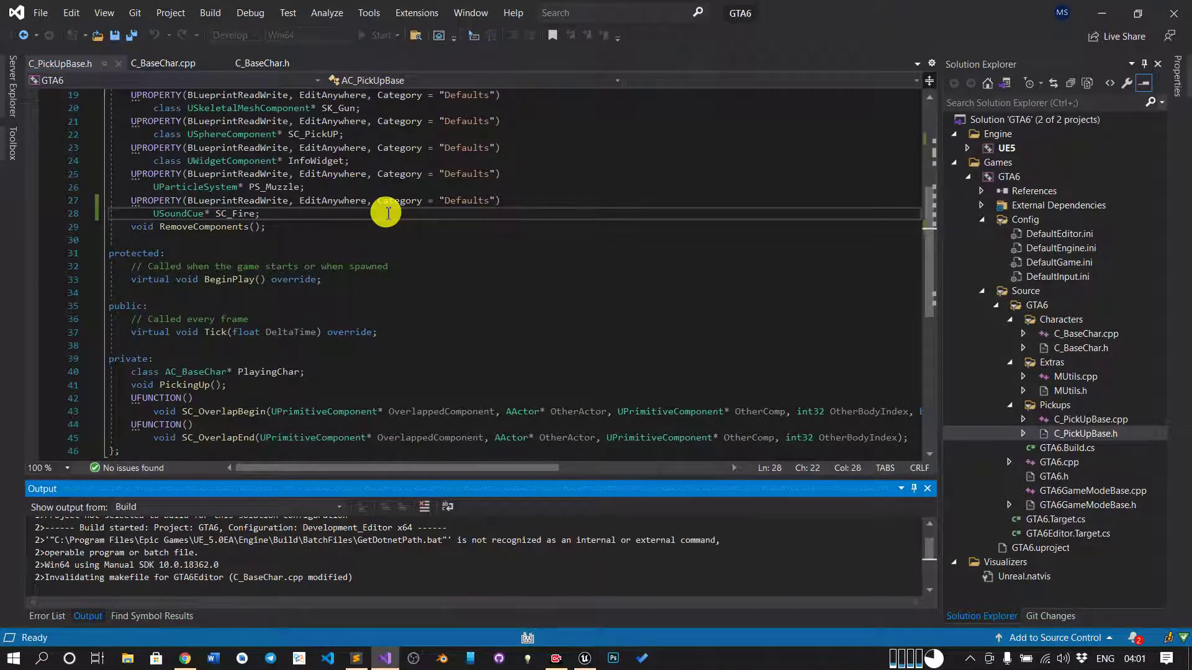
- Switch to Unreal Editor's main level editor, save the current map, then return to the code
key(alt+Tab)
key(Tab)
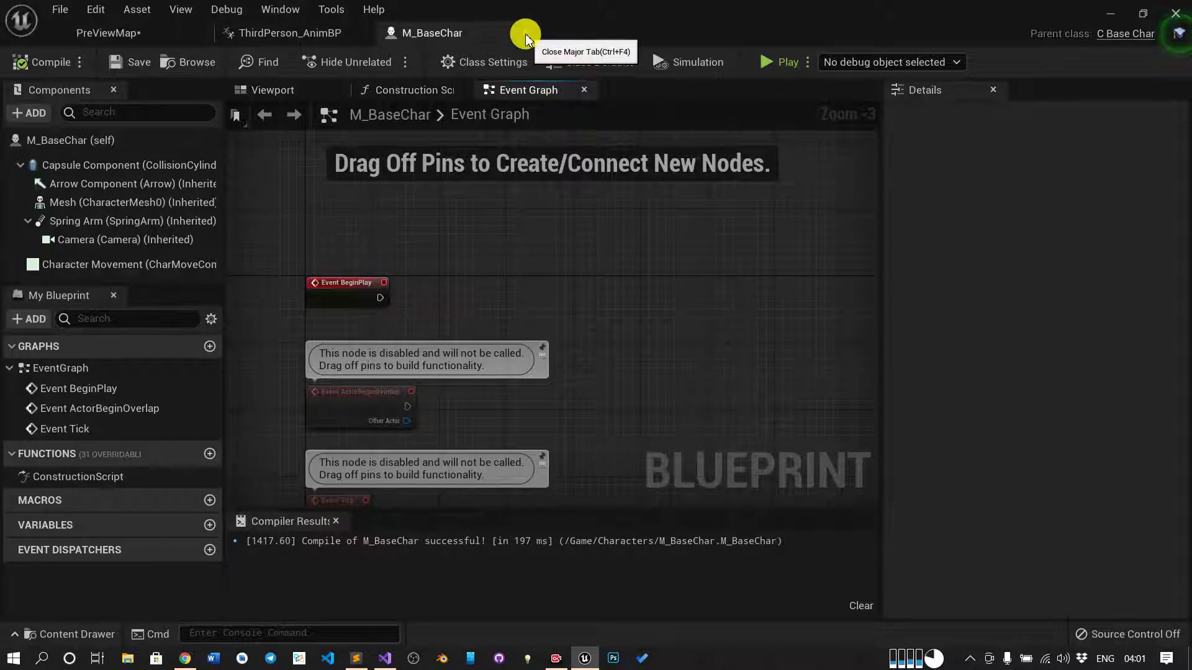
key(alt+Tab)
key(alt+Tab)
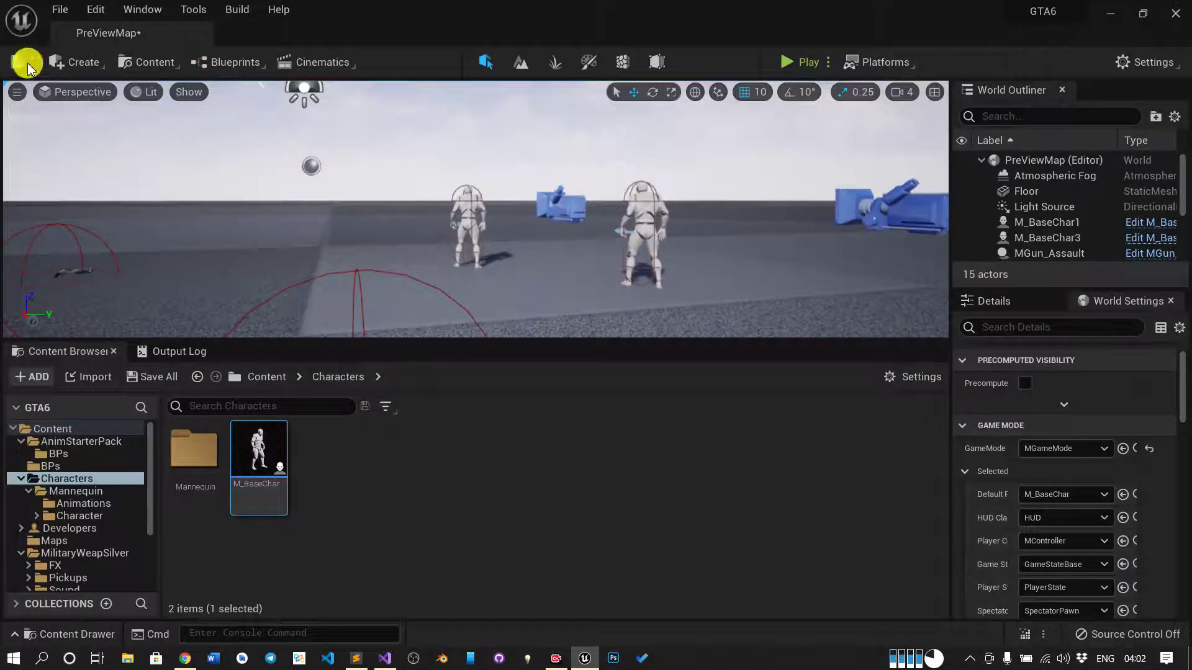
click(17, 61)
key(alt+Tab)
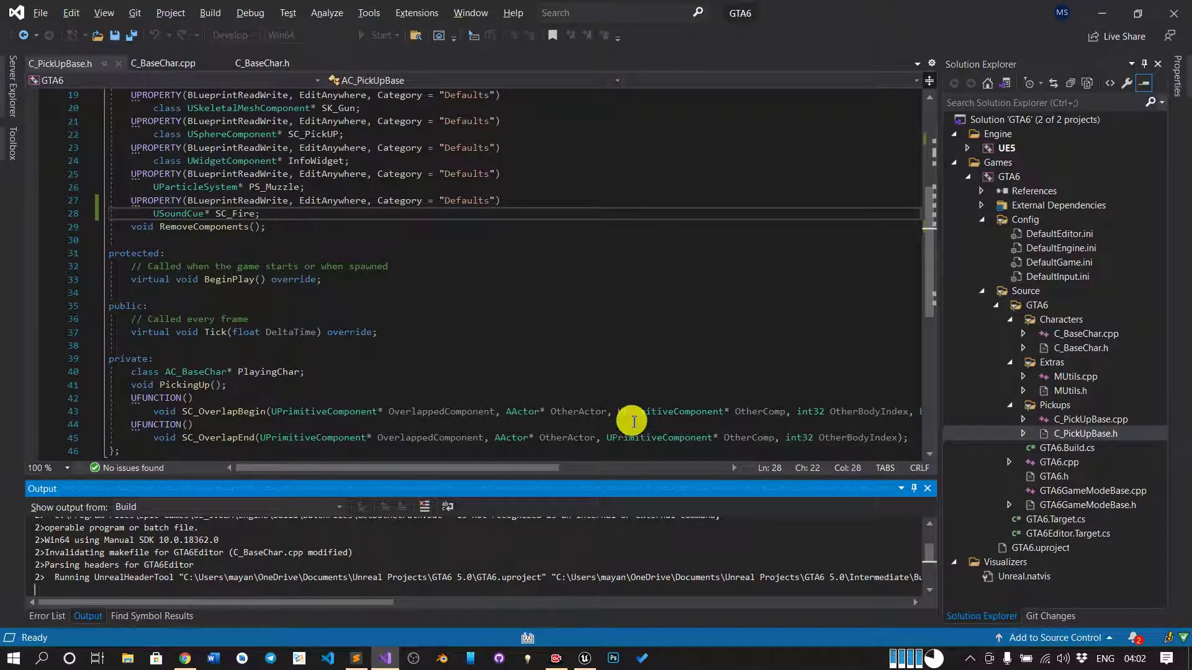
key(alt+Tab)
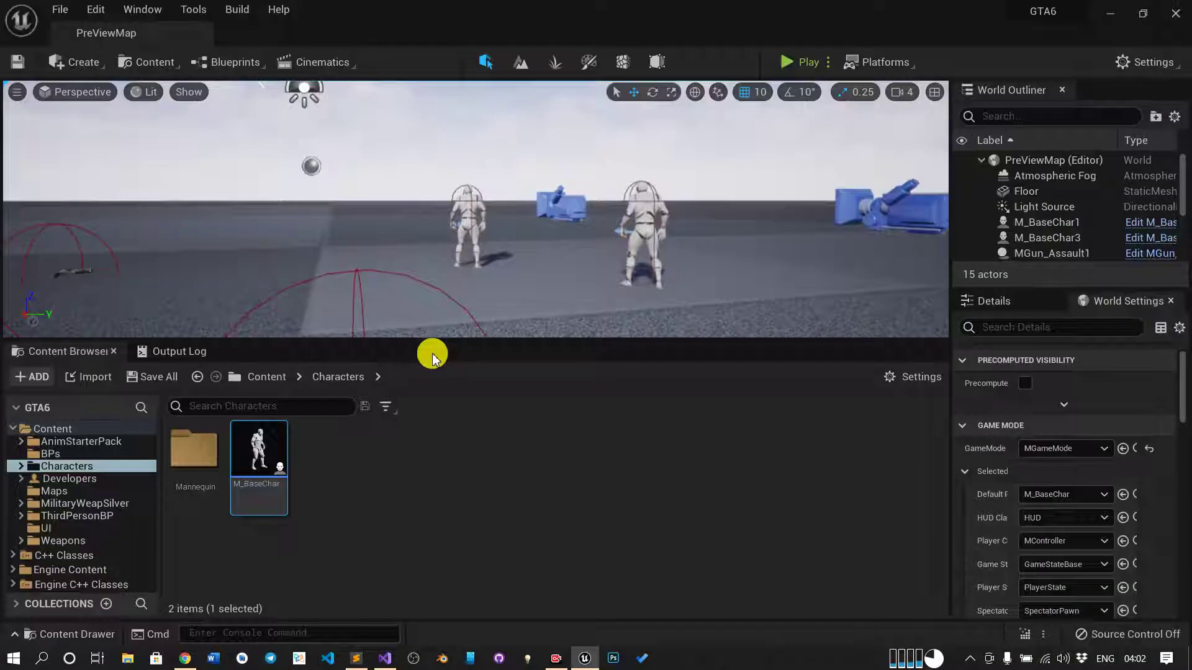
- Open the MPickUpBase blueprint from Weapons > Guns, then return to PreViewMap
click(354, 512)
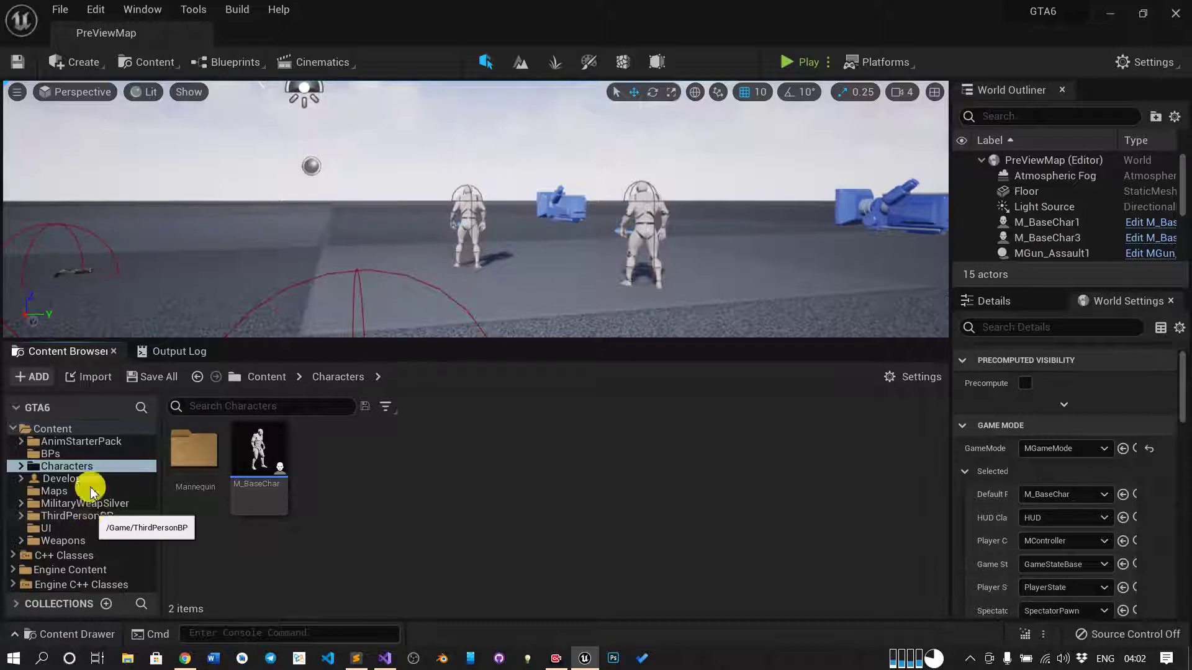
click(67, 546)
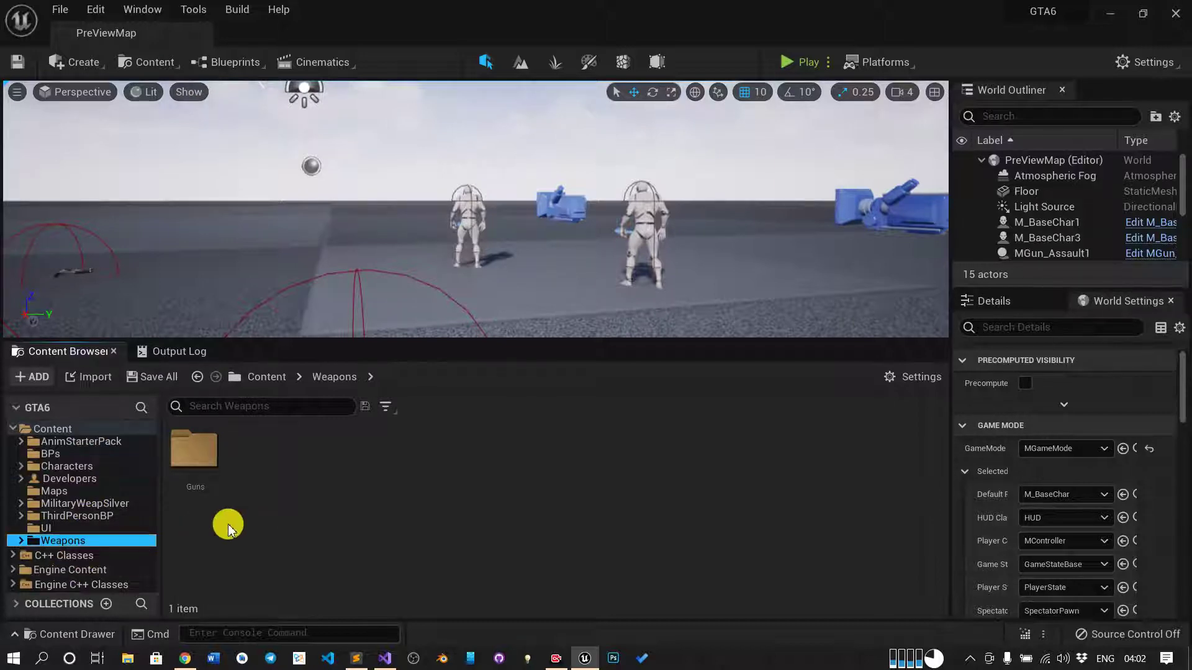
double_click(196, 456)
double_click(590, 455)
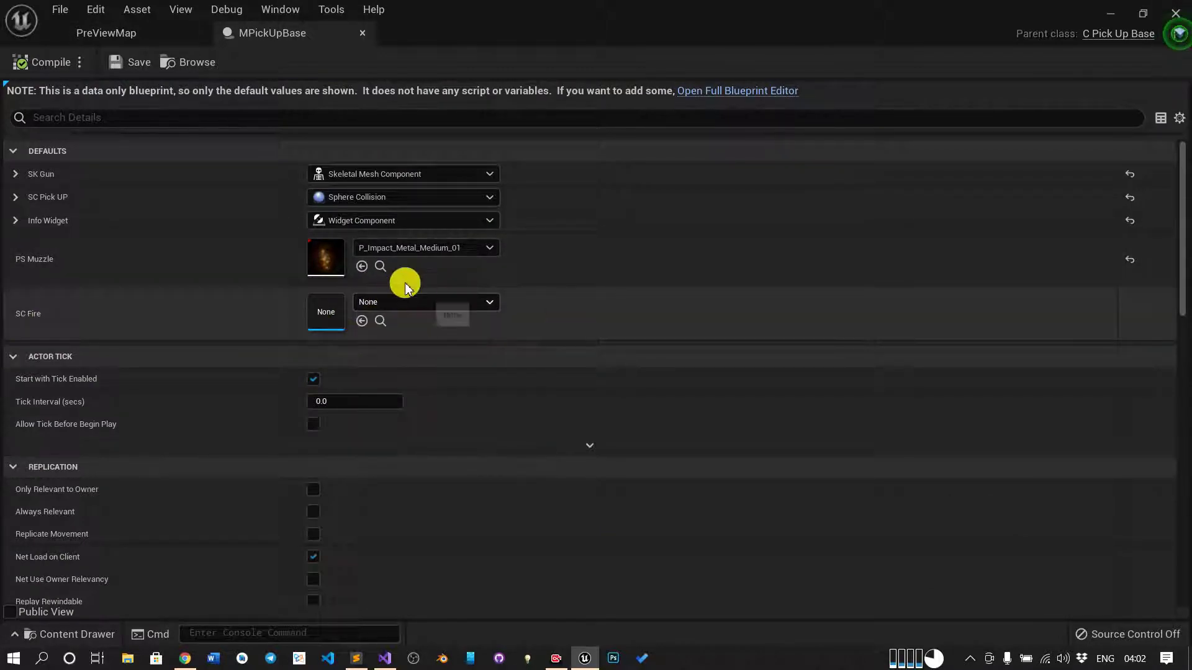
click(124, 38)
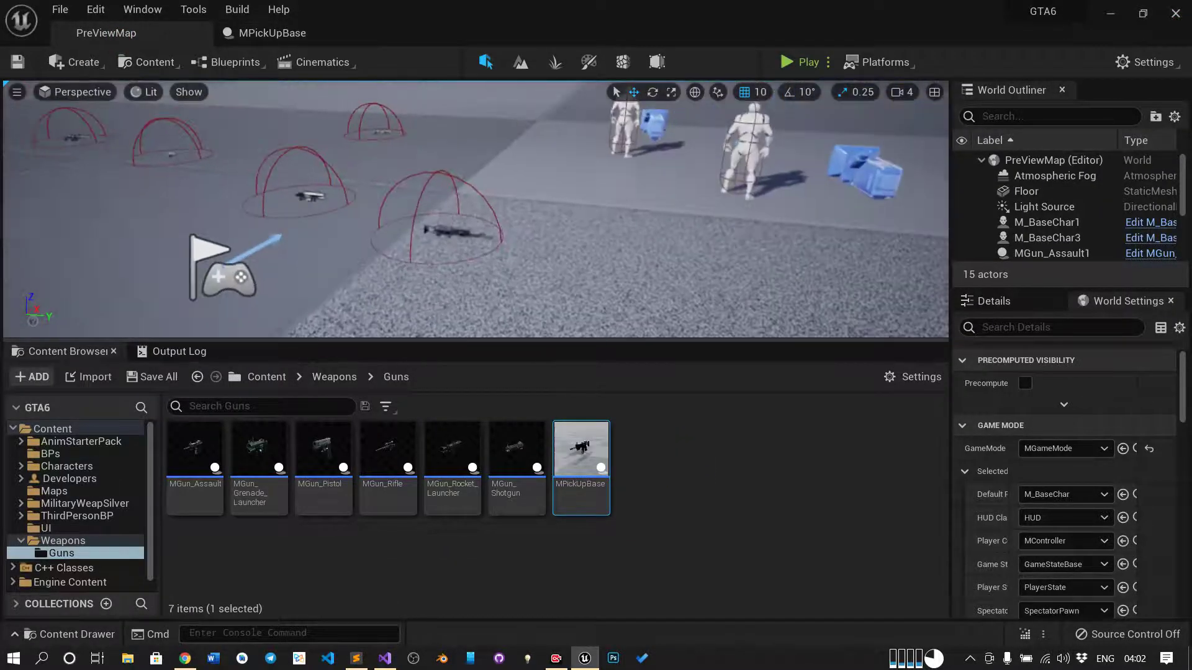
right_drag(721, 186, 721, 186)
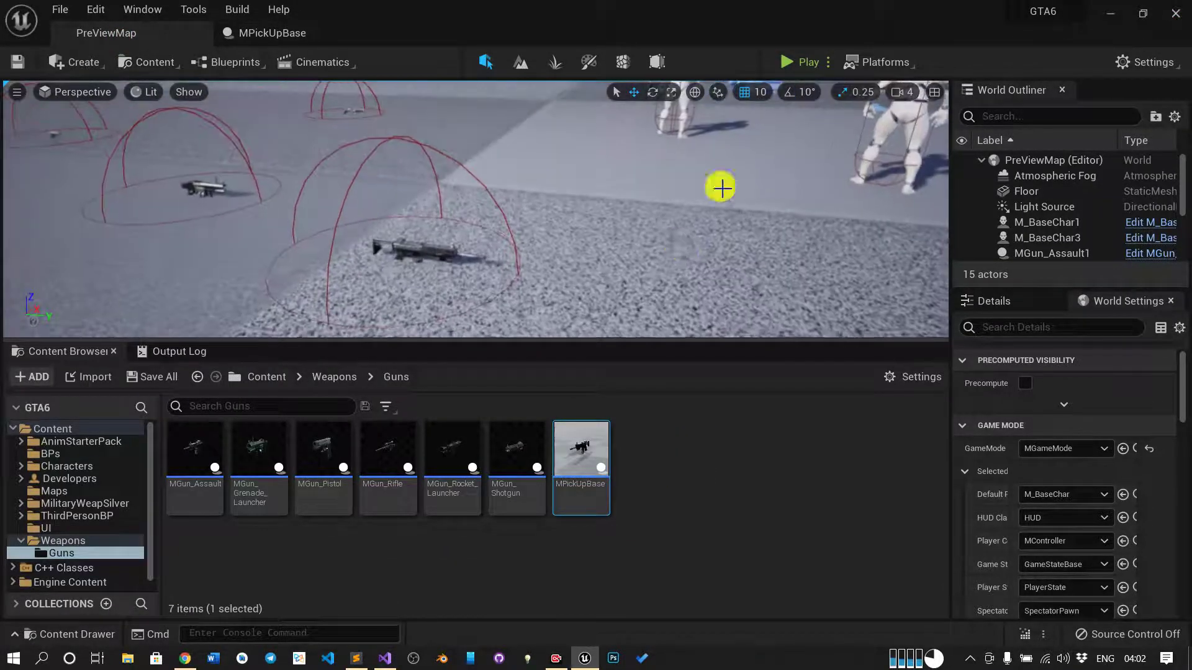
- Open the MGun_Assault blueprint and return to the PreViewMap level
click(323, 491)
click(222, 489)
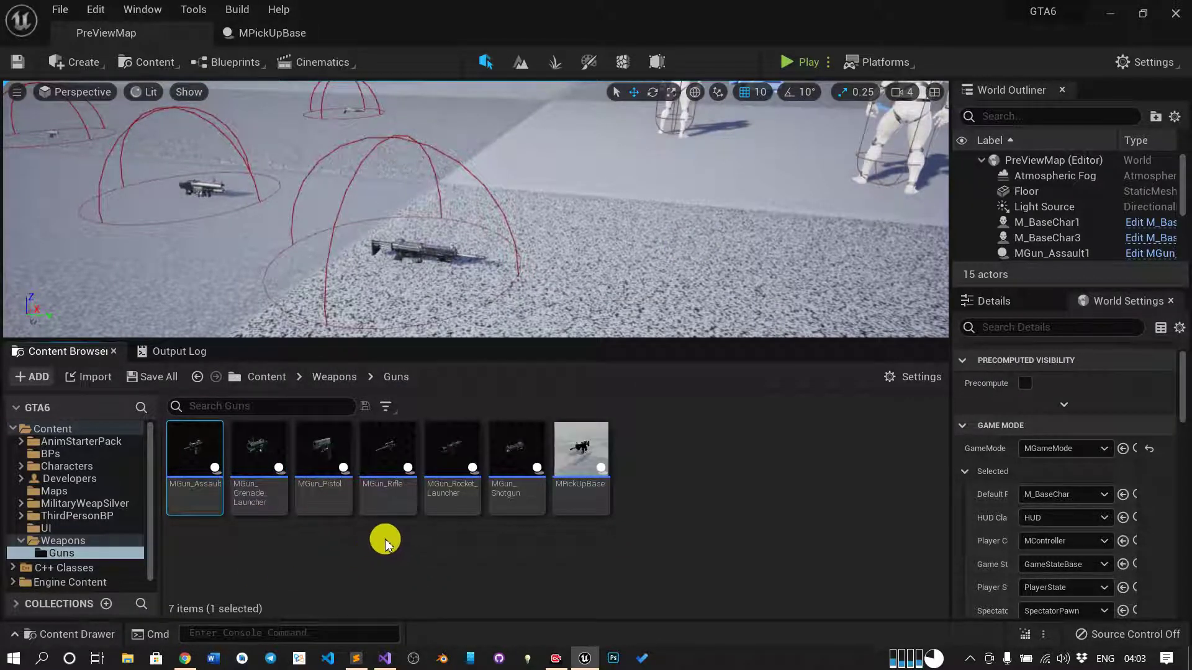
double_click(221, 487)
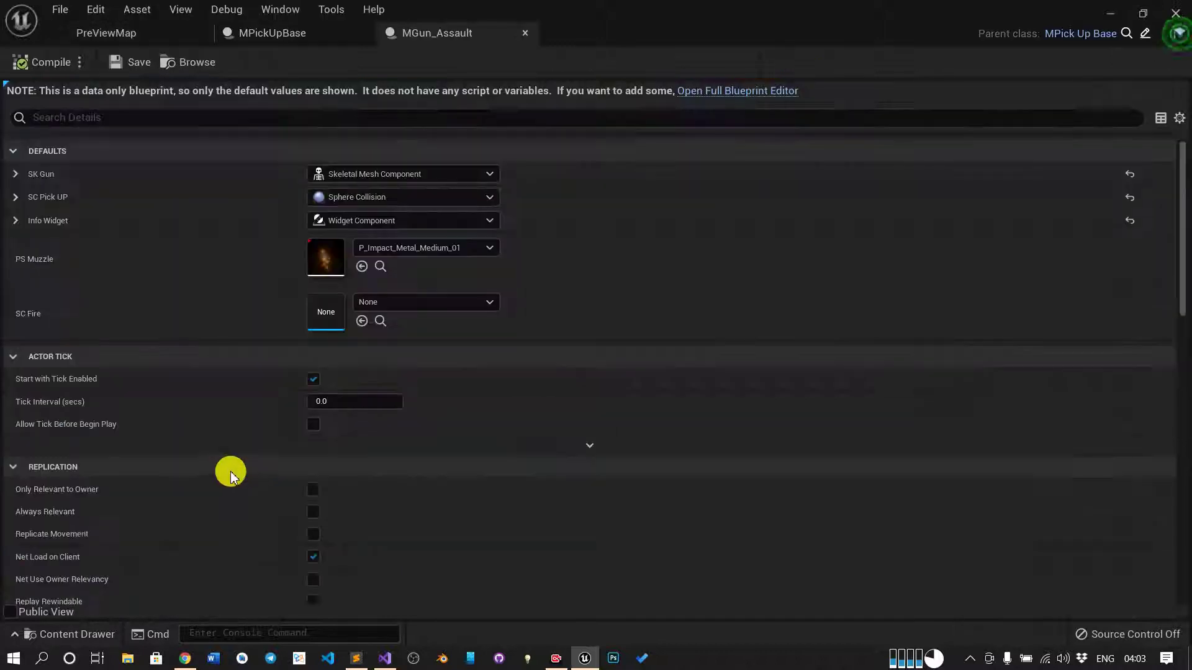
click(106, 33)
- Open the MGun_Grenade_Launcher, MGun_Pistol, MGun_Rifle, MGun_Rocket_Launcher and MGun_Shotgun blueprints
double_click(271, 457)
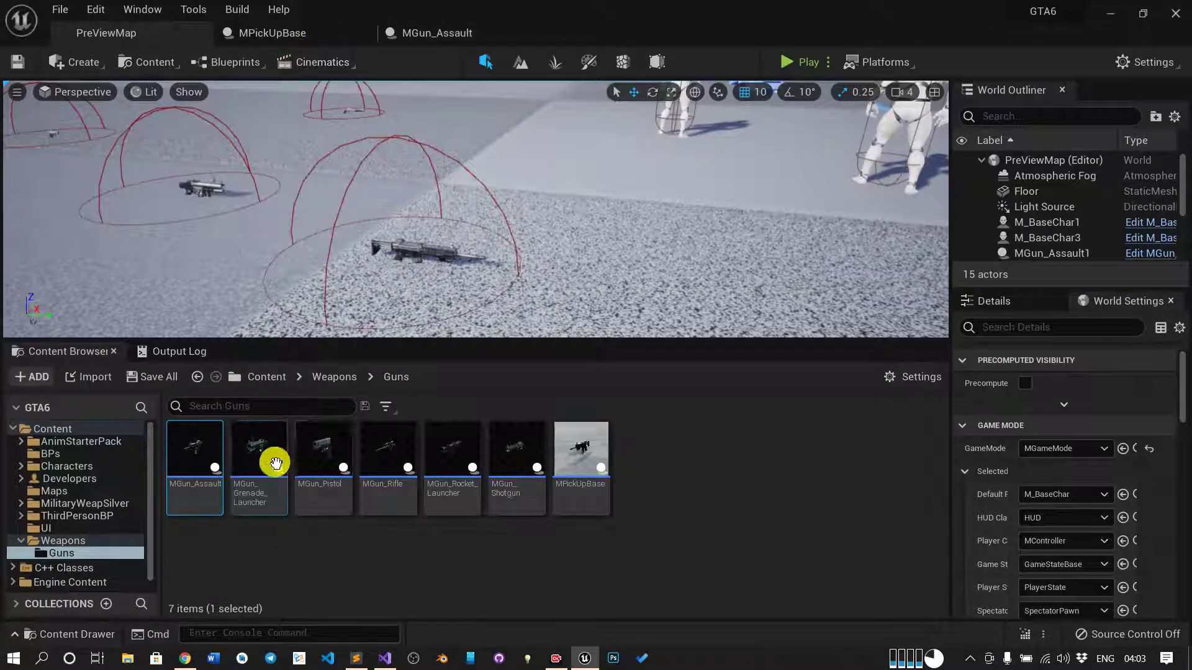
key(ctrl+Tab)
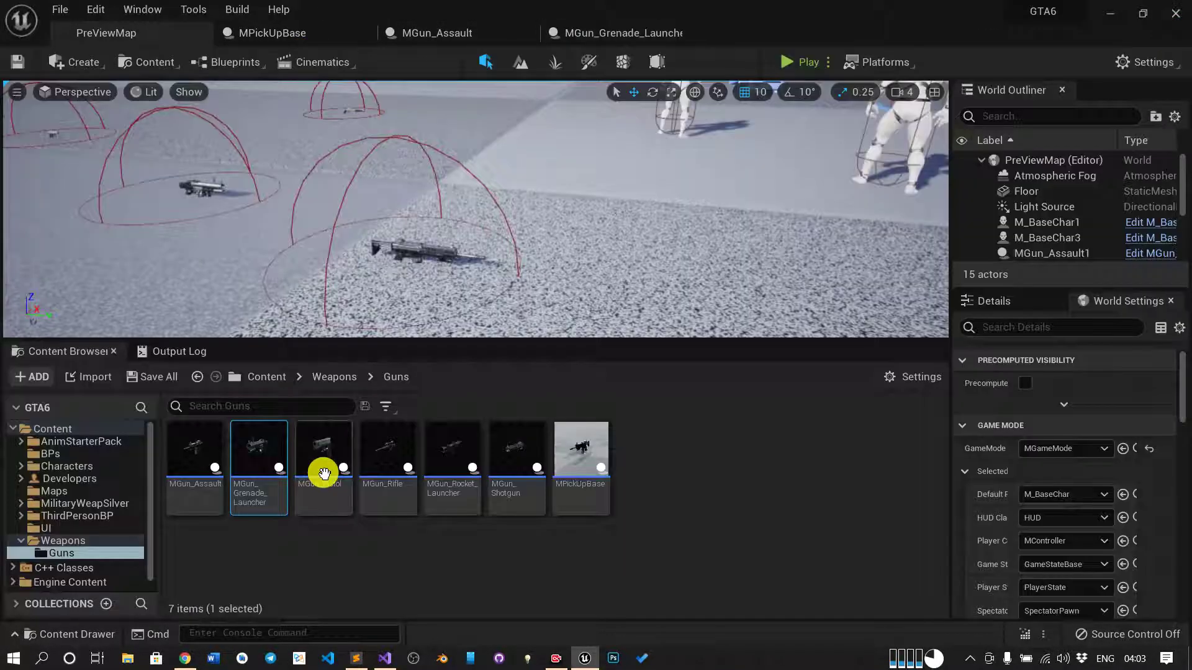
double_click(323, 477)
key(ctrl+Tab)
double_click(393, 471)
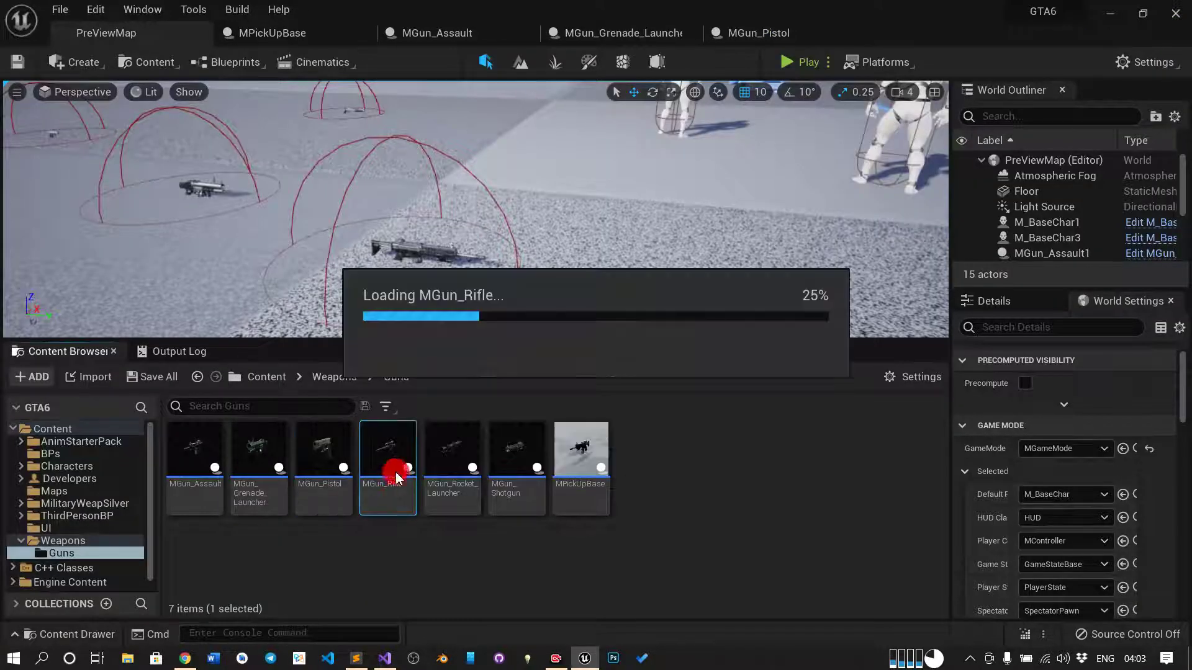
key(ctrl+Tab)
double_click(454, 478)
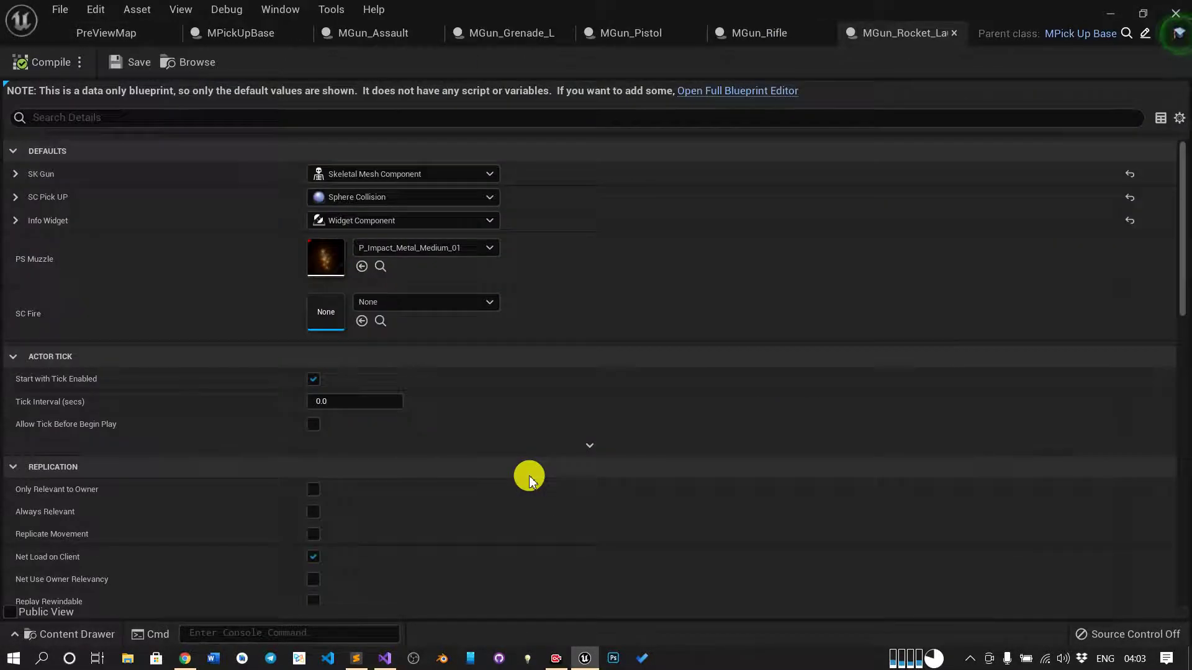
key(ctrl+Tab)
double_click(529, 479)
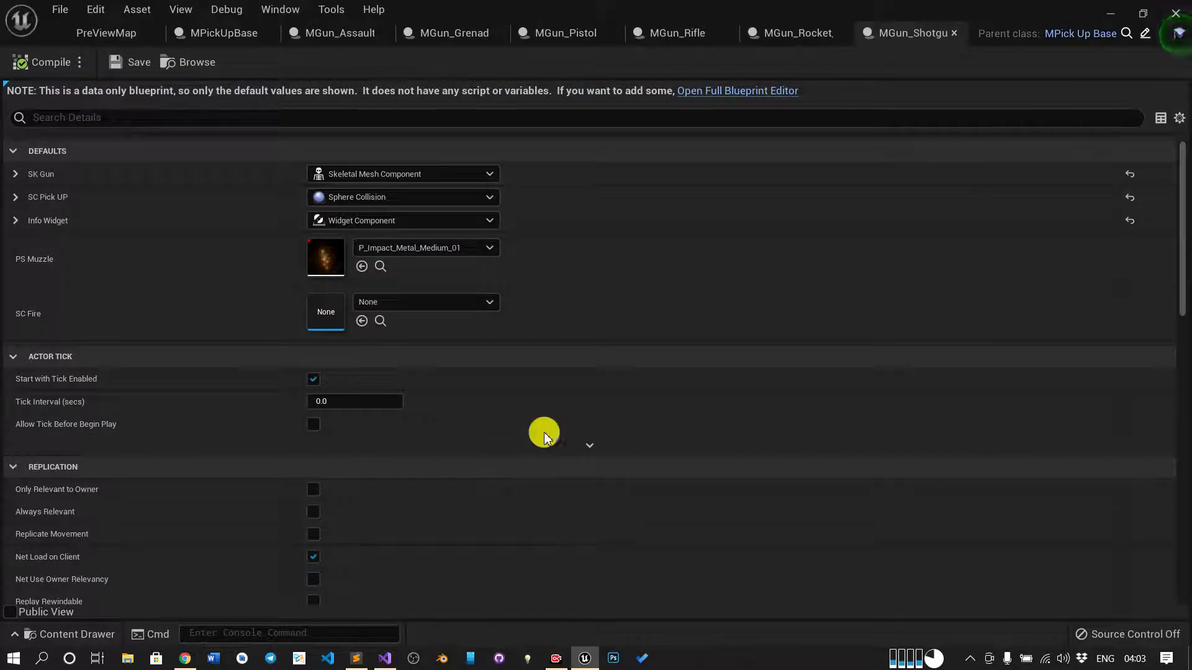
- Check the MPickUpBase blueprint defaults, then go back to the PreViewMap level
click(115, 34)
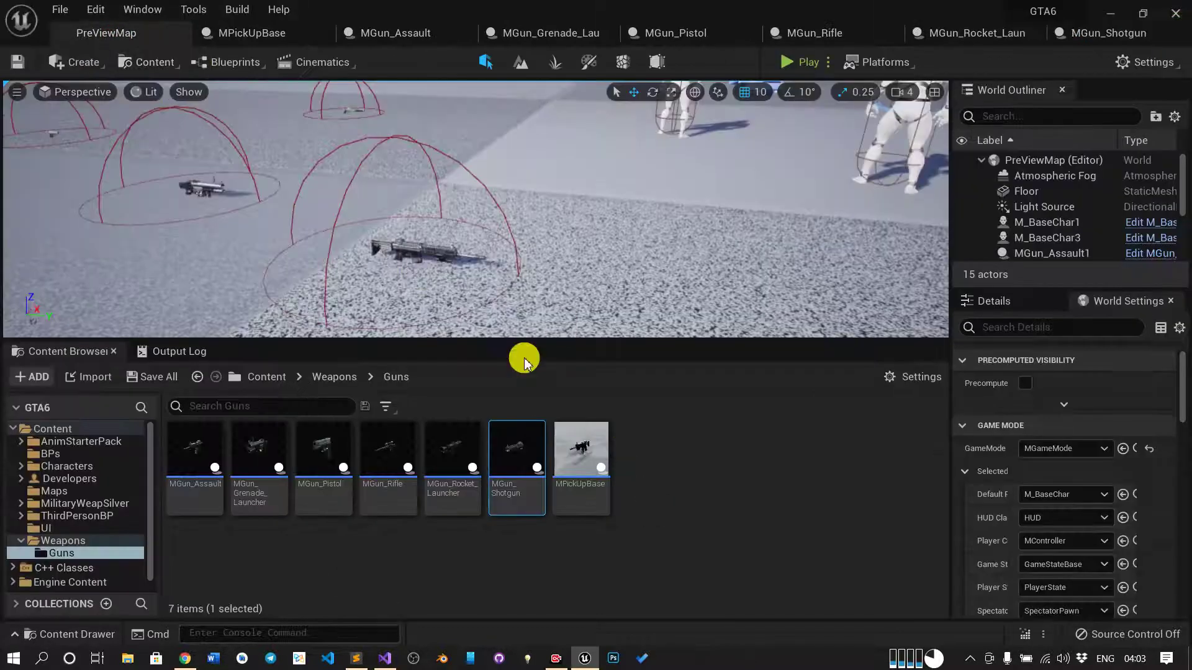
click(588, 448)
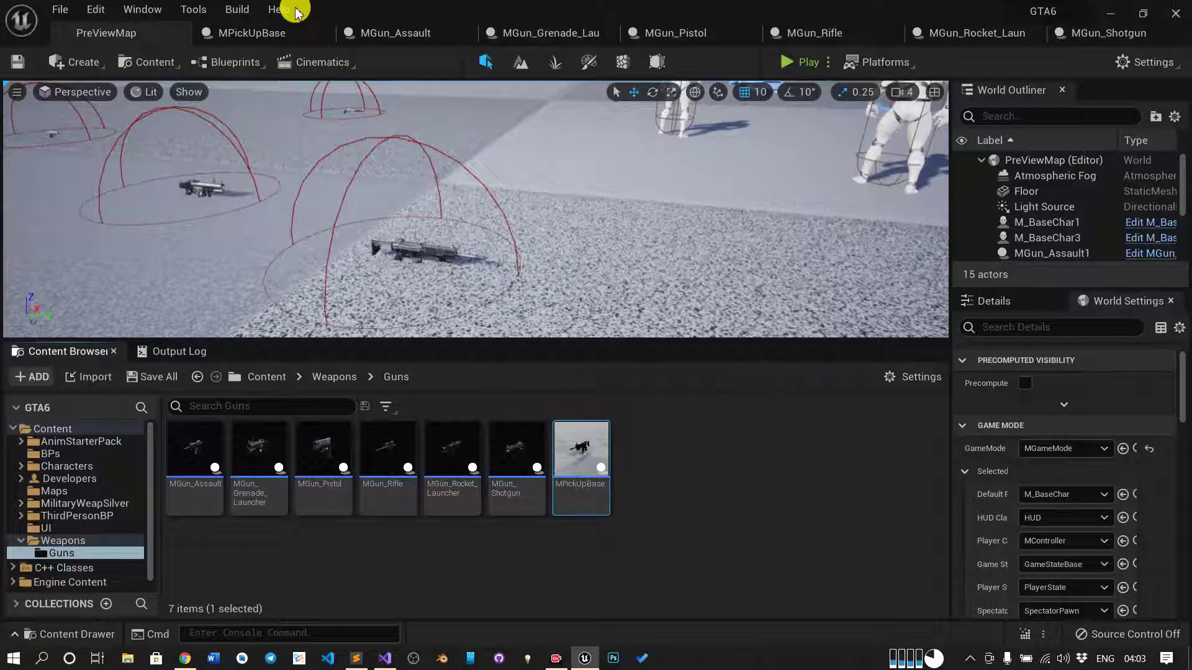
click(262, 34)
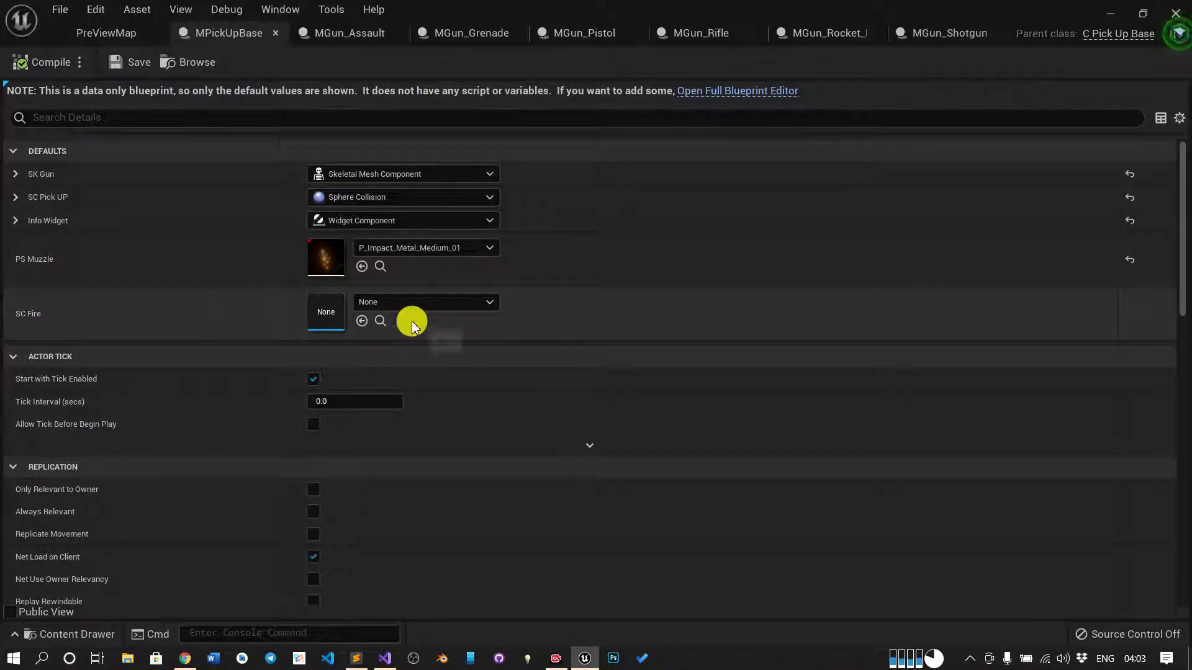
click(122, 33)
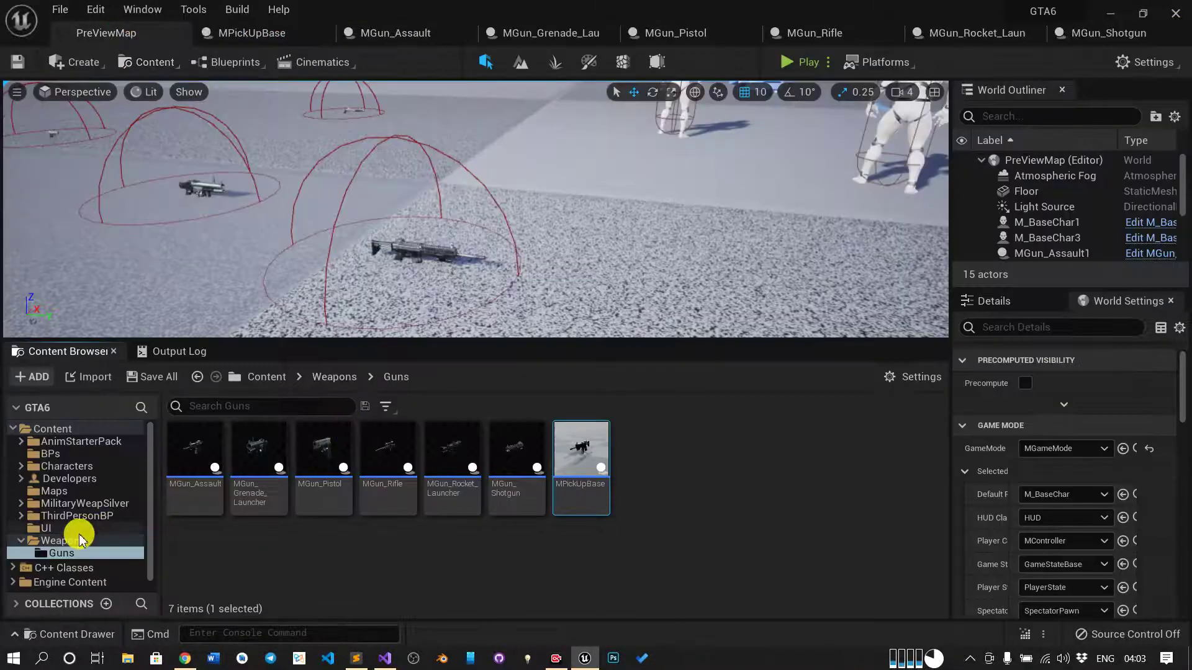
- Browse to MilitaryWeapSilver > Sound > Rifle > Cues in the Content Browser
click(93, 505)
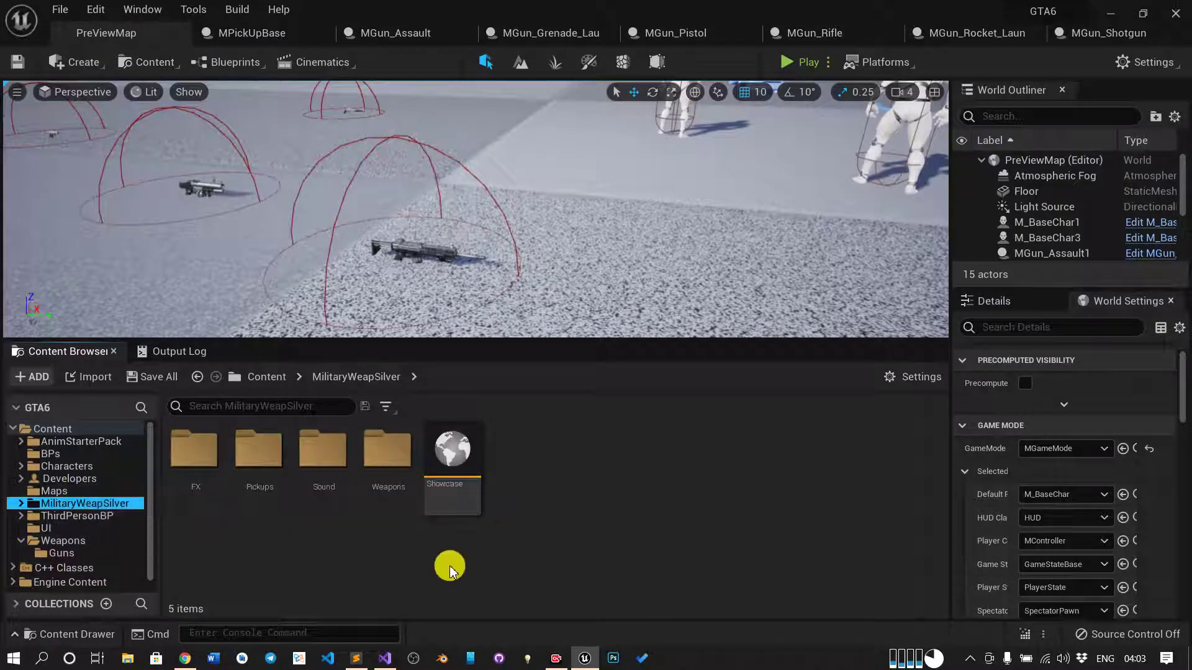
double_click(385, 462)
click(373, 377)
click(321, 488)
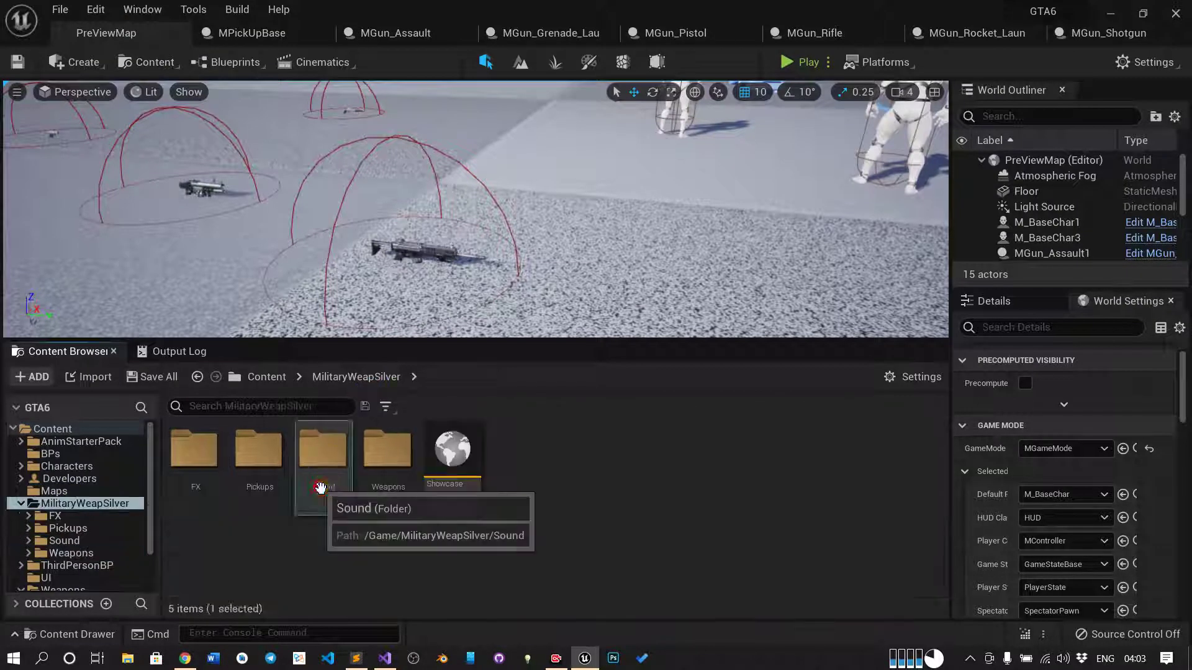
double_click(321, 487)
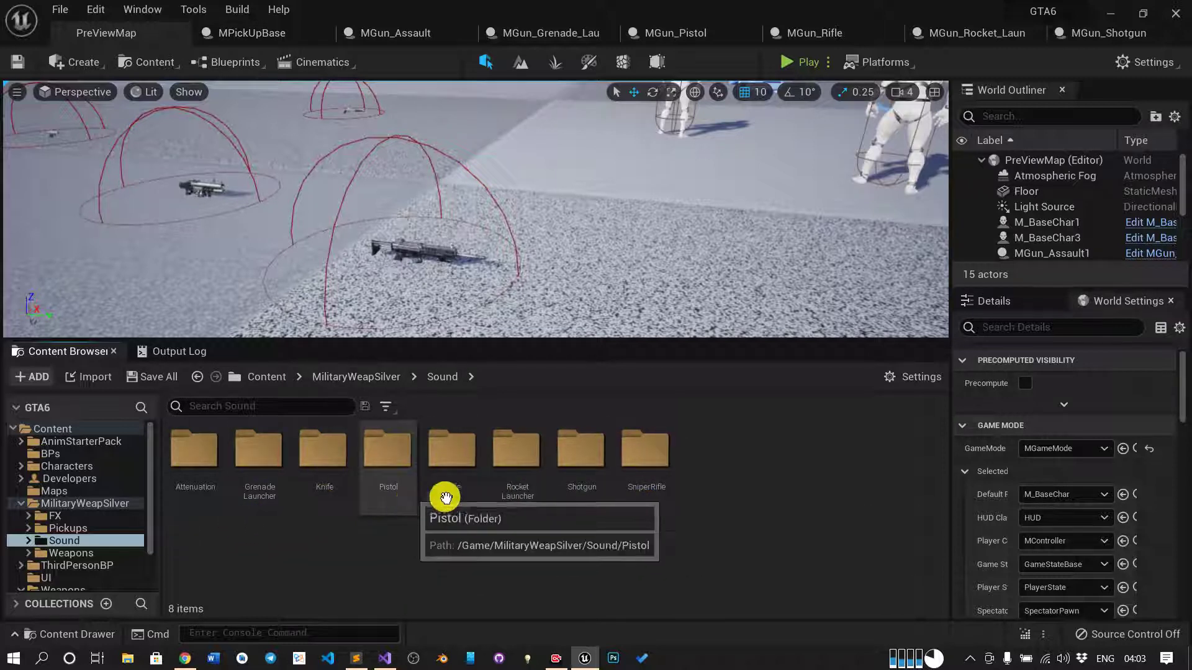
double_click(468, 498)
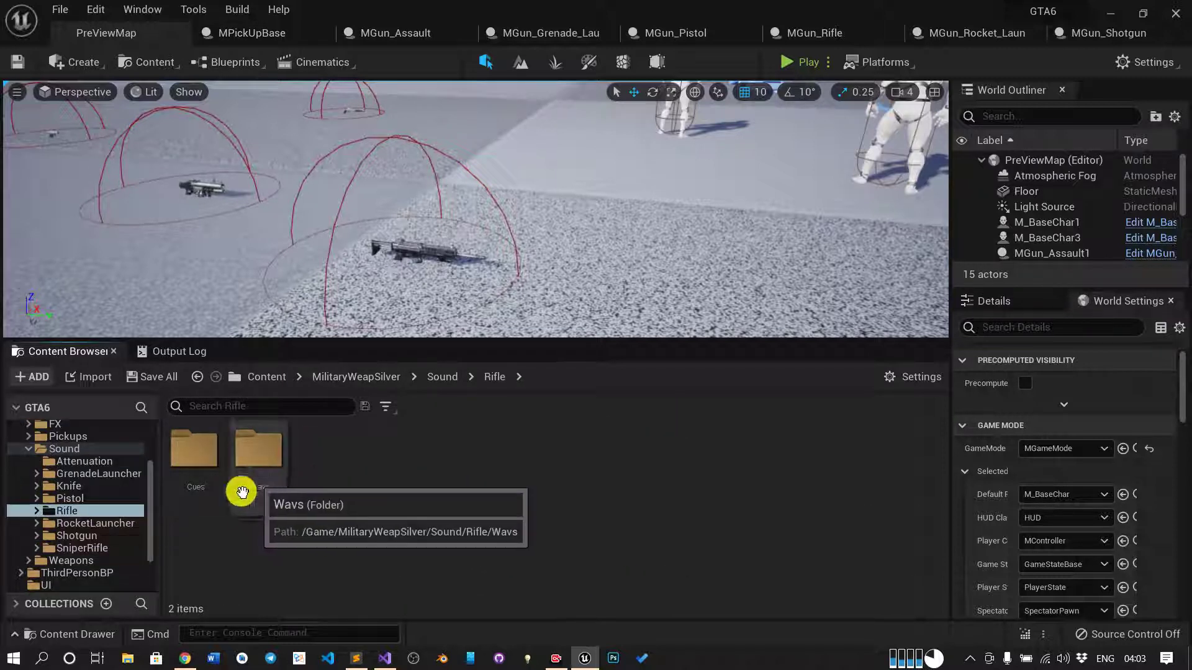
double_click(197, 477)
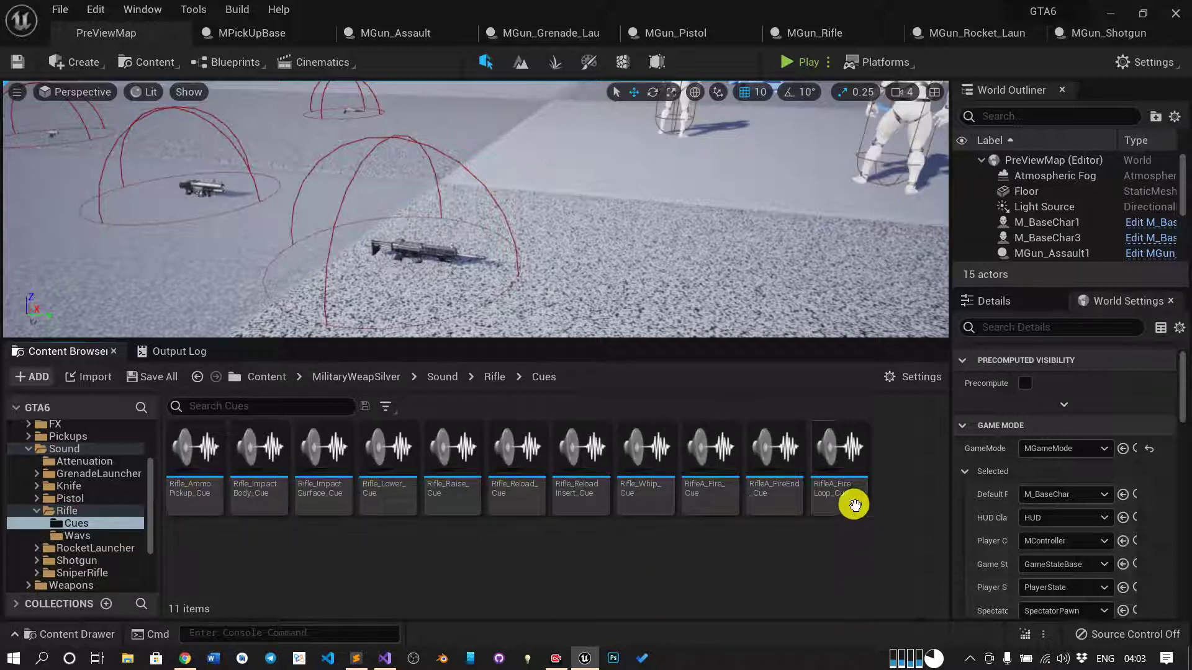
- Preview the RifleA_Fire_Cue sound and check the system volume and playback devices
click(713, 477)
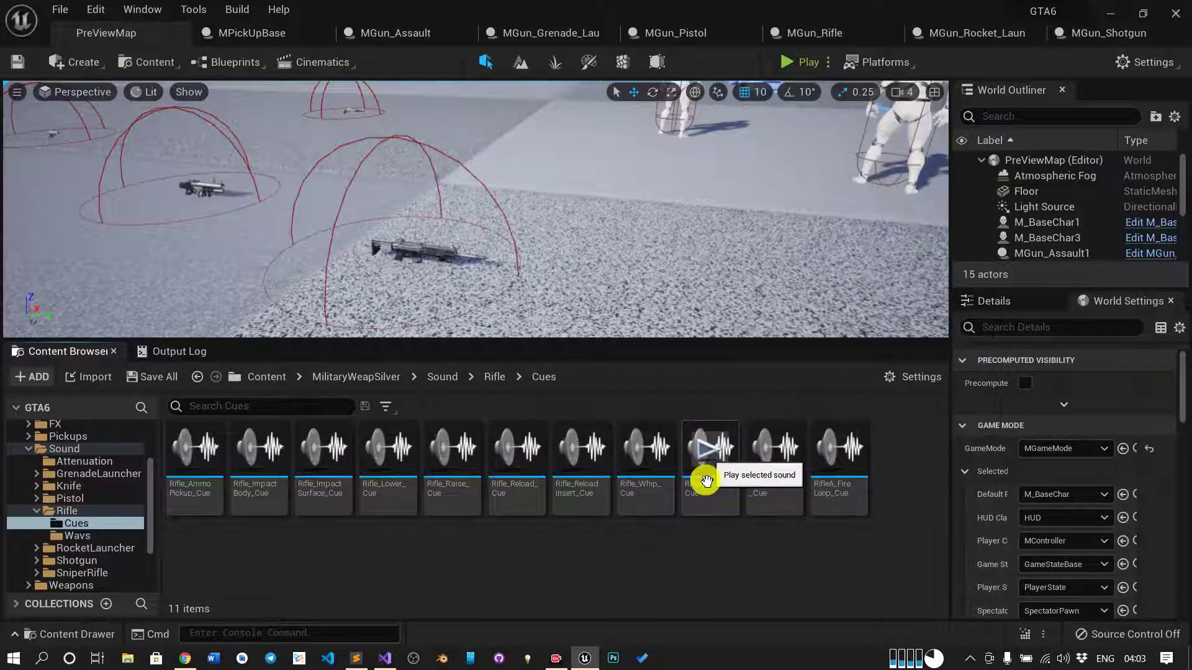
click(706, 481)
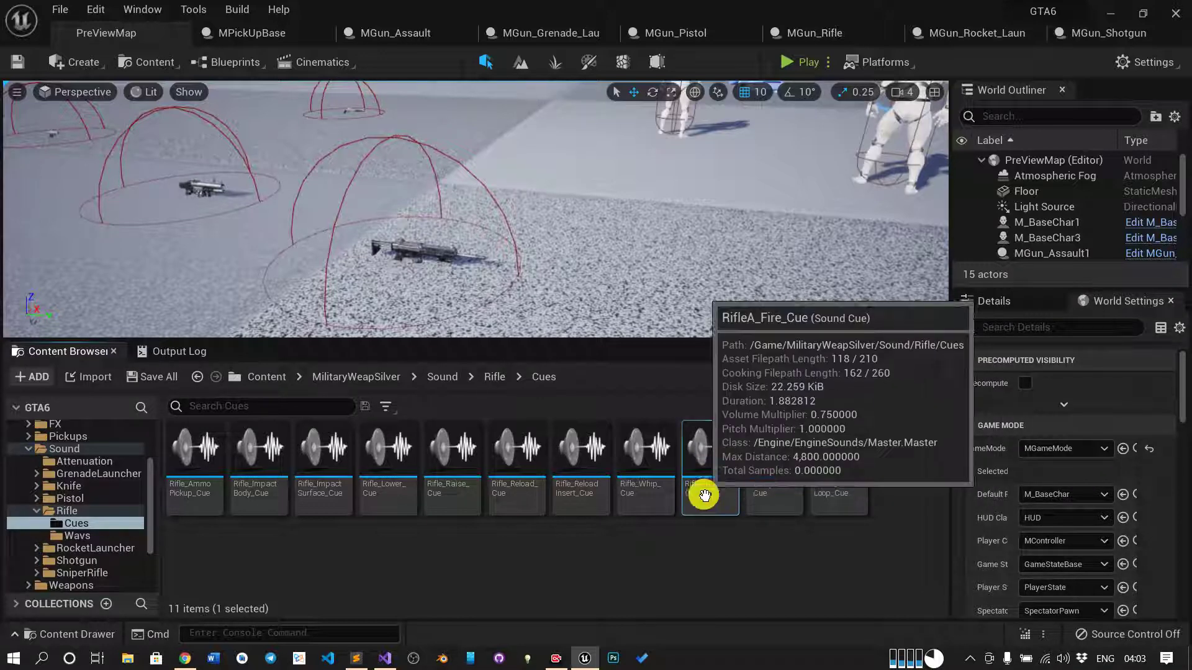
click(1062, 660)
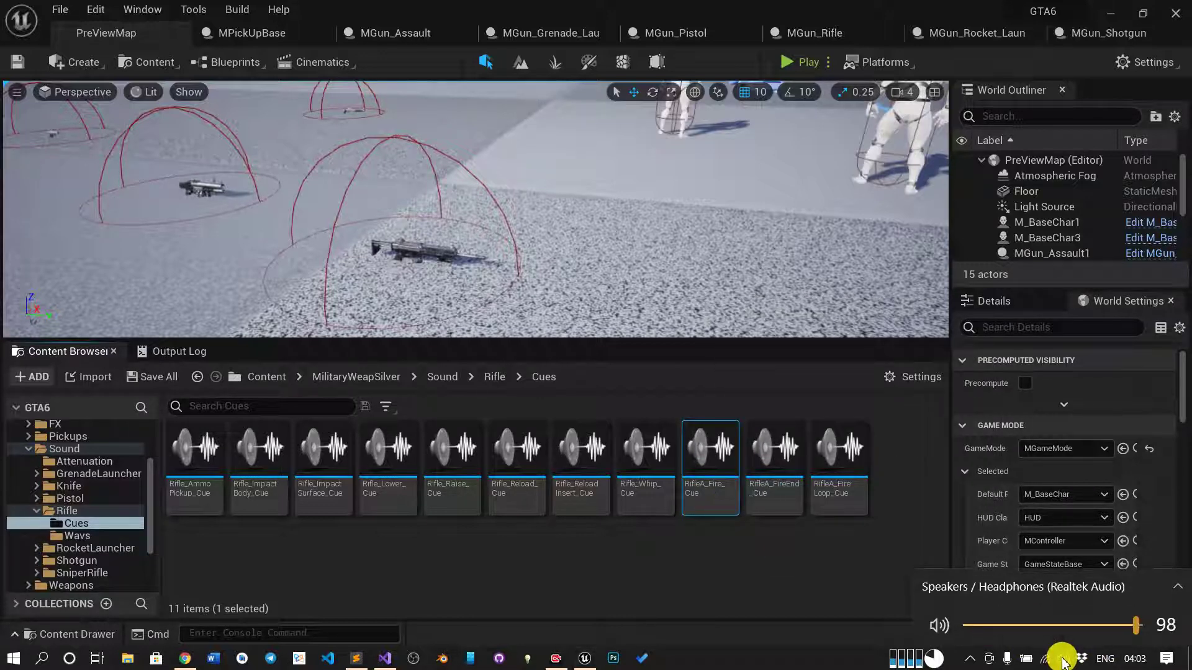
click(996, 587)
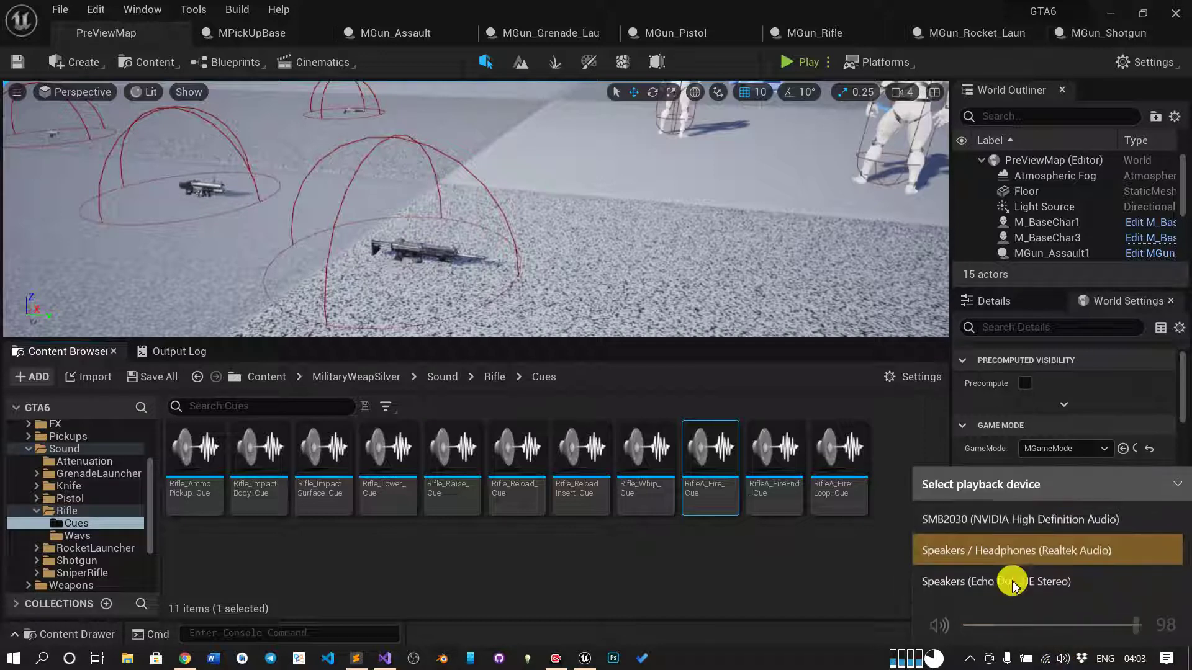
click(844, 572)
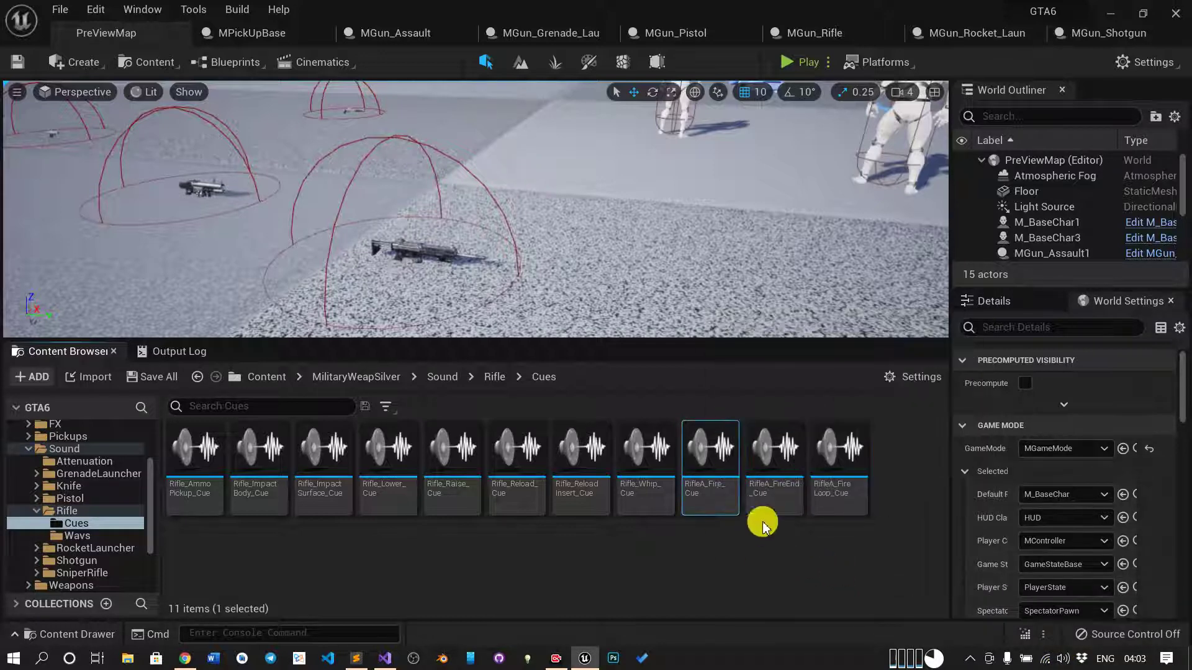
click(397, 33)
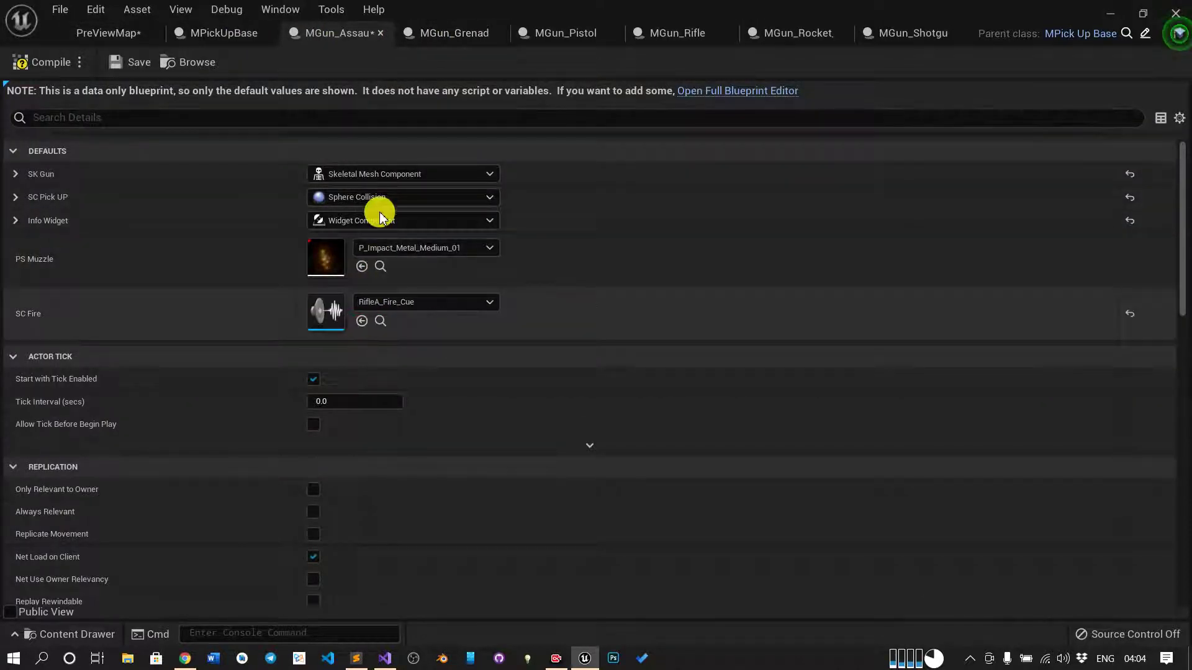
- Compile and save MGun_Assault, then go back to the PreViewMap level
click(54, 65)
click(130, 62)
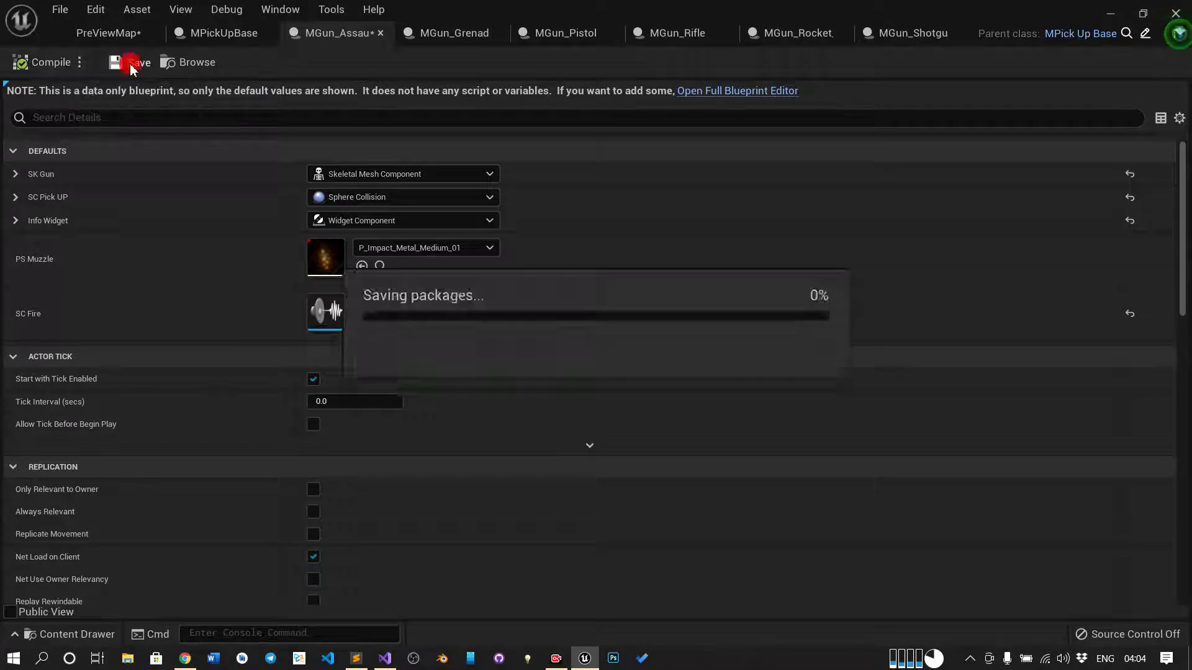
click(445, 38)
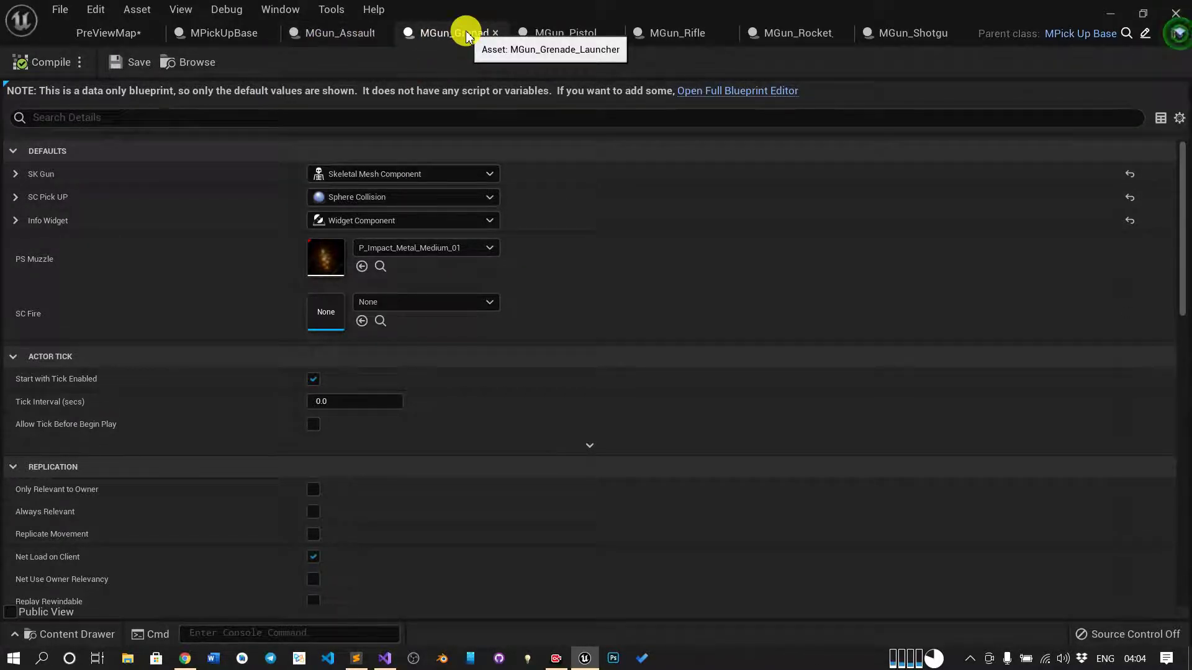
click(87, 33)
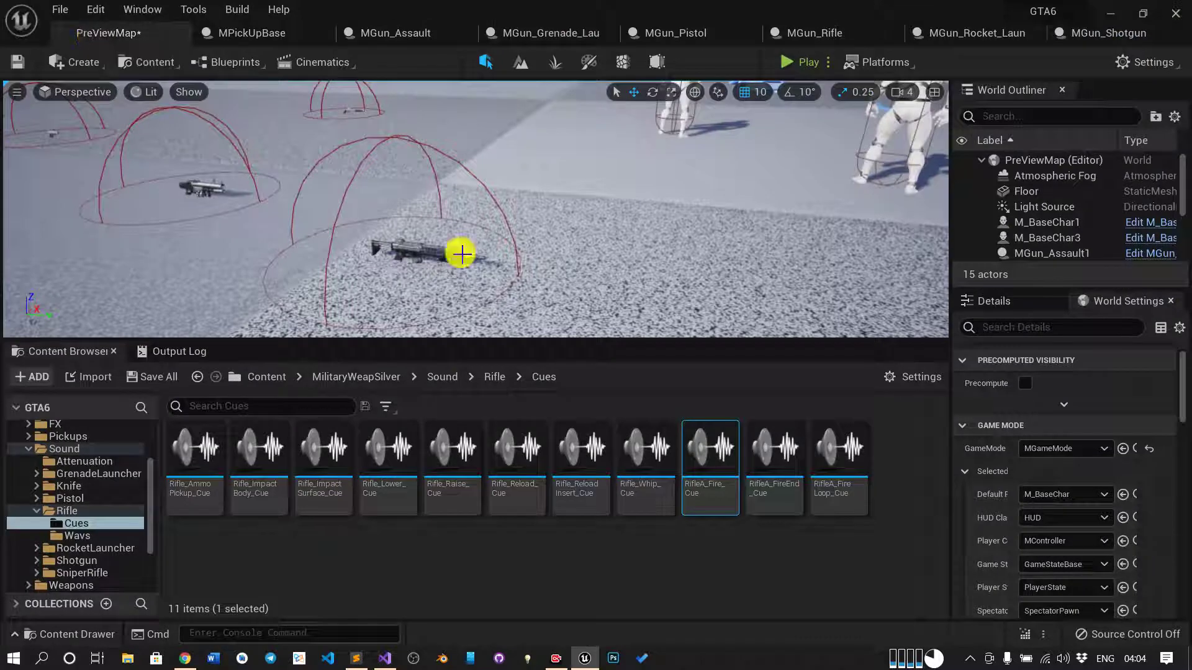
- Assign GrenadeLauncherA_Fire_Cue to MGun_Grenade_Launcher's SC Fire, compile it, and close its tab
click(444, 377)
double_click(267, 472)
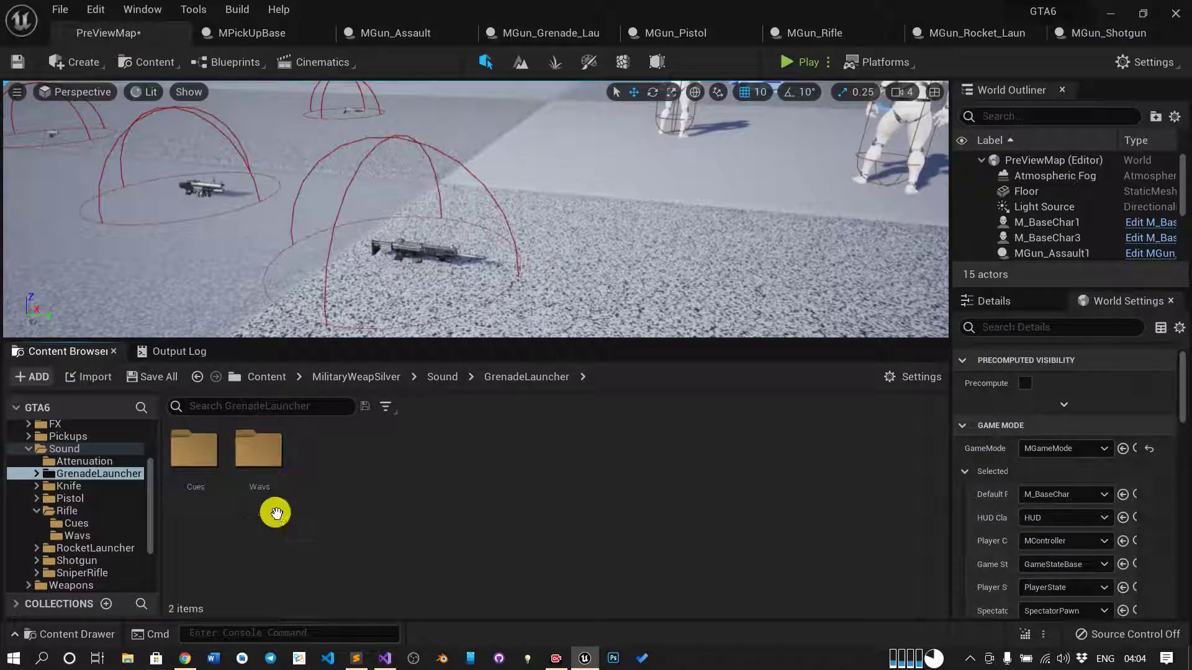
double_click(193, 456)
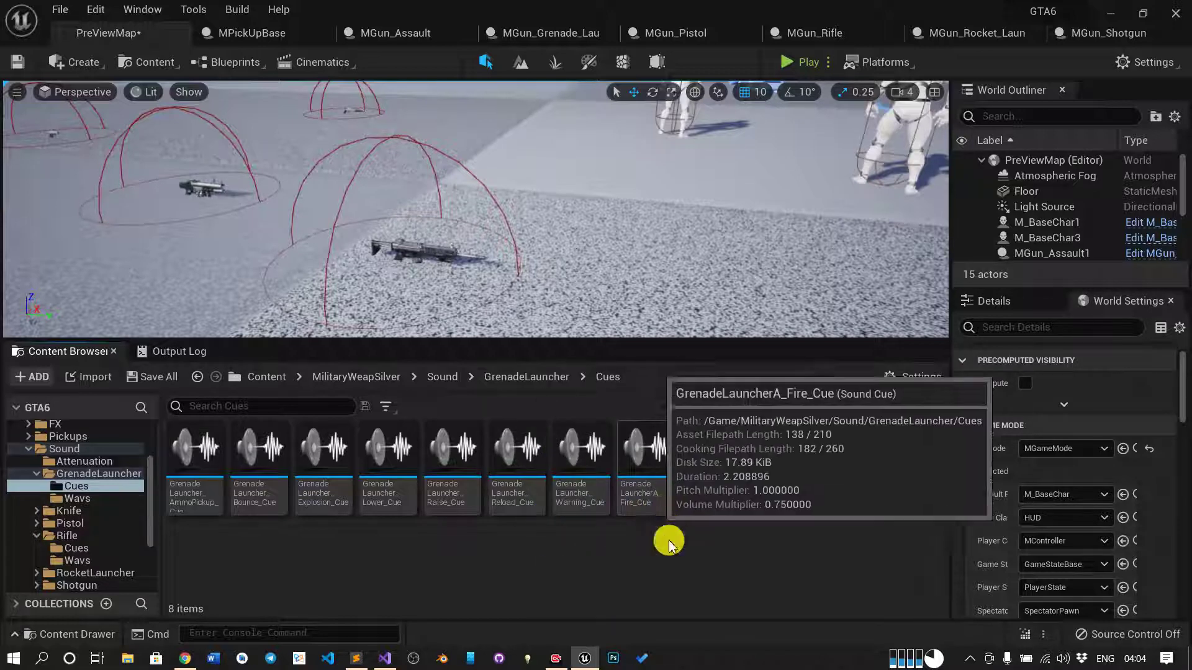
click(646, 492)
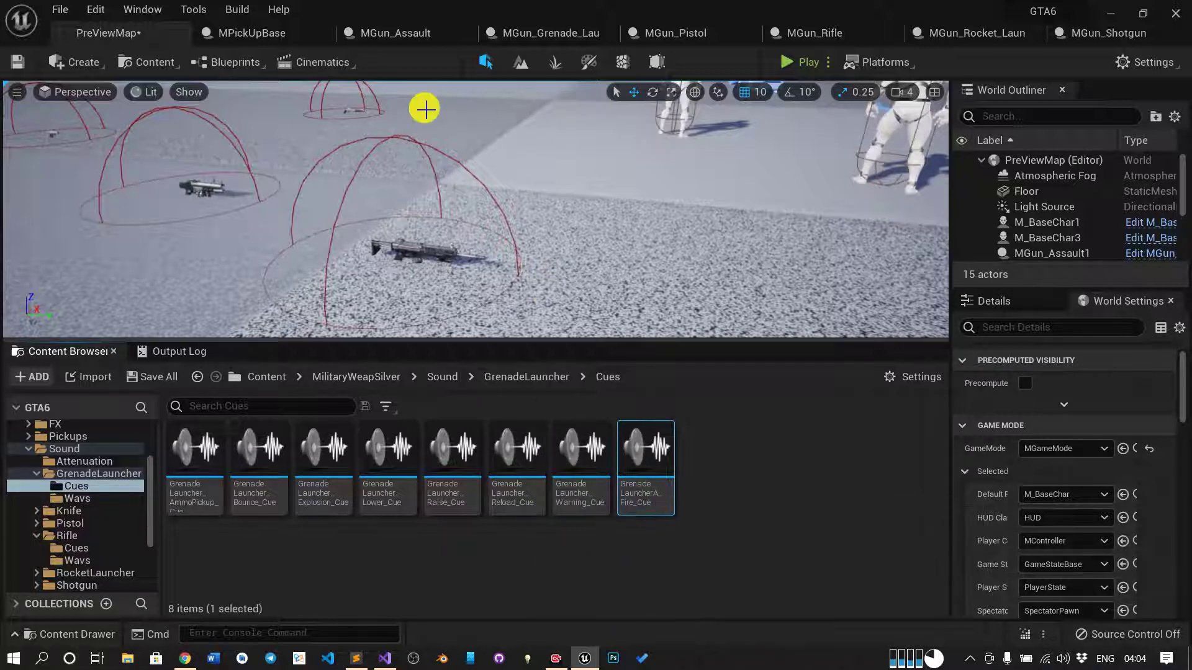
click(544, 37)
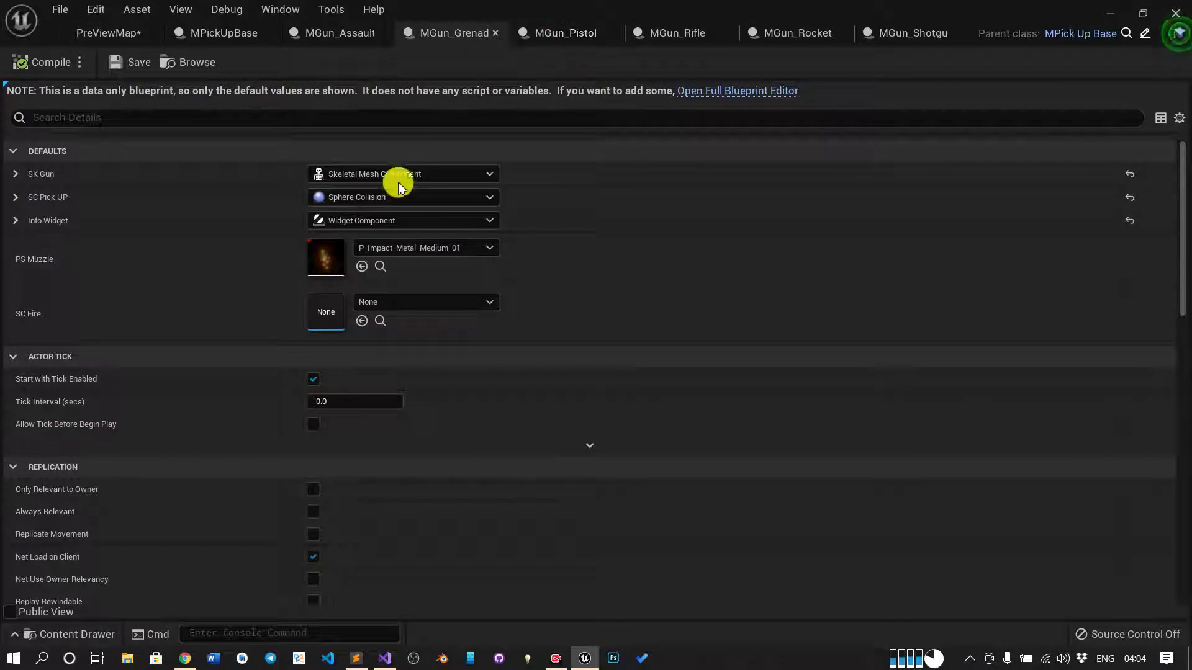
click(362, 321)
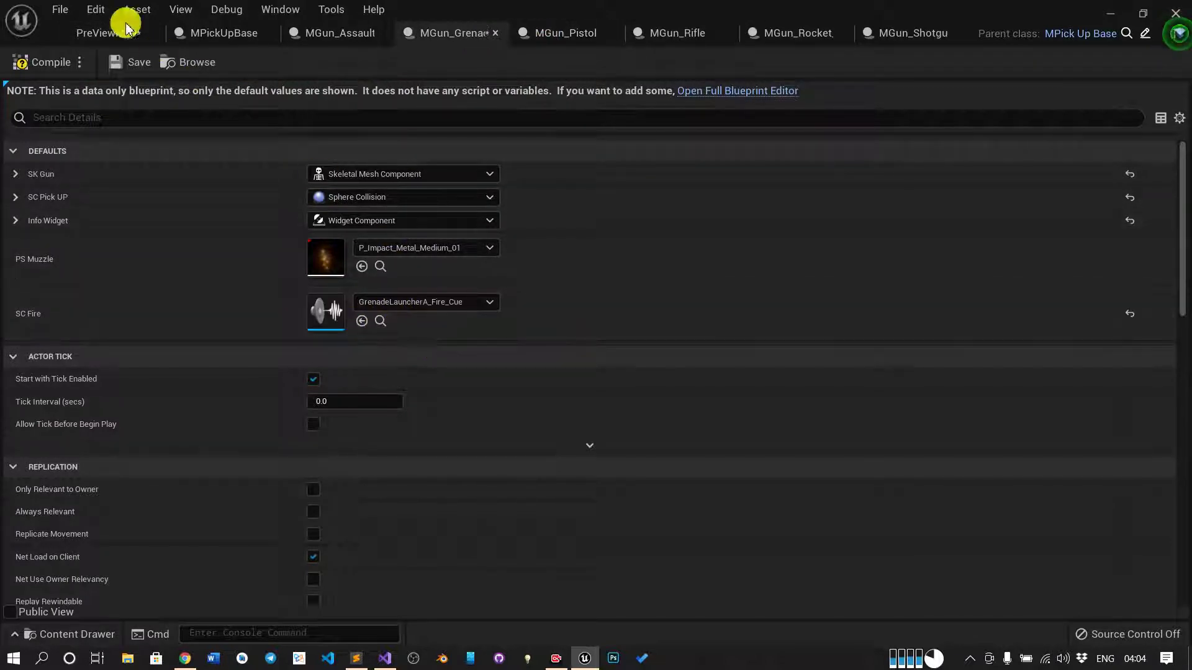
click(44, 62)
click(495, 35)
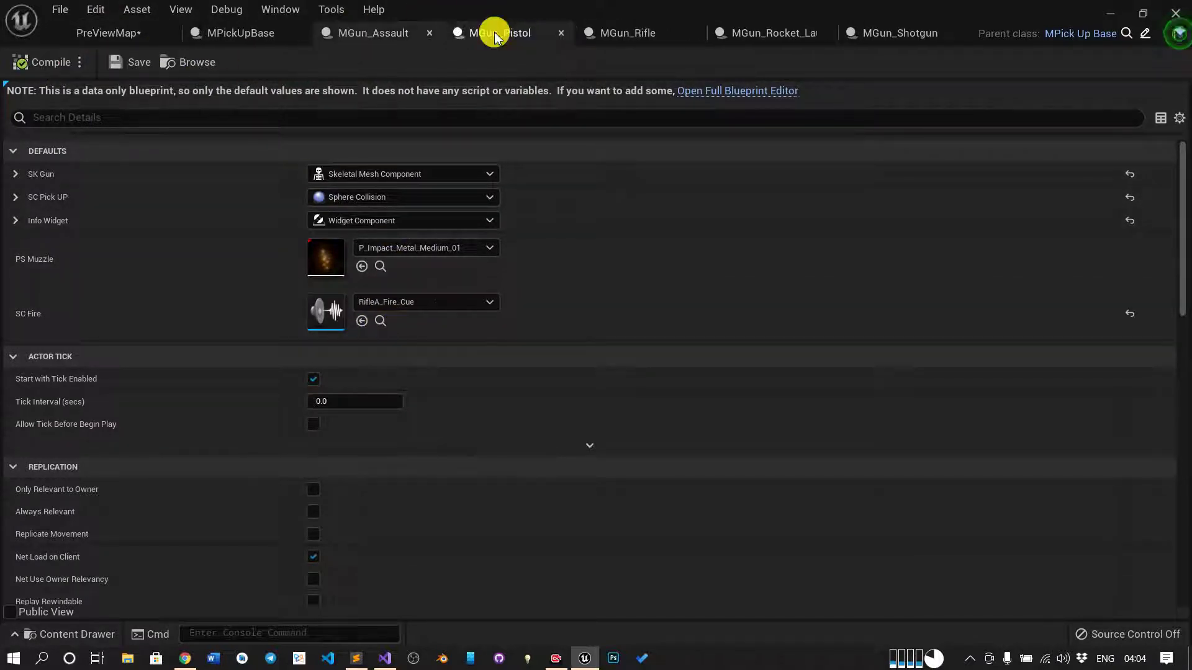
- Select PistolA_Fire_Cue in Sound > Pistol > Cues
click(131, 32)
click(454, 379)
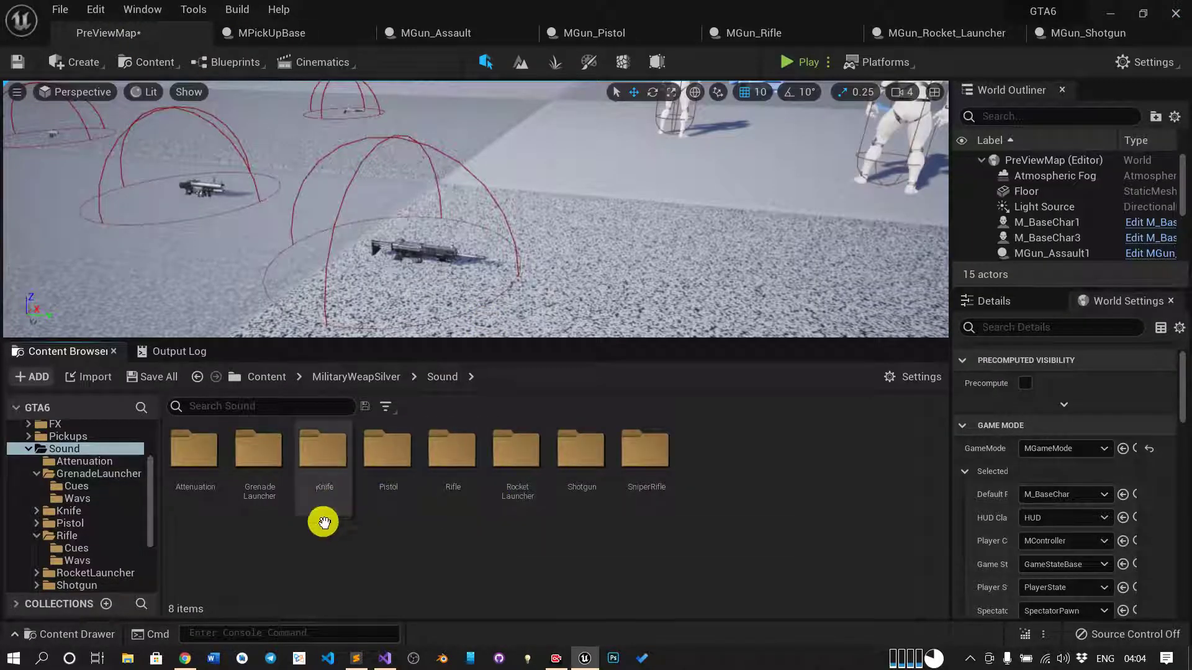
double_click(394, 472)
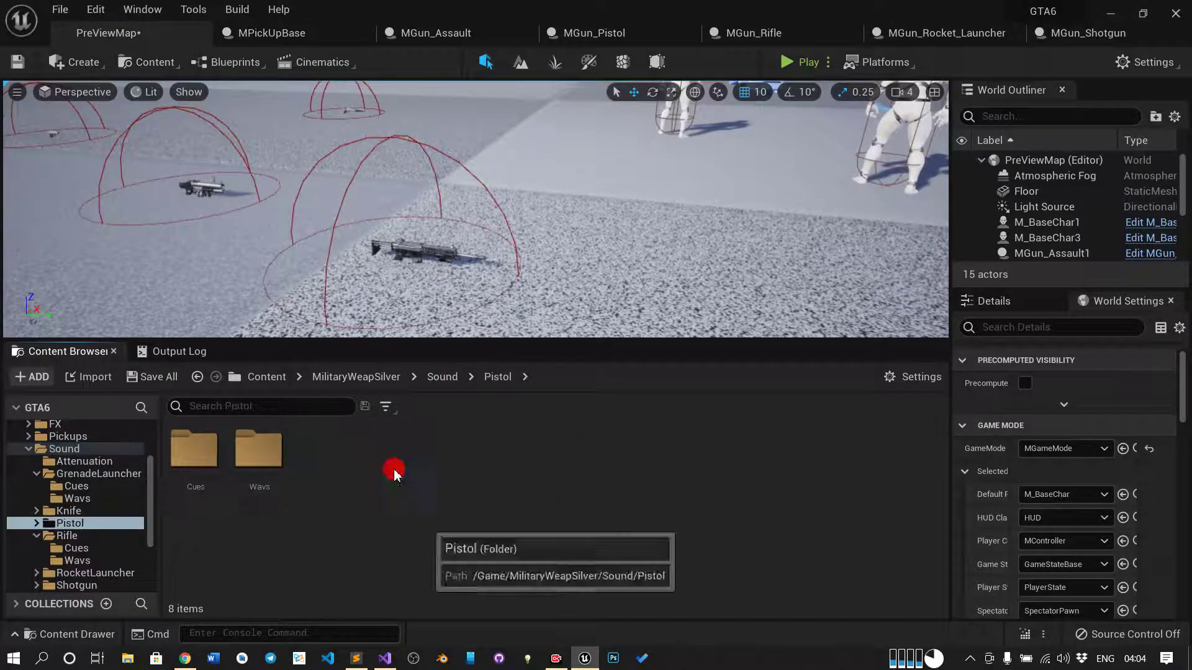
double_click(211, 470)
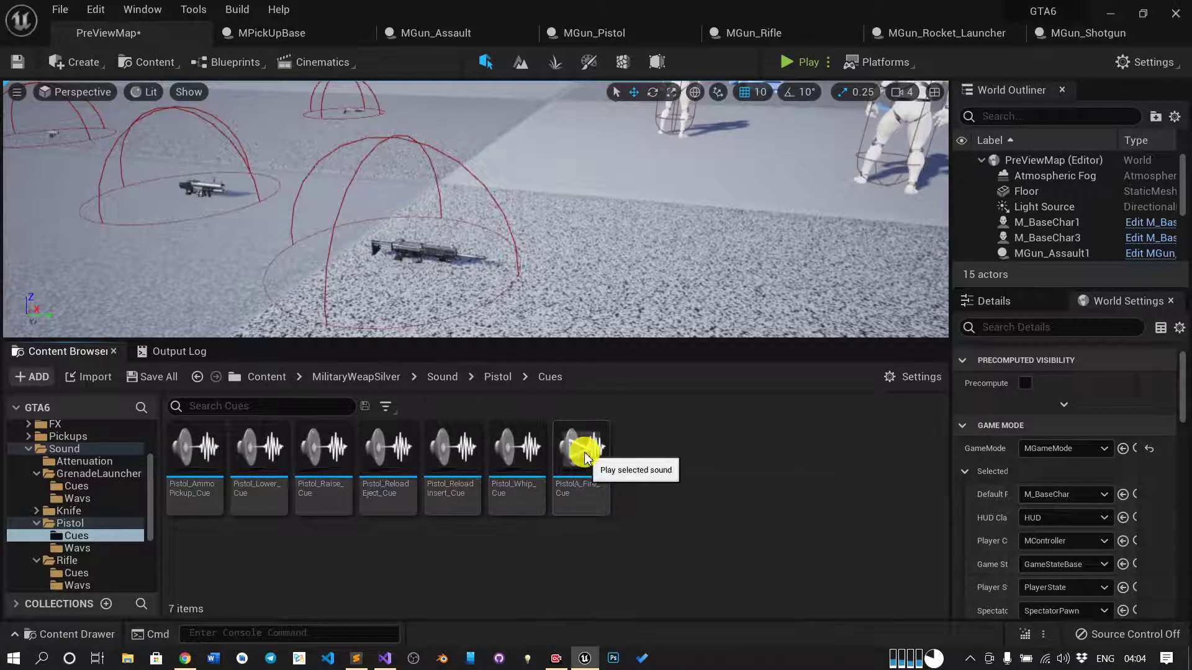
click(582, 483)
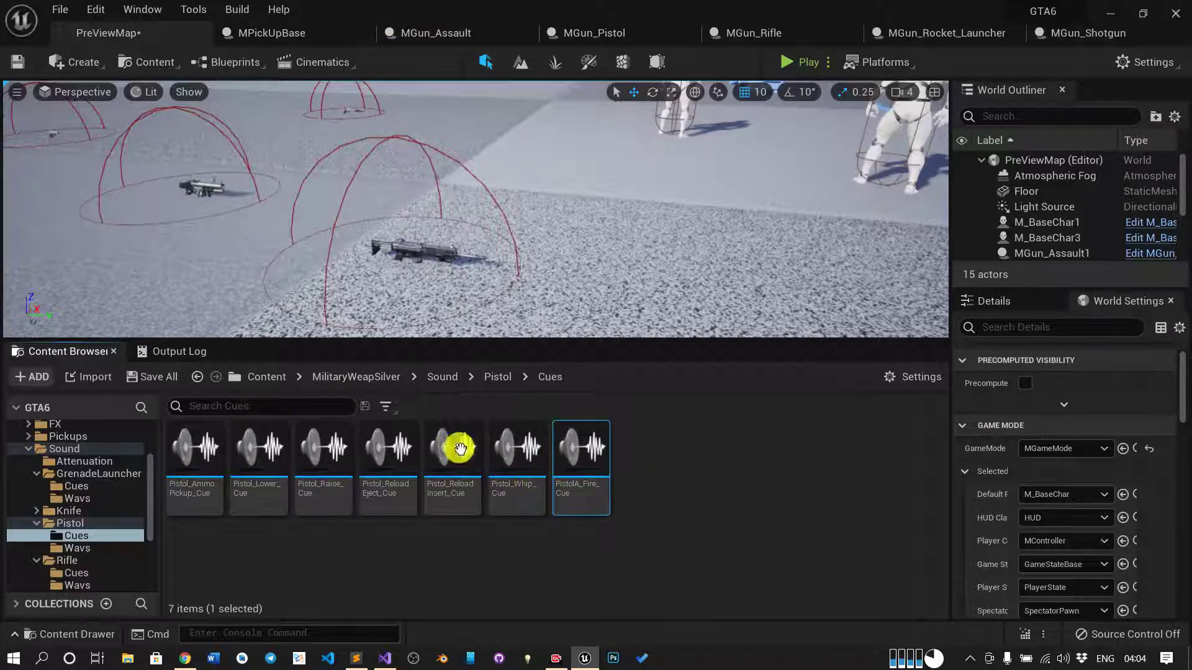
- Close MGun_Assault, set MGun_Pistol's SC Fire to PistolA_Fire_Cue, compile, save and close it
click(432, 32)
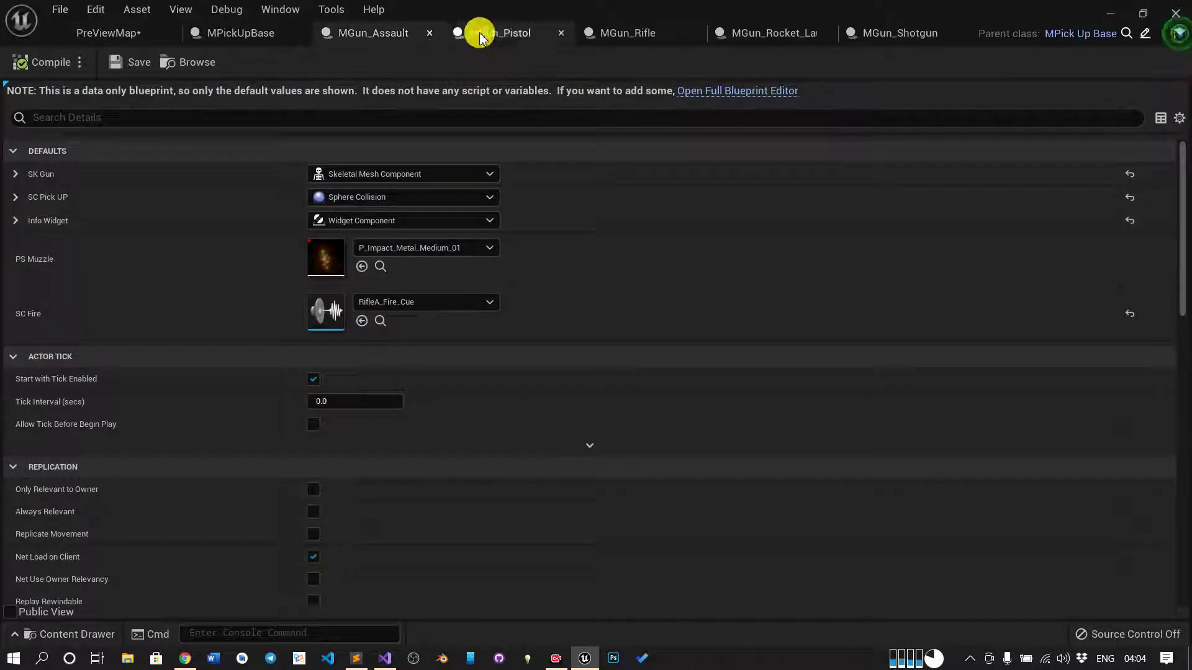
click(430, 34)
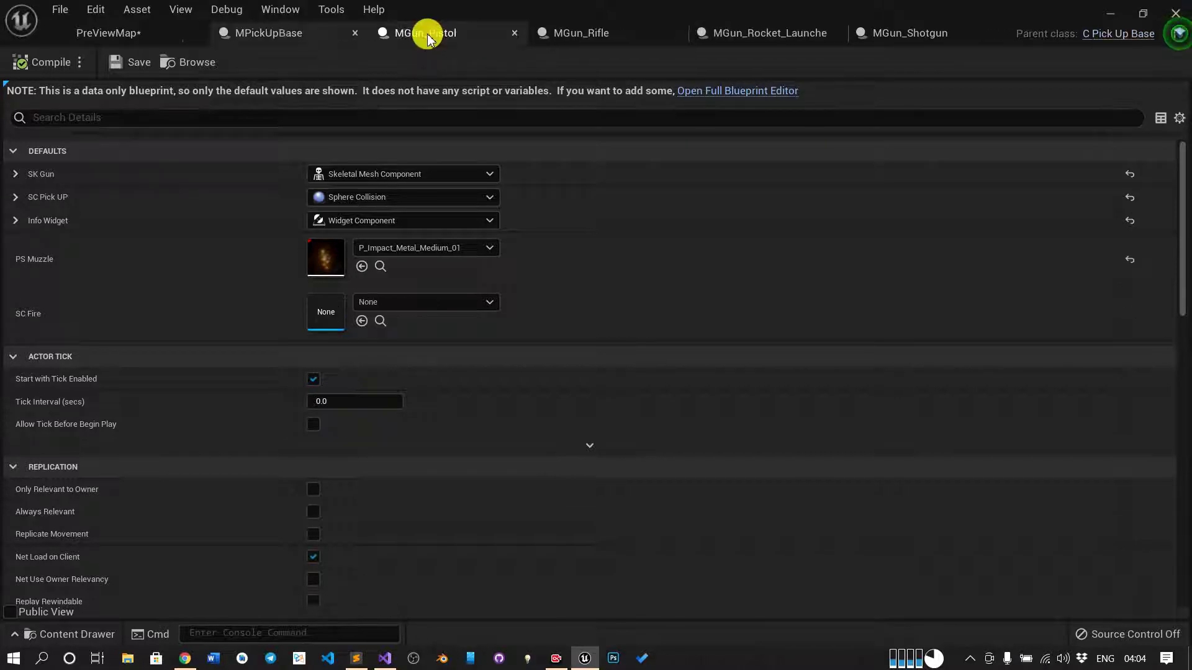
click(362, 321)
click(113, 64)
click(48, 62)
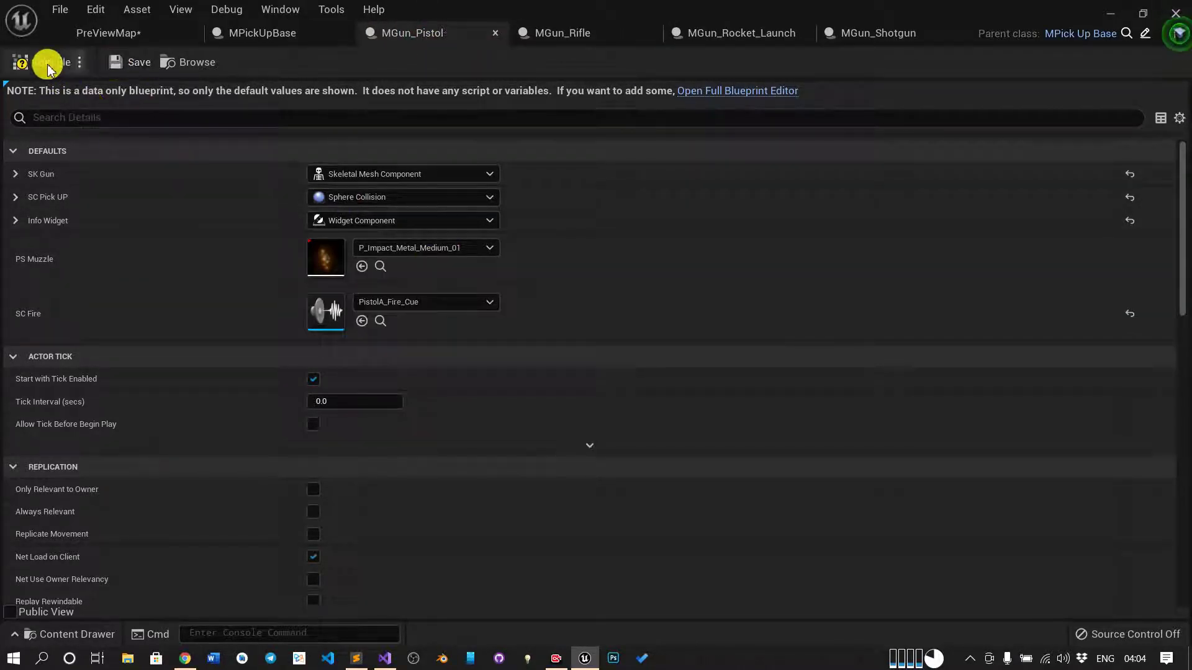
click(495, 33)
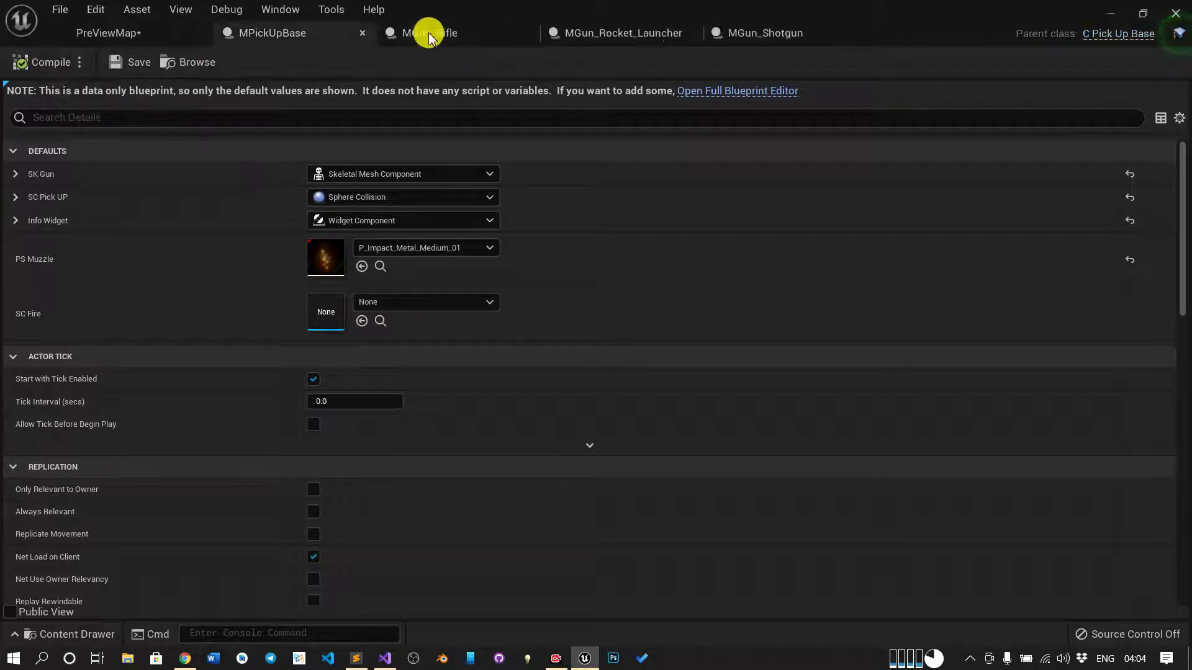
- Close MPickUpBase, select SniperRifleA_Fire_Cue in Sound > SniperRifle > Cues, and switch to MGun_Rifle
click(363, 33)
click(235, 34)
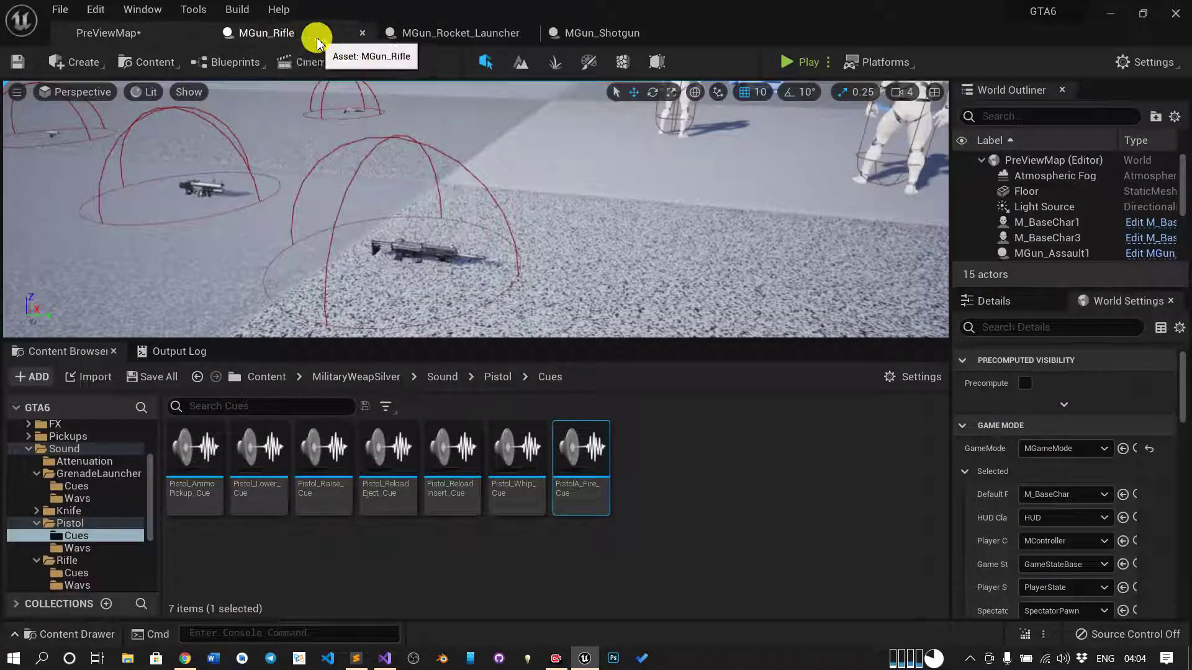
click(452, 379)
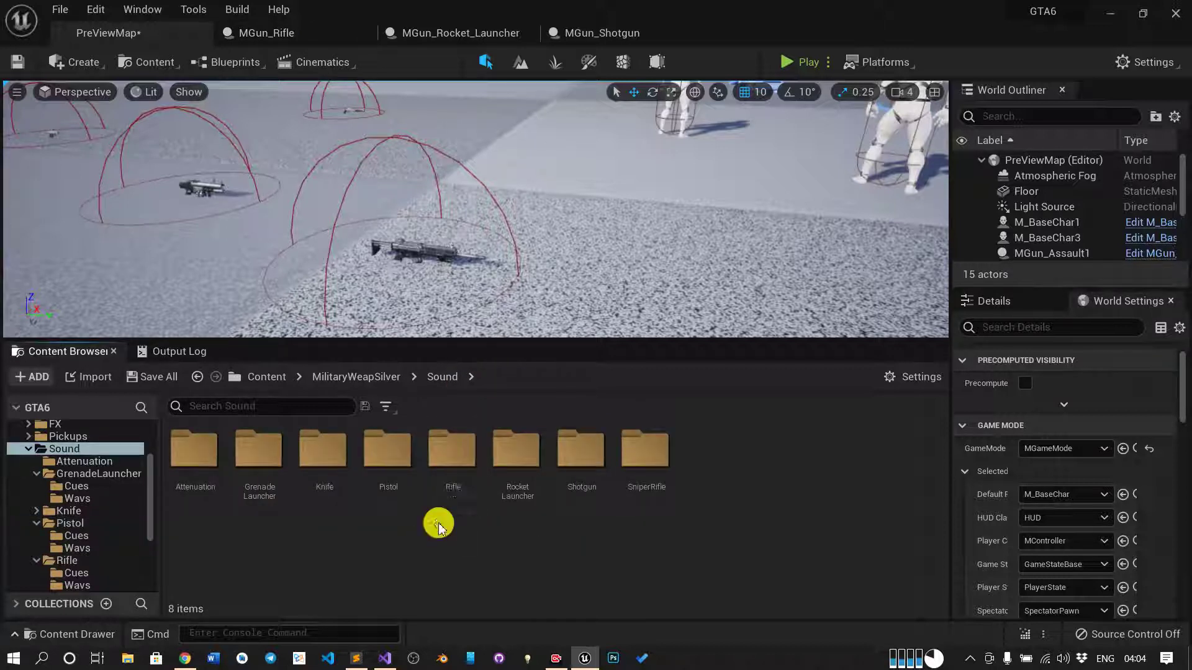
double_click(636, 491)
double_click(194, 448)
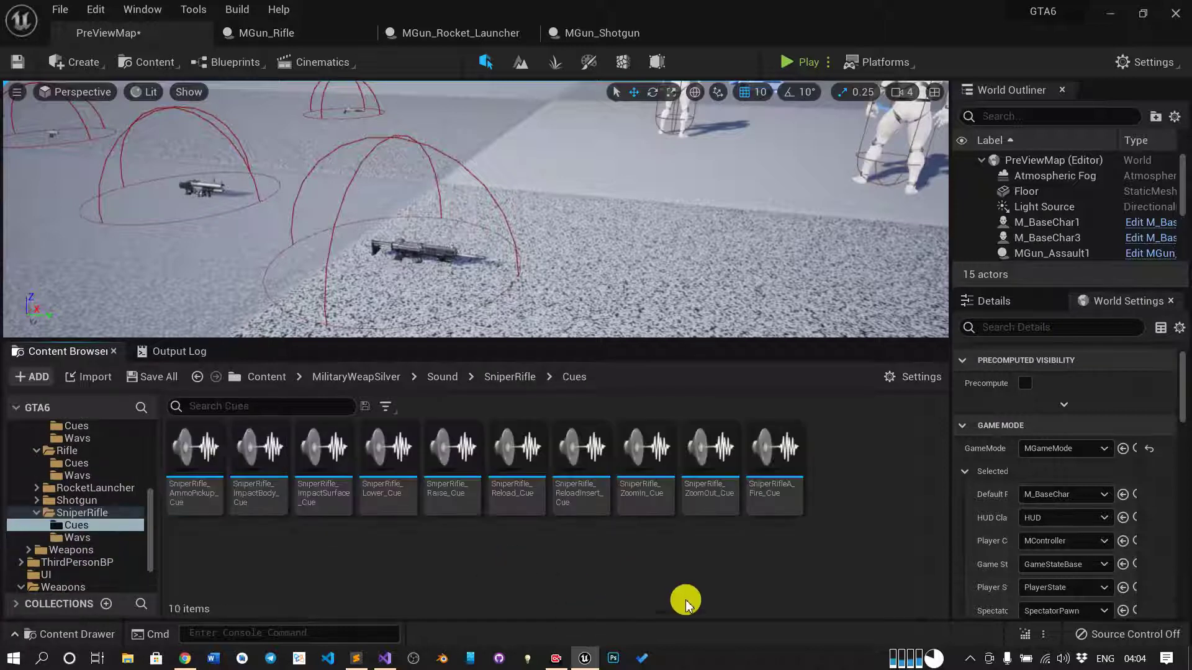
click(777, 502)
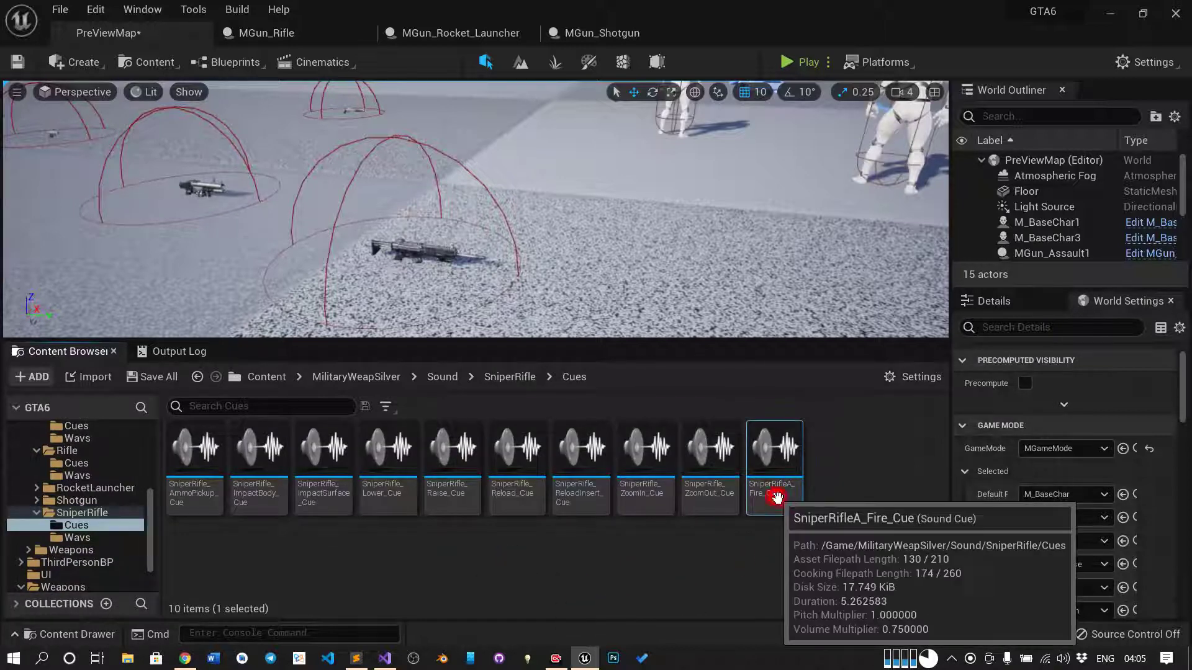
click(285, 41)
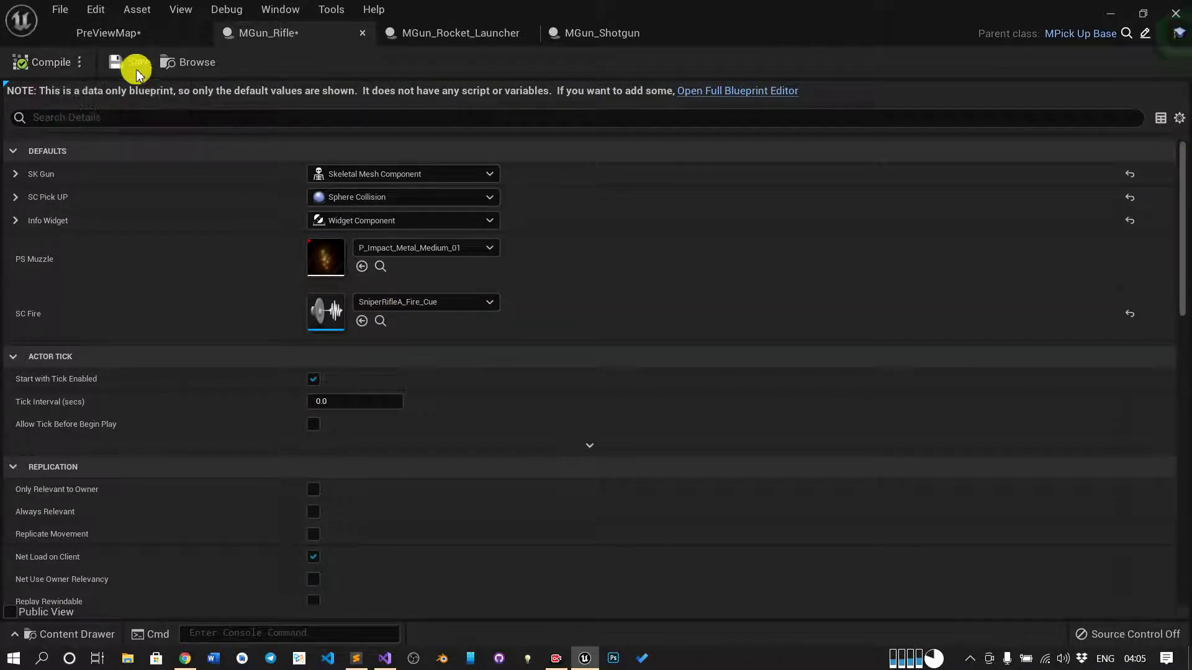
- Close MGun_Rifle, set MGun_Rocket_Launcher's SC Fire to RocketLauncherA_Fire_Cue, and close it
click(363, 35)
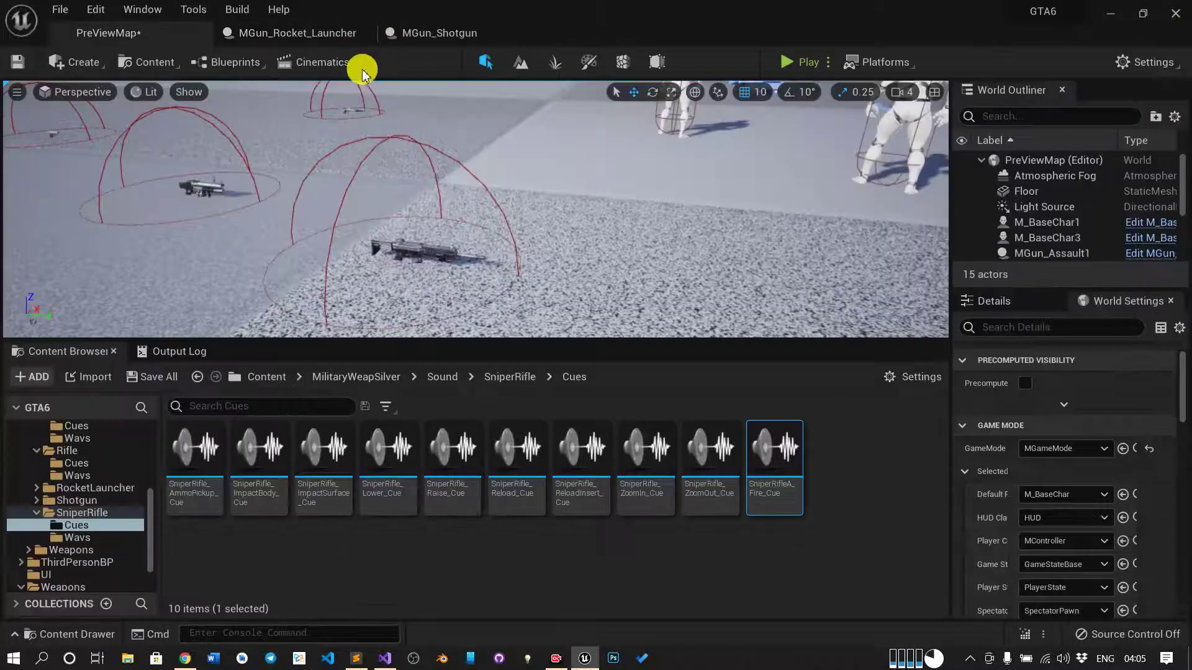
click(359, 35)
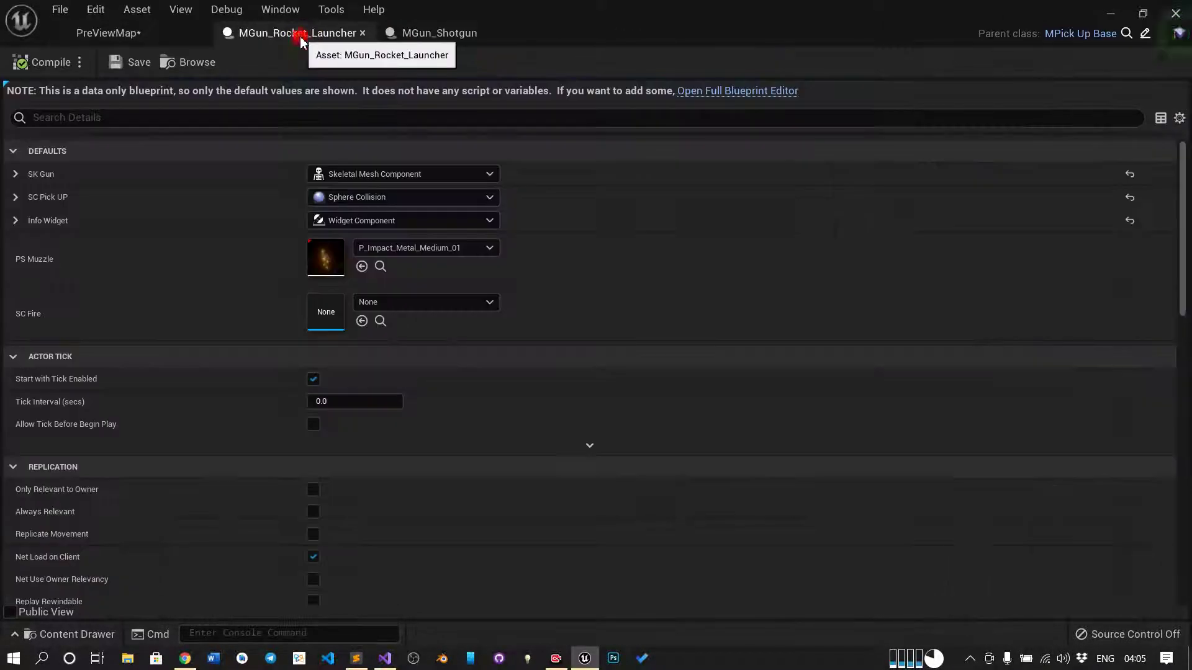
click(124, 32)
click(426, 383)
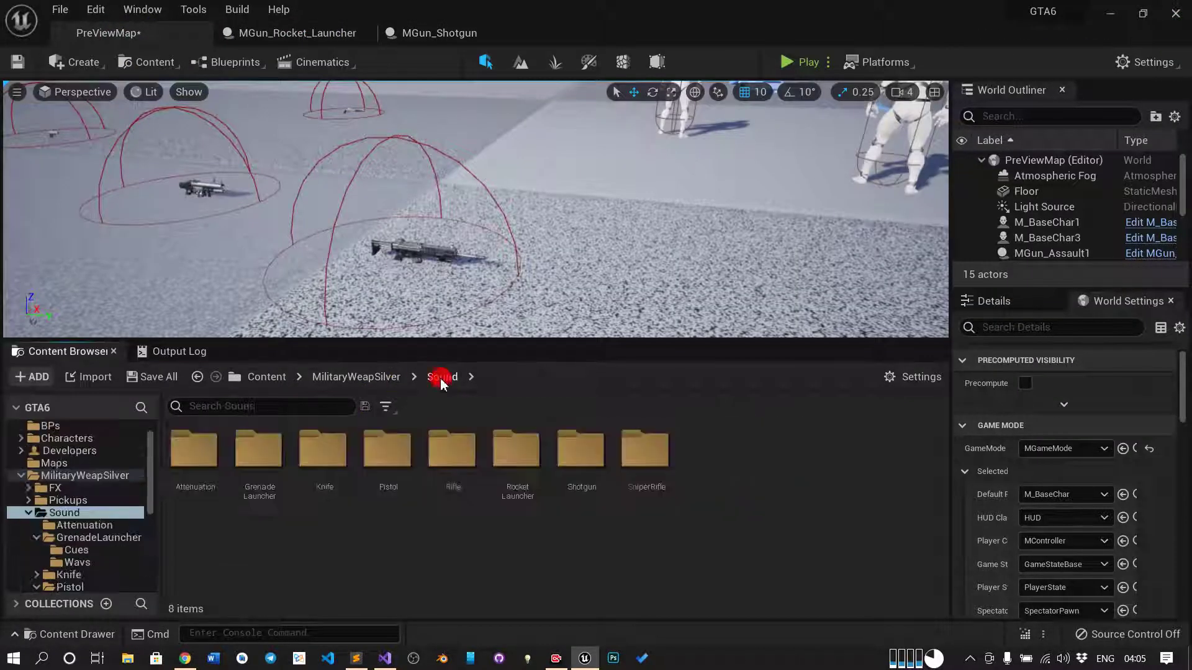
double_click(524, 490)
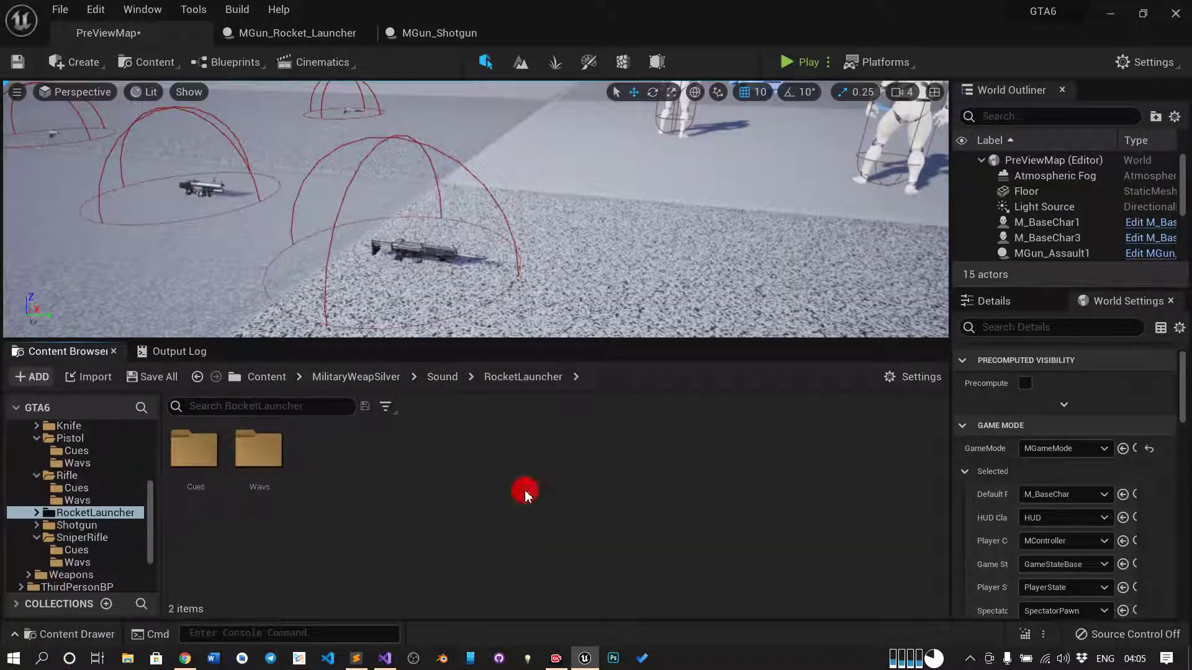
double_click(197, 464)
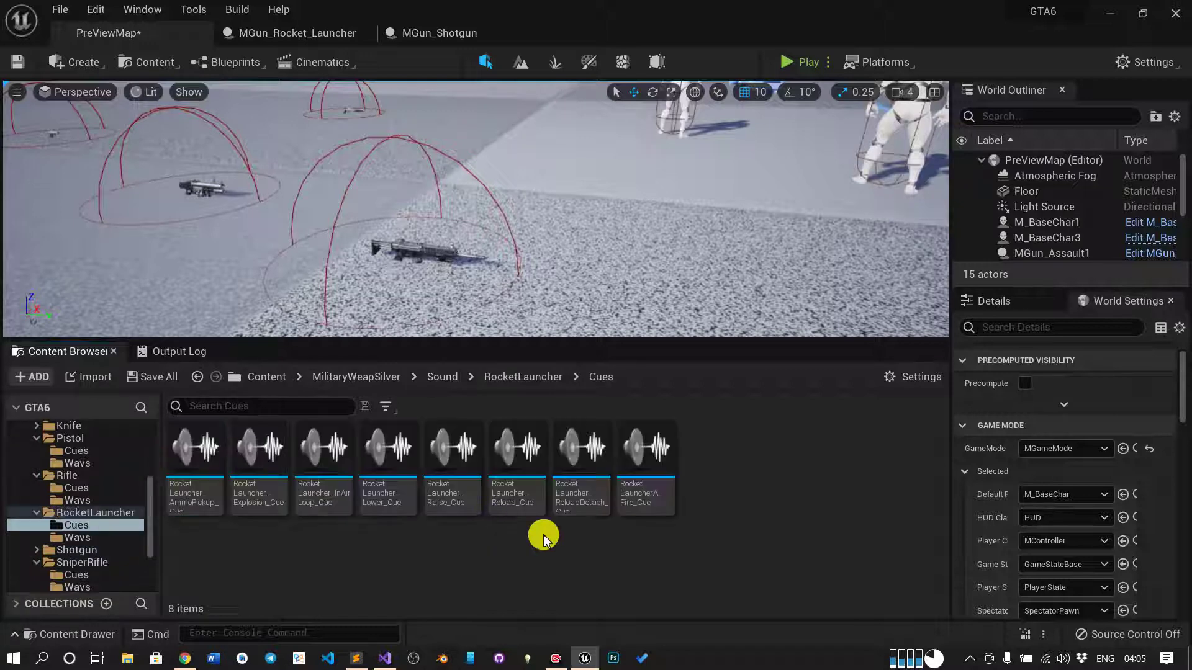
click(649, 499)
click(312, 39)
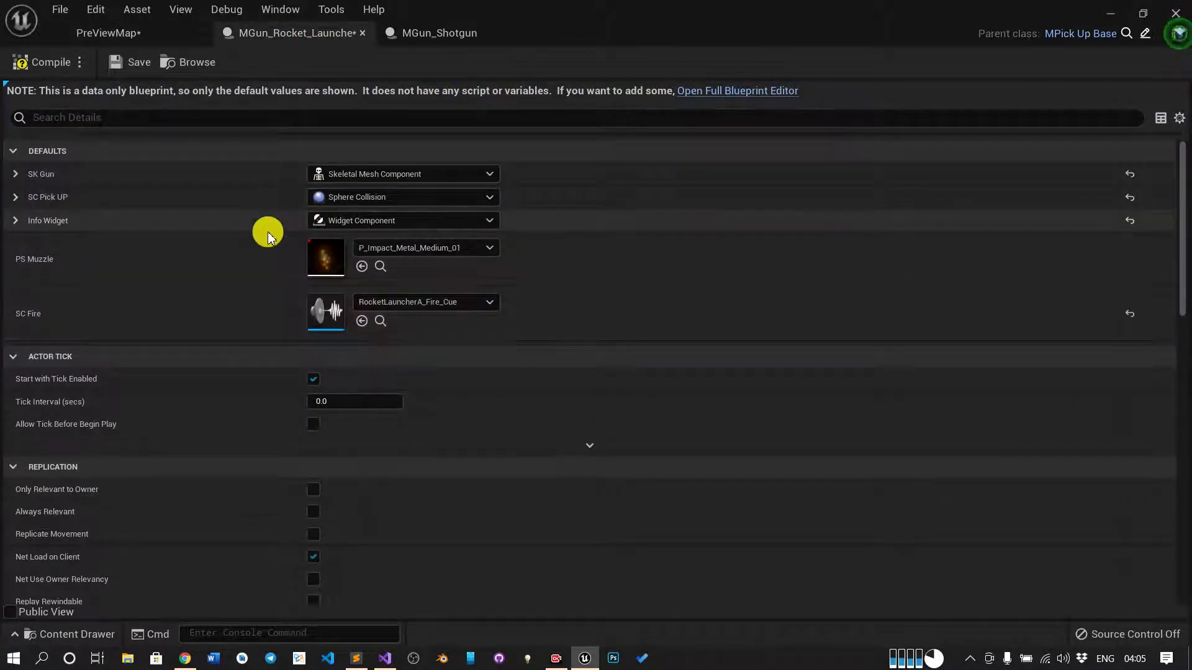
click(363, 32)
click(274, 39)
click(166, 36)
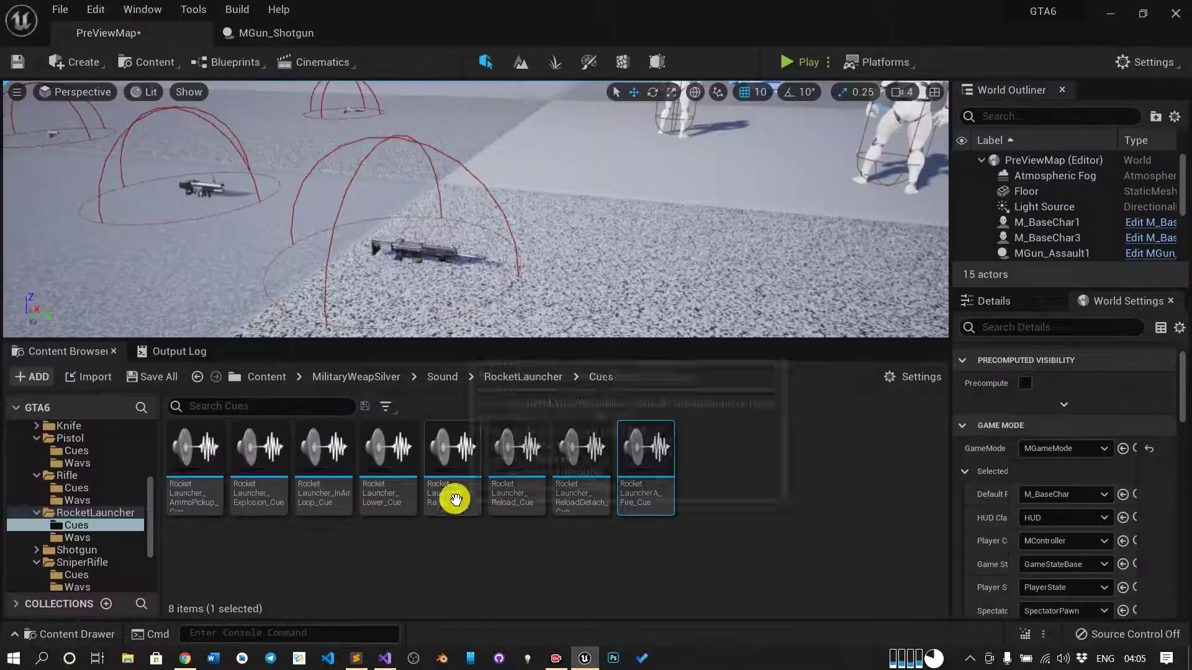
- Assign ShotgunA_Fire_Cue to MGun_Shotgun's SC Fire and save the blueprint
click(439, 378)
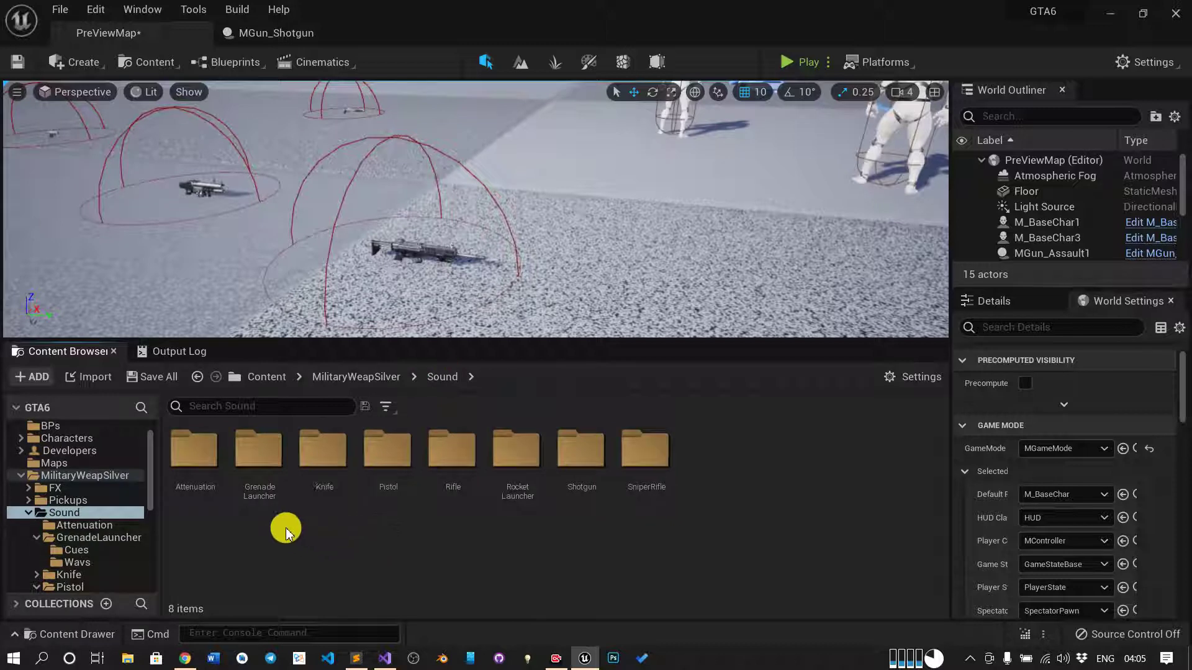
double_click(578, 485)
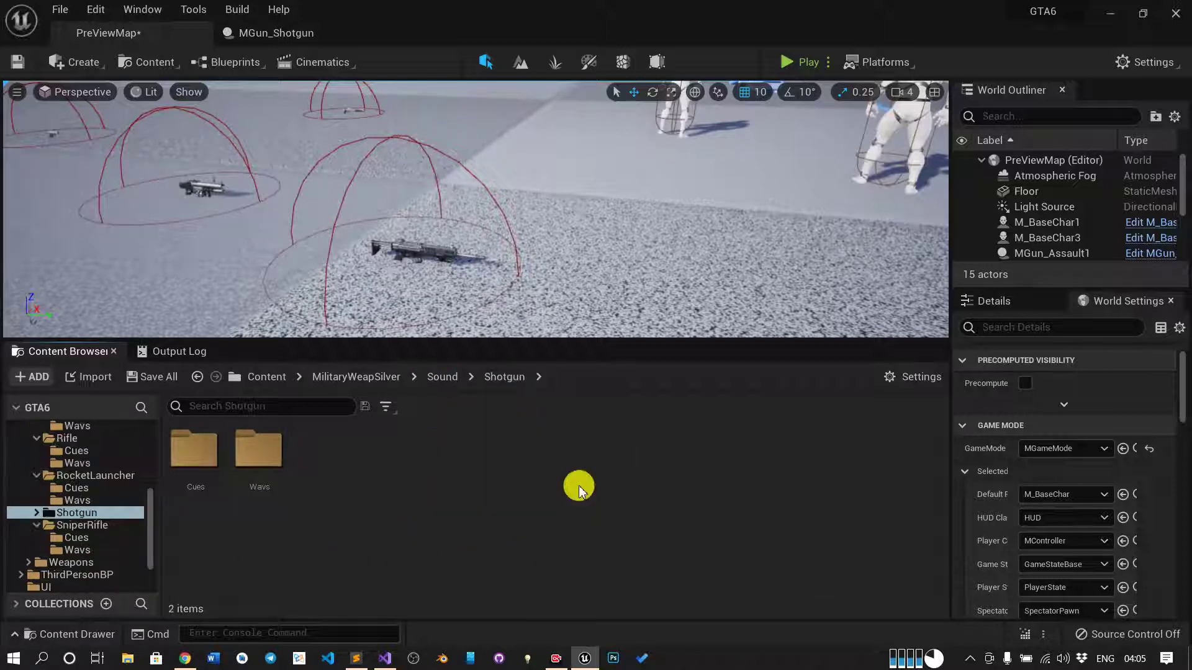
double_click(205, 447)
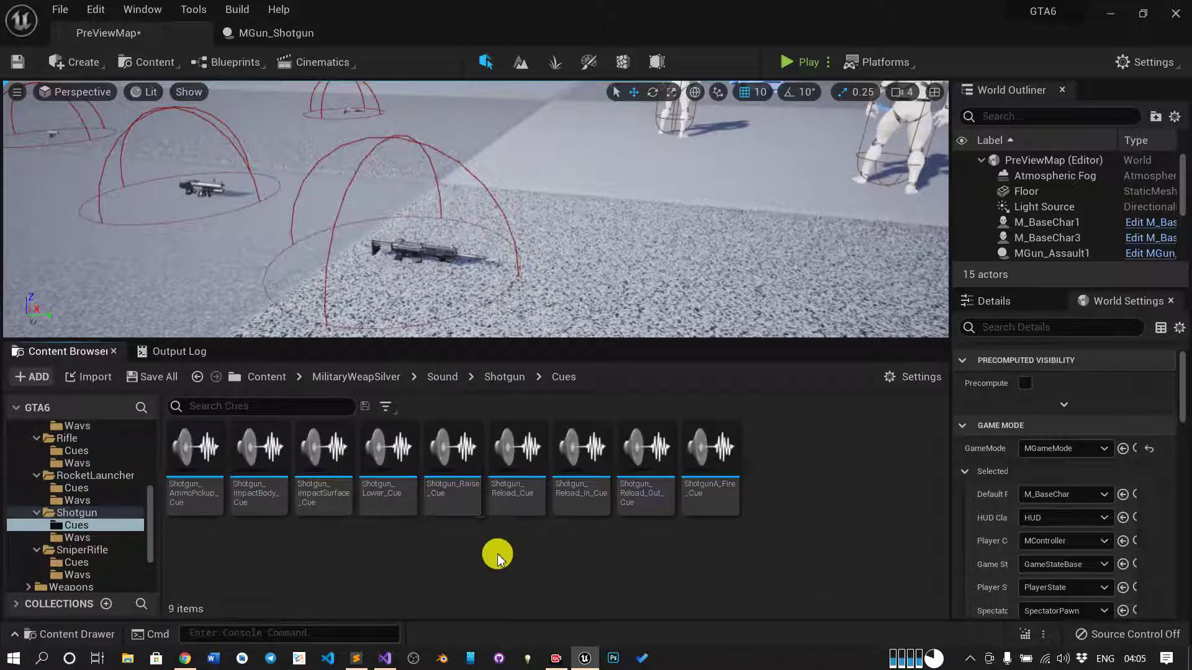
click(727, 487)
click(290, 42)
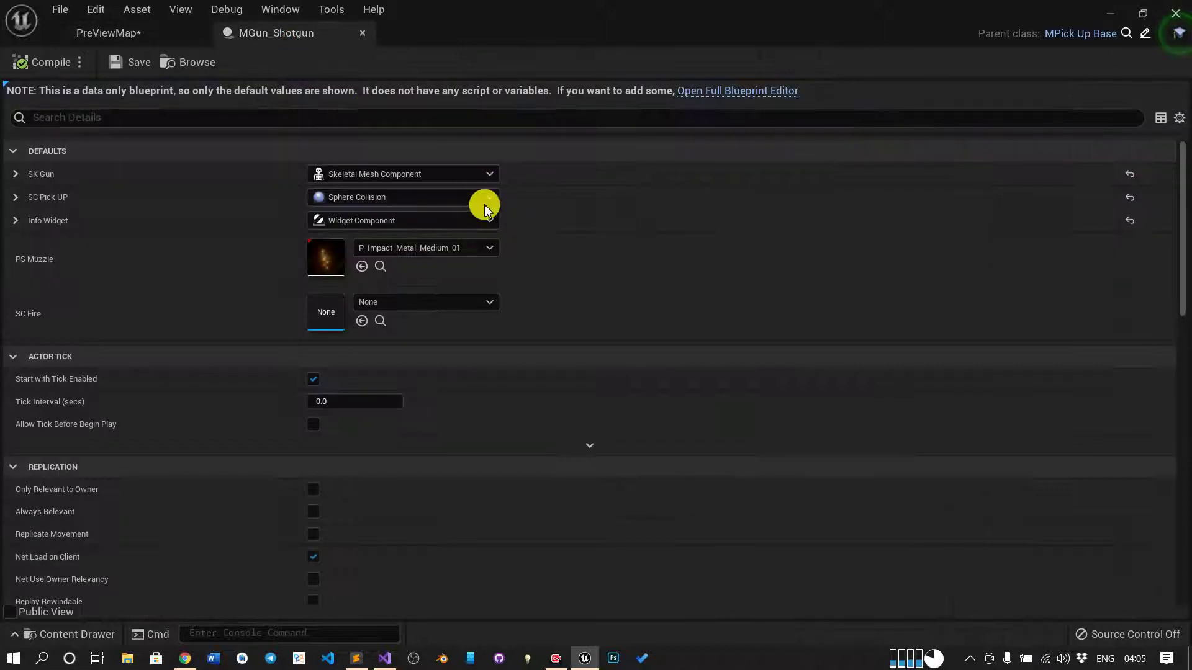
click(51, 62)
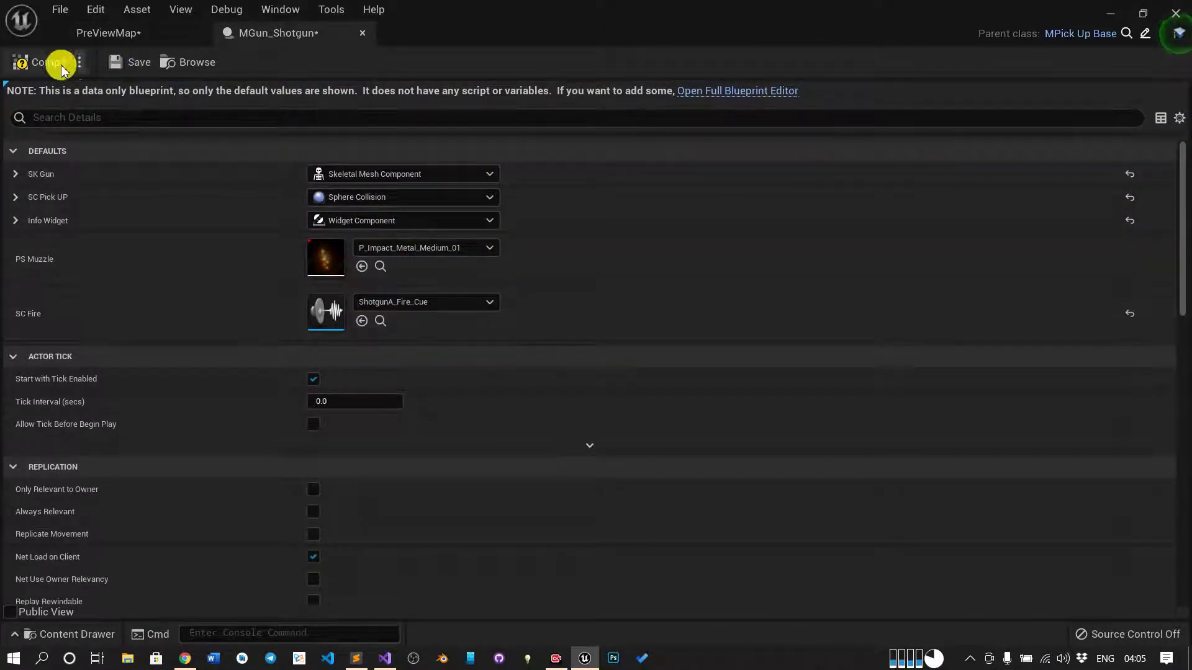
- Return to the level editor and save the PreViewMap level
click(131, 62)
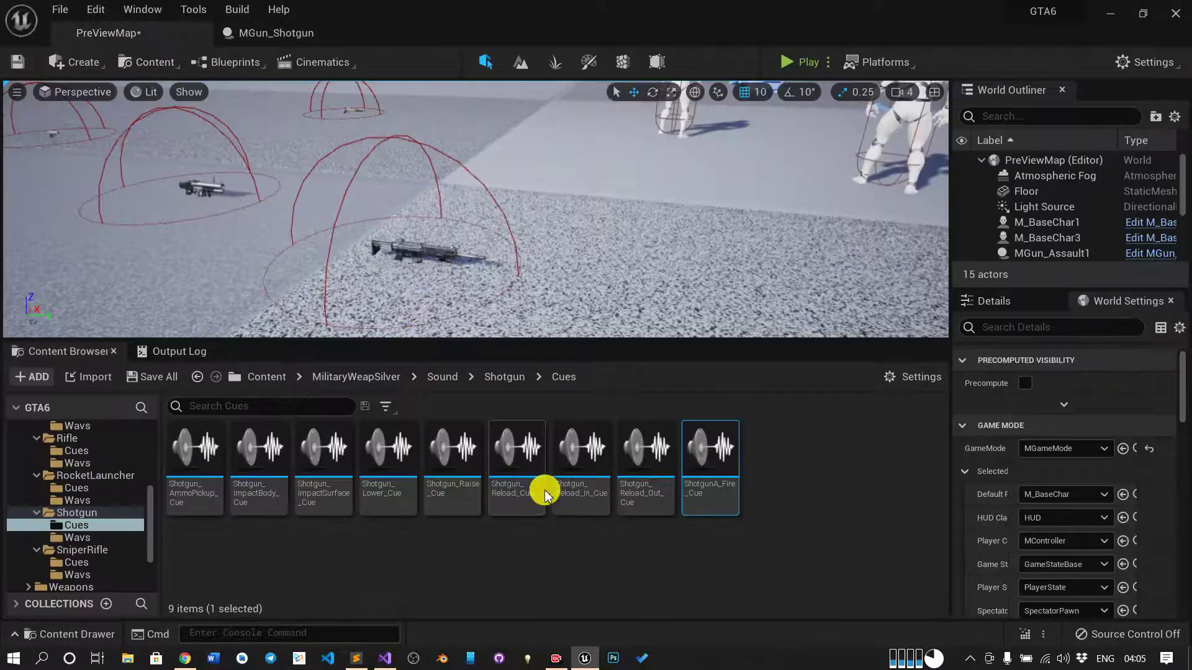
key(ctrl+s)
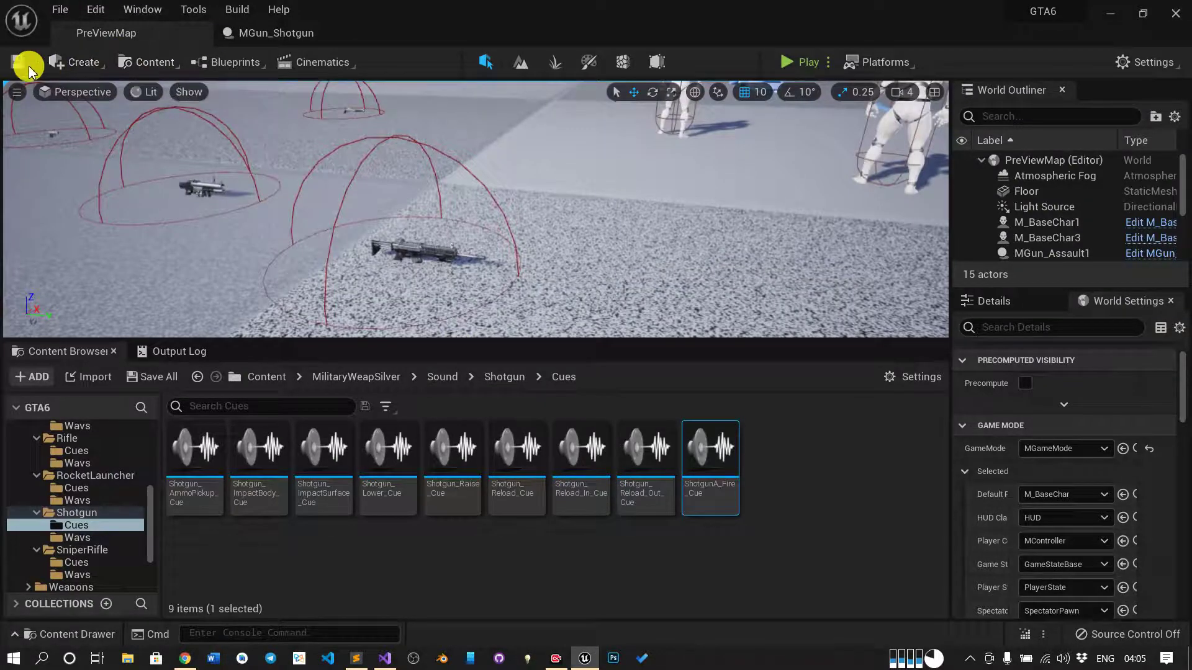
click(18, 62)
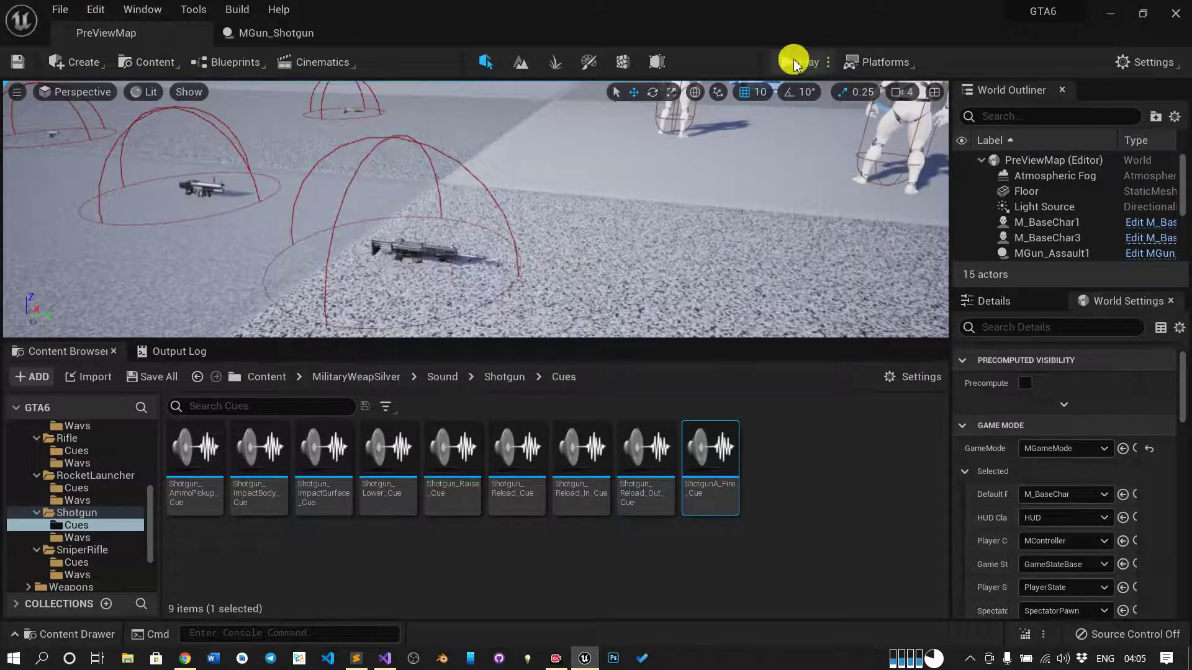
- Start a play-in-editor test, route audio to Speakers (Echo Dot-3JE Stereo) at volume 20, and return to Unreal
click(791, 62)
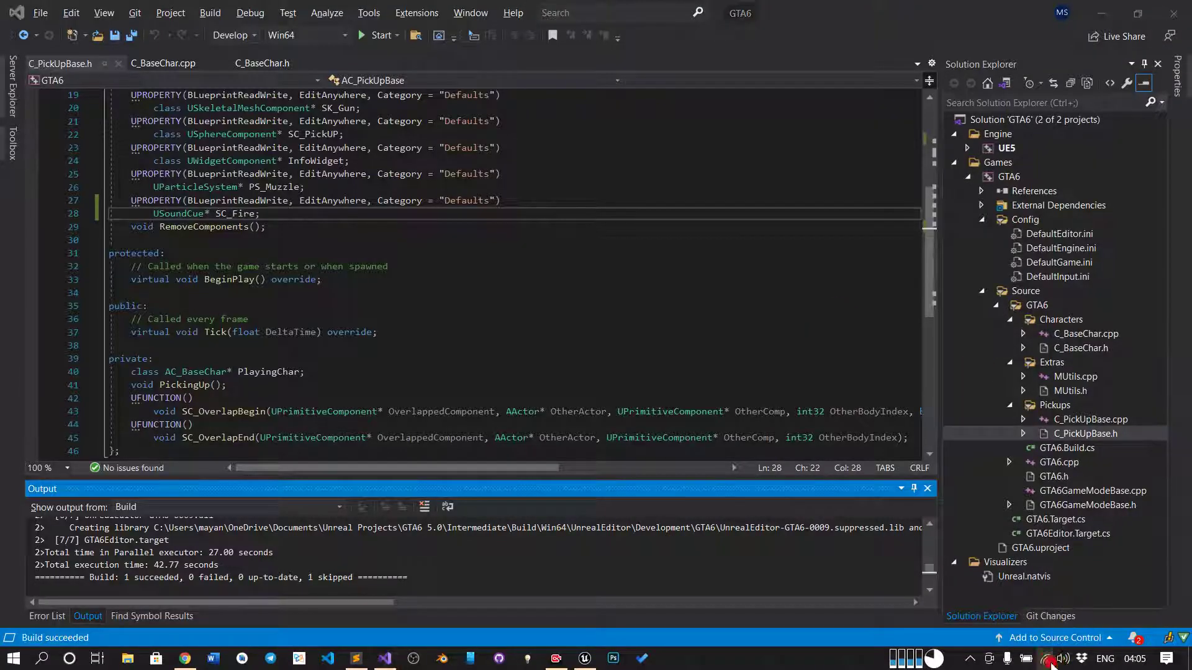
click(1047, 659)
click(1064, 659)
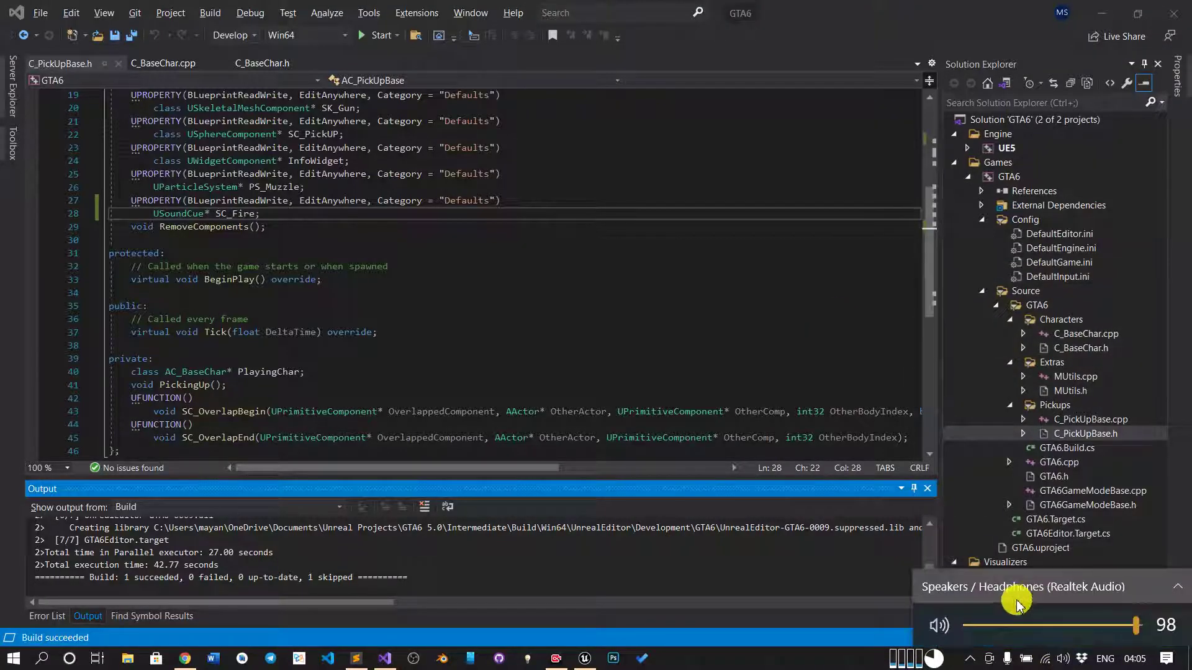
click(1017, 601)
click(1005, 578)
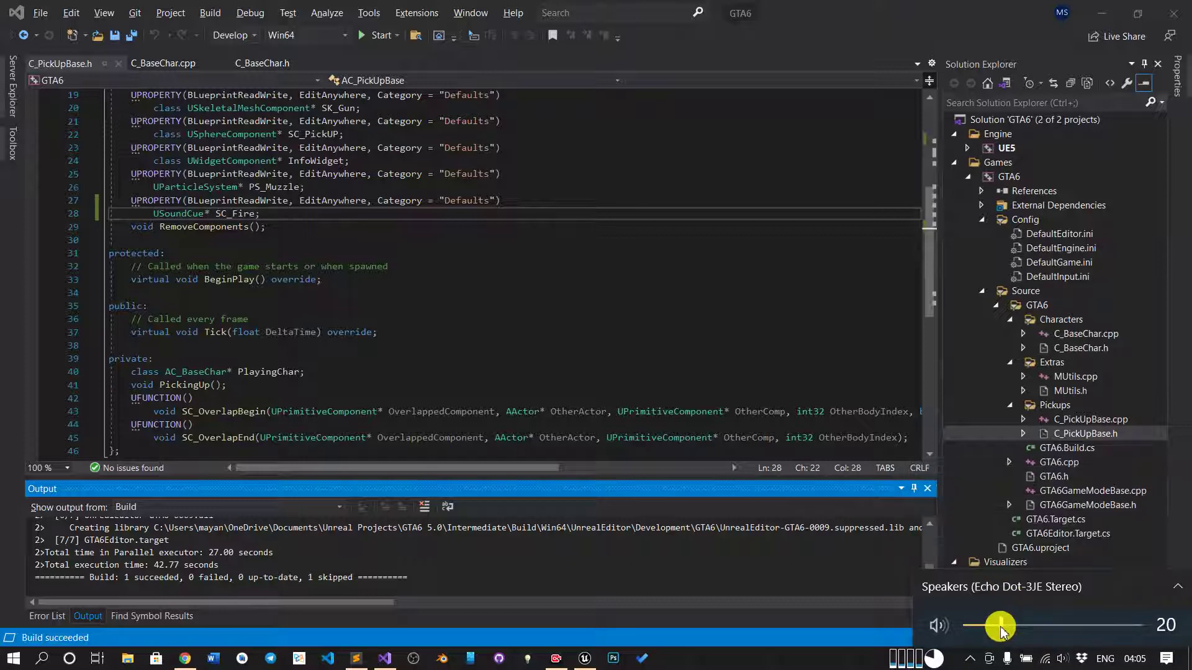
click(684, 353)
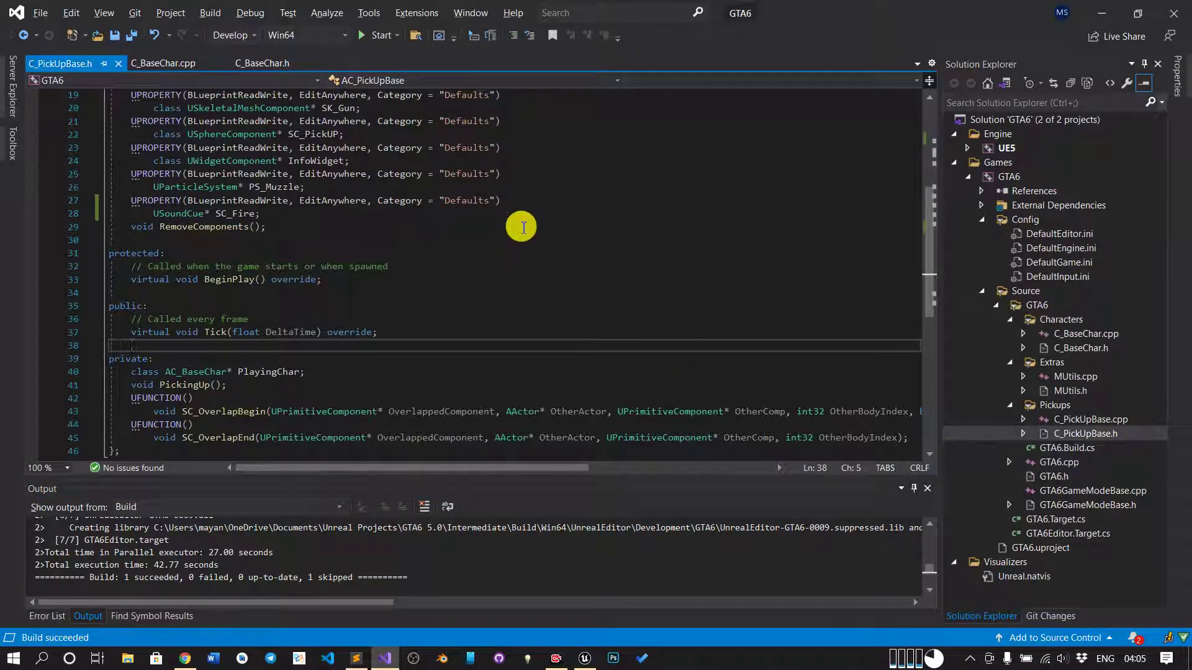
key(alt+Tab)
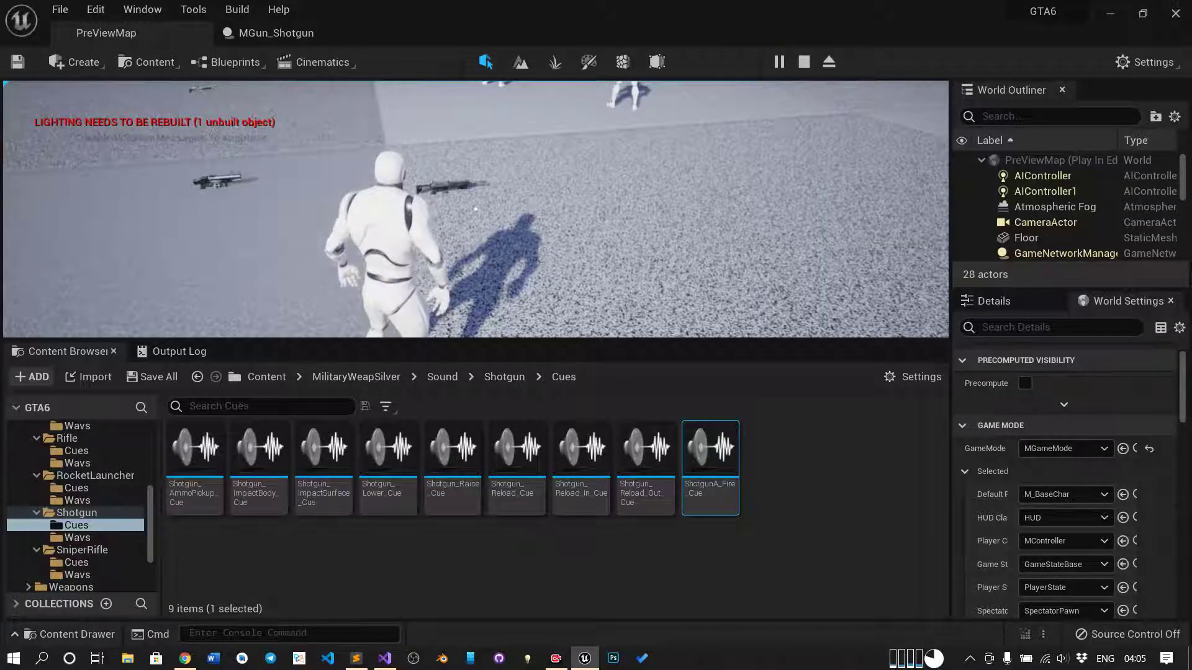
- Walk the character to a gun, pick it up with E, and fire it toward the enemies
click(476, 209)
key(w)
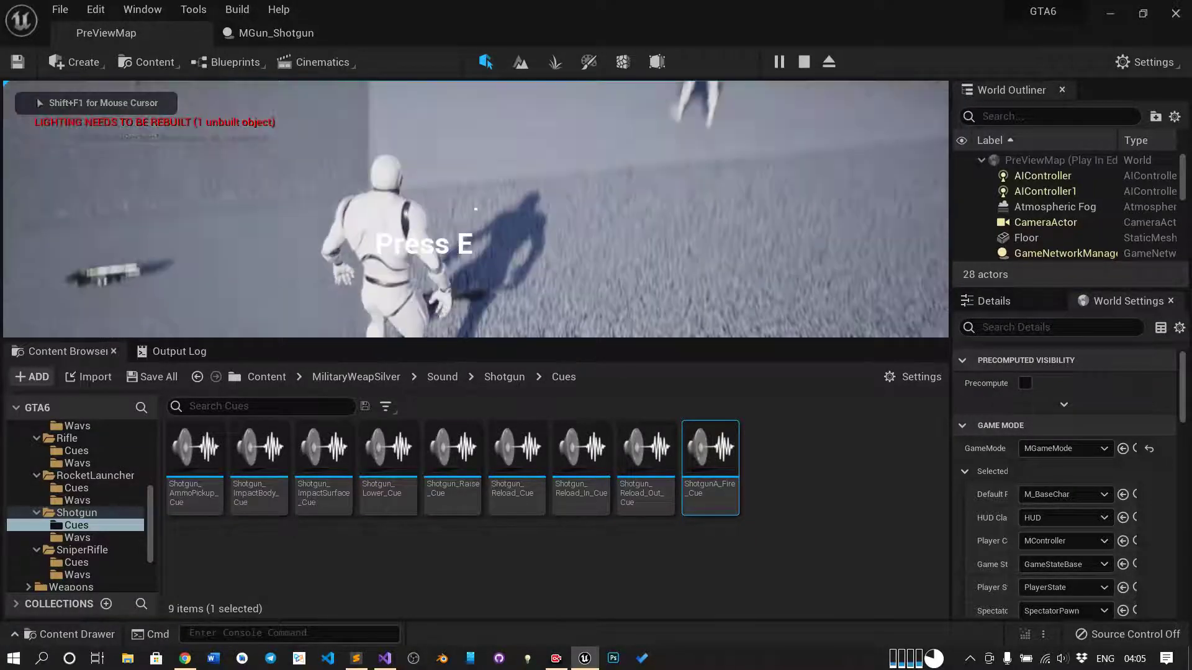
key(e)
click(476, 209)
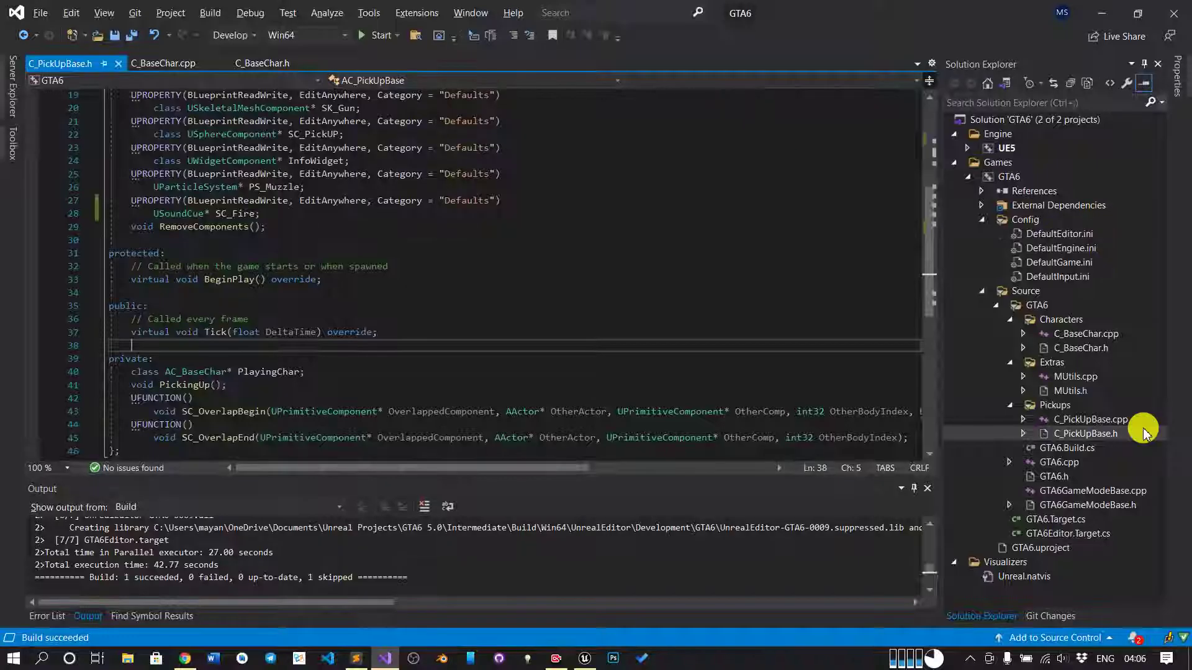
- Raise the speaker volume, then stop the play-in-editor session
key(XF86AudioRaiseVolume)
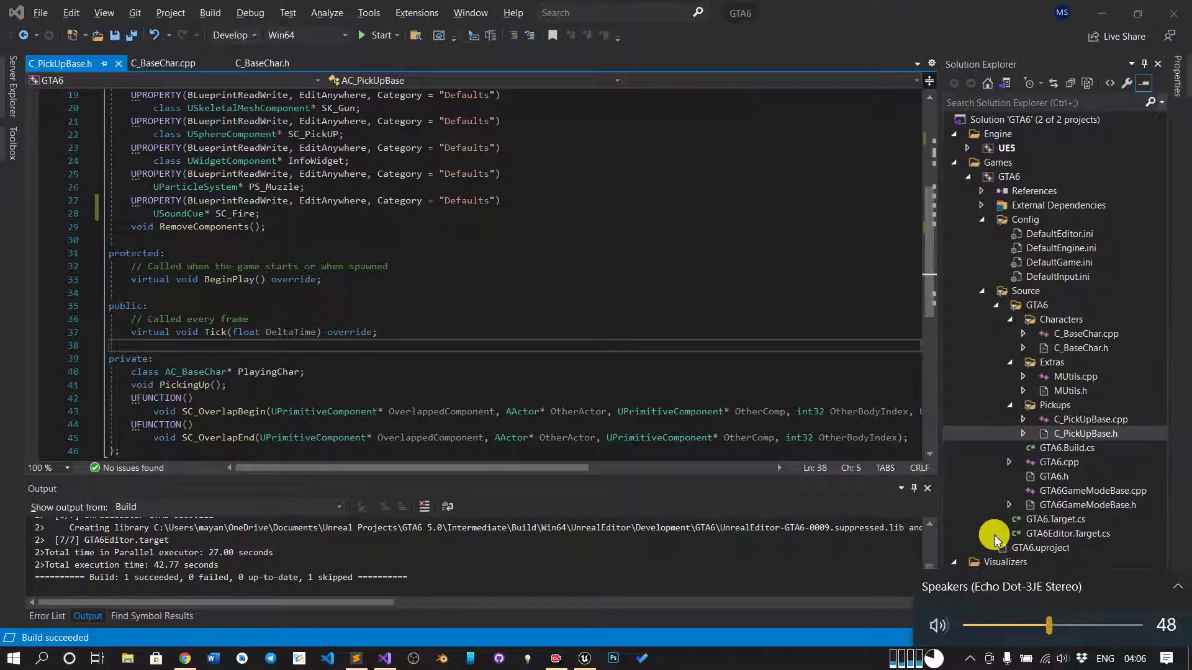
key(alt+Tab)
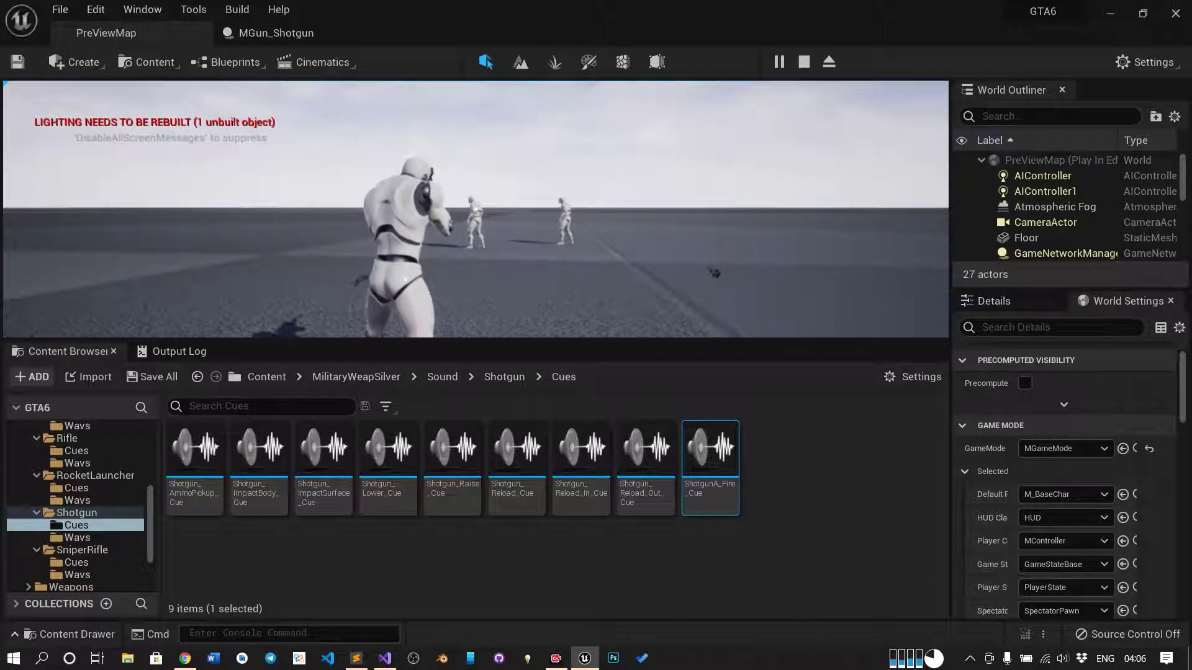
click(943, 95)
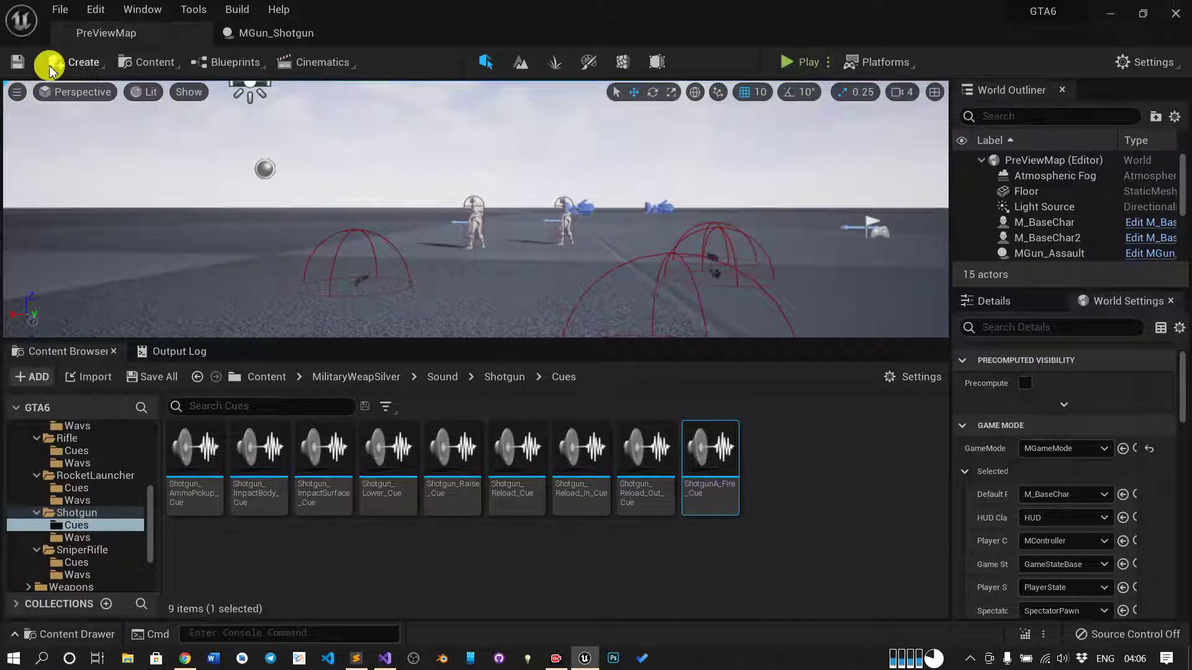
- Start a new play-in-editor session, shoot the enemies until one falls, then end it with Esc
click(800, 67)
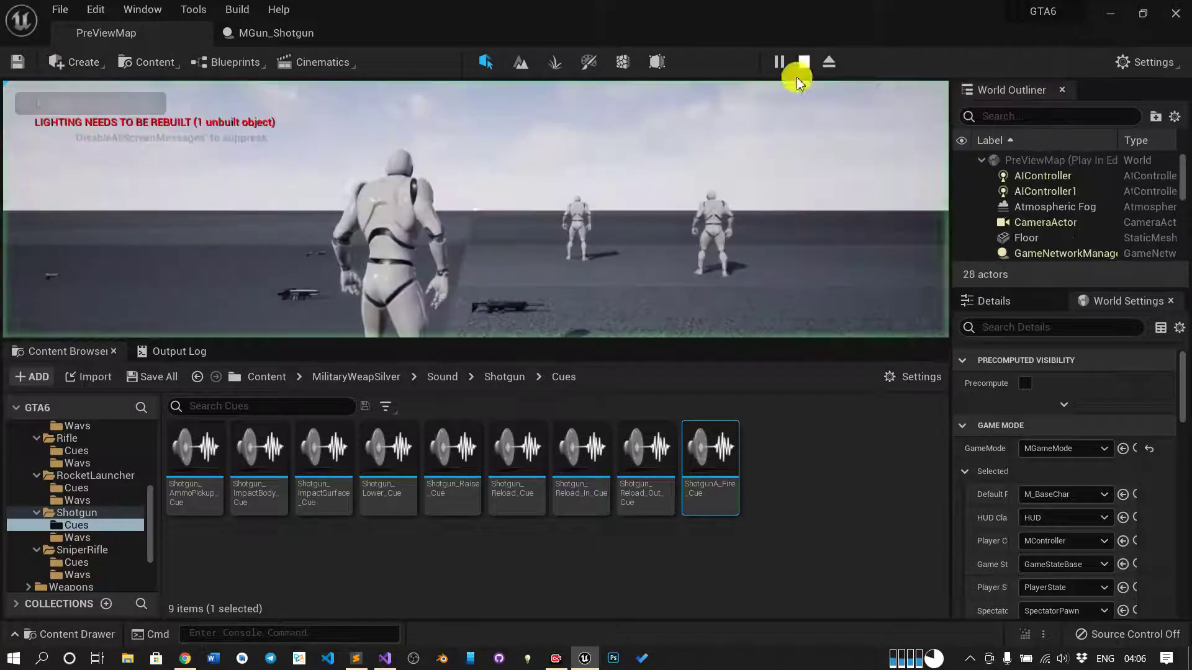
click(743, 205)
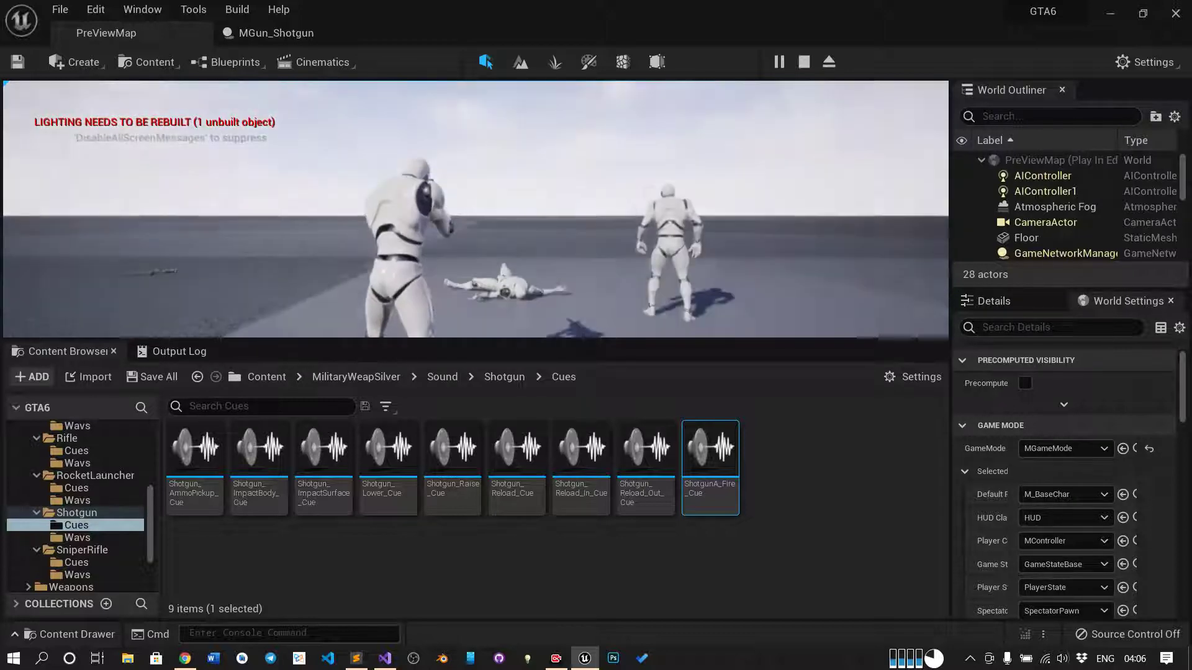
key(Escape)
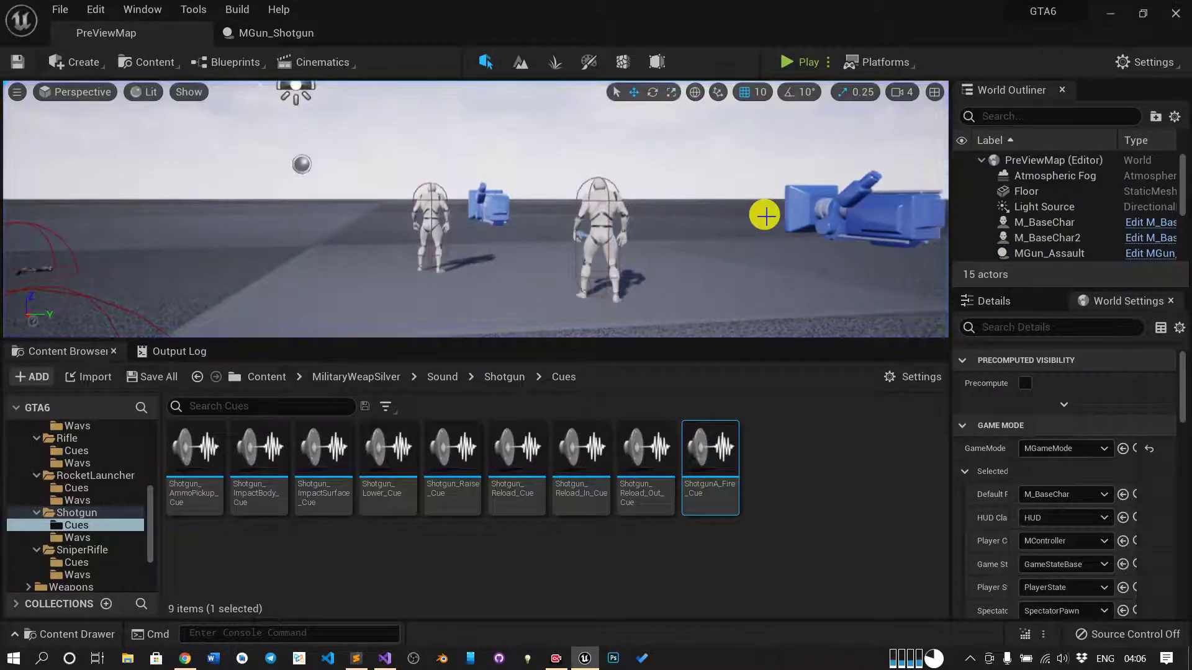